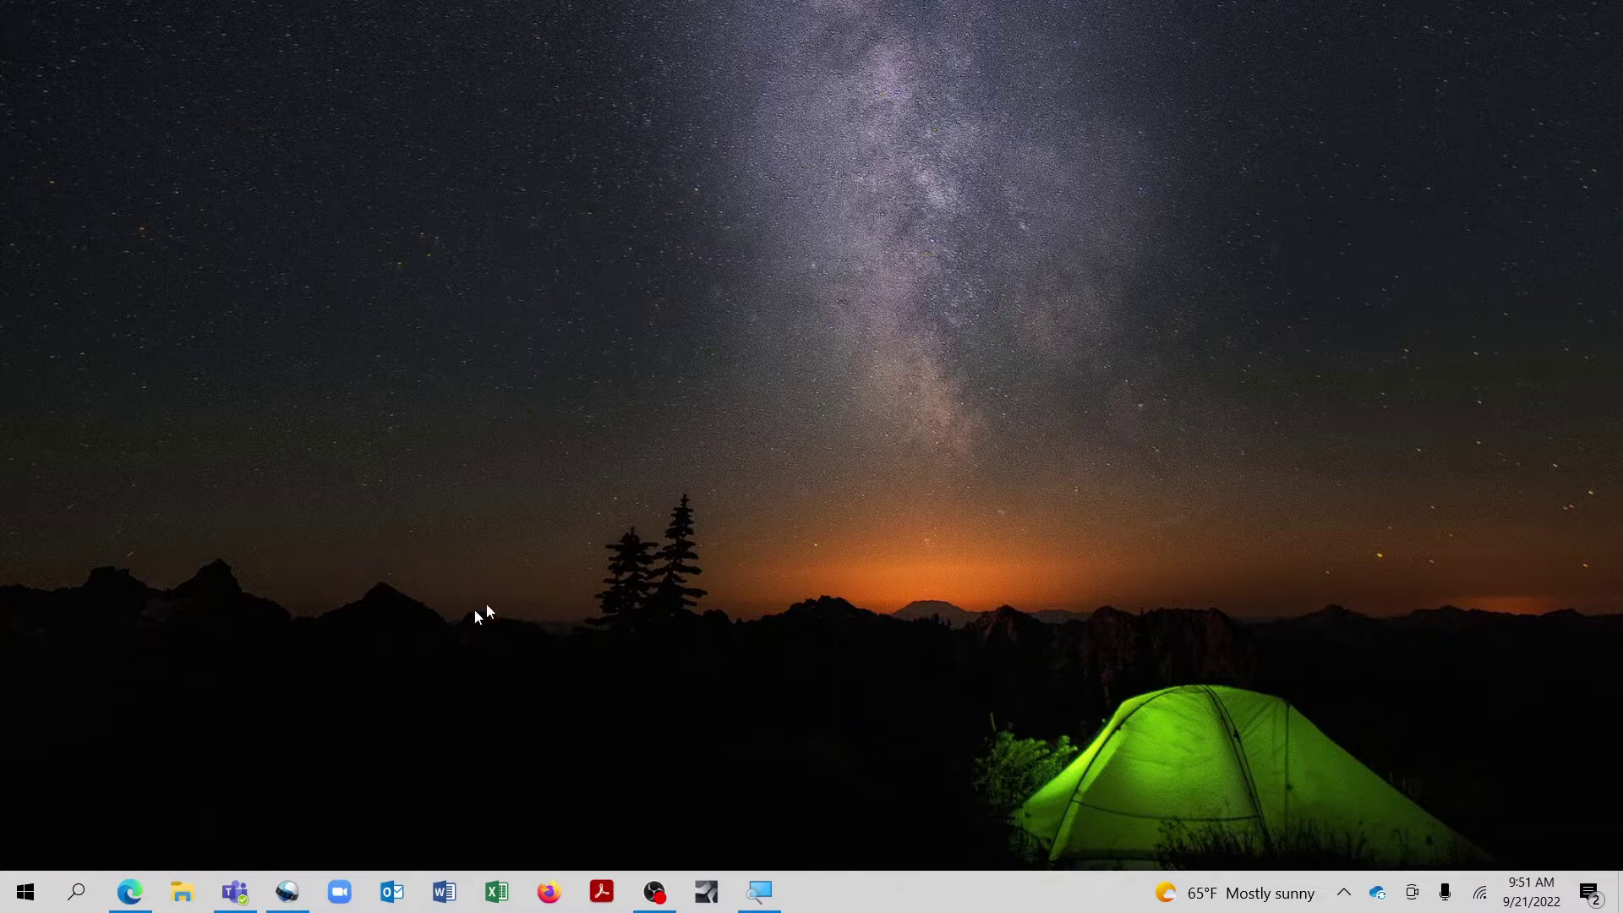
Step: Bring the Office home page forward and launch Forms from the Microsoft 365 app list
mouse_move(132, 901)
left_click(127, 799)
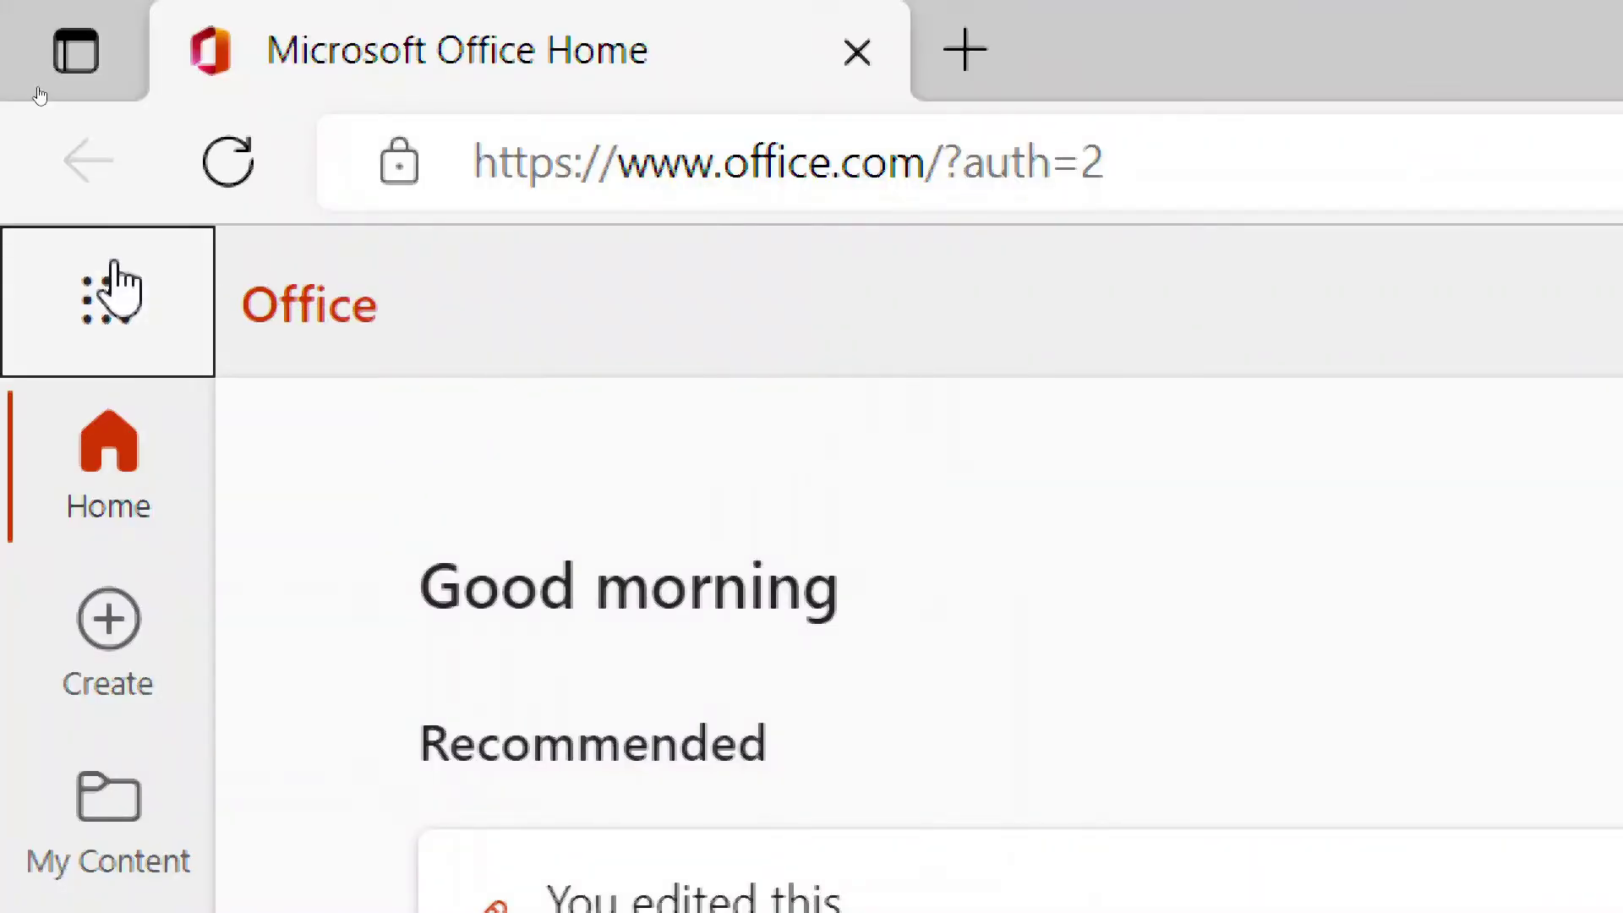
left_click(111, 286)
scroll(304, 783, "down", 3)
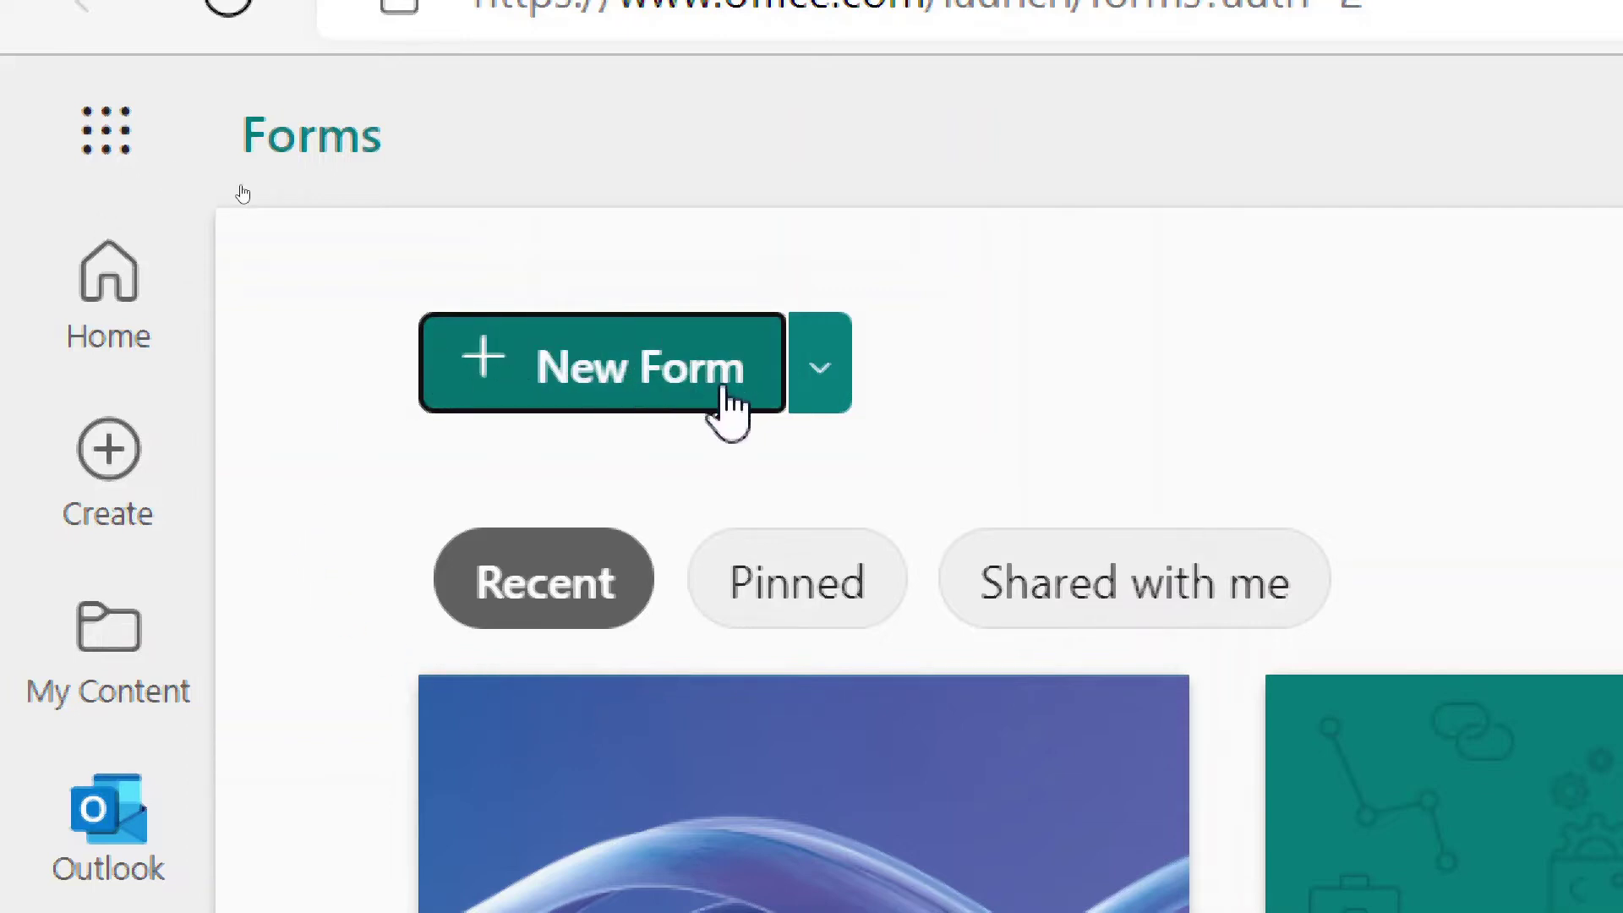
Step: Create a new blank form from the New Form options
left_click(820, 372)
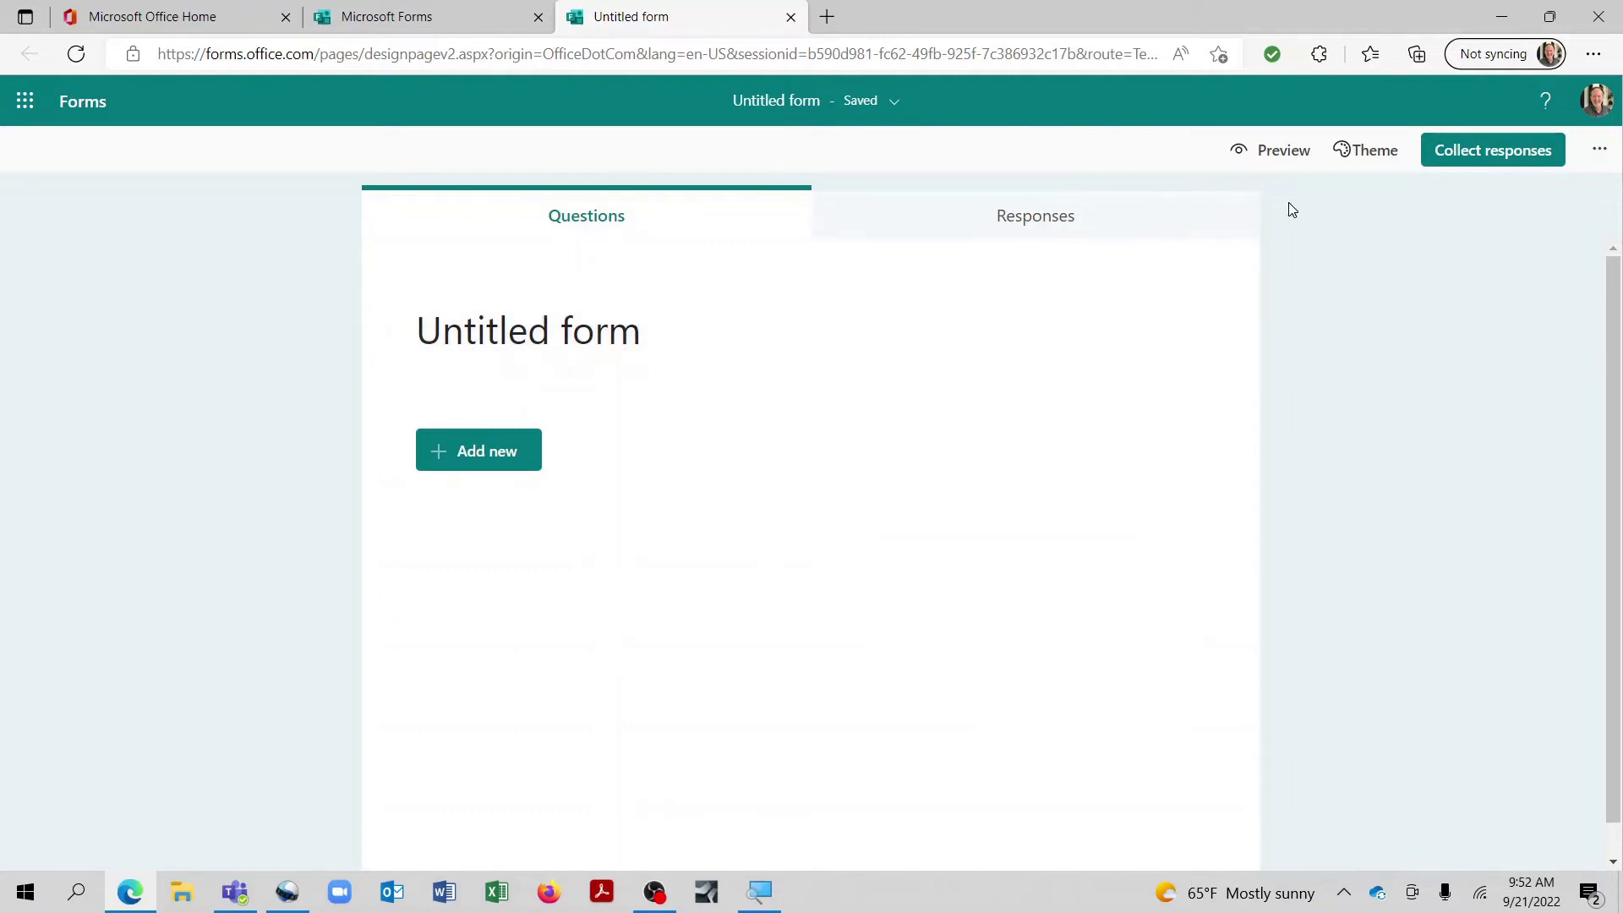
Step: Apply the grey-teal abstract ribbon theme to the form after glancing at custom theme options
left_click(1373, 160)
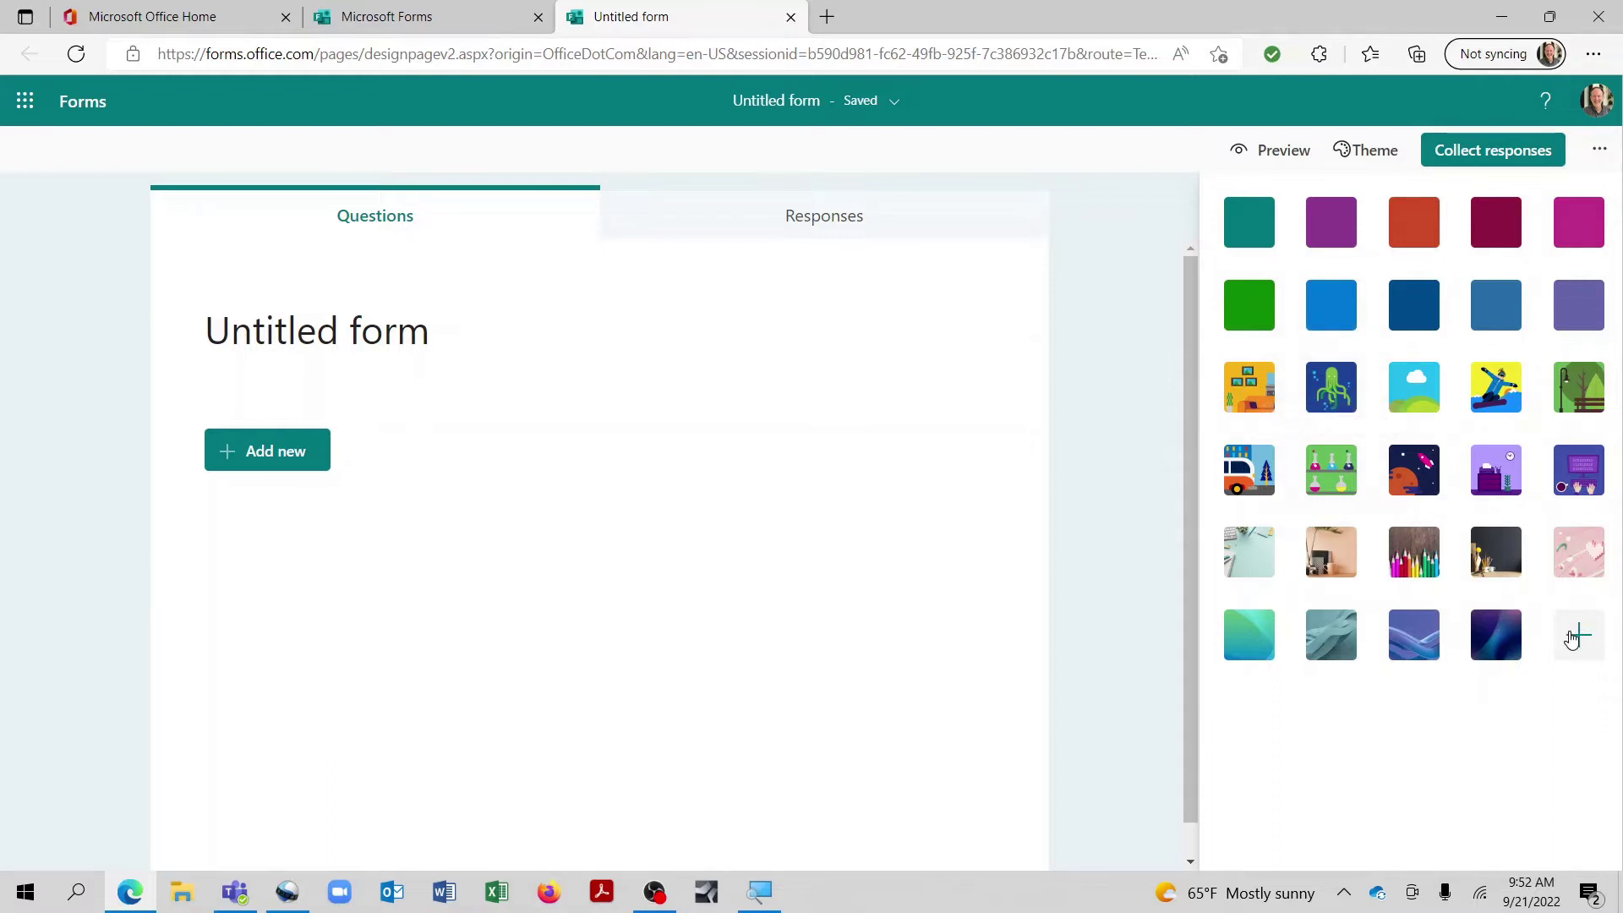
left_click(1578, 638)
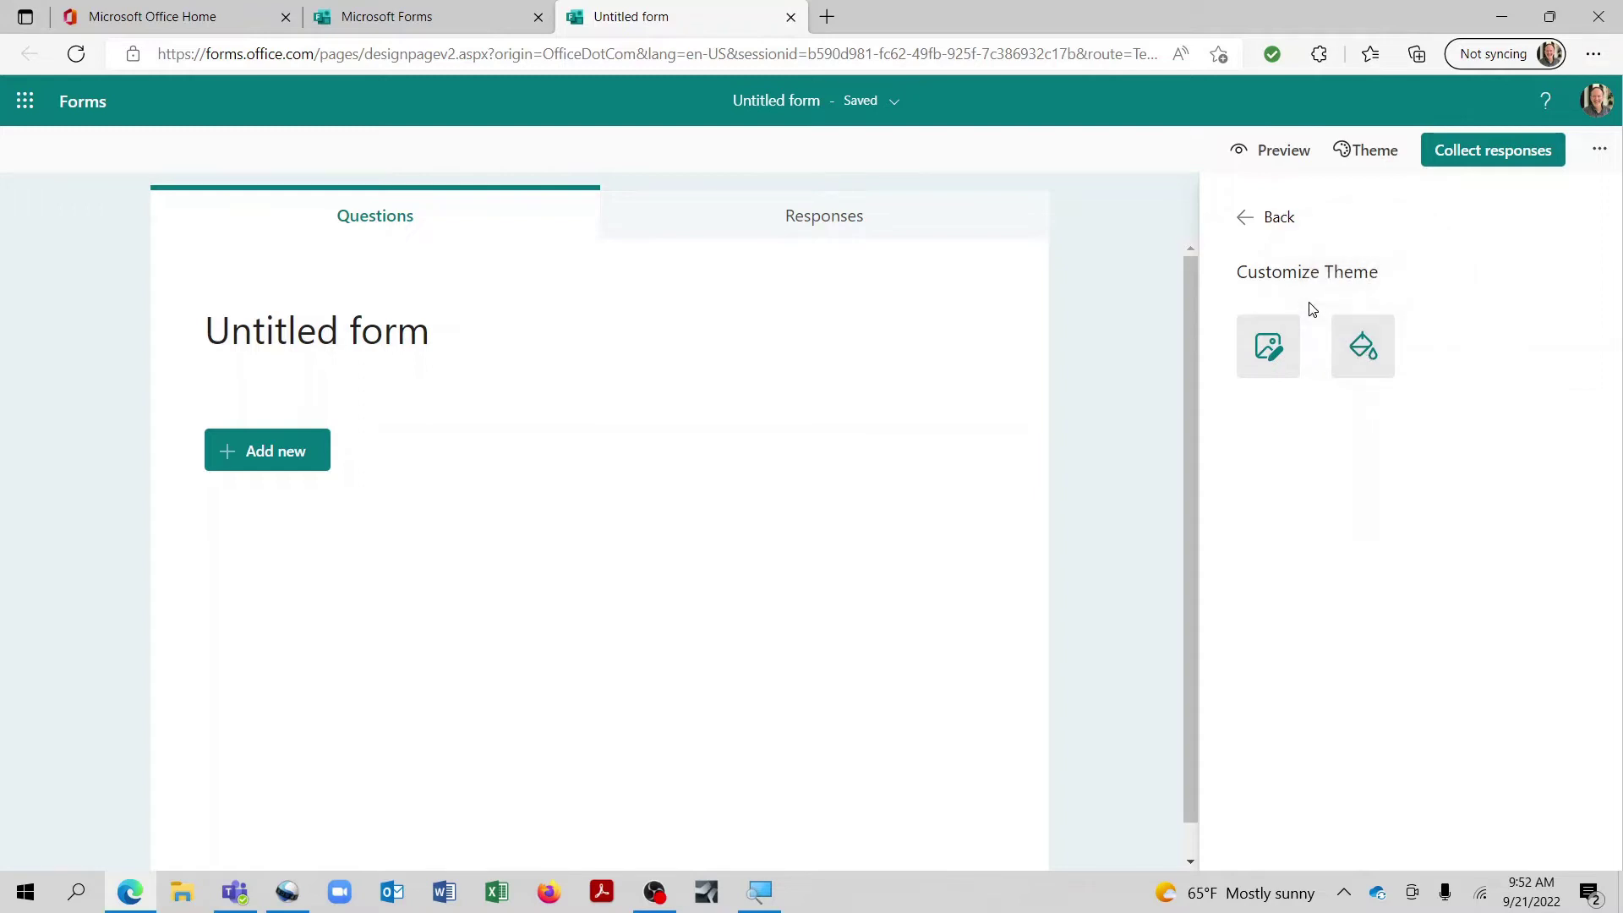
left_click(1246, 221)
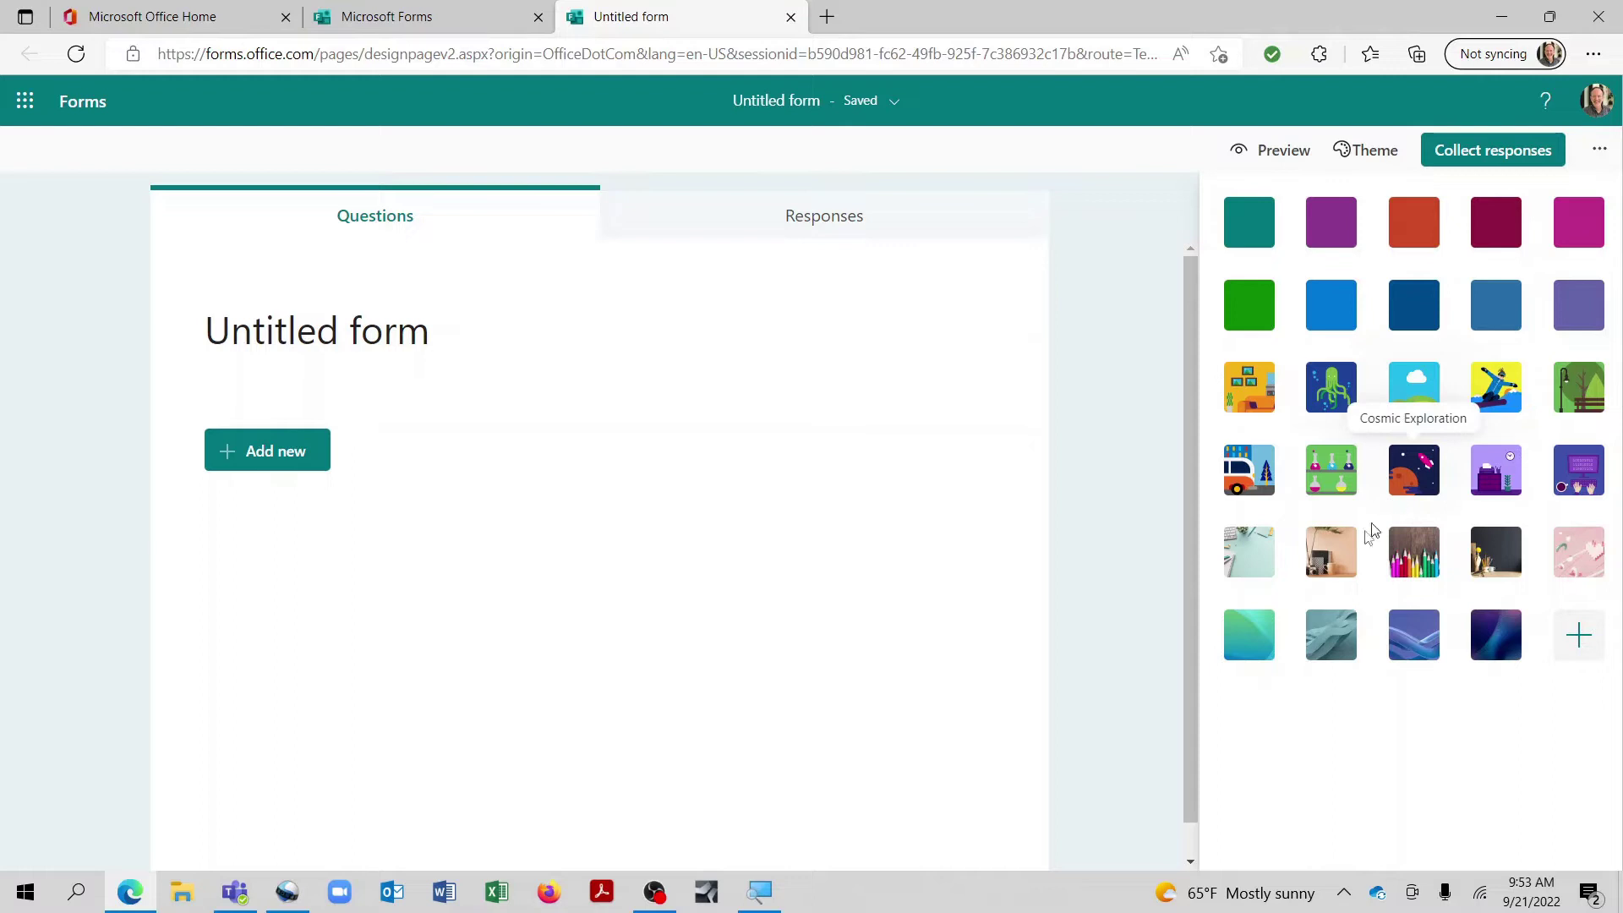
left_click(1349, 641)
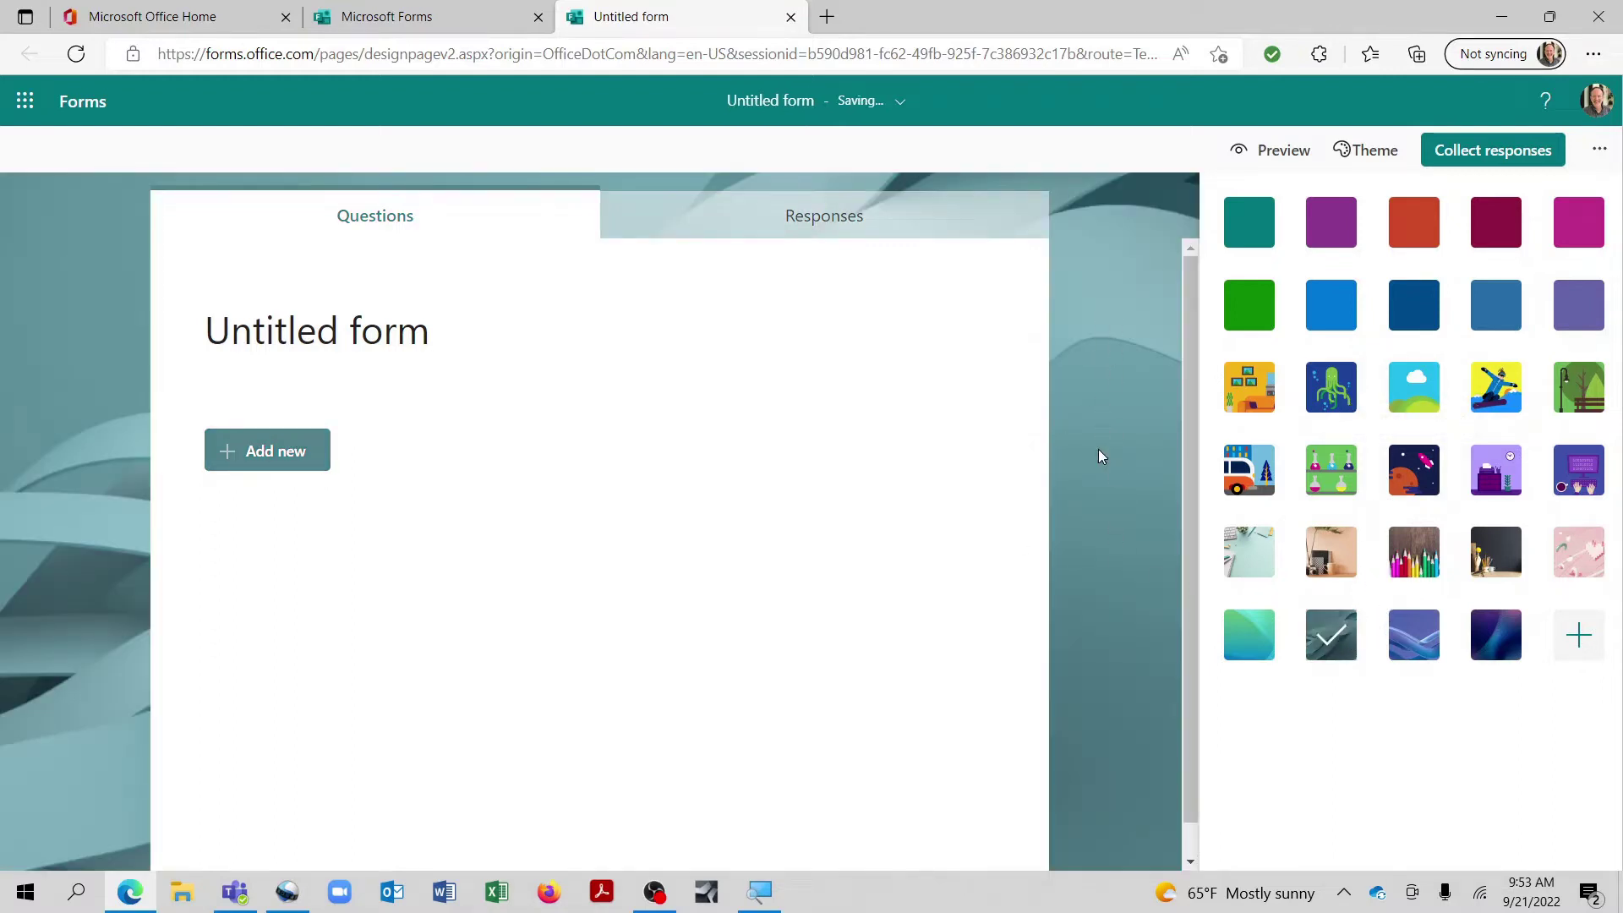
left_click(418, 360)
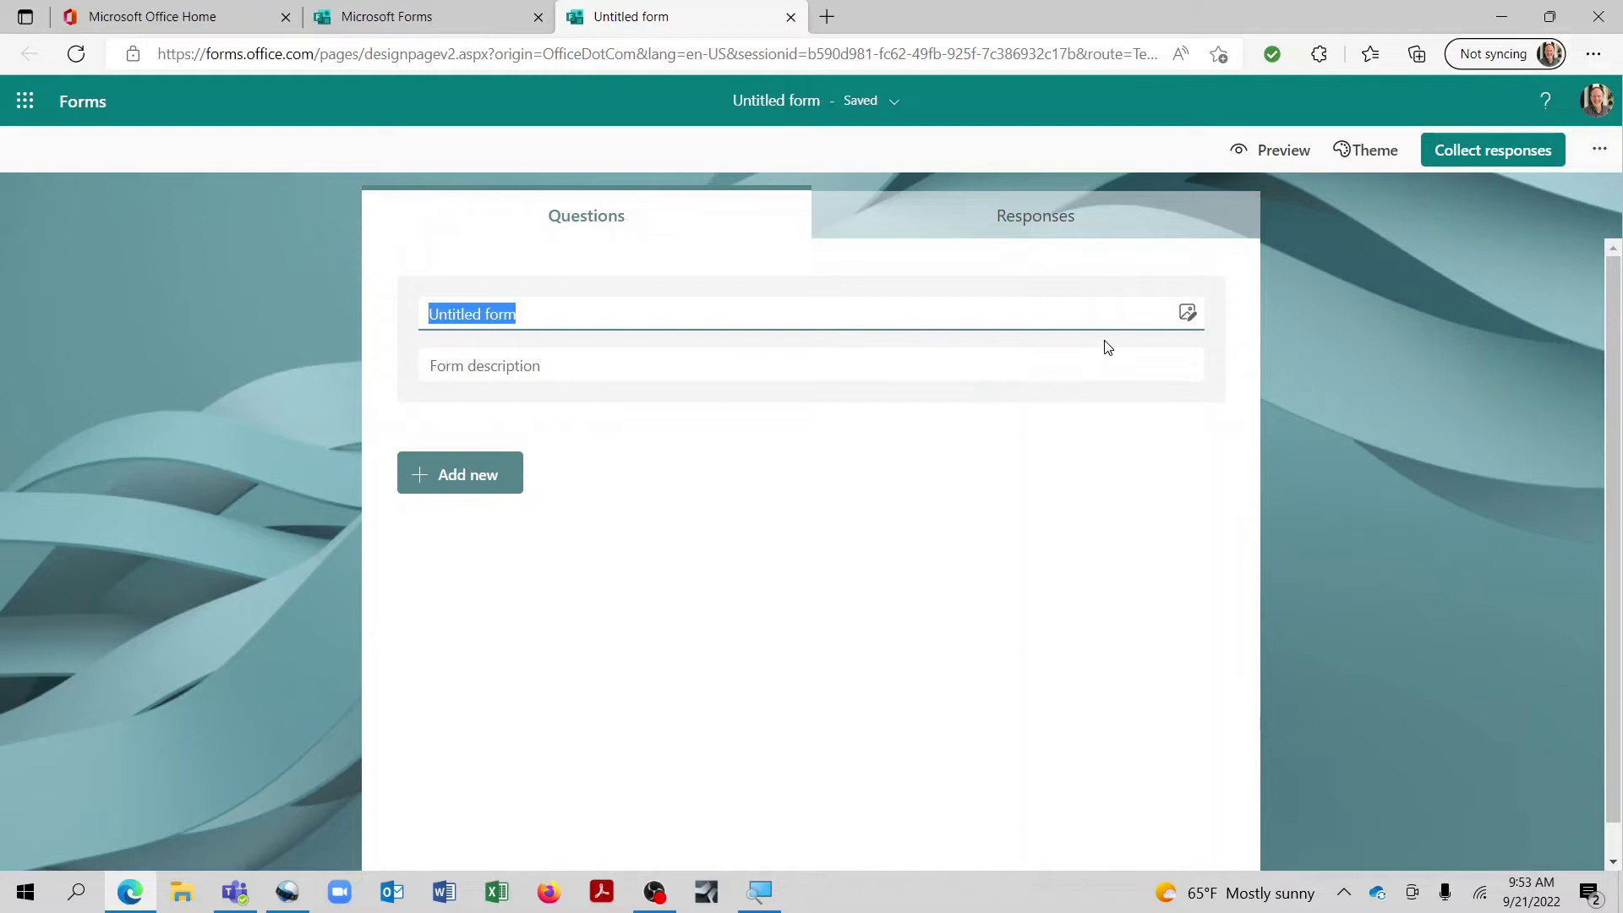
Step: Upload the ValorExcel Logo image from Desktop > MARKETING into the form header
left_click(1188, 314)
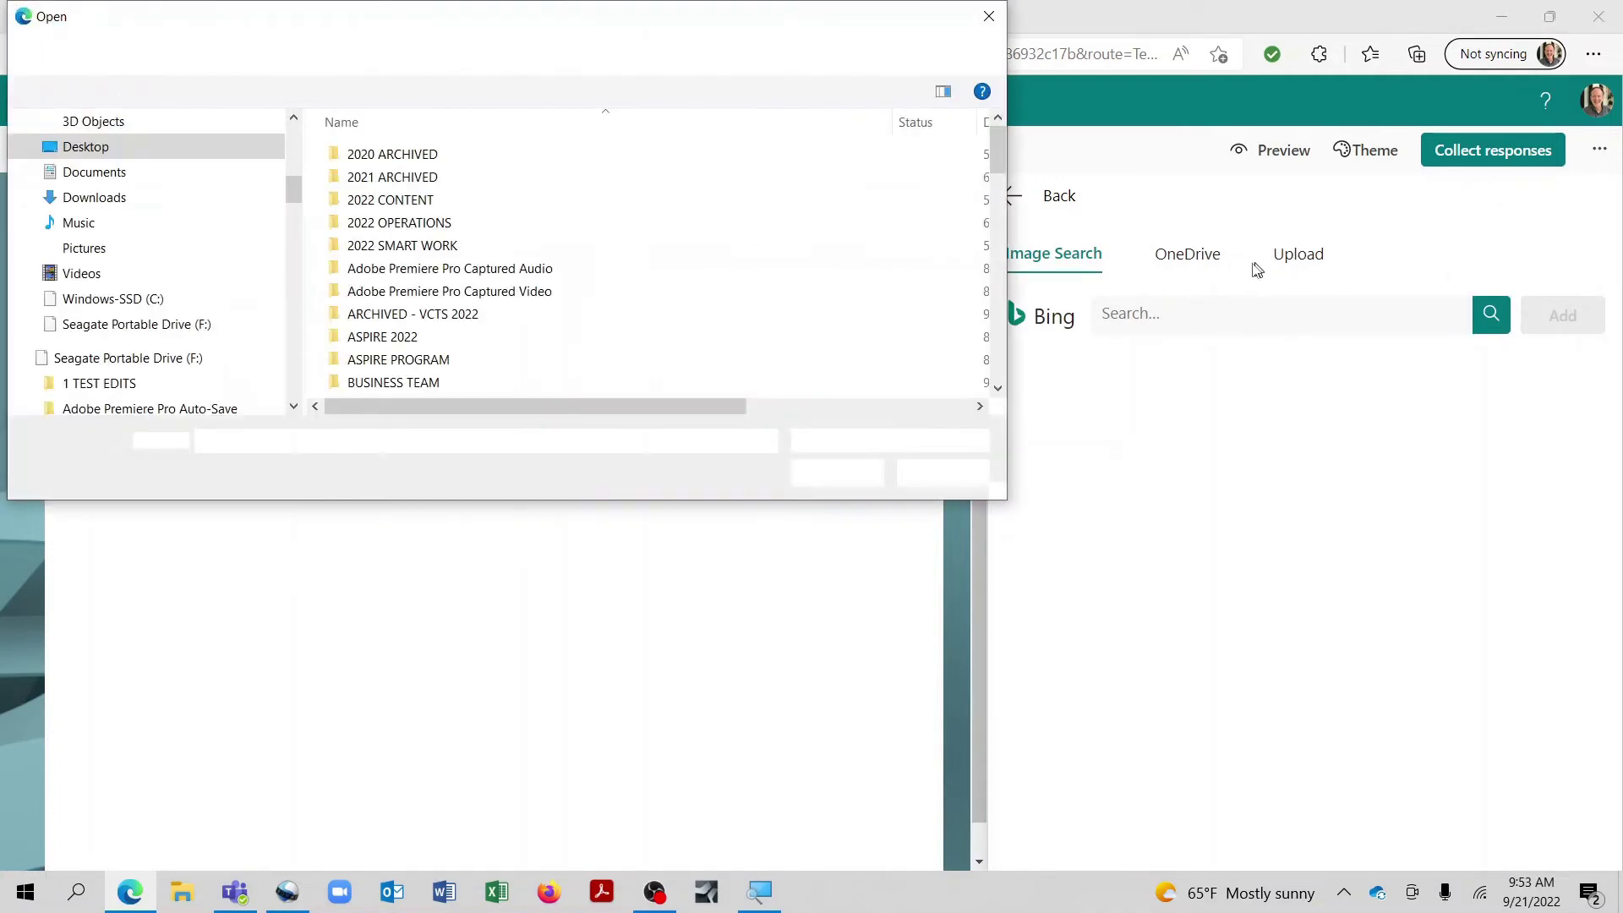
scroll(499, 279, "down", 5)
scroll(487, 284, "down", 4)
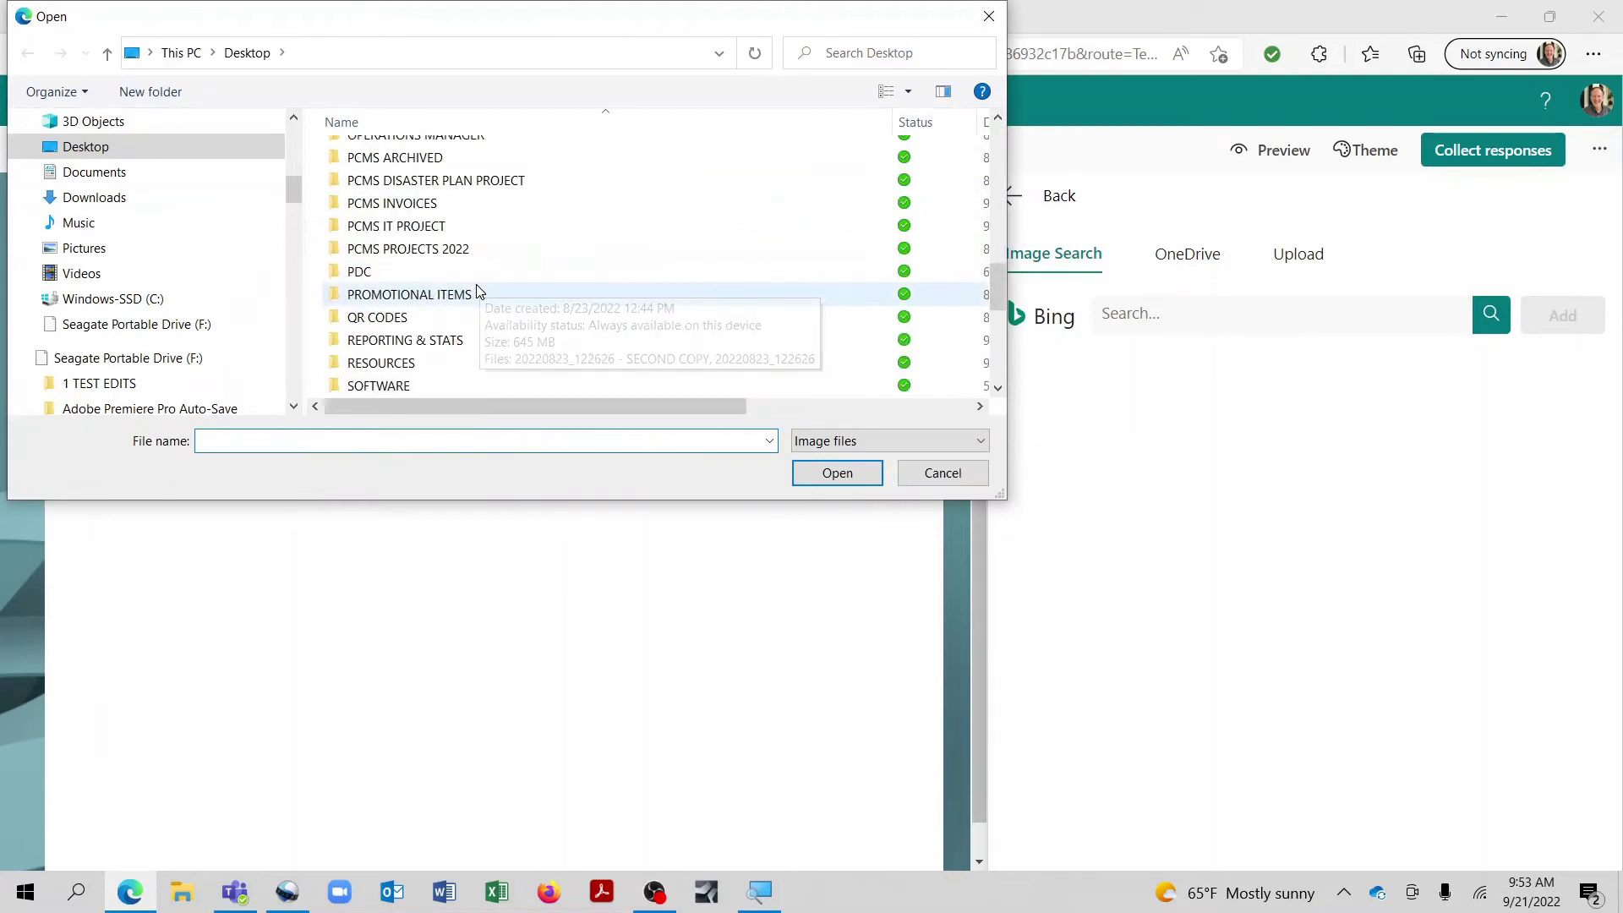
scroll(474, 290, "up", 3)
double_click(454, 306)
left_click(717, 195)
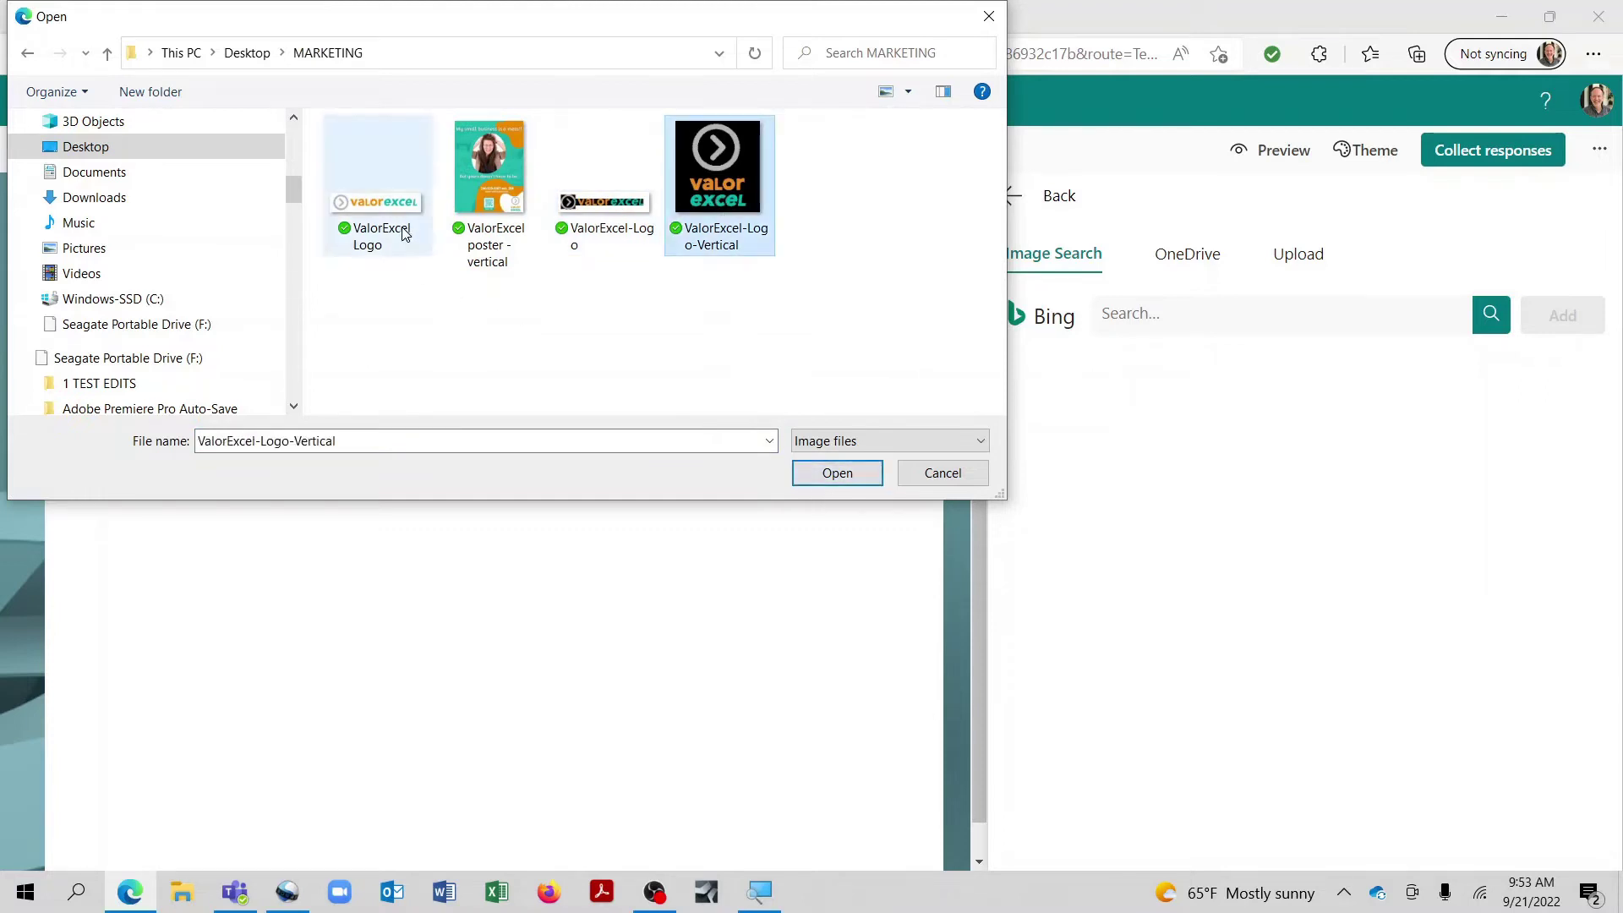
left_click(349, 231)
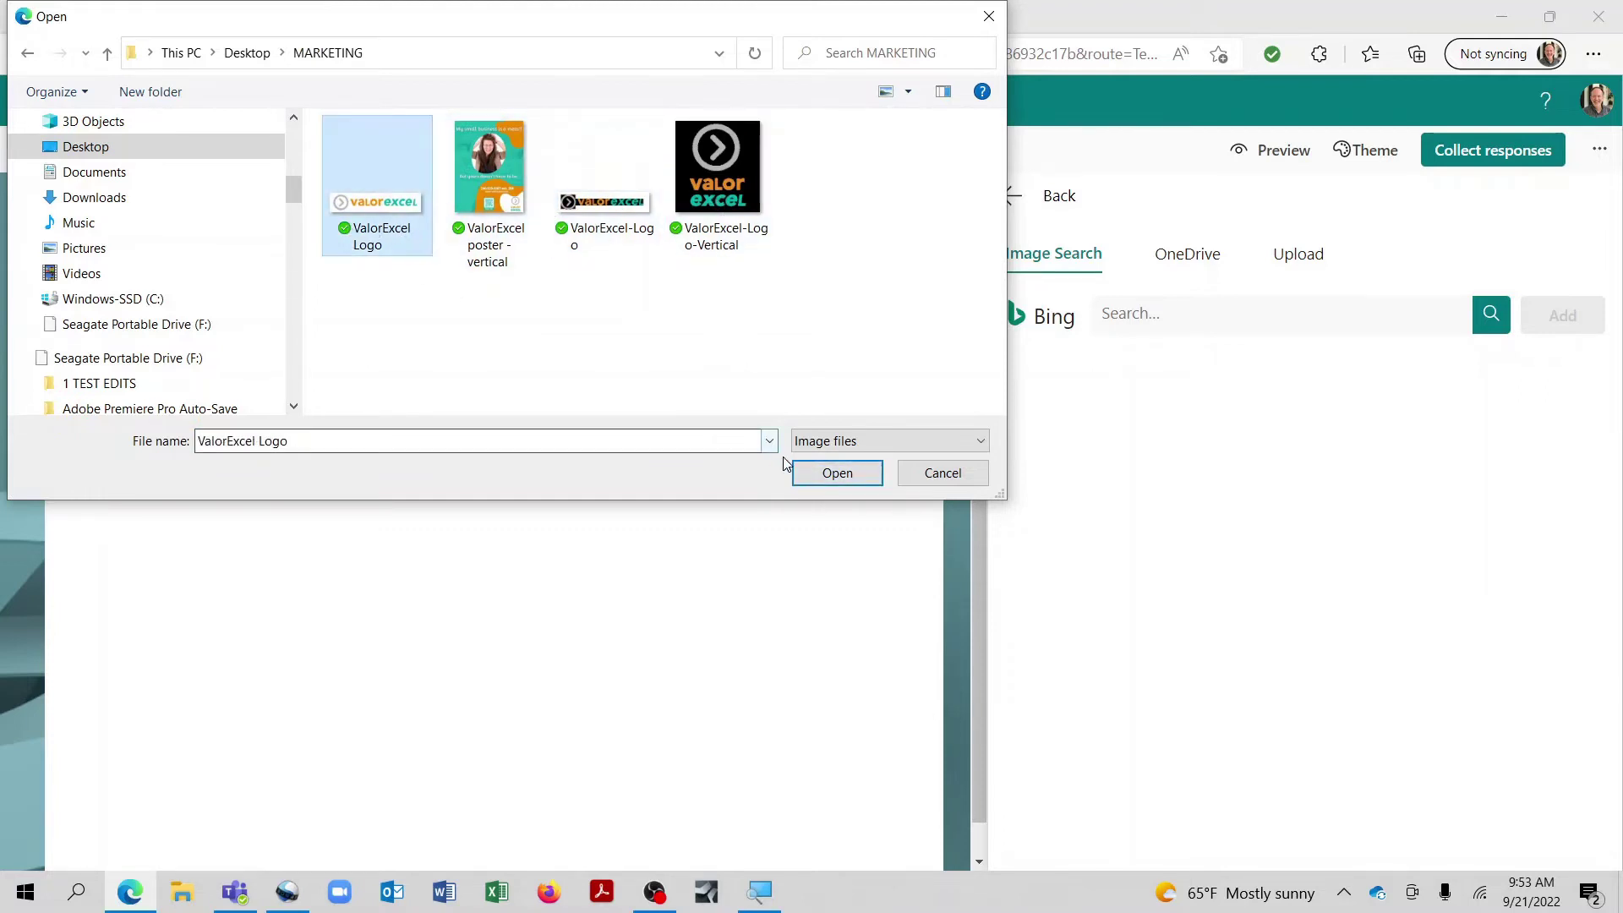
left_click(810, 471)
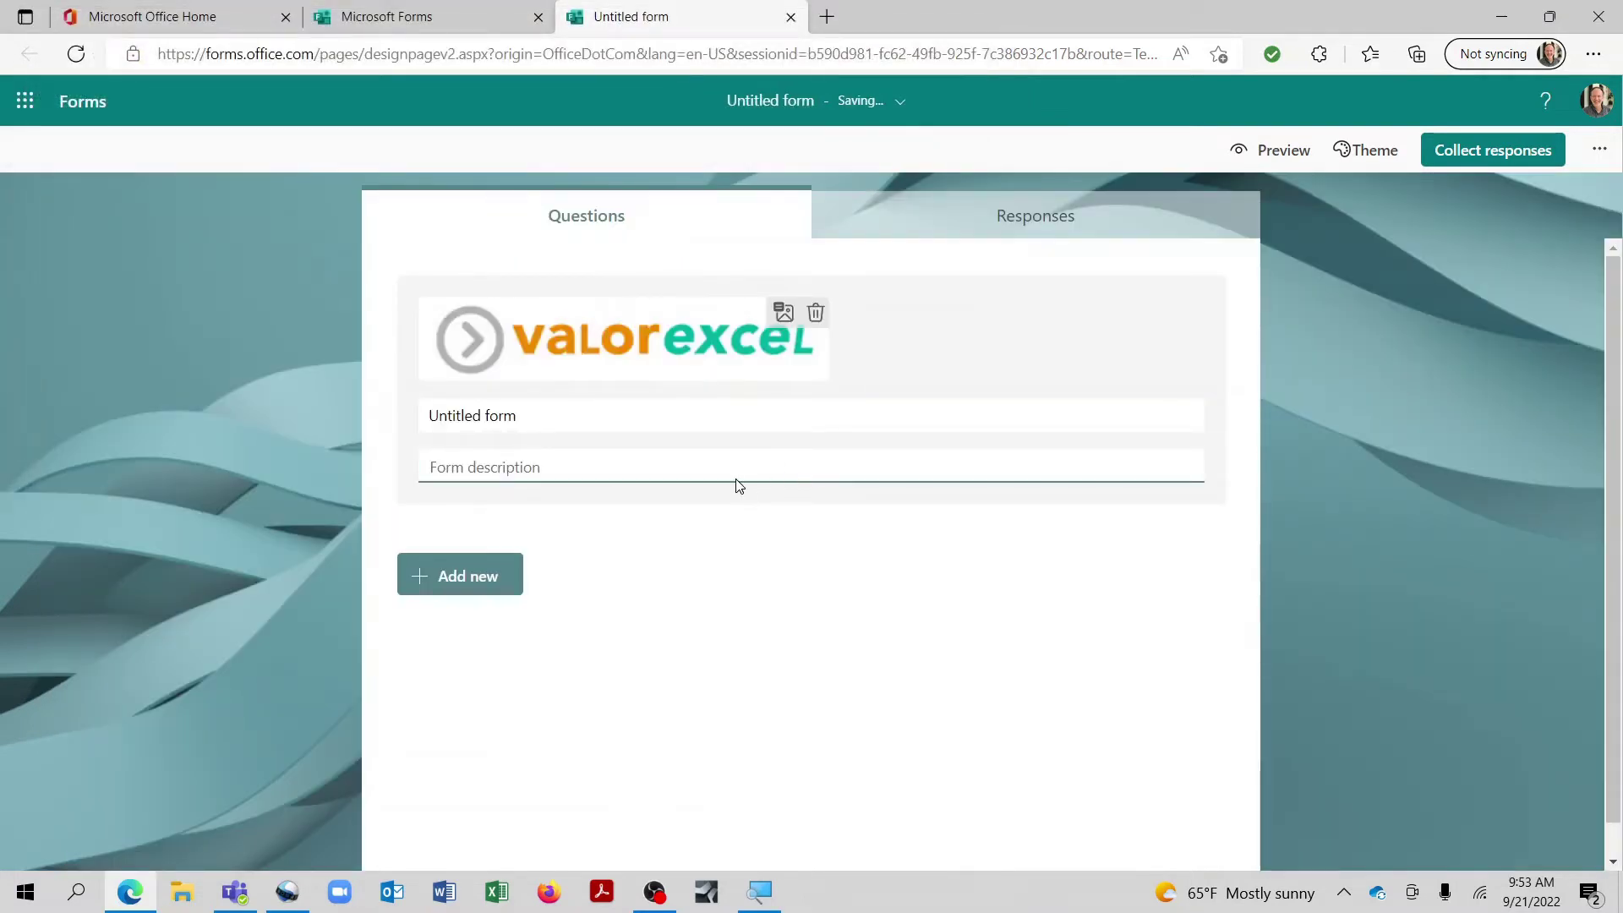
Step: Title the form 'Customer satisfaction survey', describe it 'Please tell us how we're doing!!', and preview it
left_click(696, 421)
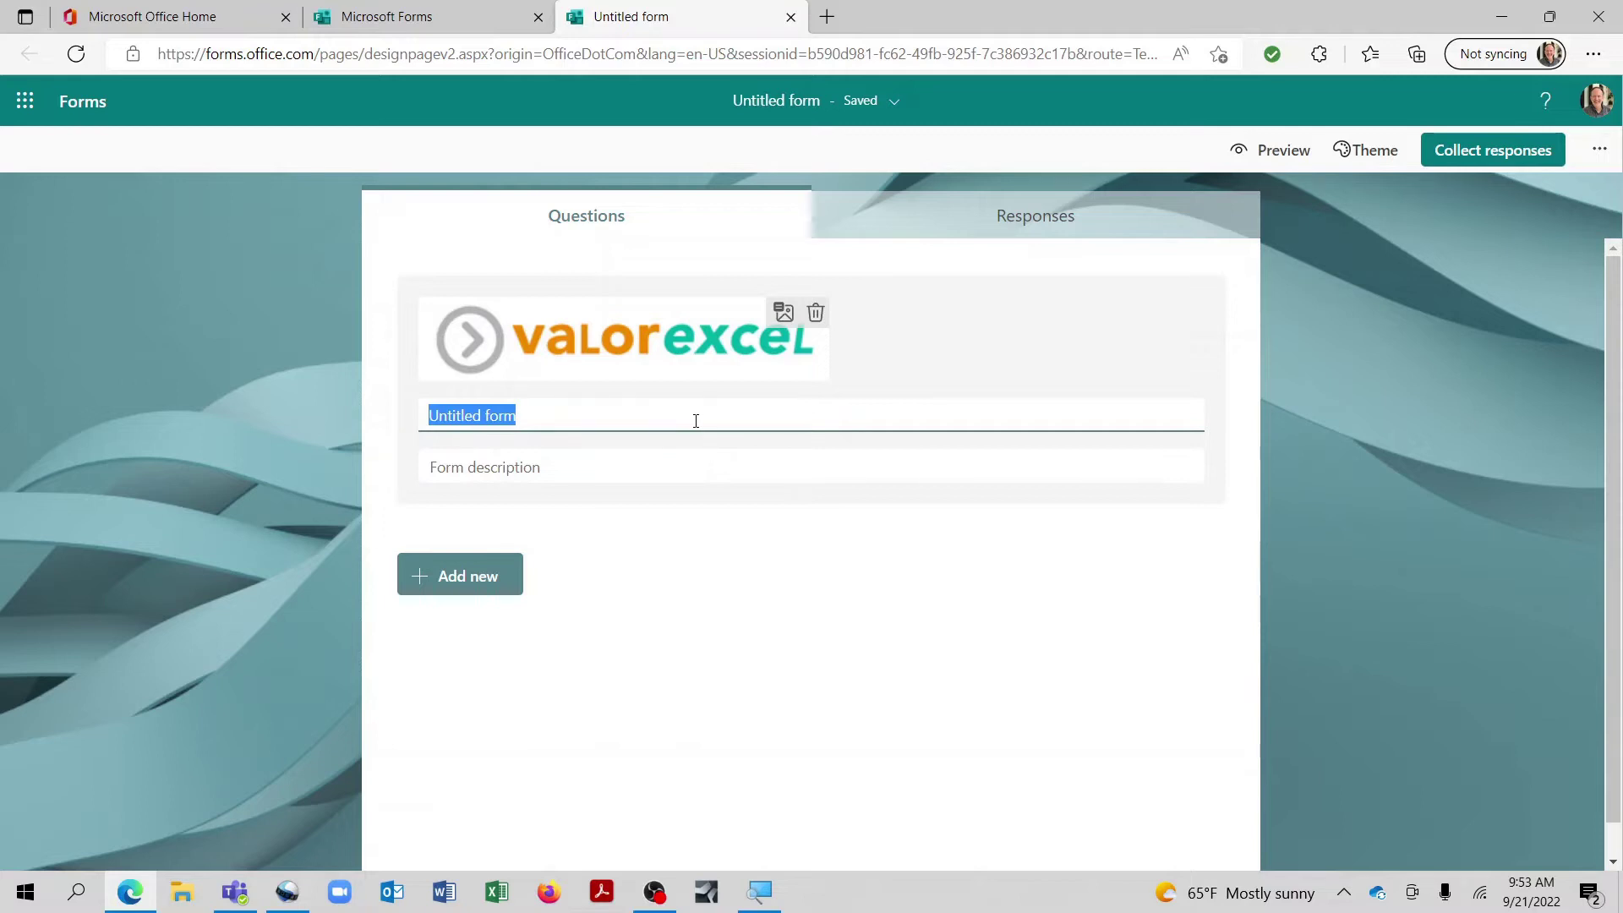
type("C")
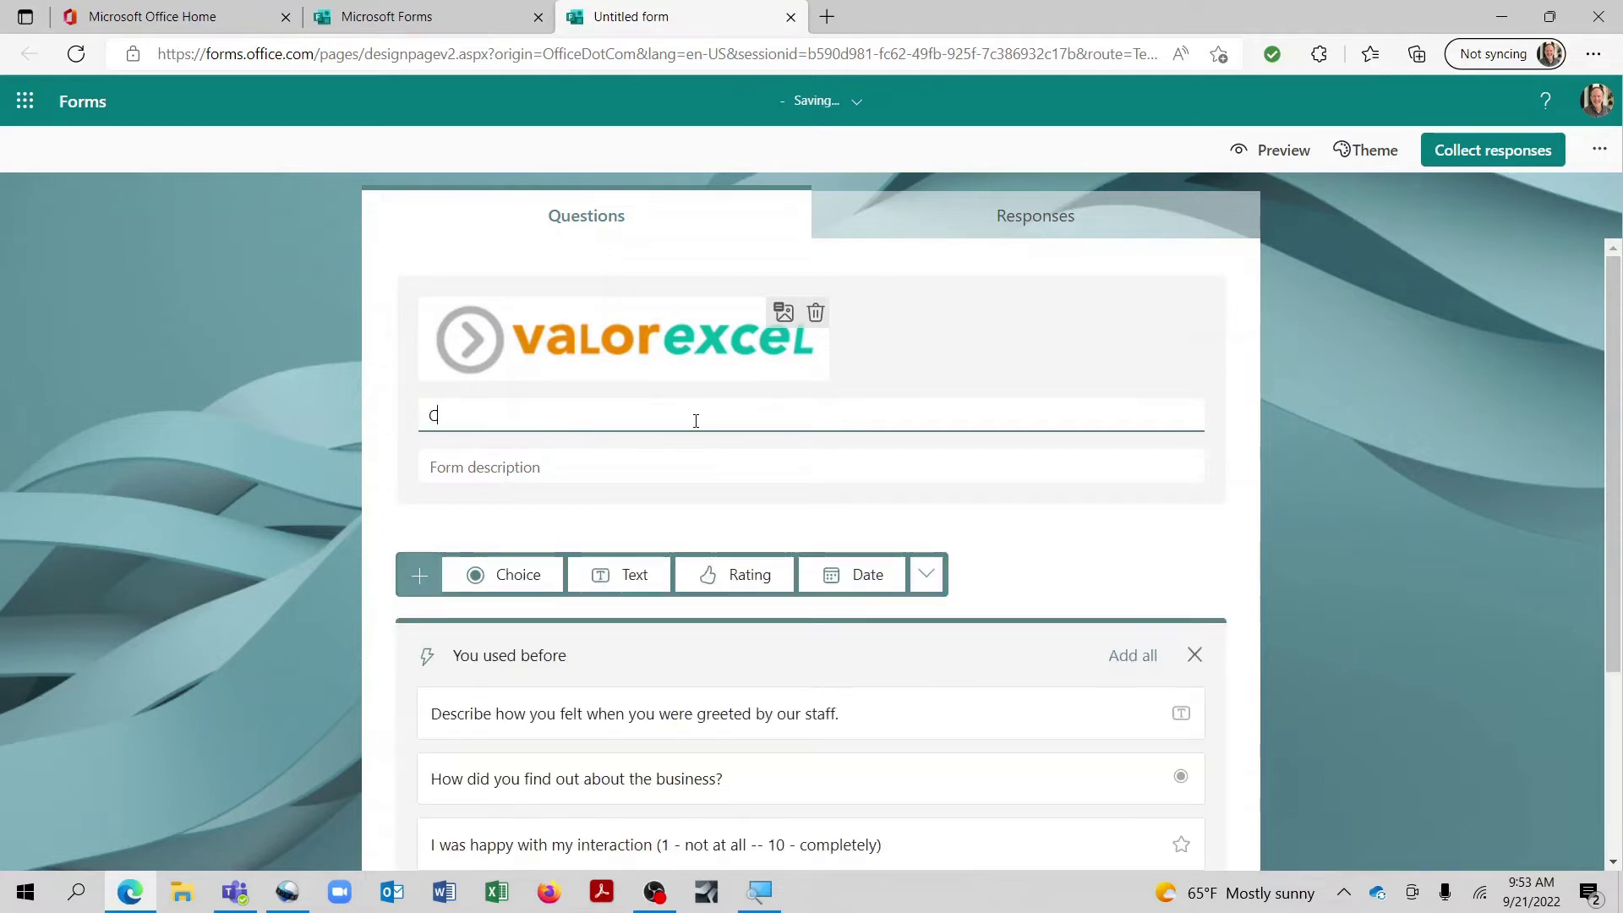
type("ustomer satisfaction su")
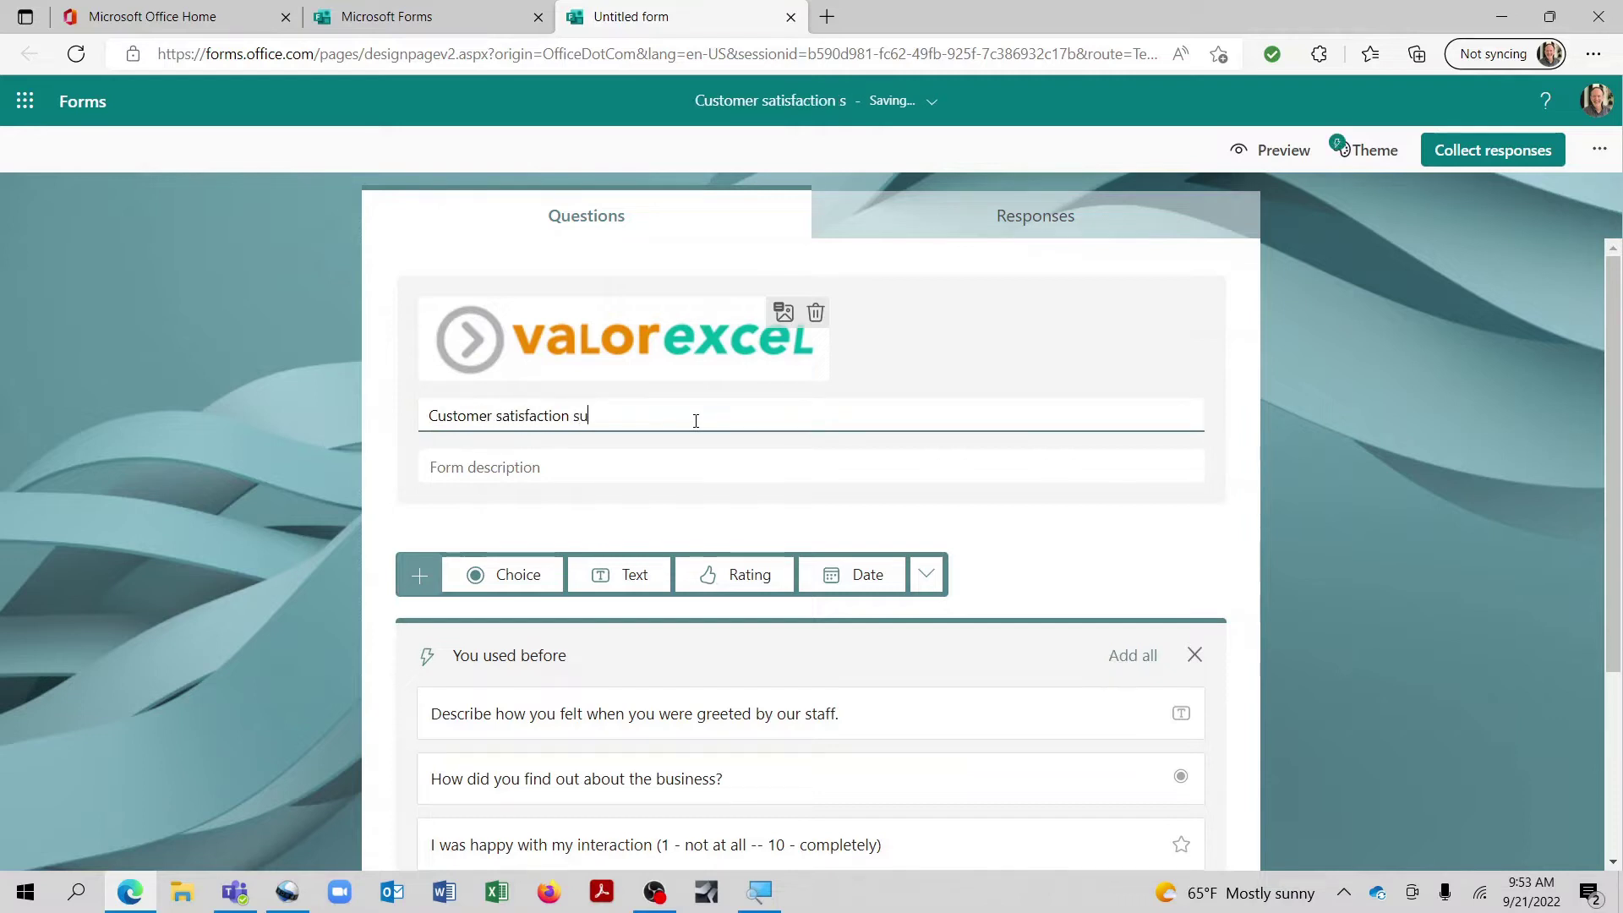
type("rvey")
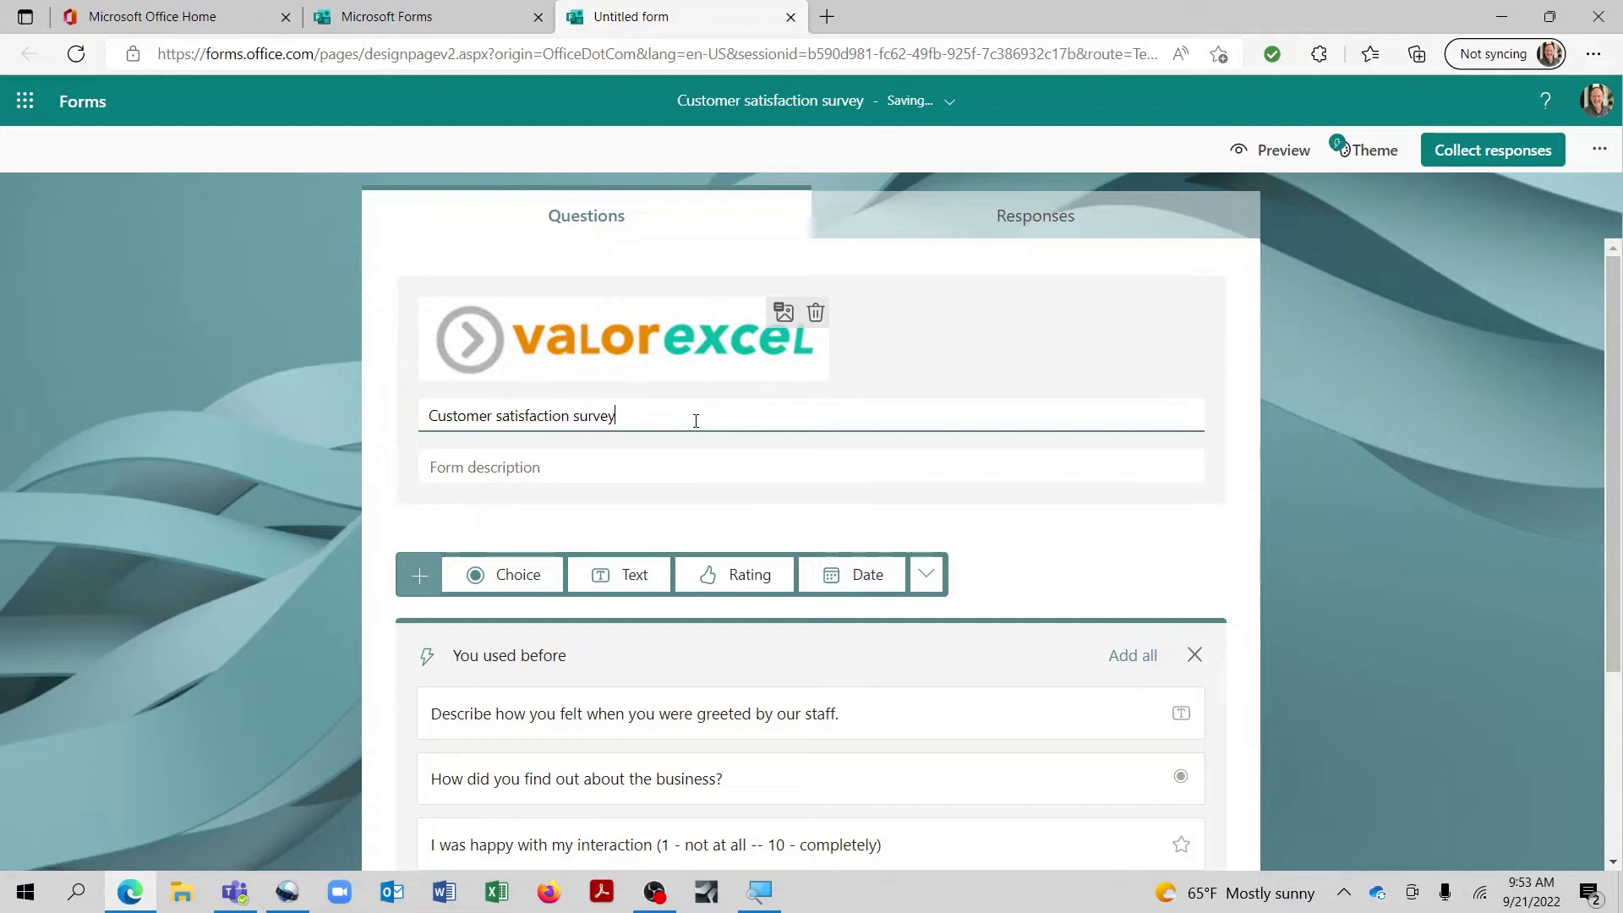
left_click(665, 463)
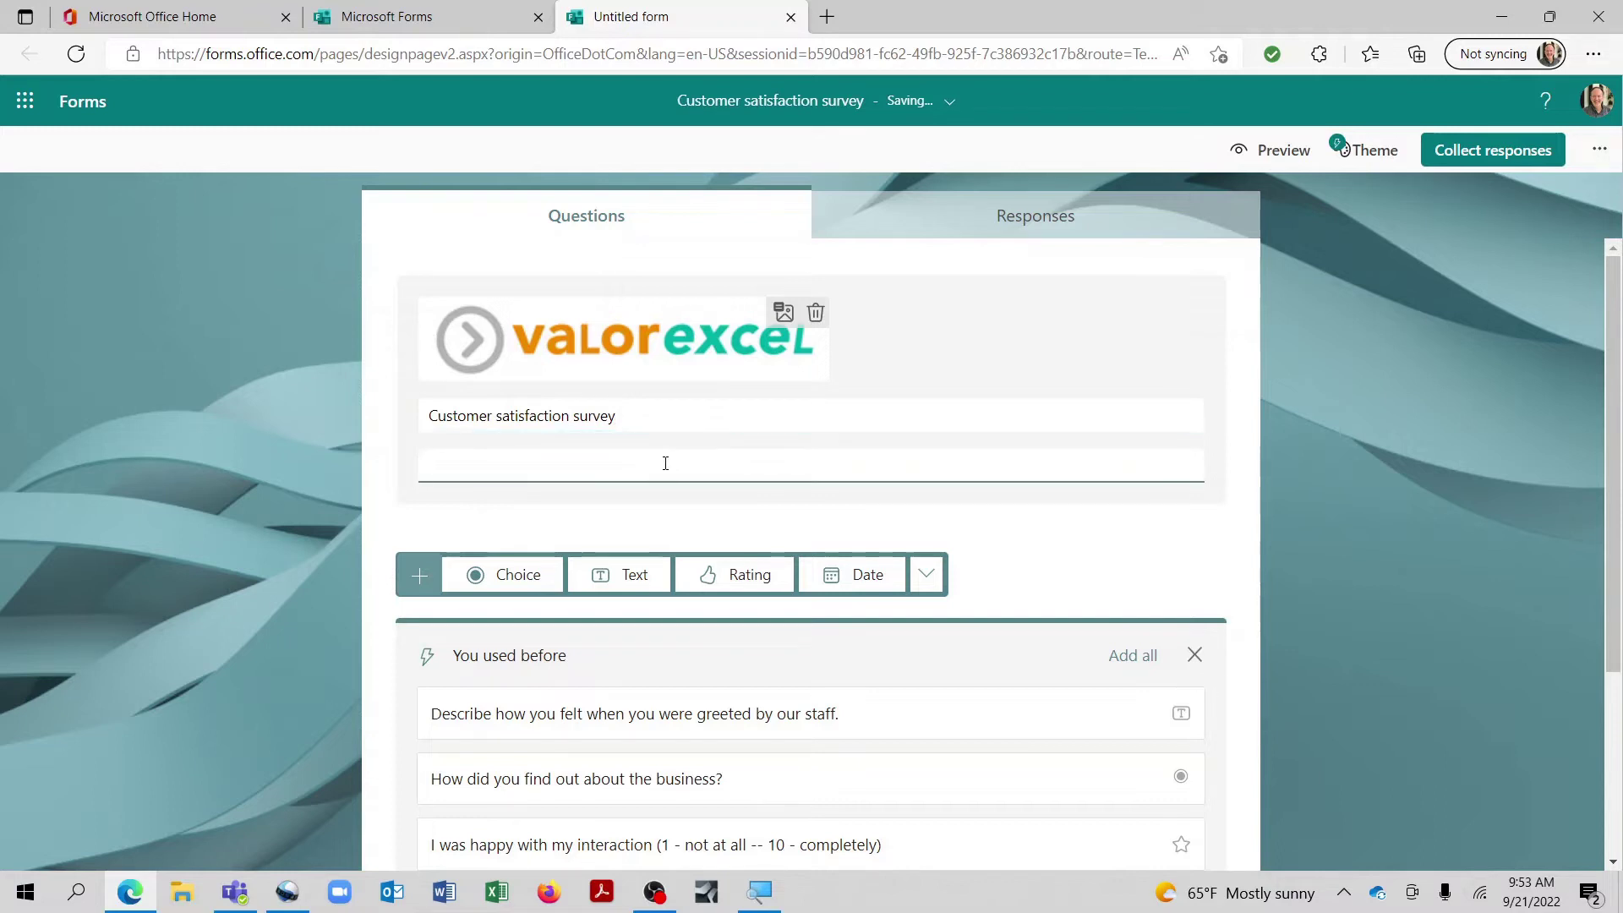
type("Please tell us how we're doing!!")
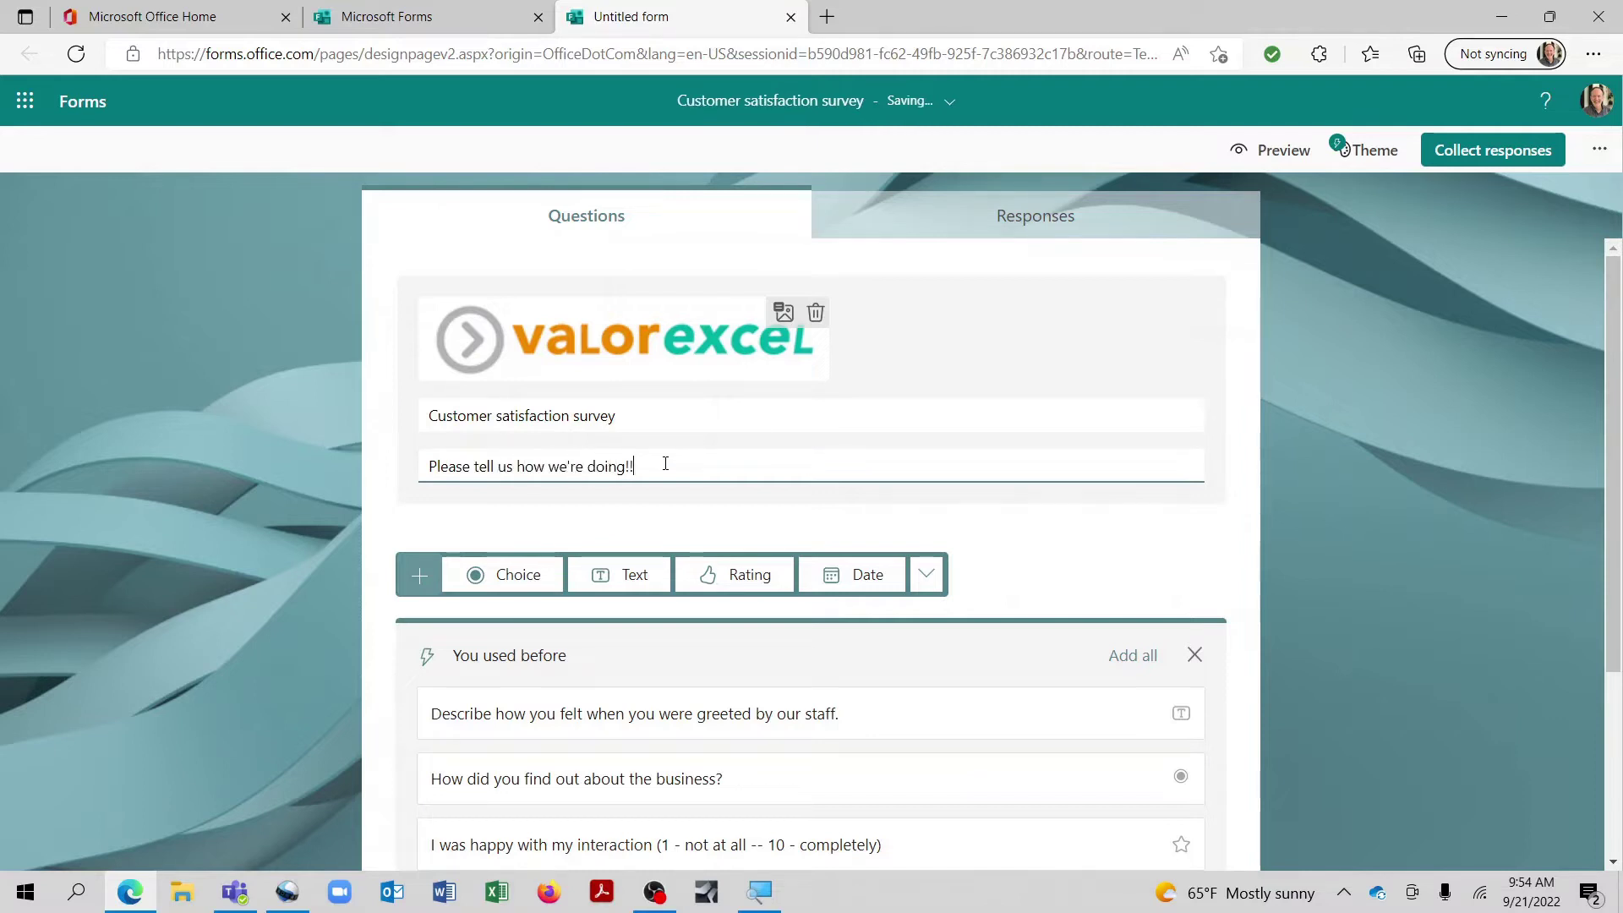
left_click(1286, 157)
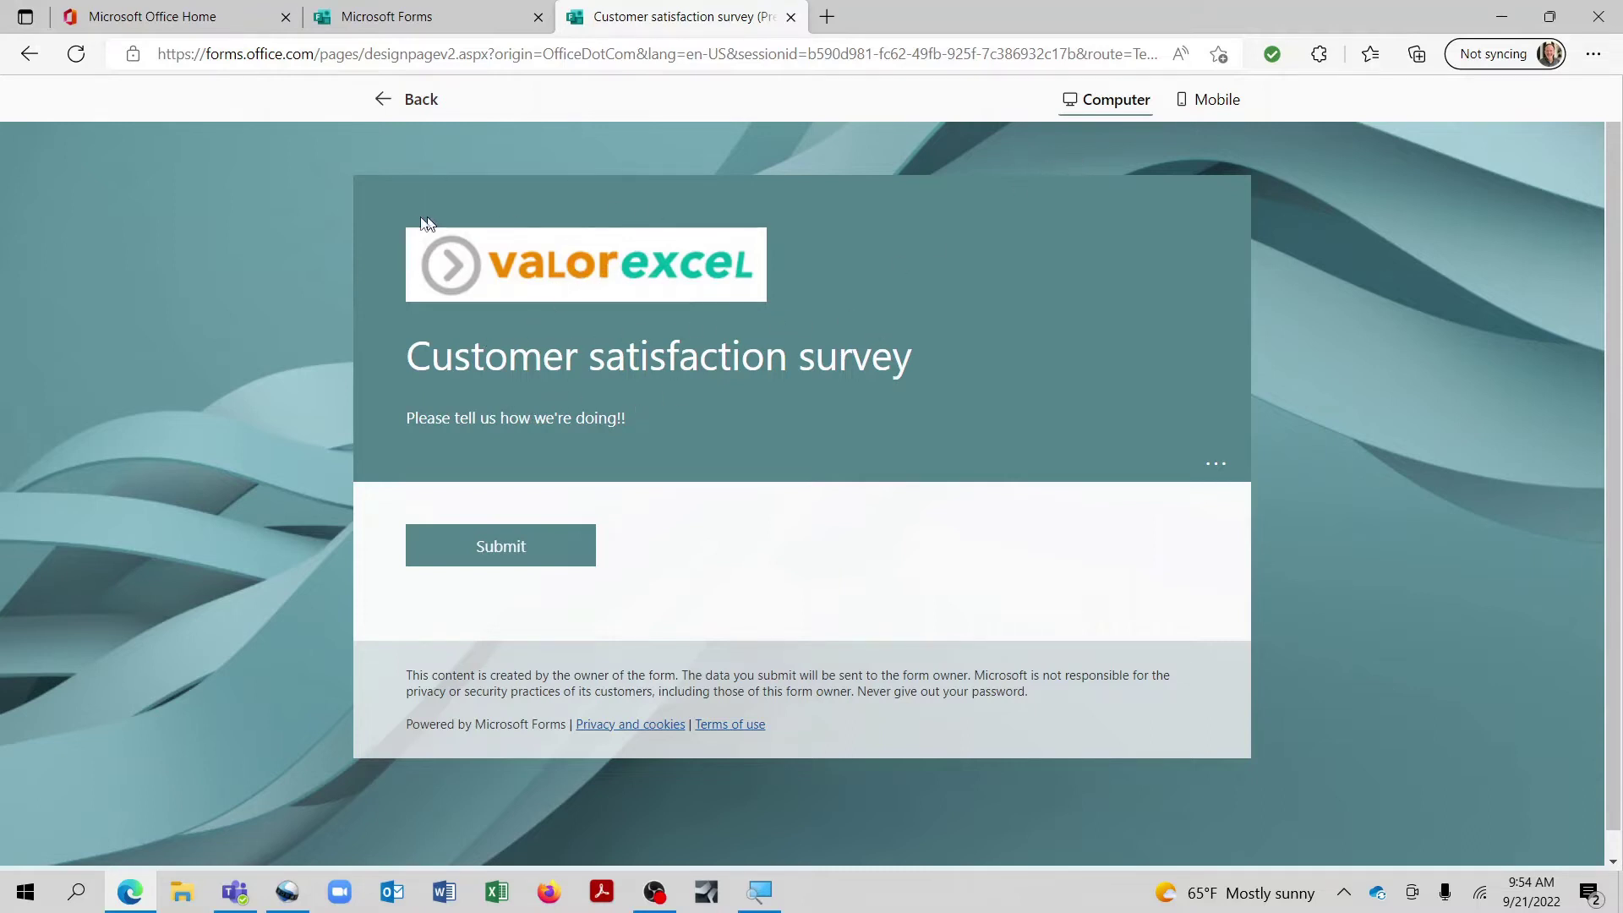
left_click(391, 103)
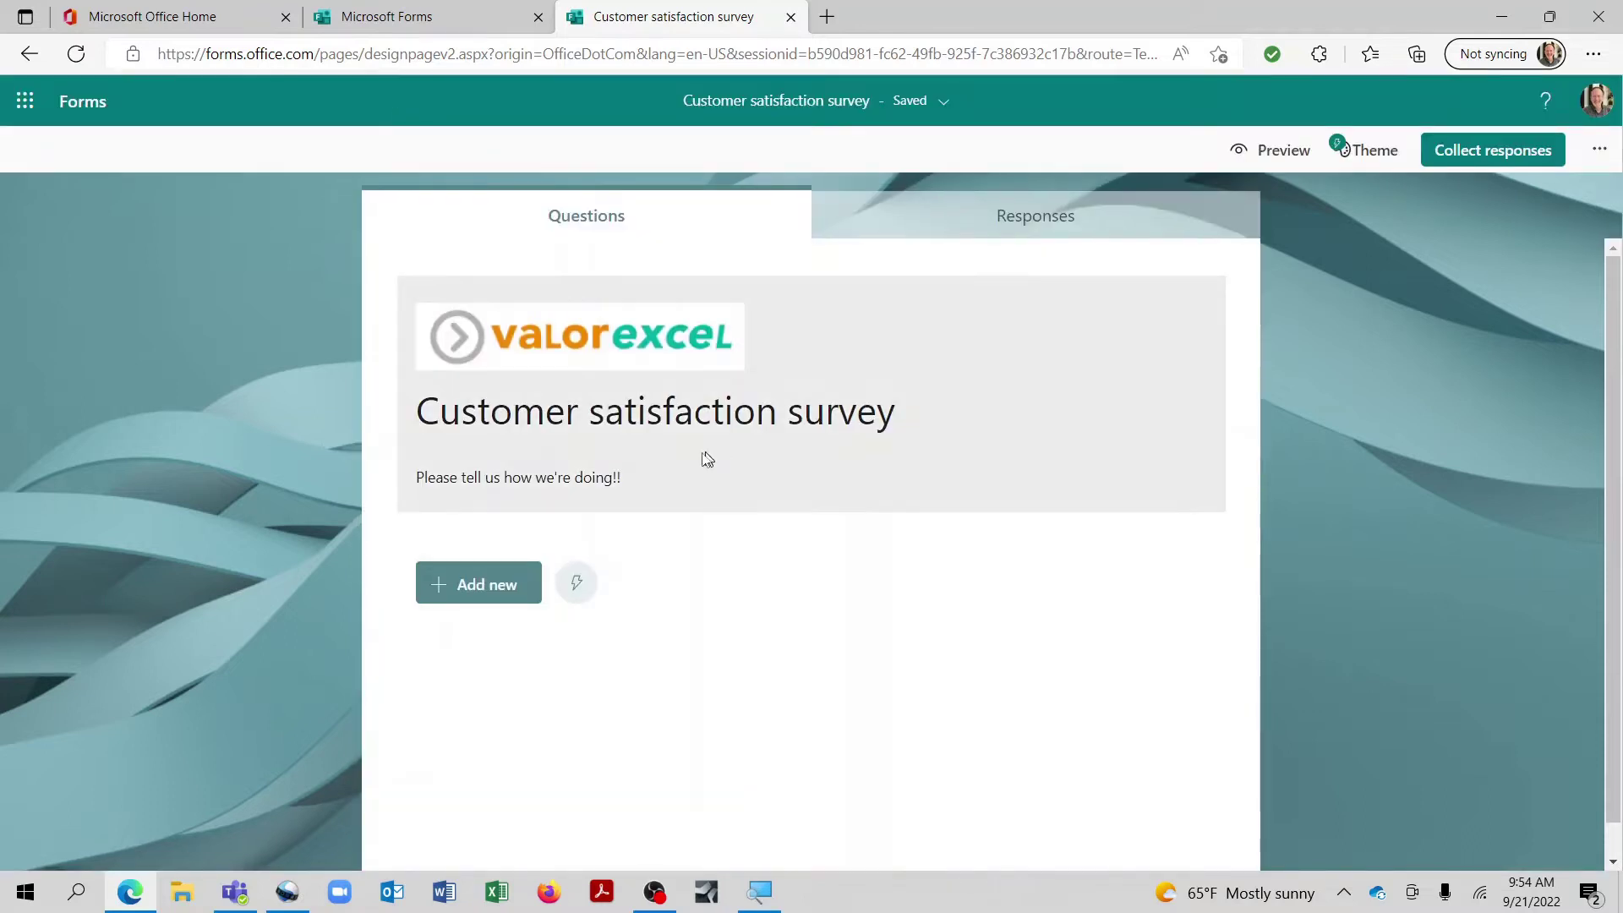
Step: Dismiss the suggested questions and insert a Choice question into the survey
scroll(620, 496, "down", 1)
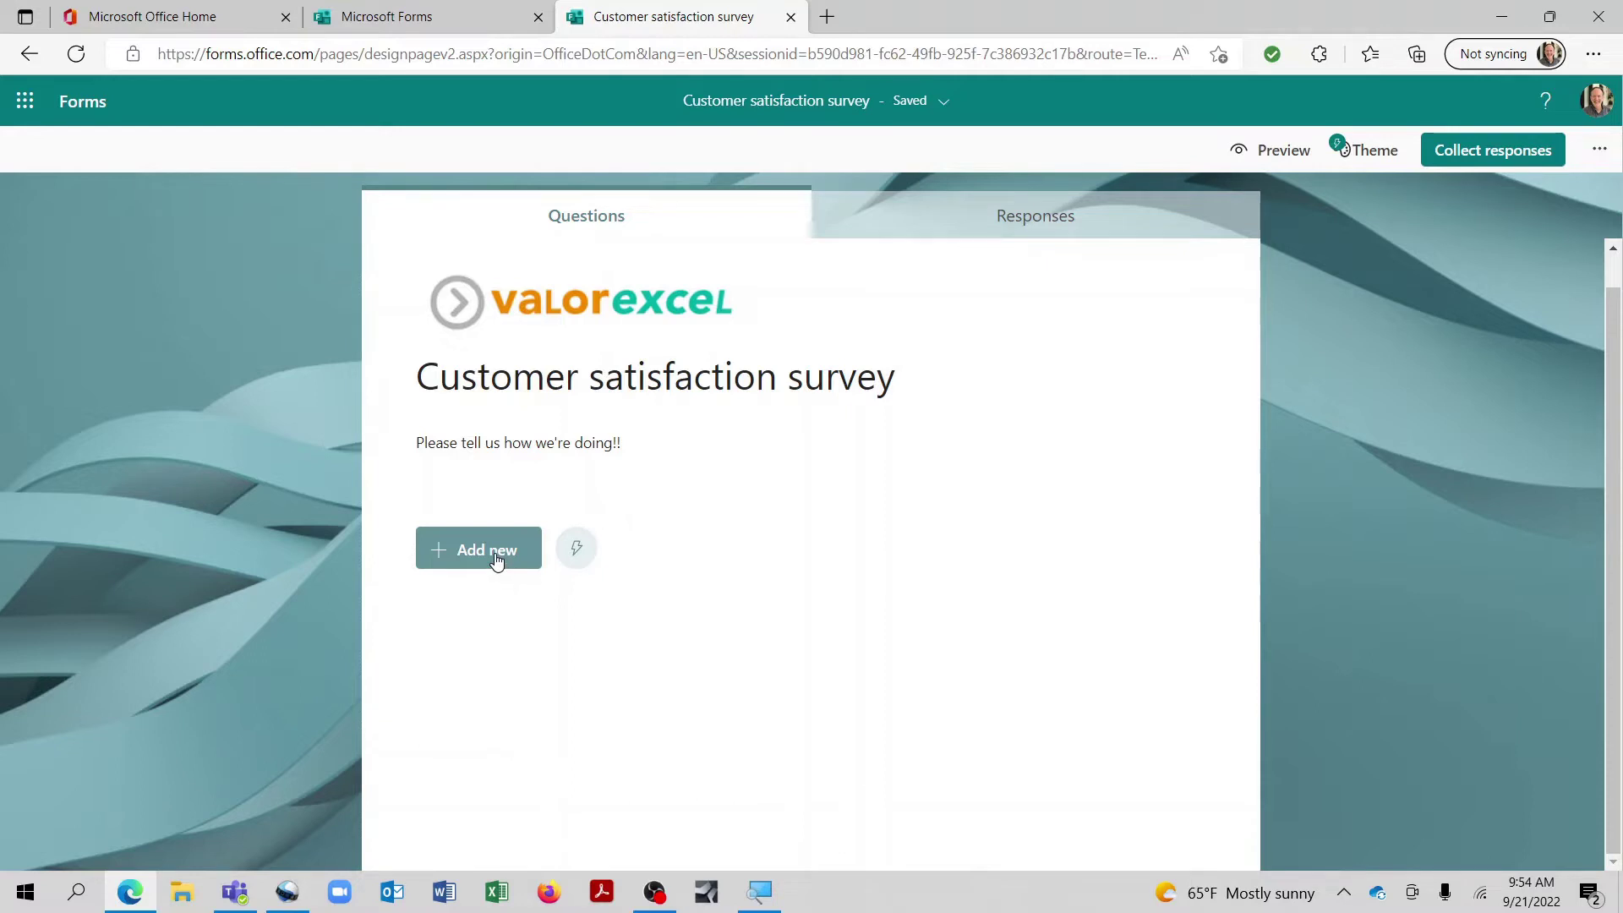
left_click(497, 562)
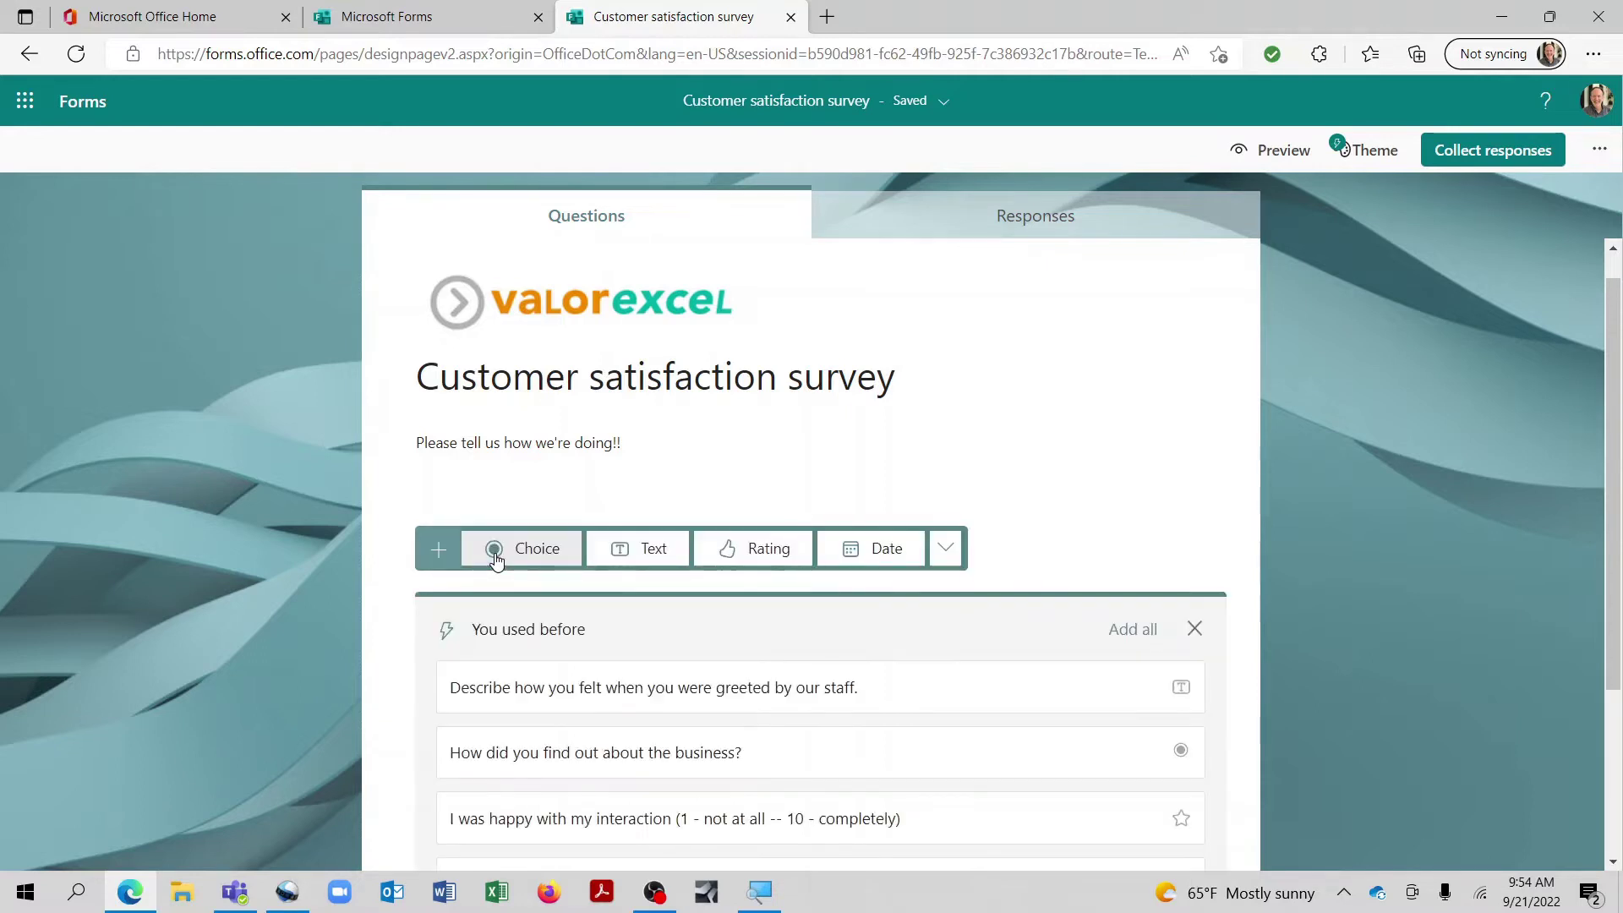
scroll(512, 558, "down", 2)
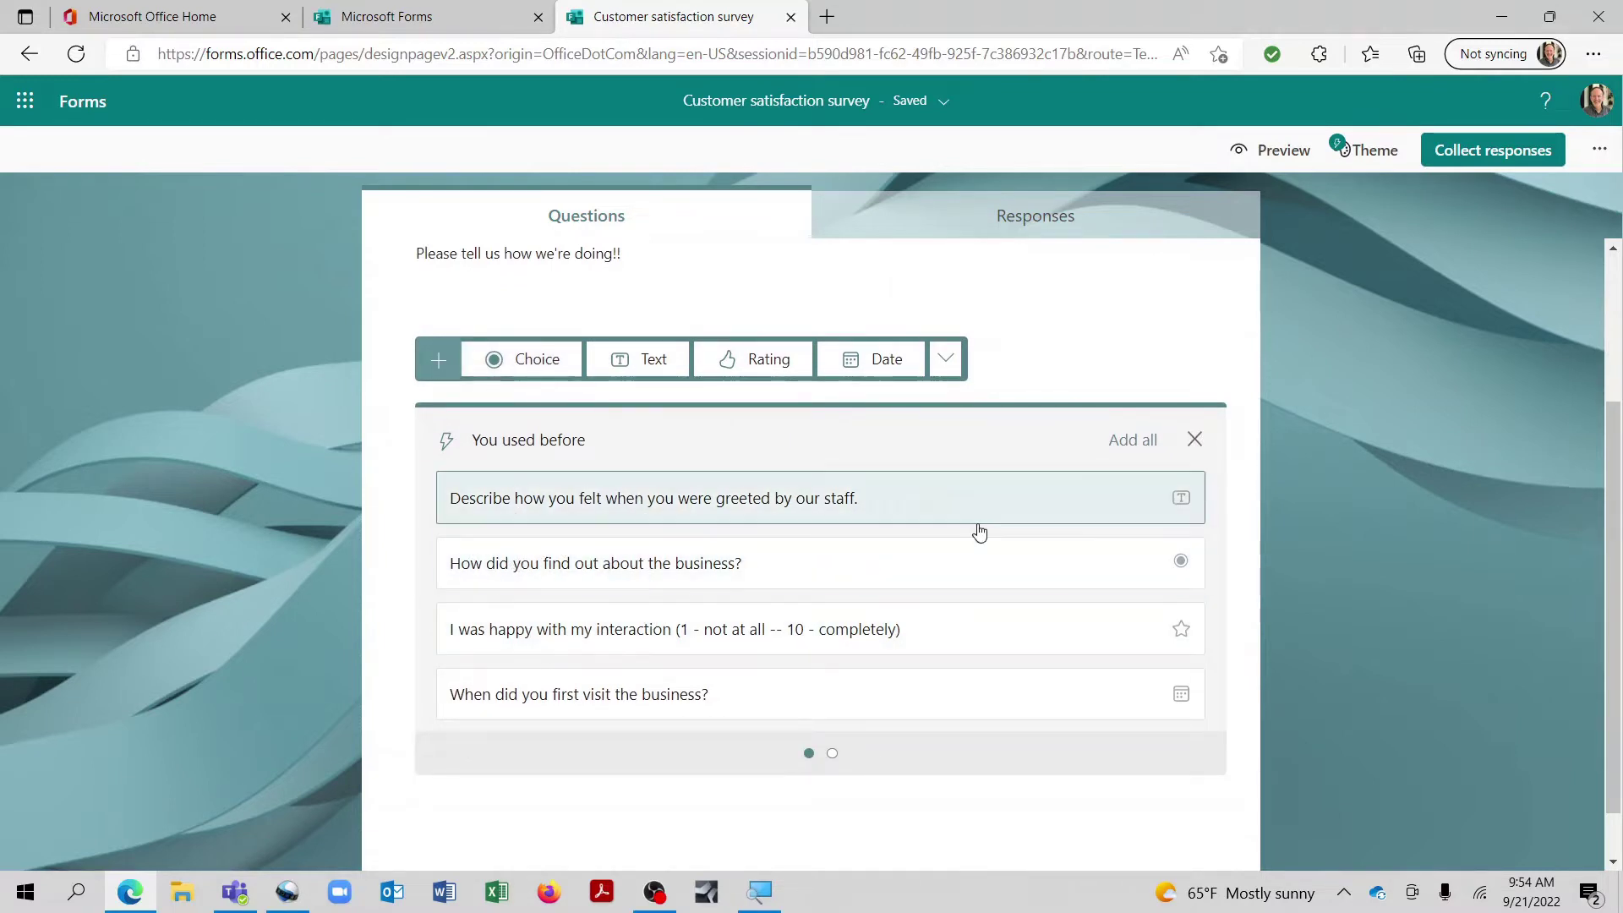
left_click(832, 754)
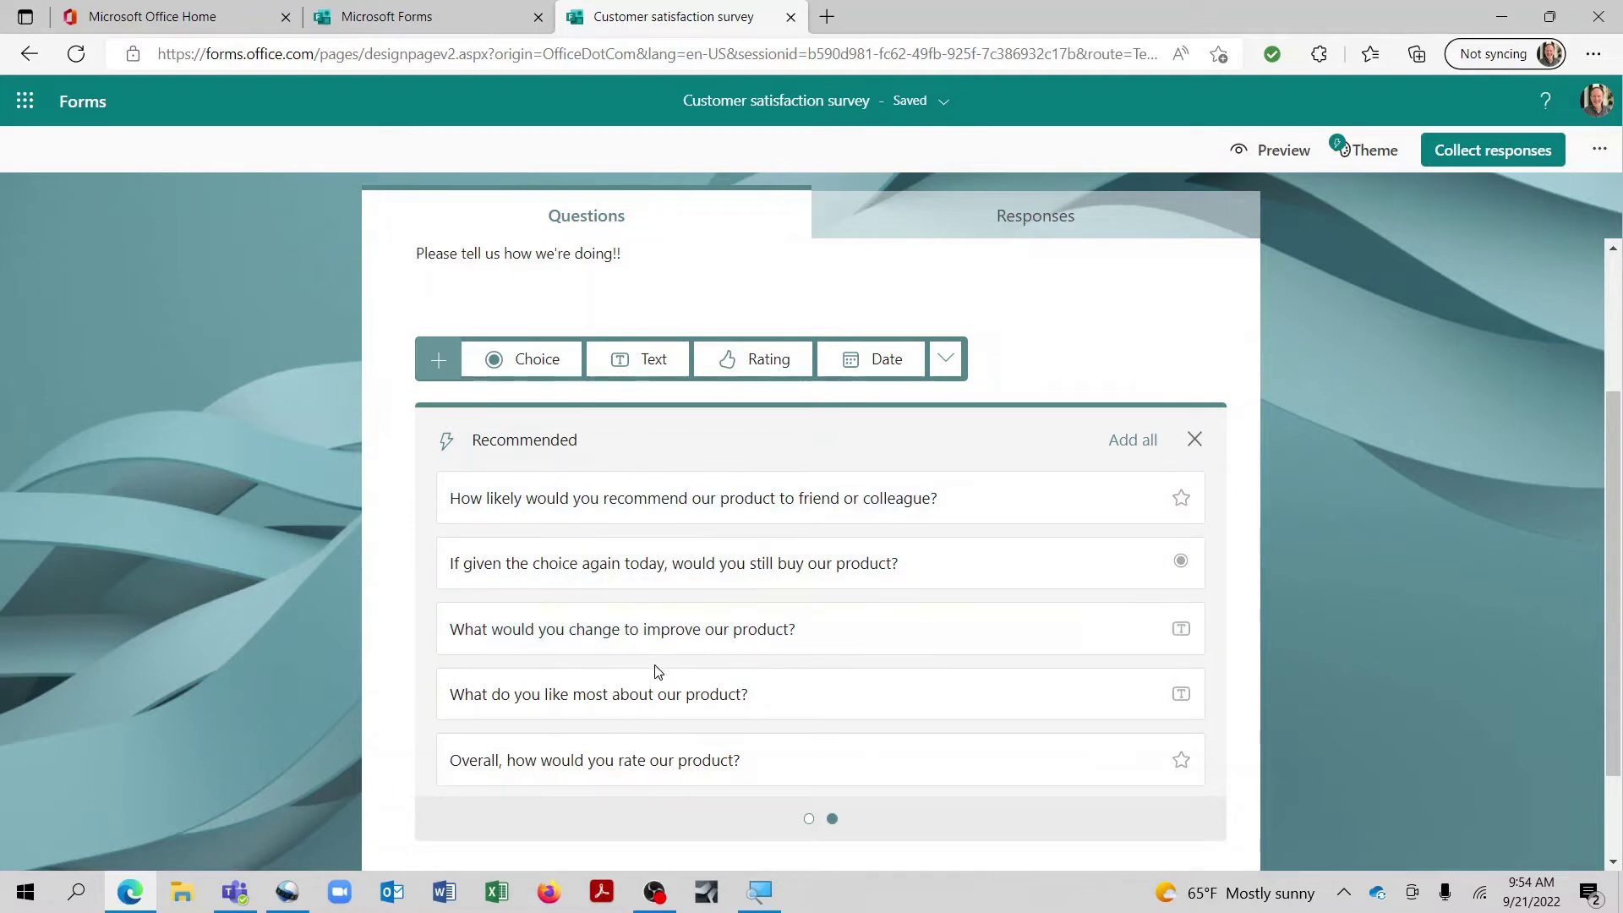
left_click(1195, 438)
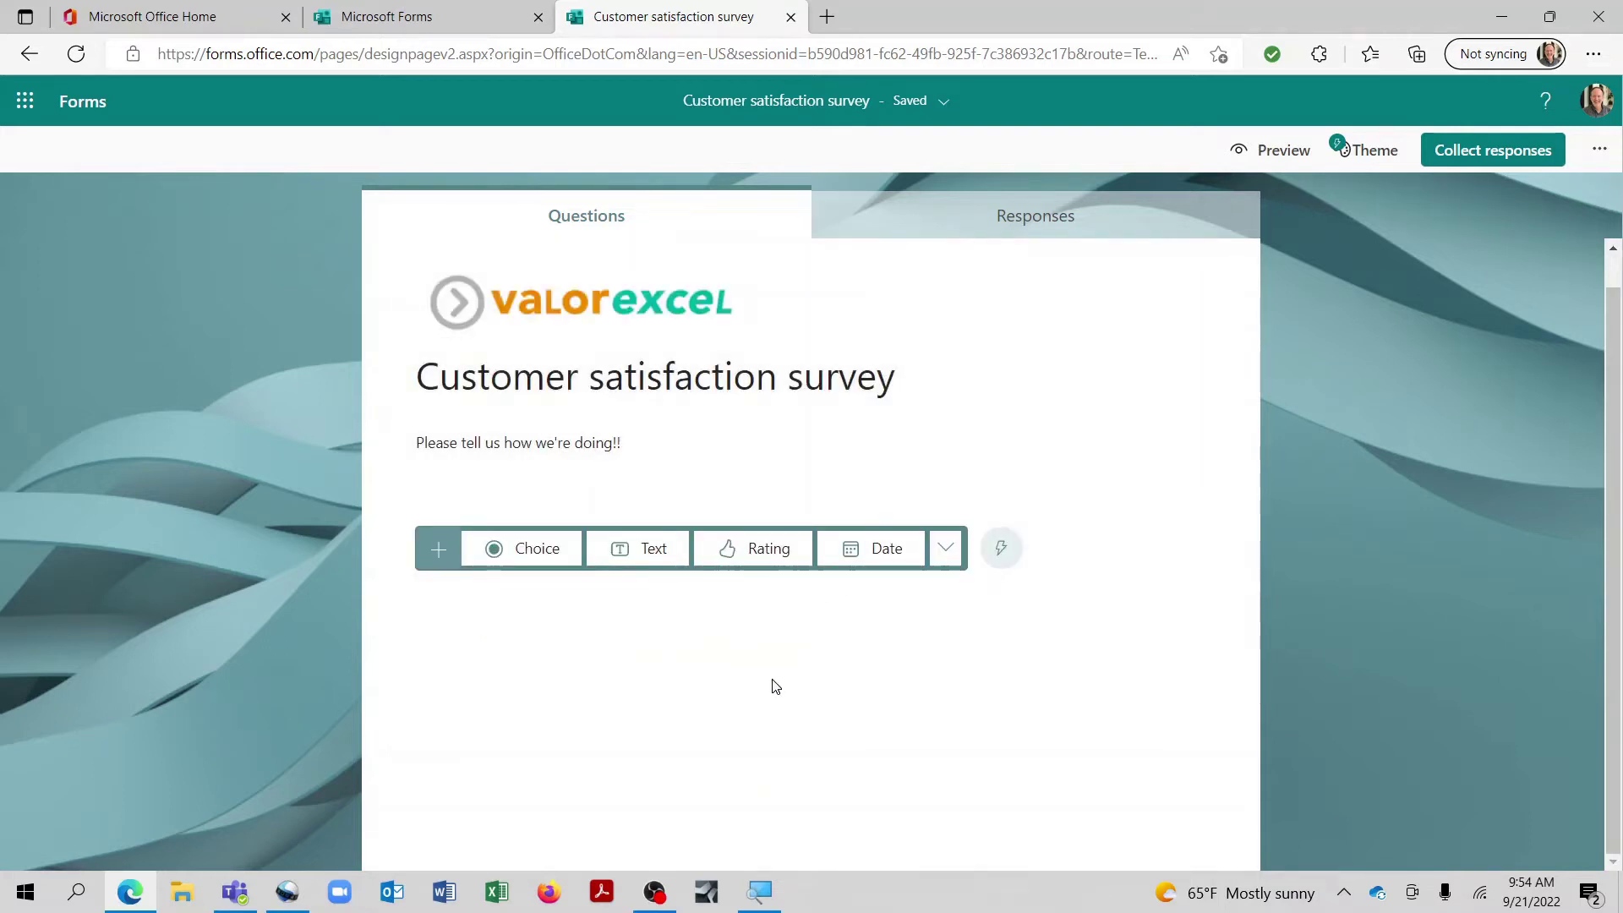
key("Tab")
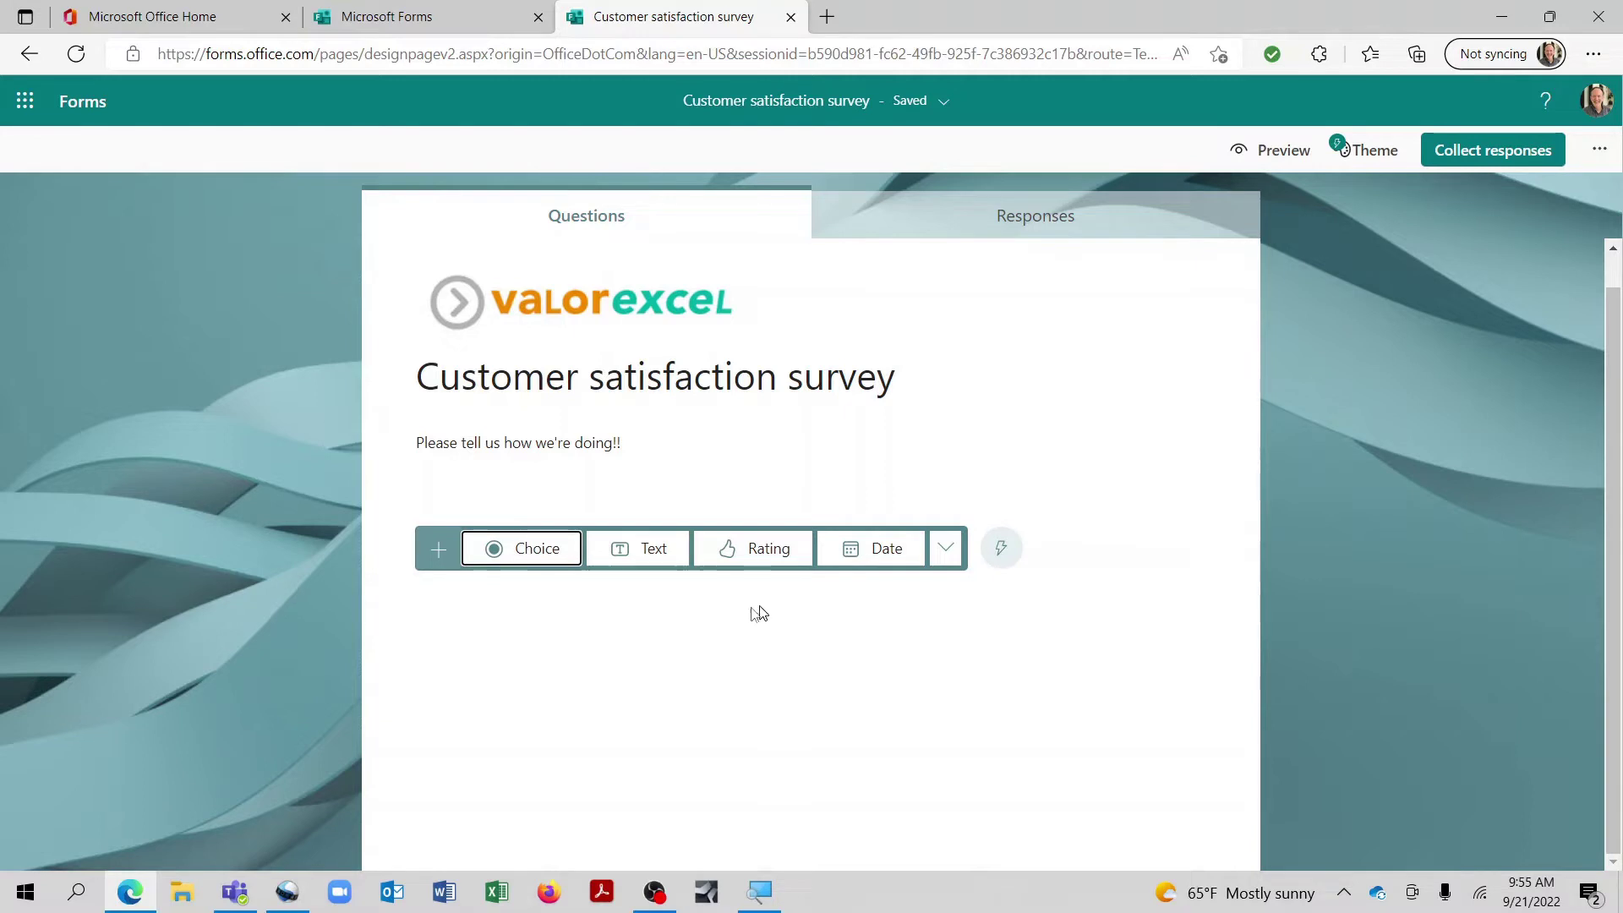
left_click(948, 560)
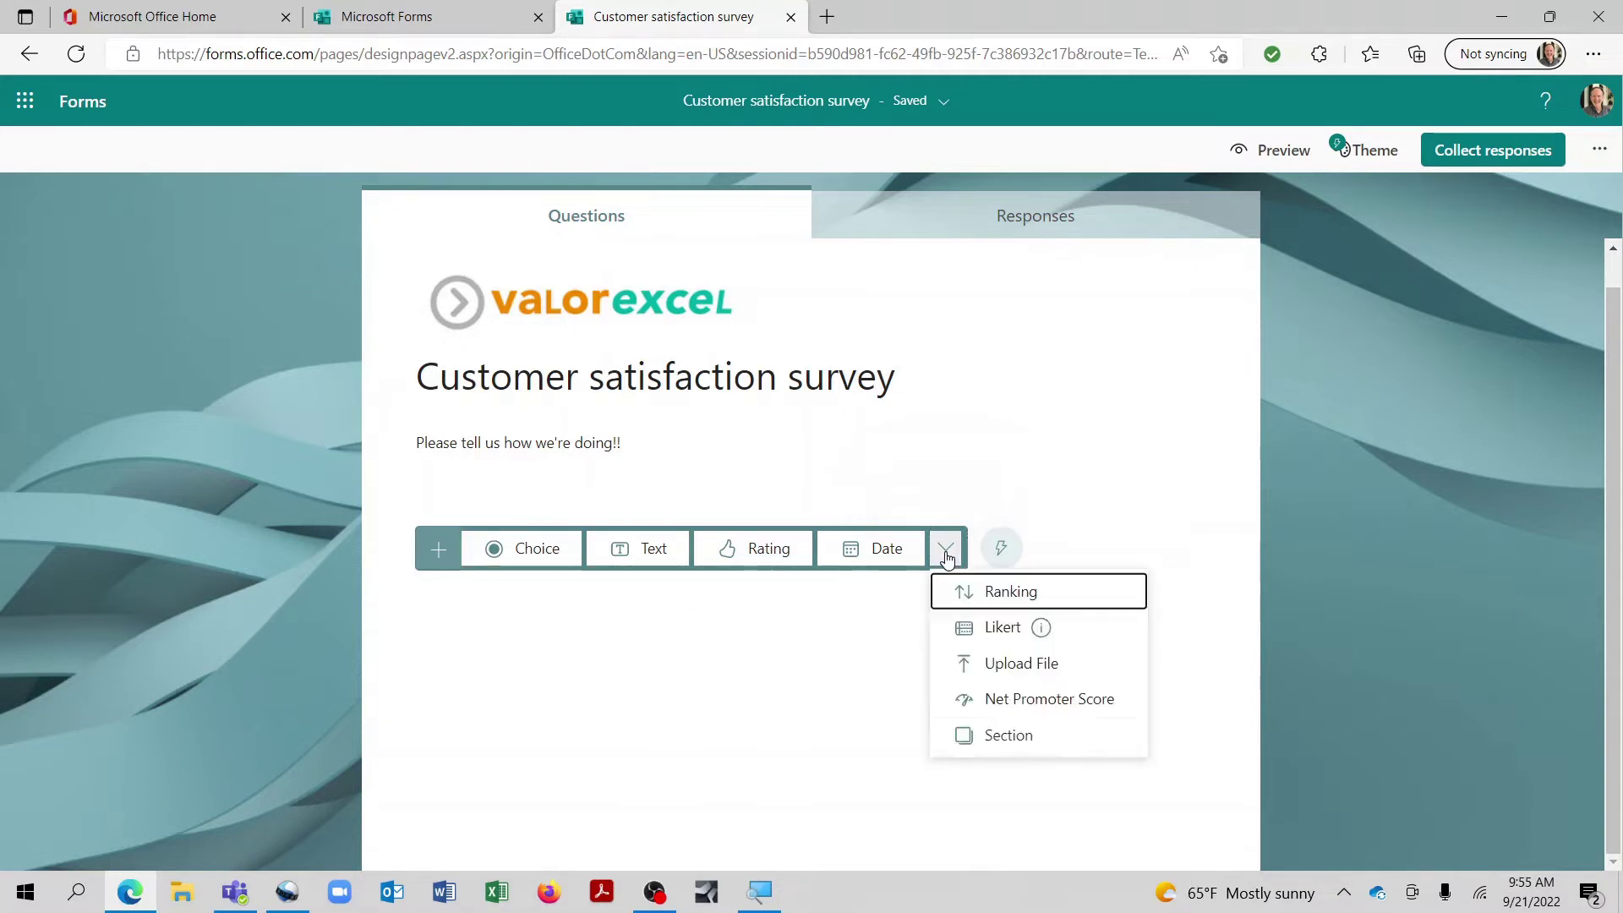
left_click(550, 702)
left_click(504, 554)
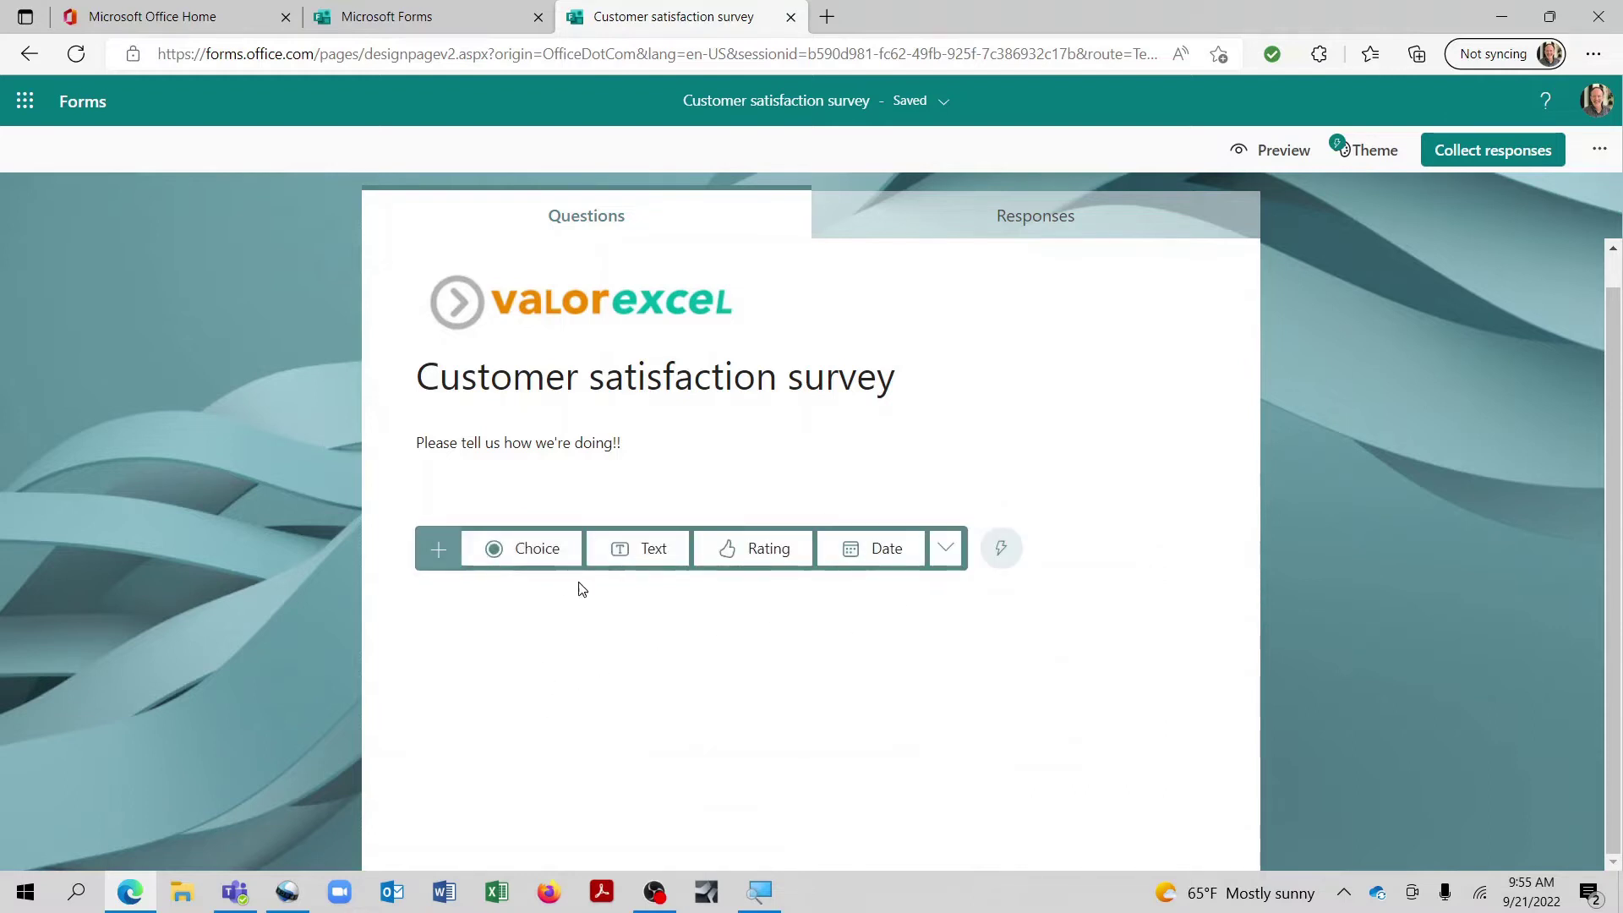
left_click(534, 553)
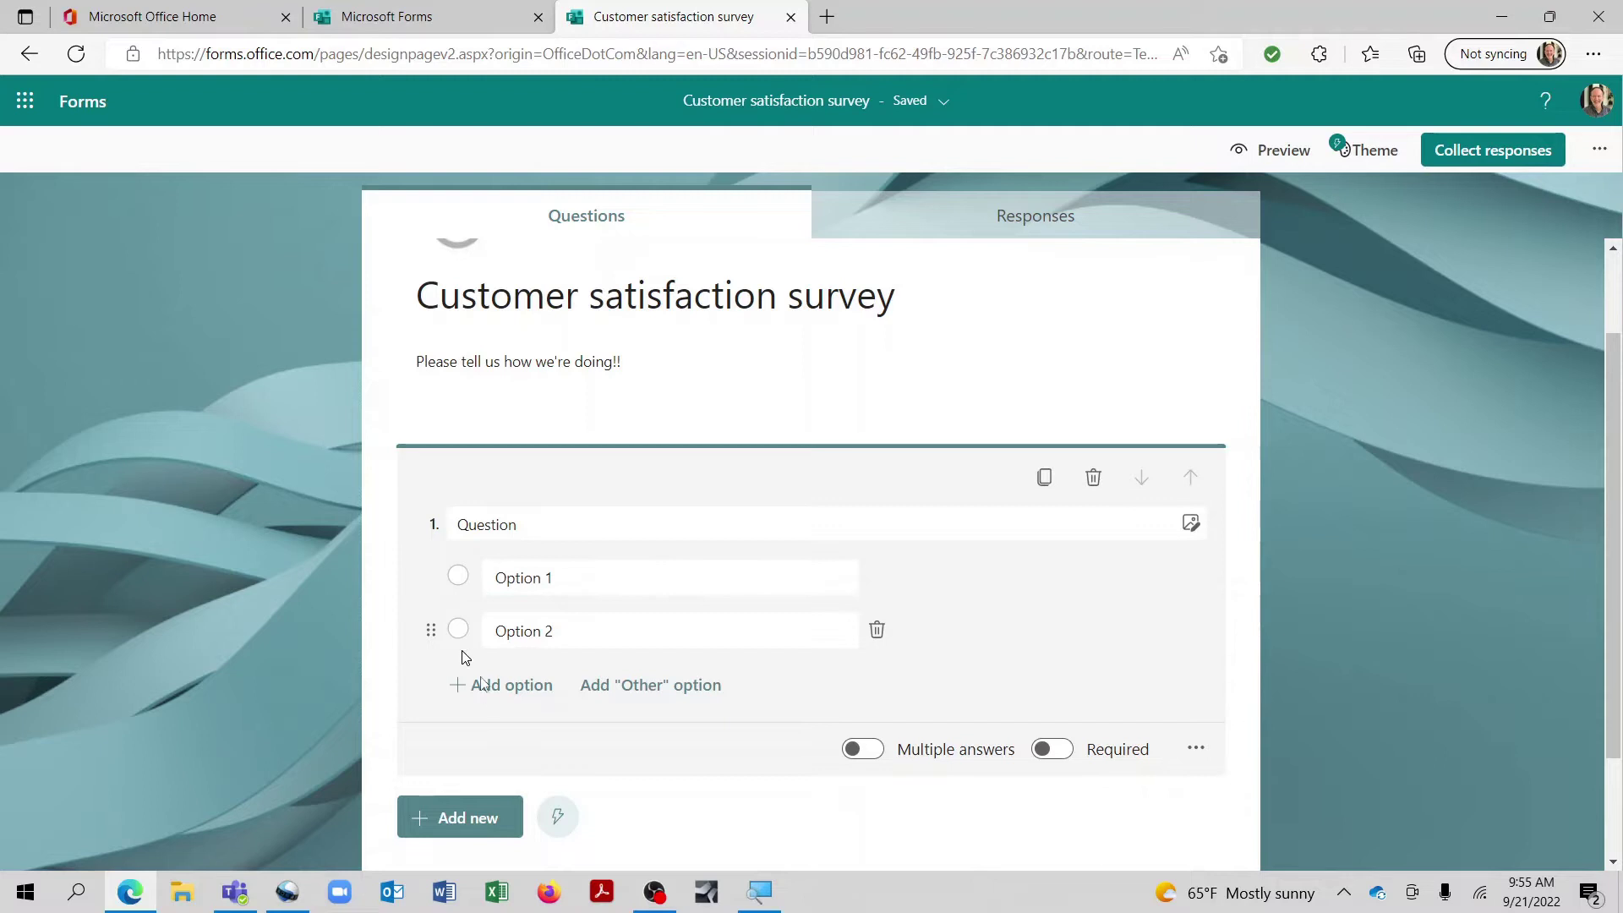
Step: Title question 1 'How did you hear about us?' with options Facebook ad and Radio spot
left_click(539, 524)
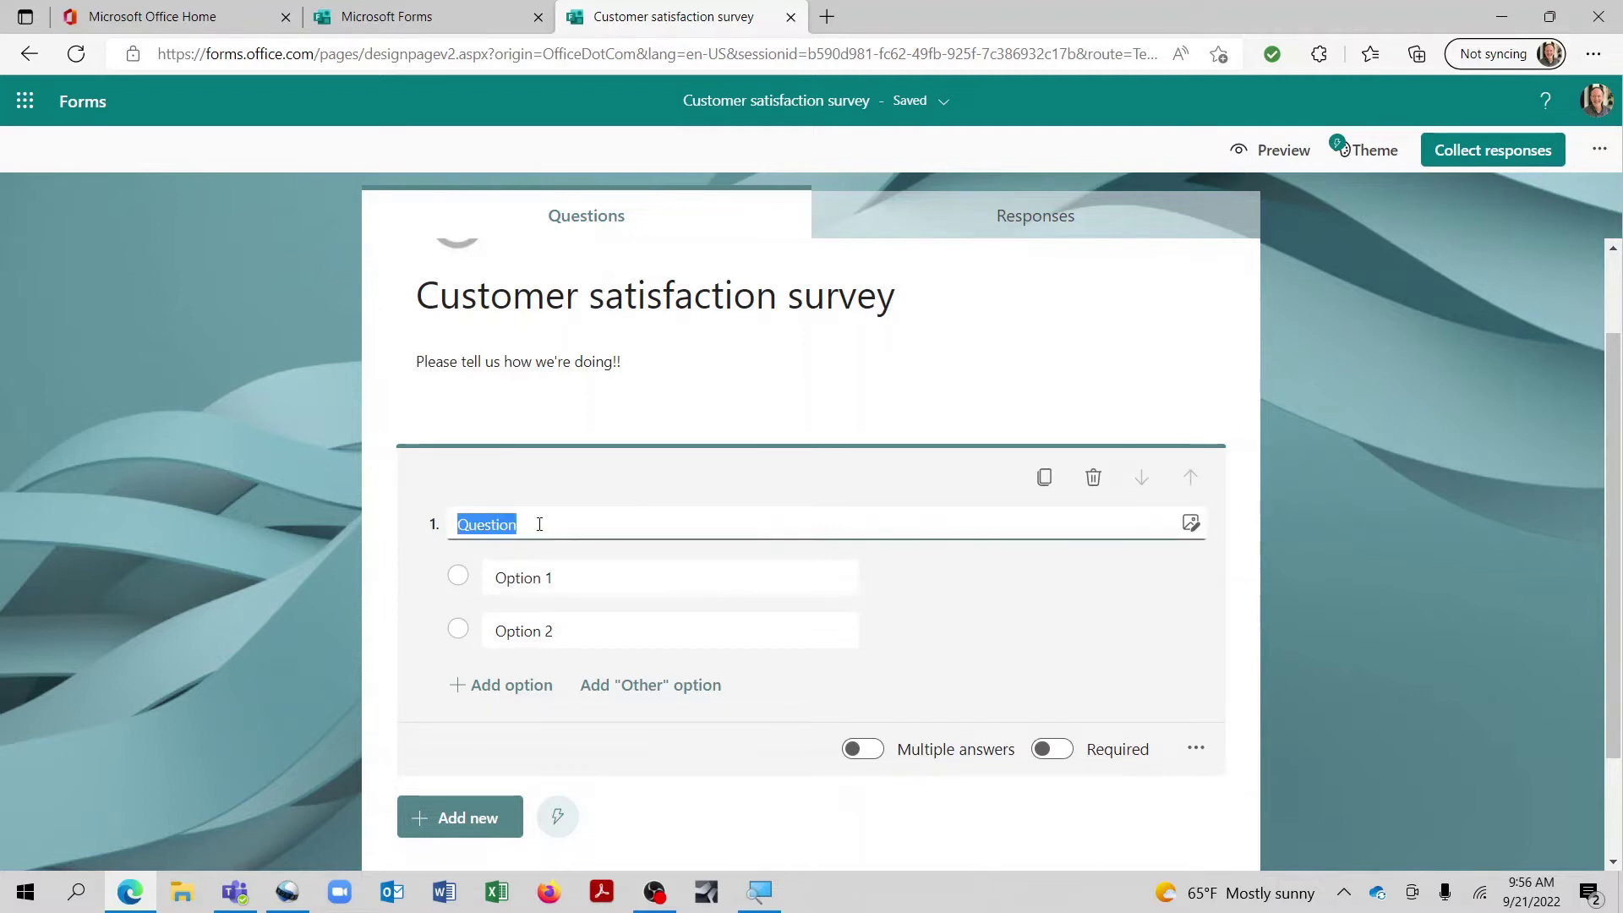
type("How did you hear about")
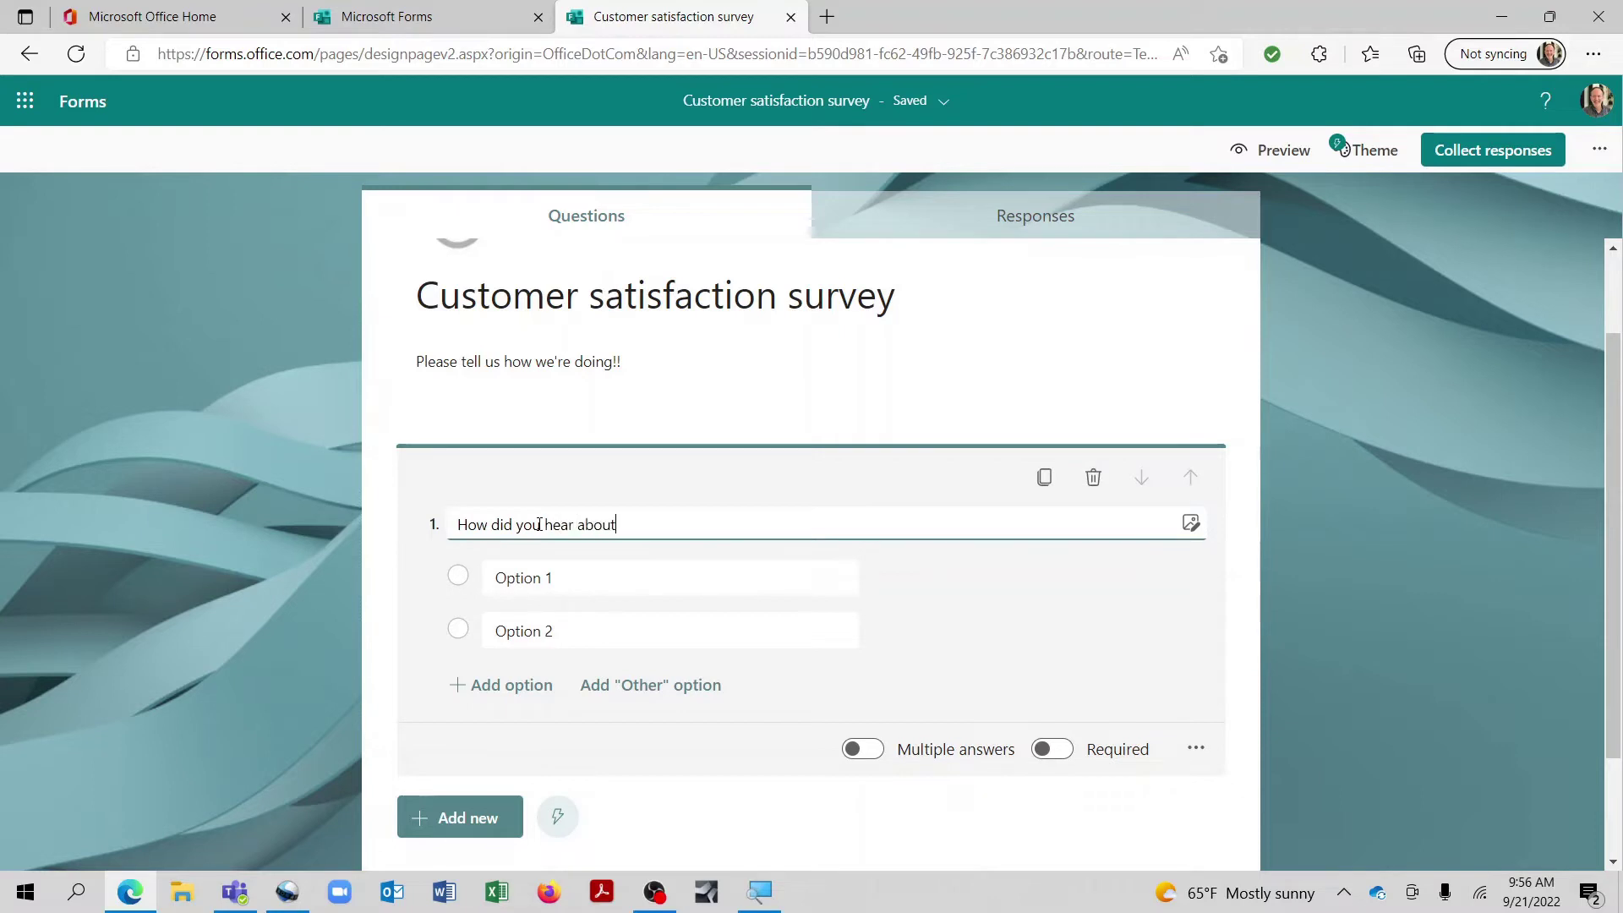
type(" us?")
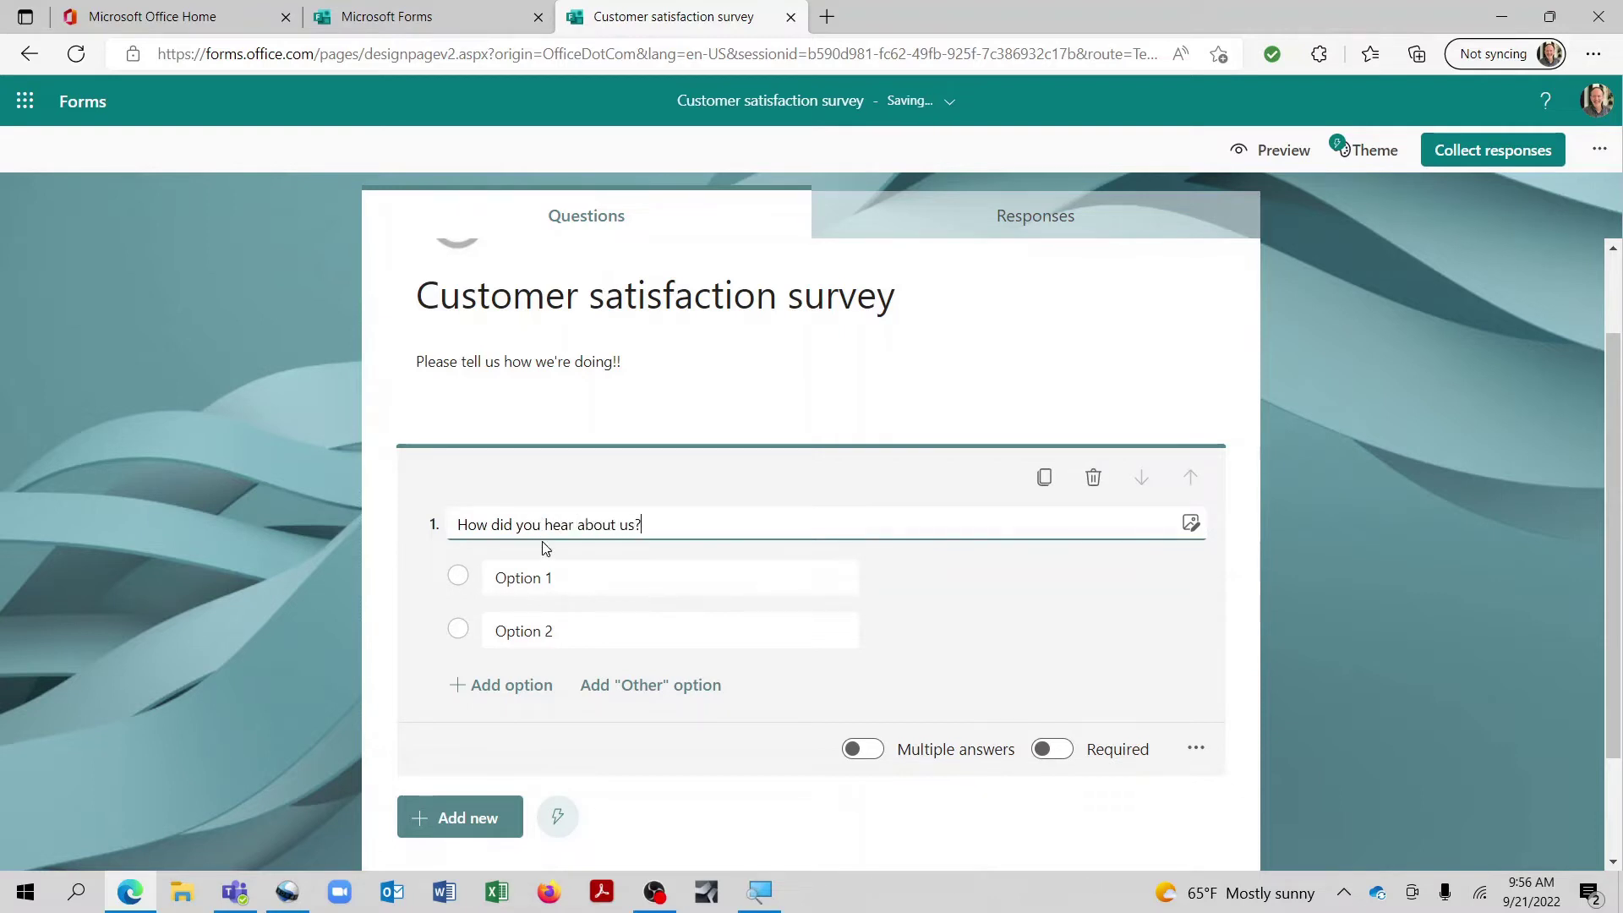
left_click(559, 575)
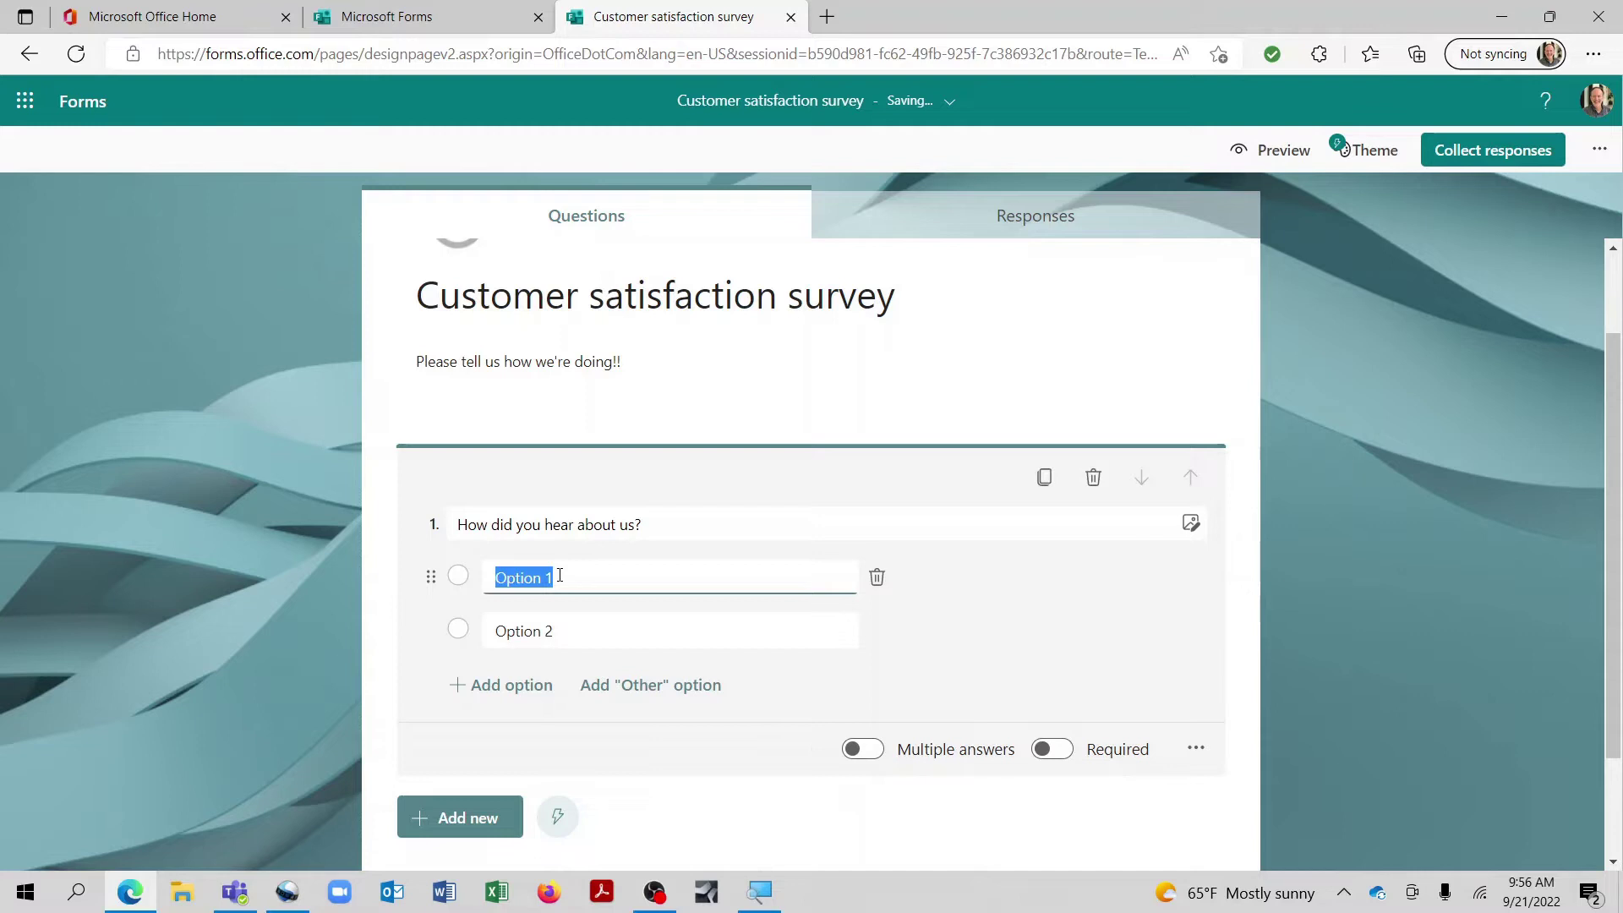
type("Facebook")
left_click(586, 633)
type("Radi")
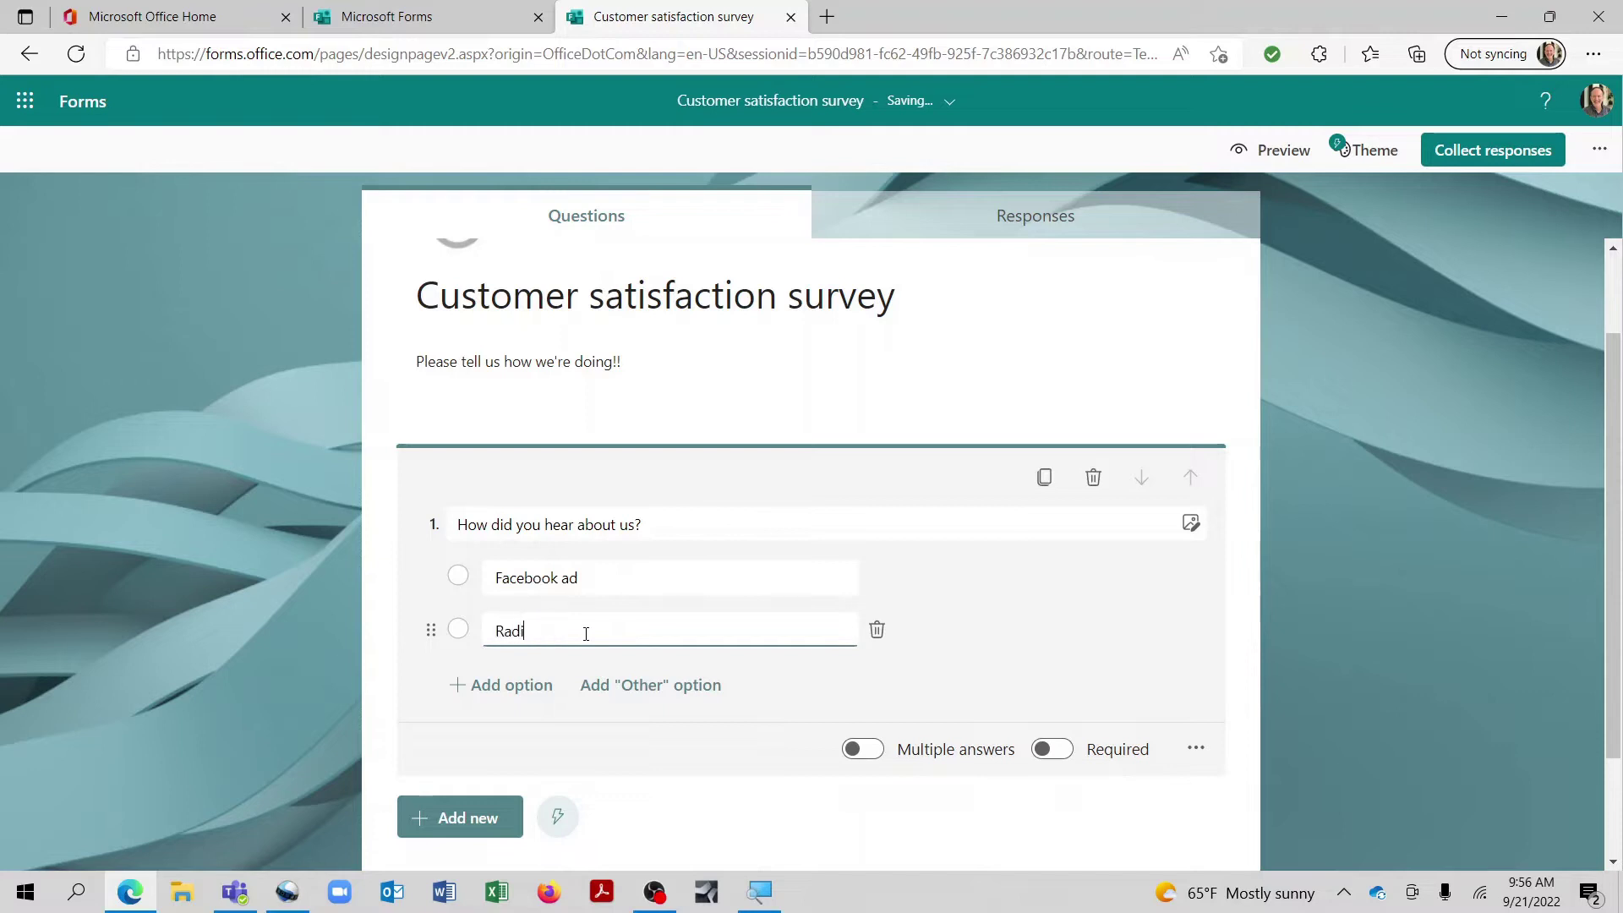
type("o spot")
Step: Add the options Poster and Internet search to question 1
left_click(504, 687)
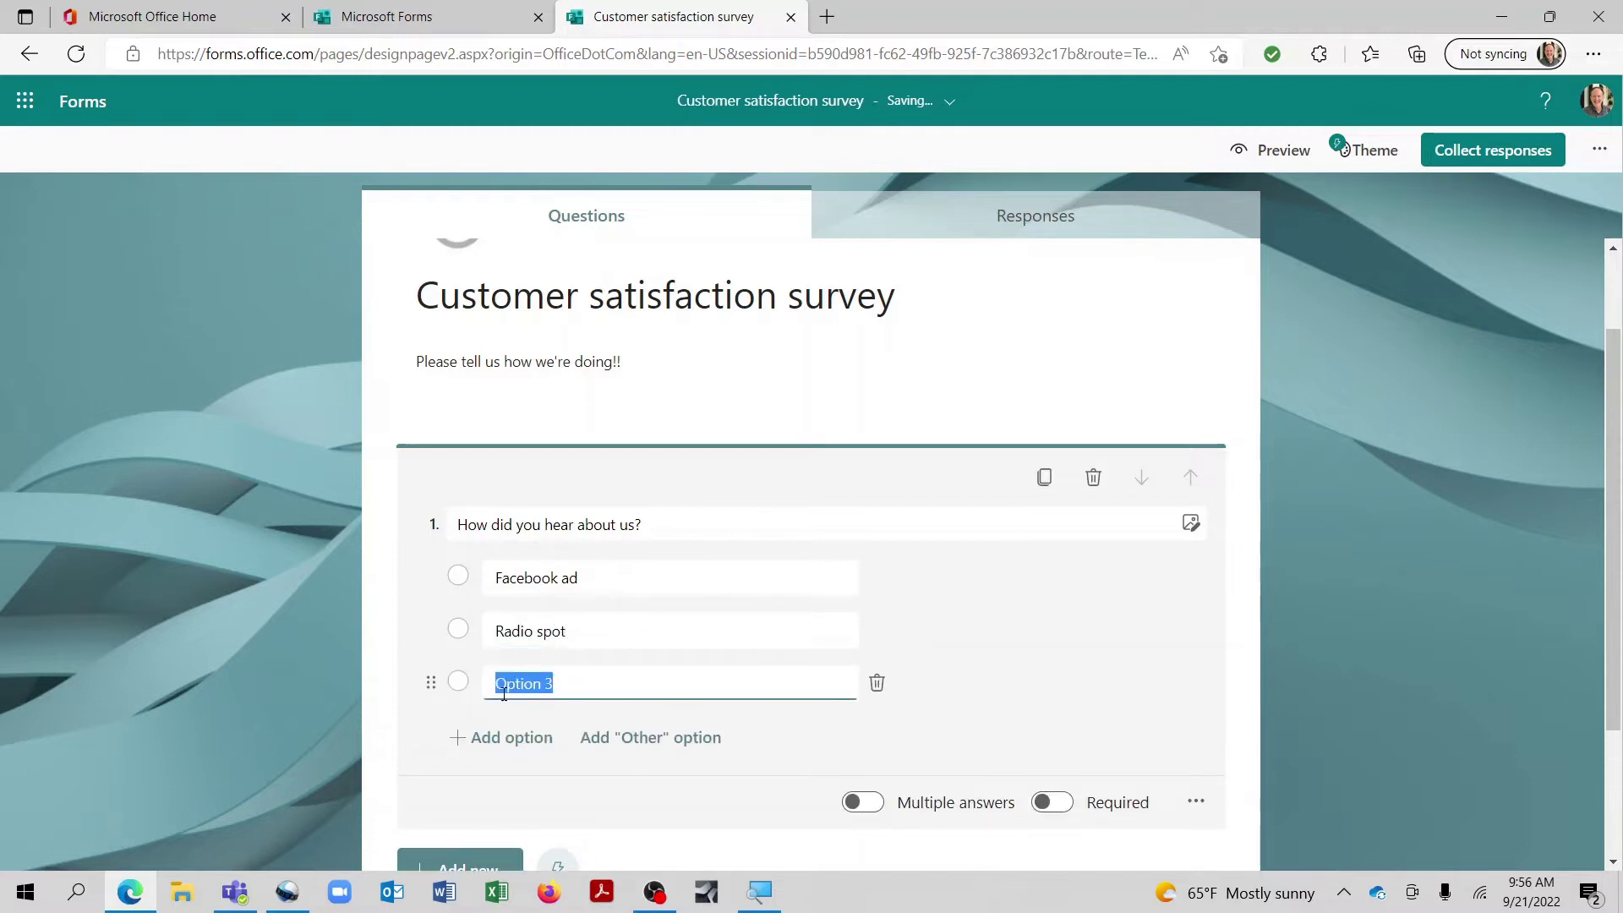
type("Poster")
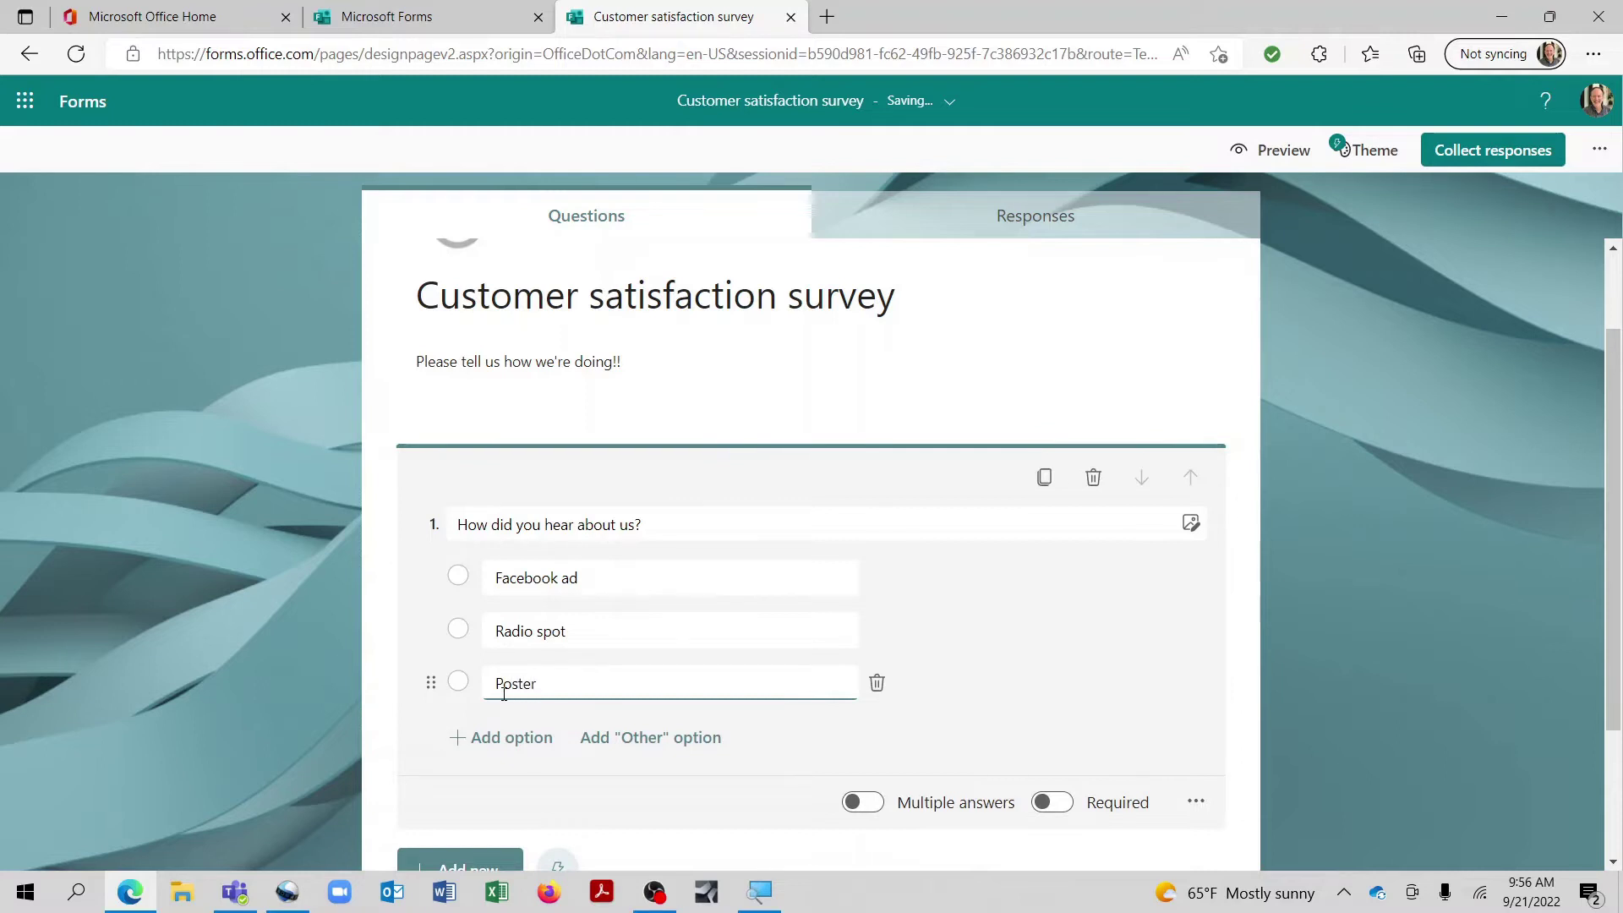
left_click(507, 738)
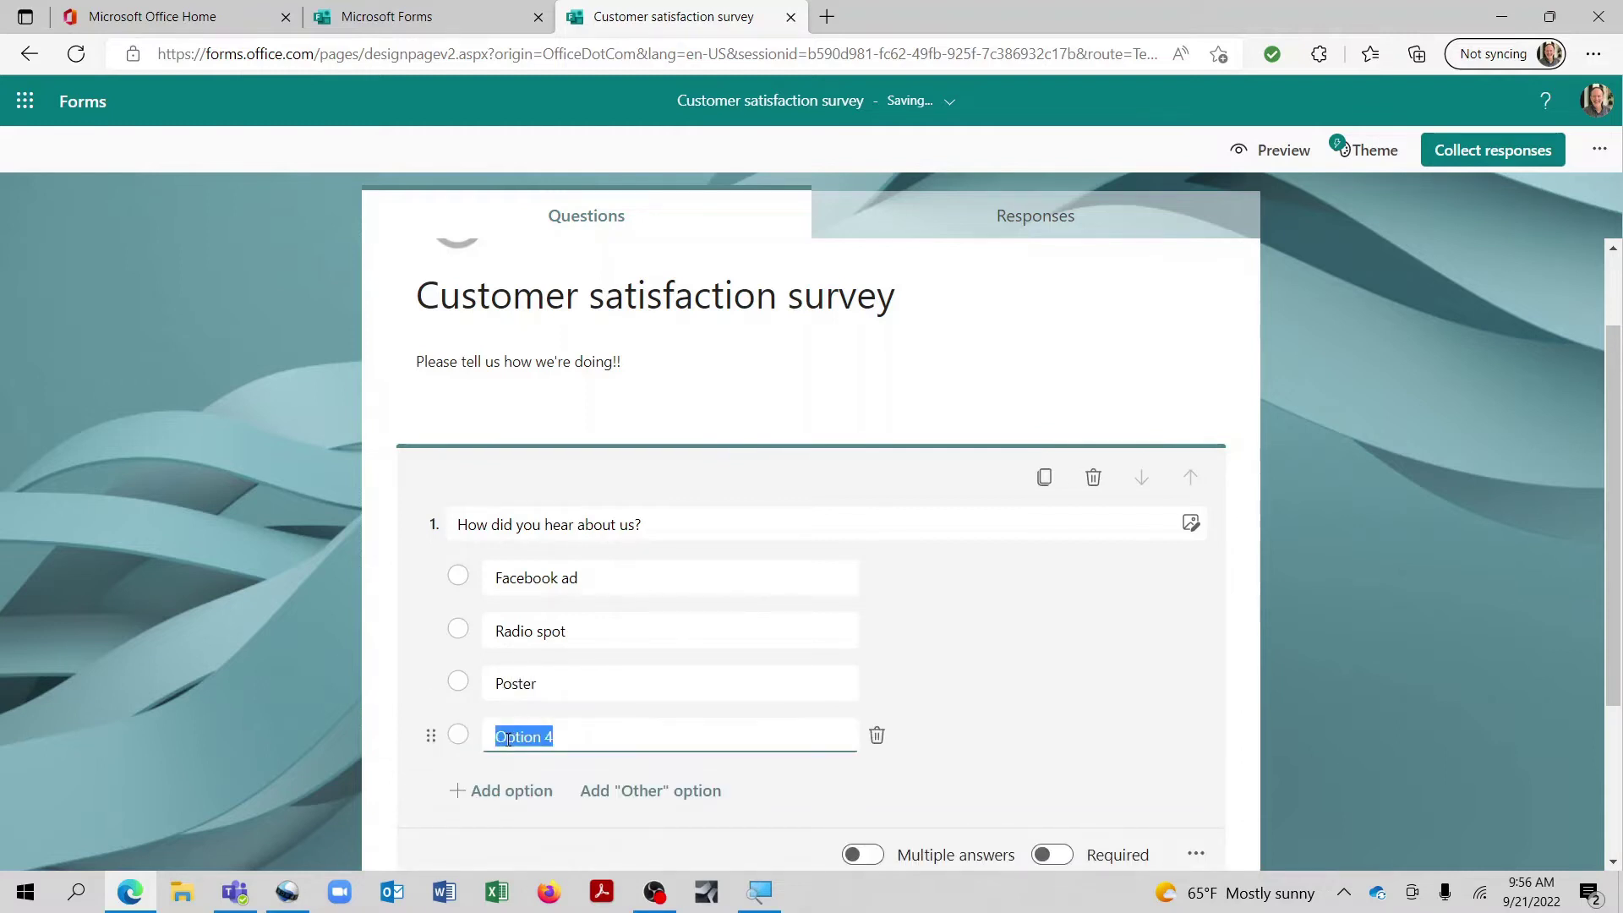
type("Internet search")
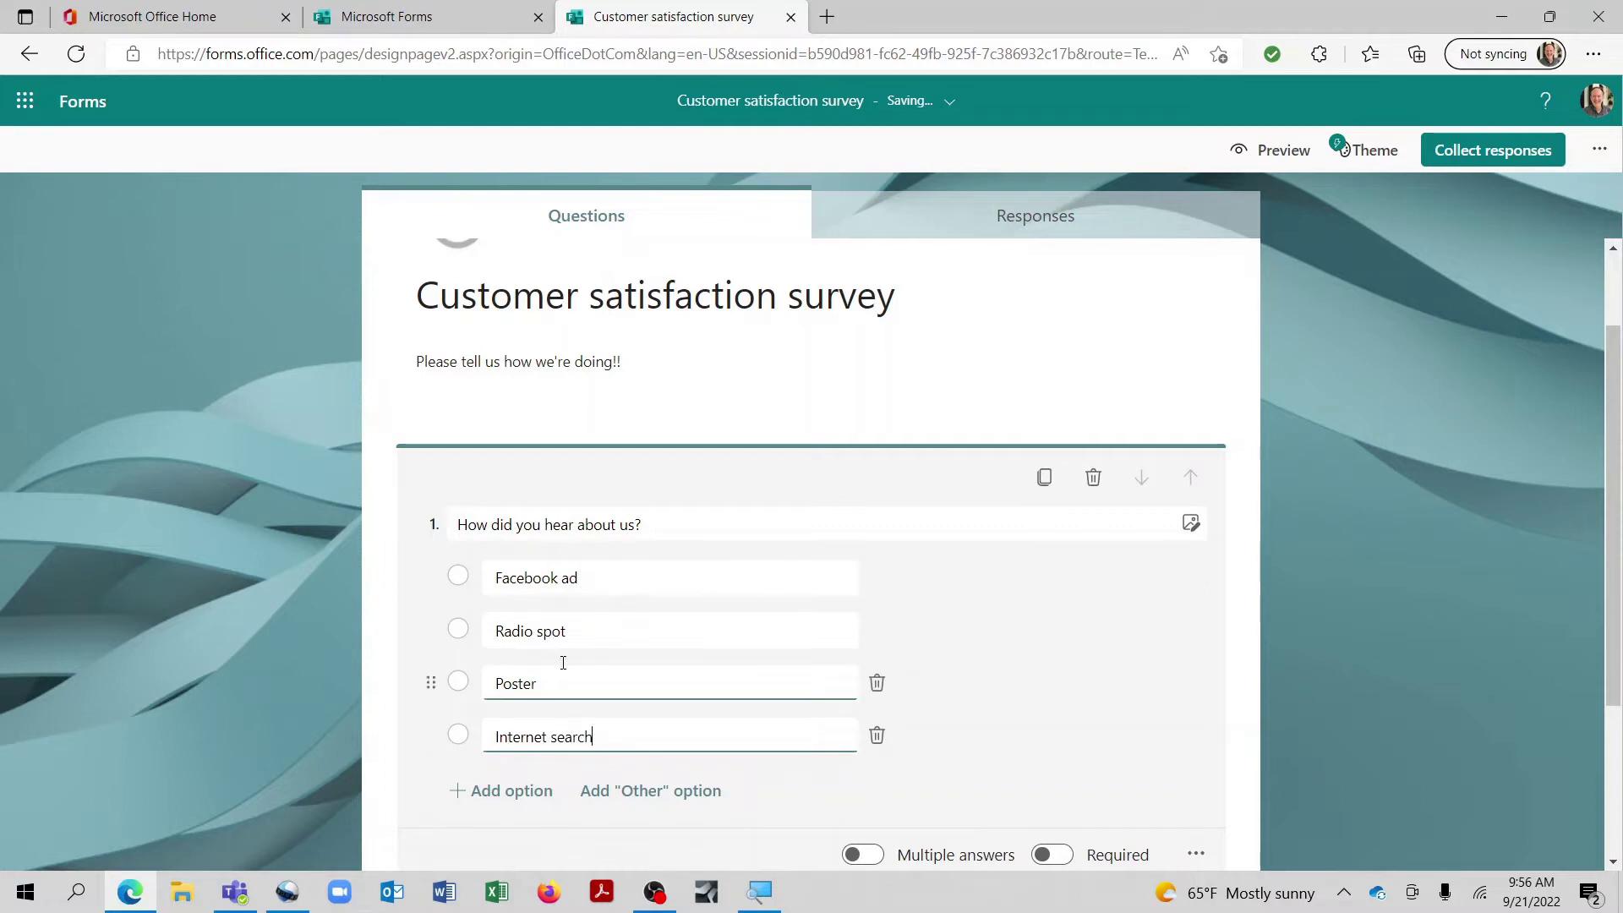
scroll(981, 640, "down", 1)
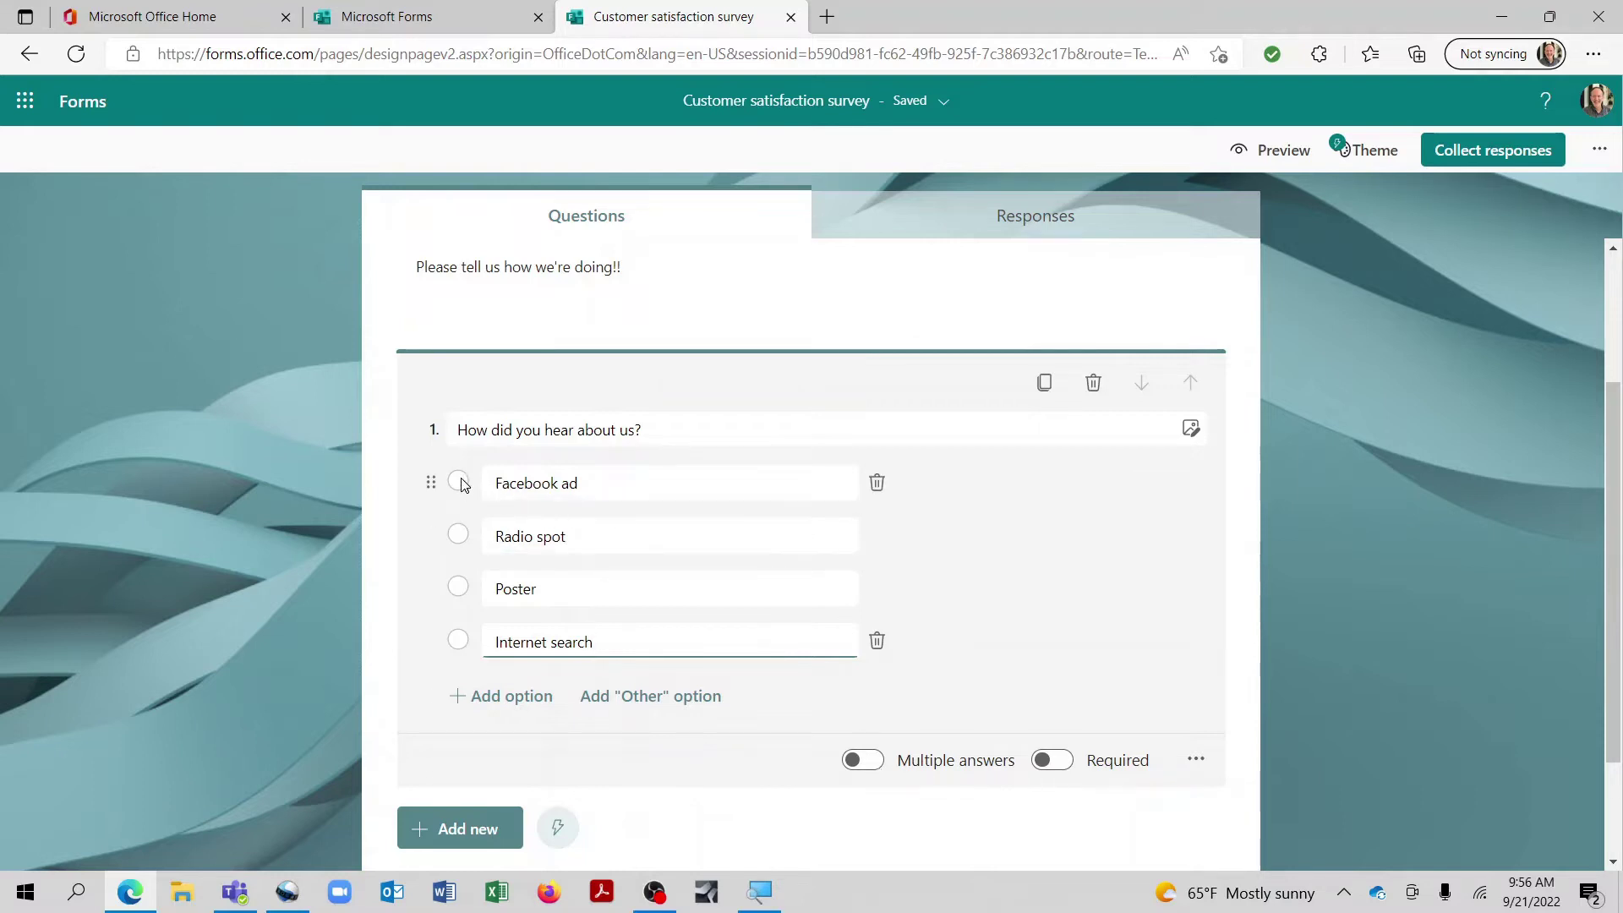
Step: Turn on Multiple answers and Required for question 1
left_click(875, 765)
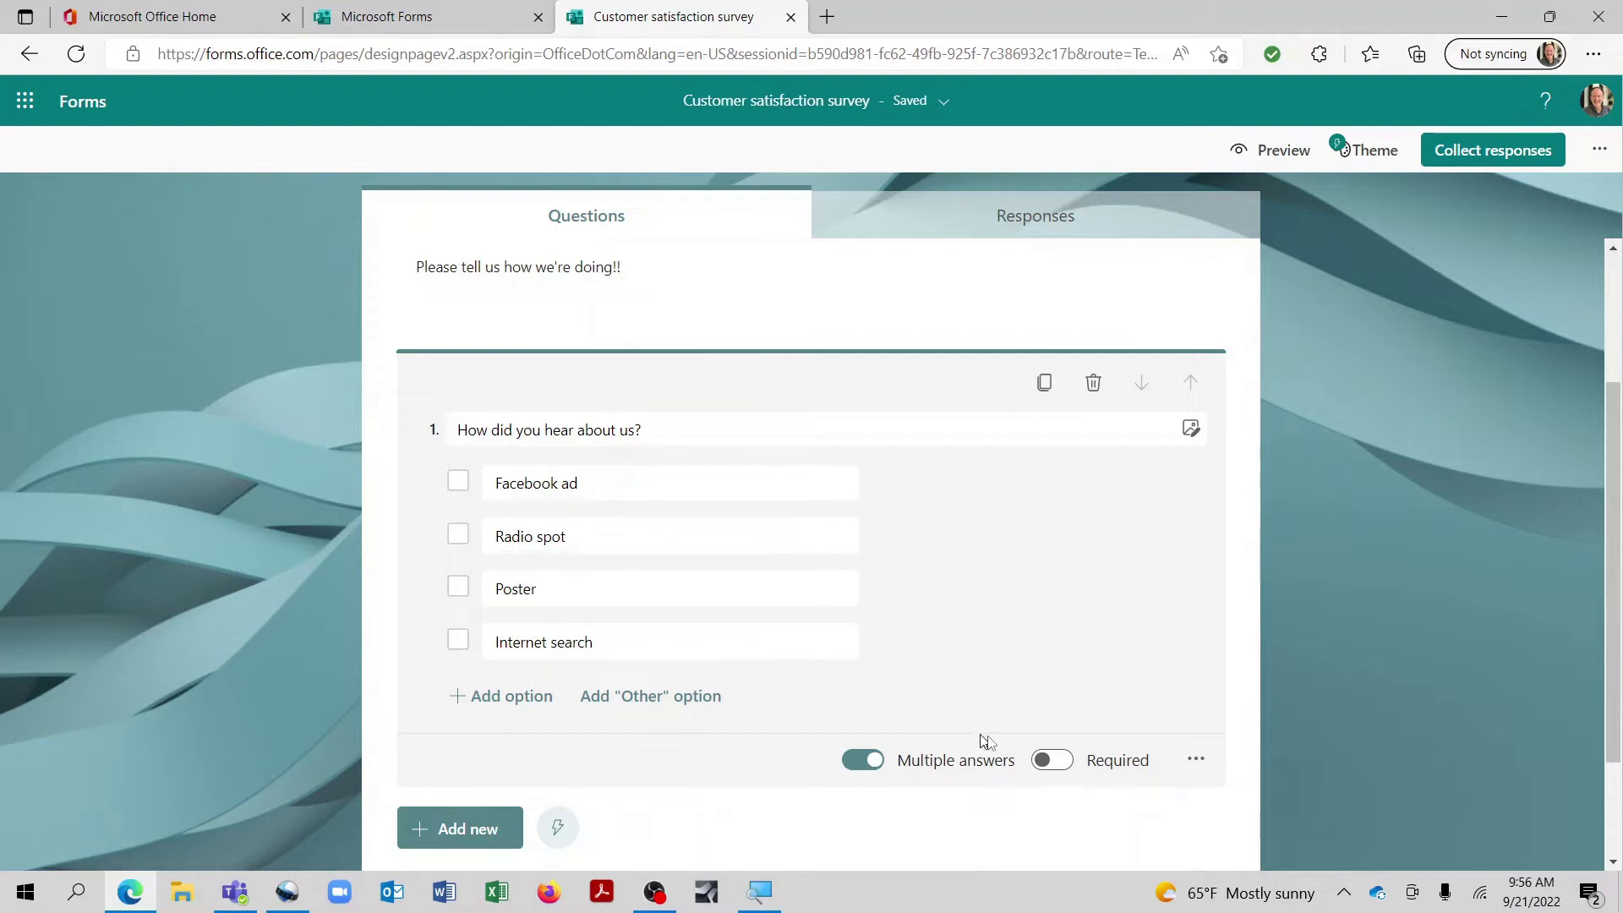
left_click(1066, 766)
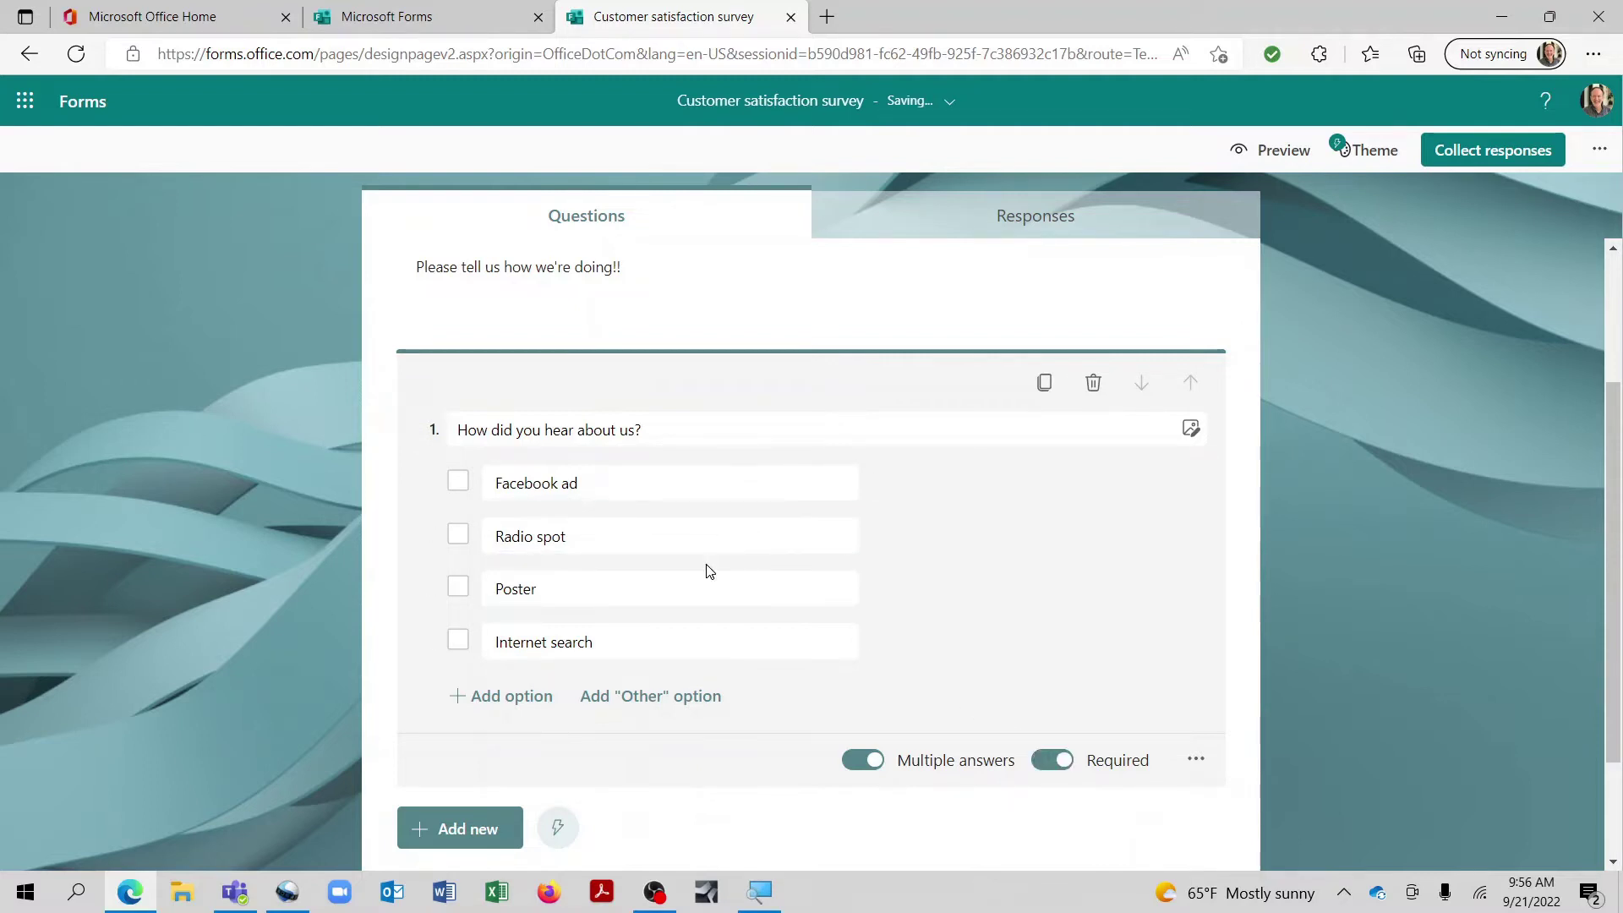
scroll(708, 571, "down", 2)
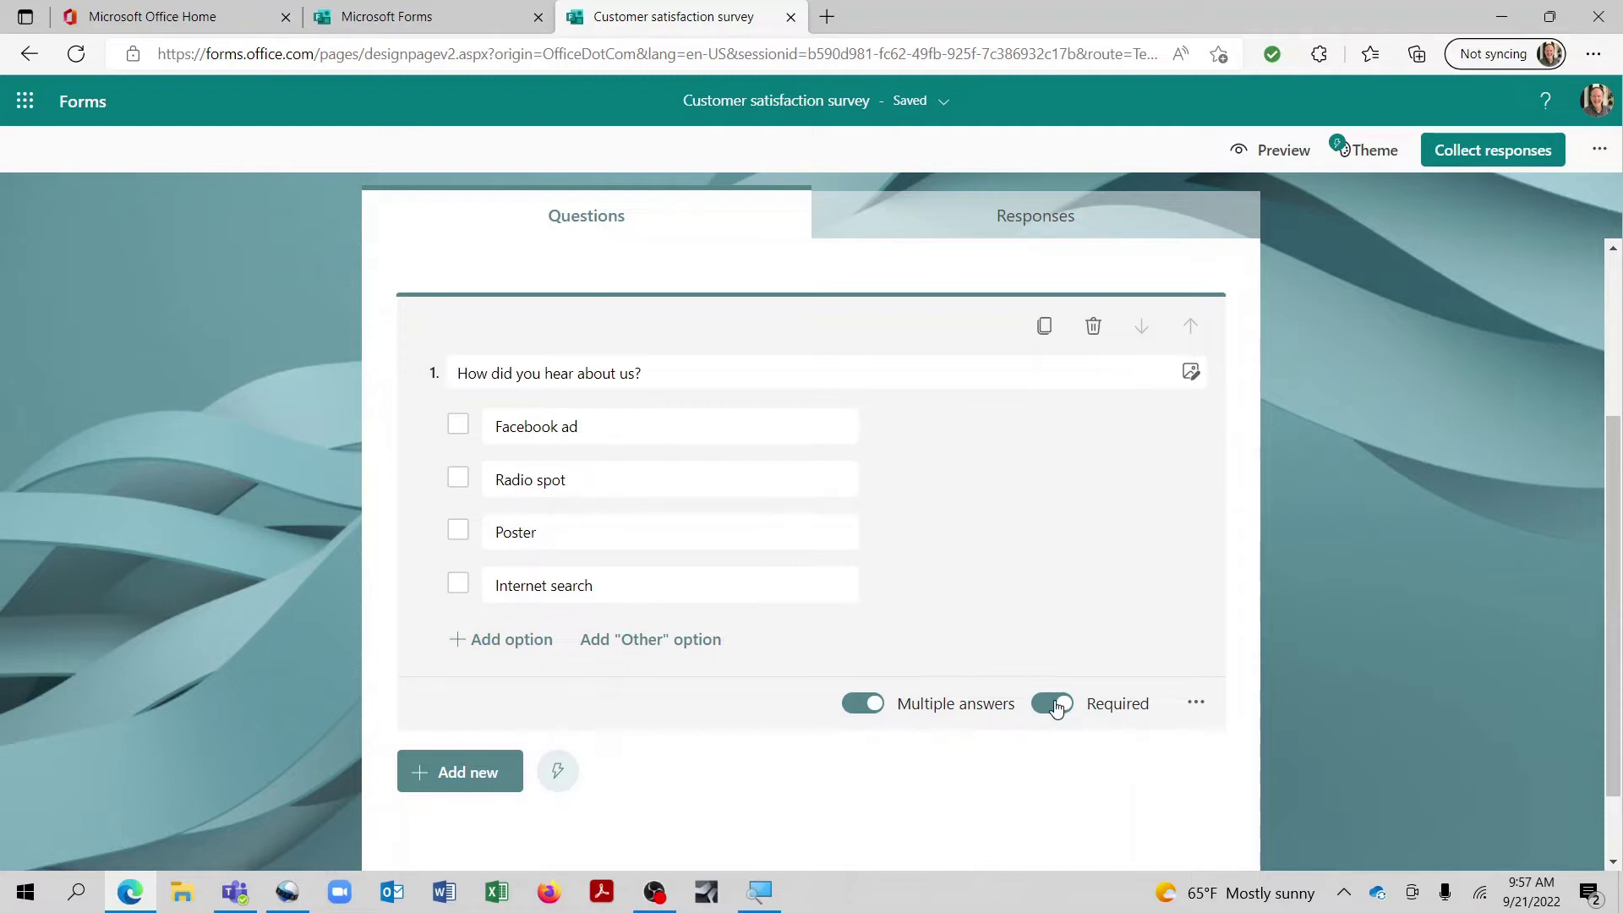
scroll(1054, 706, "down", 1)
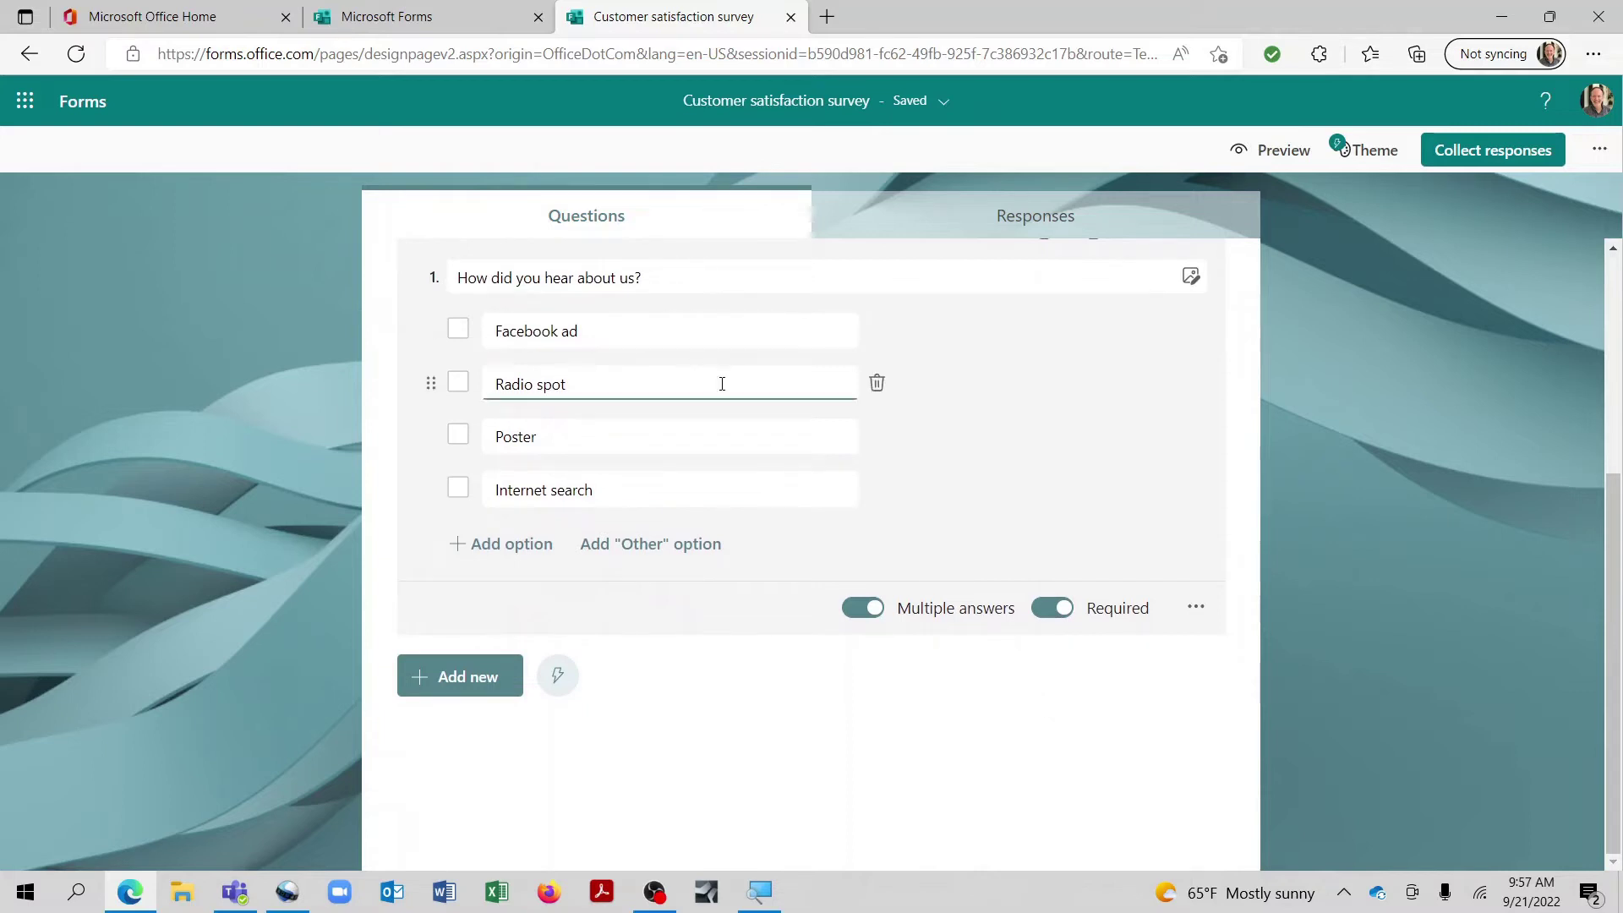
Step: Add text question 'How did you feel when you first walked into the store?' with Long answer on
left_click(441, 689)
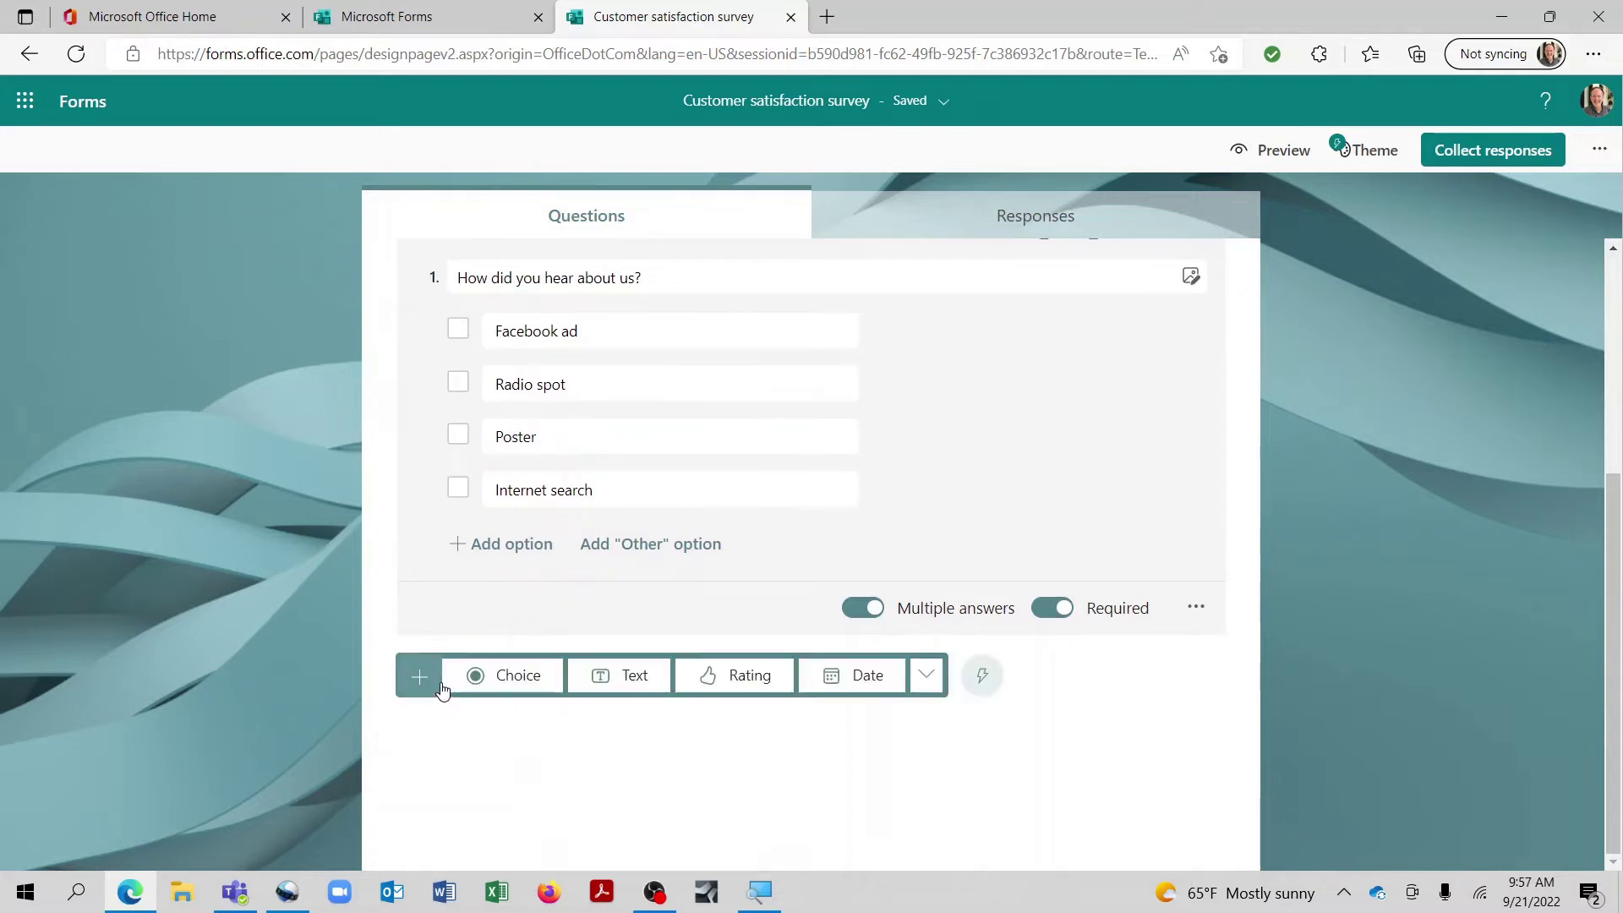
left_click(630, 679)
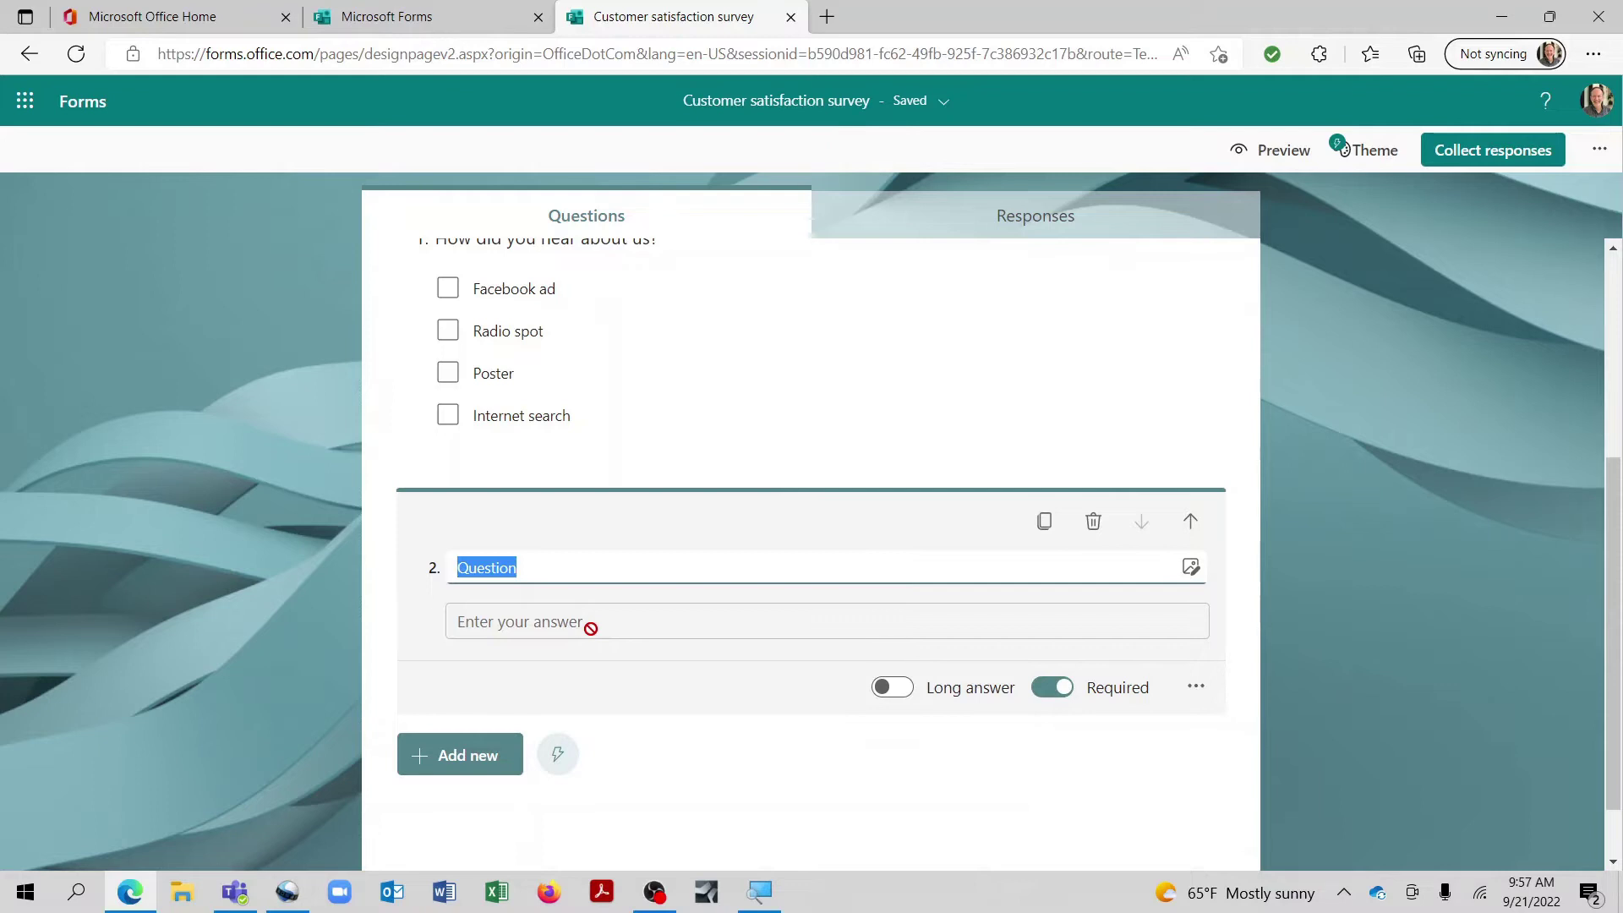
type("How did yo")
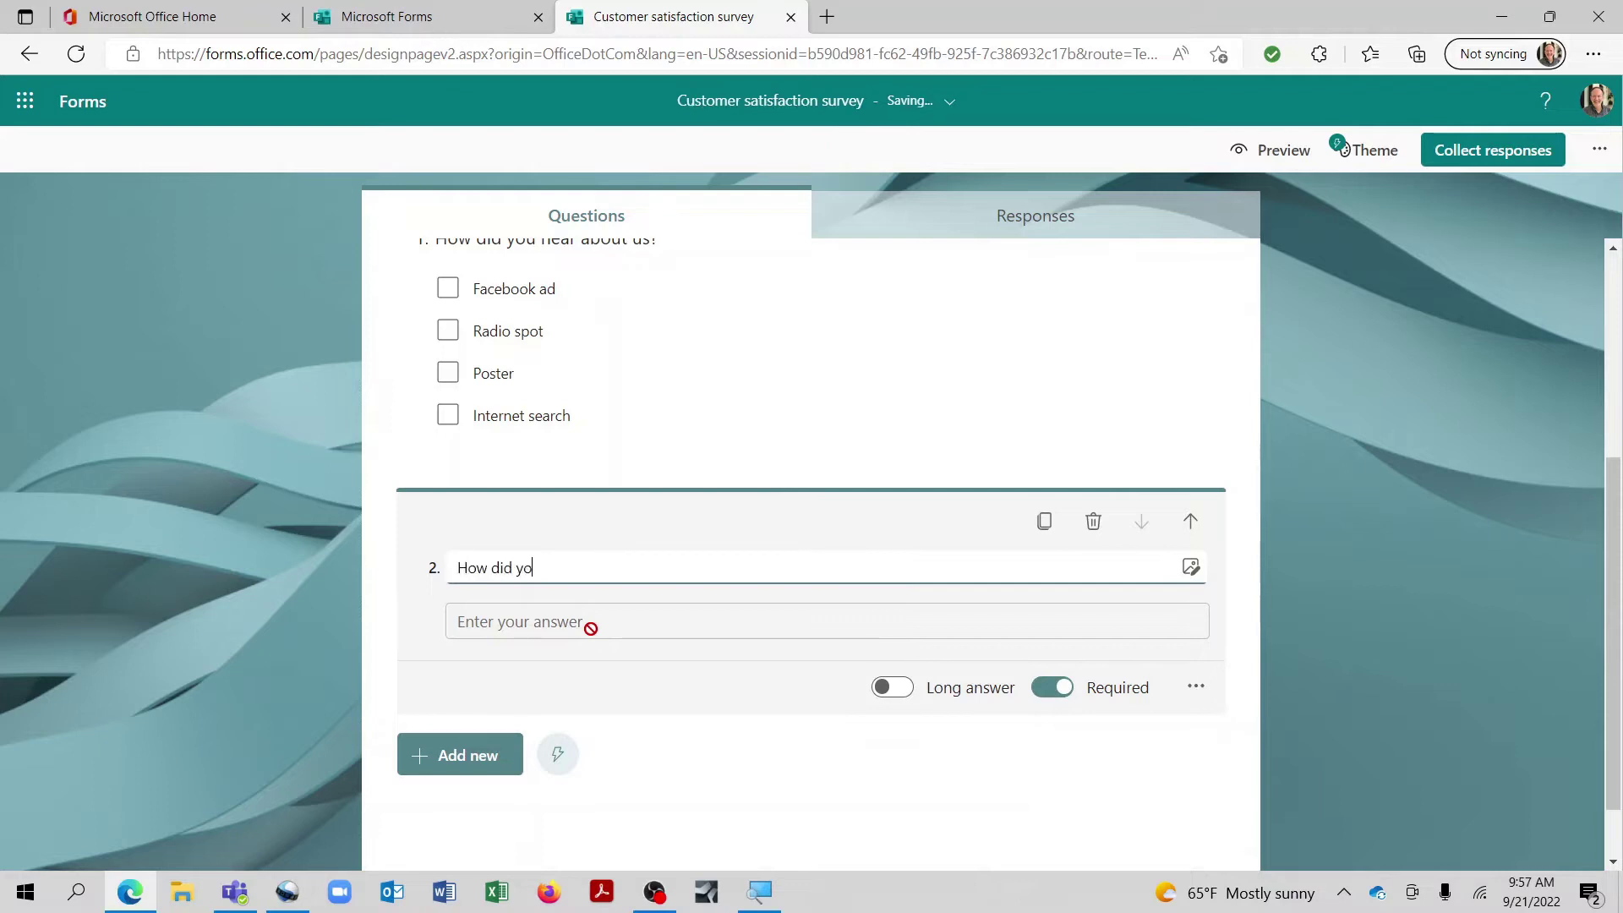
type("u feel when you first walked into the store?")
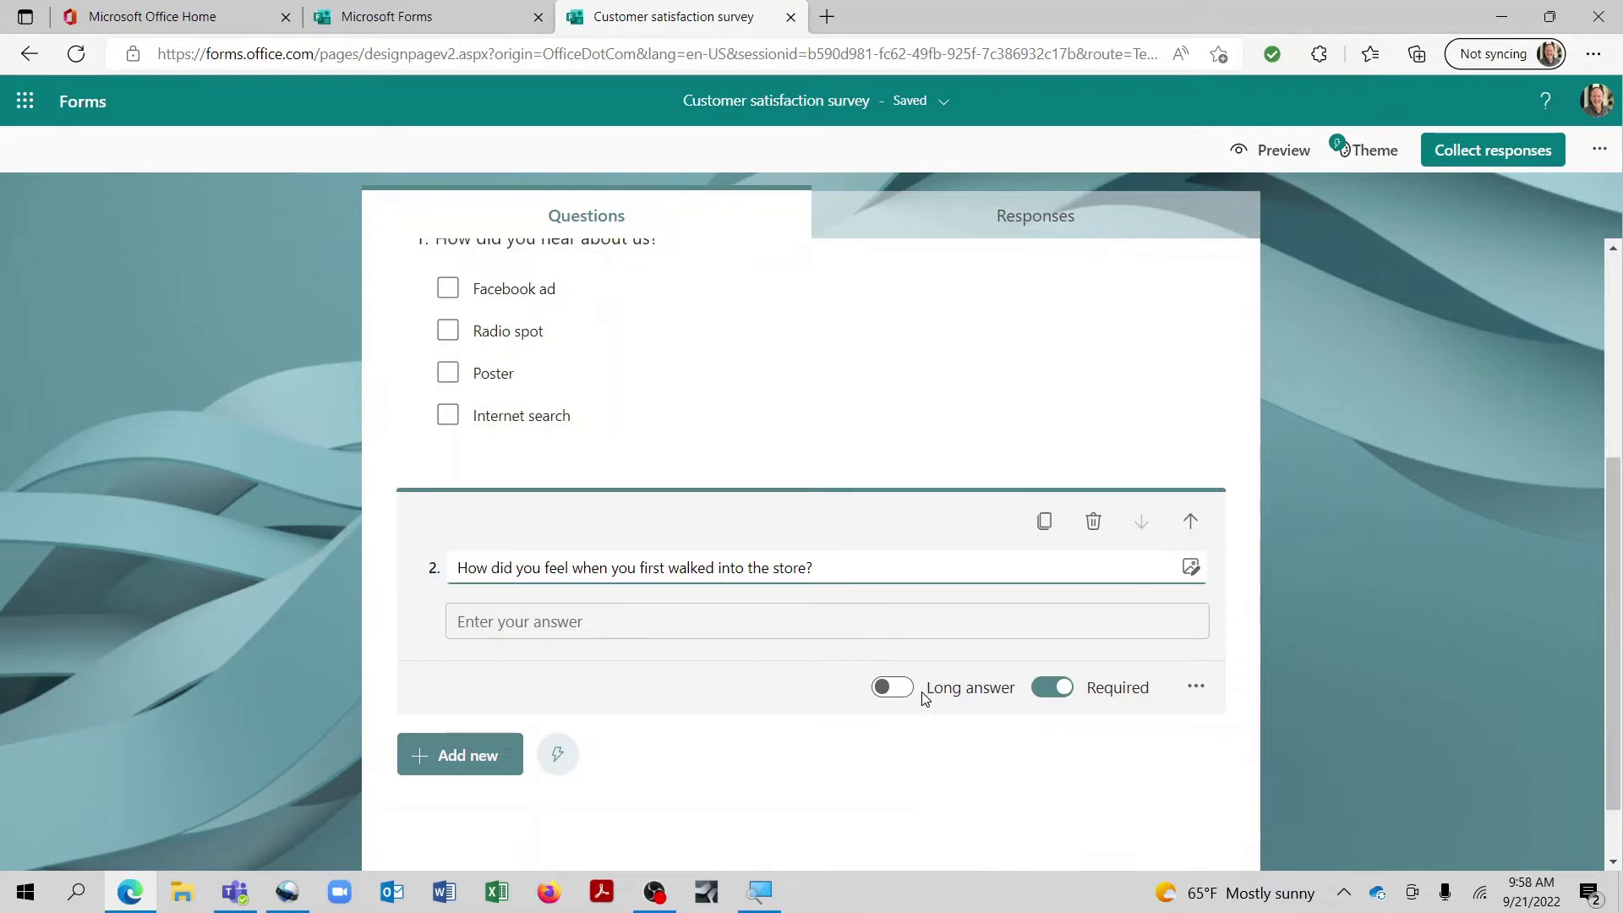
left_click(895, 688)
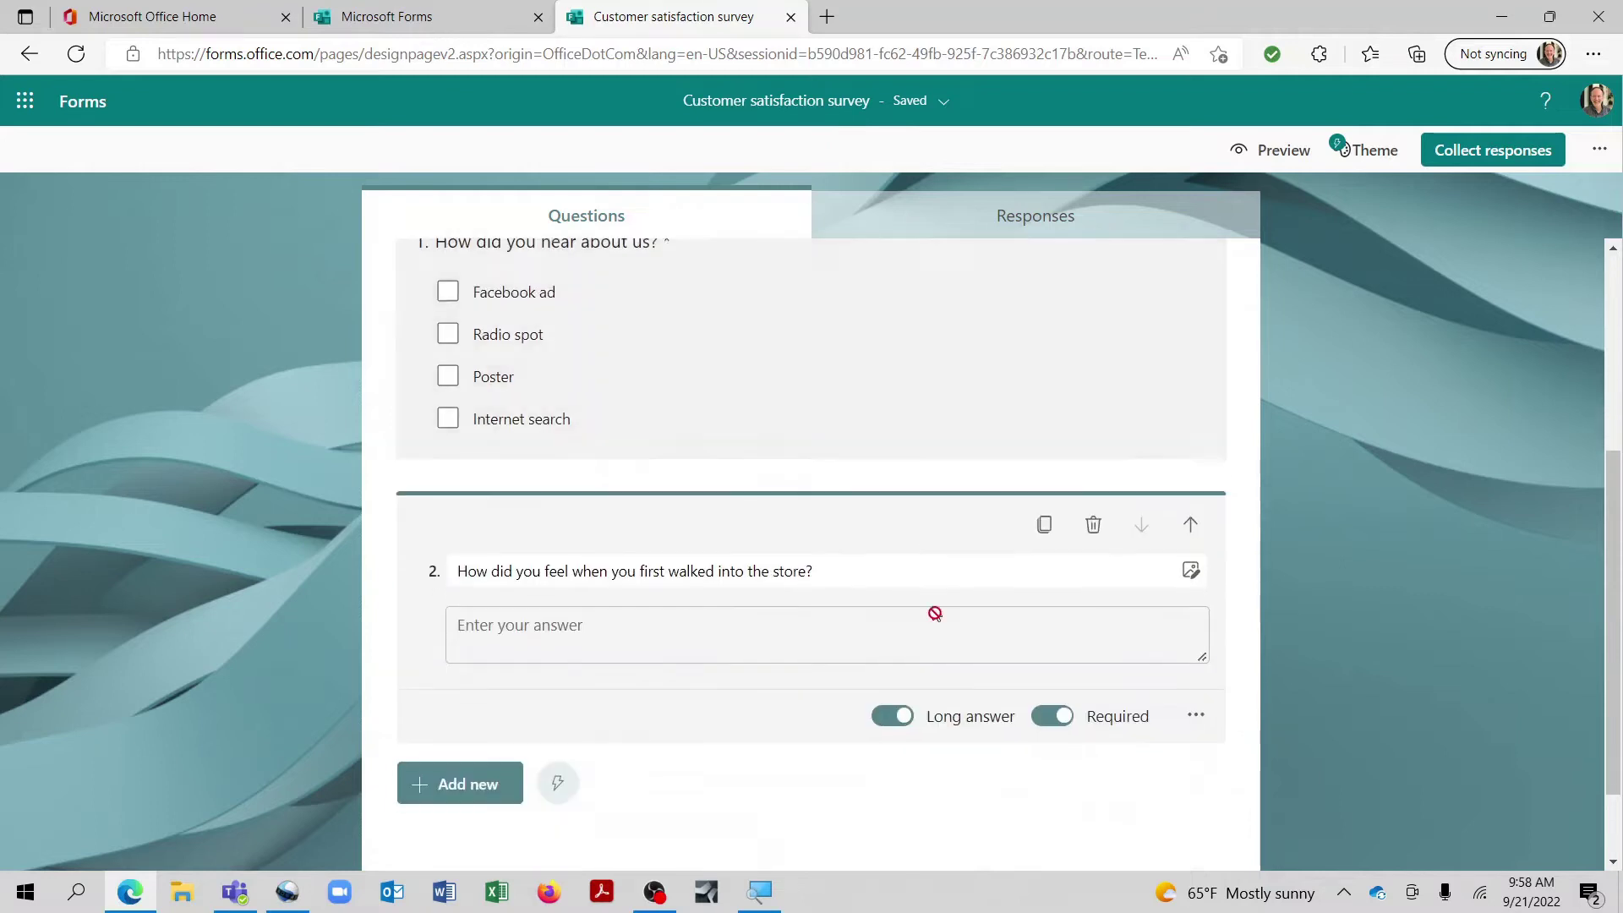
scroll(942, 634, "down", 1)
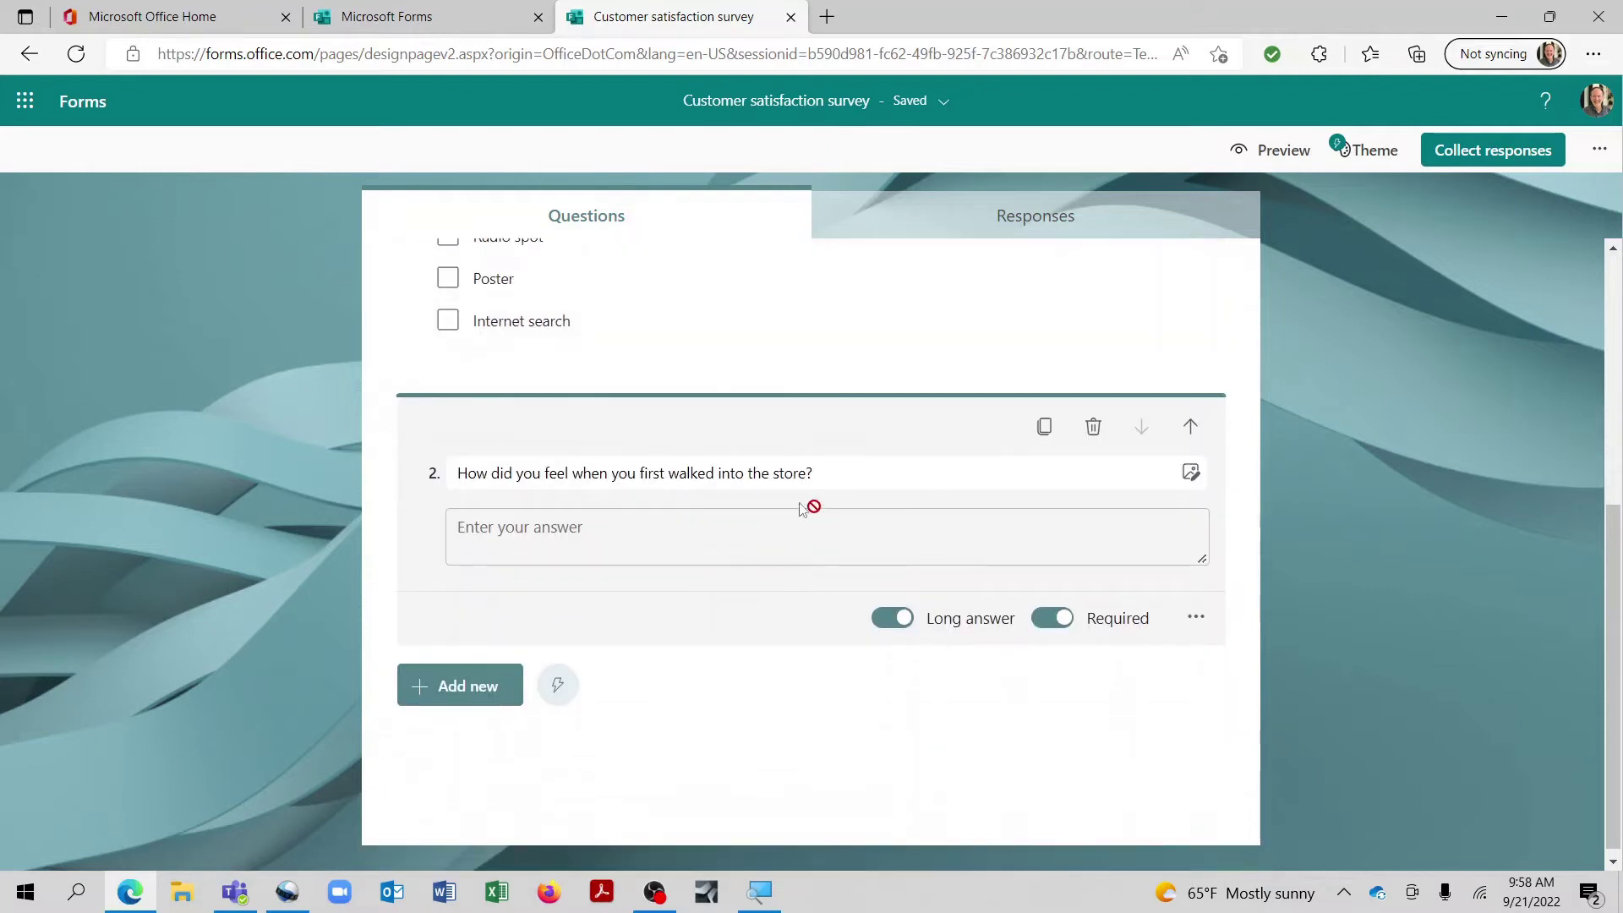
Step: Add rating question 'I was pleased with the level of customer service I received' with 10 levels
left_click(474, 699)
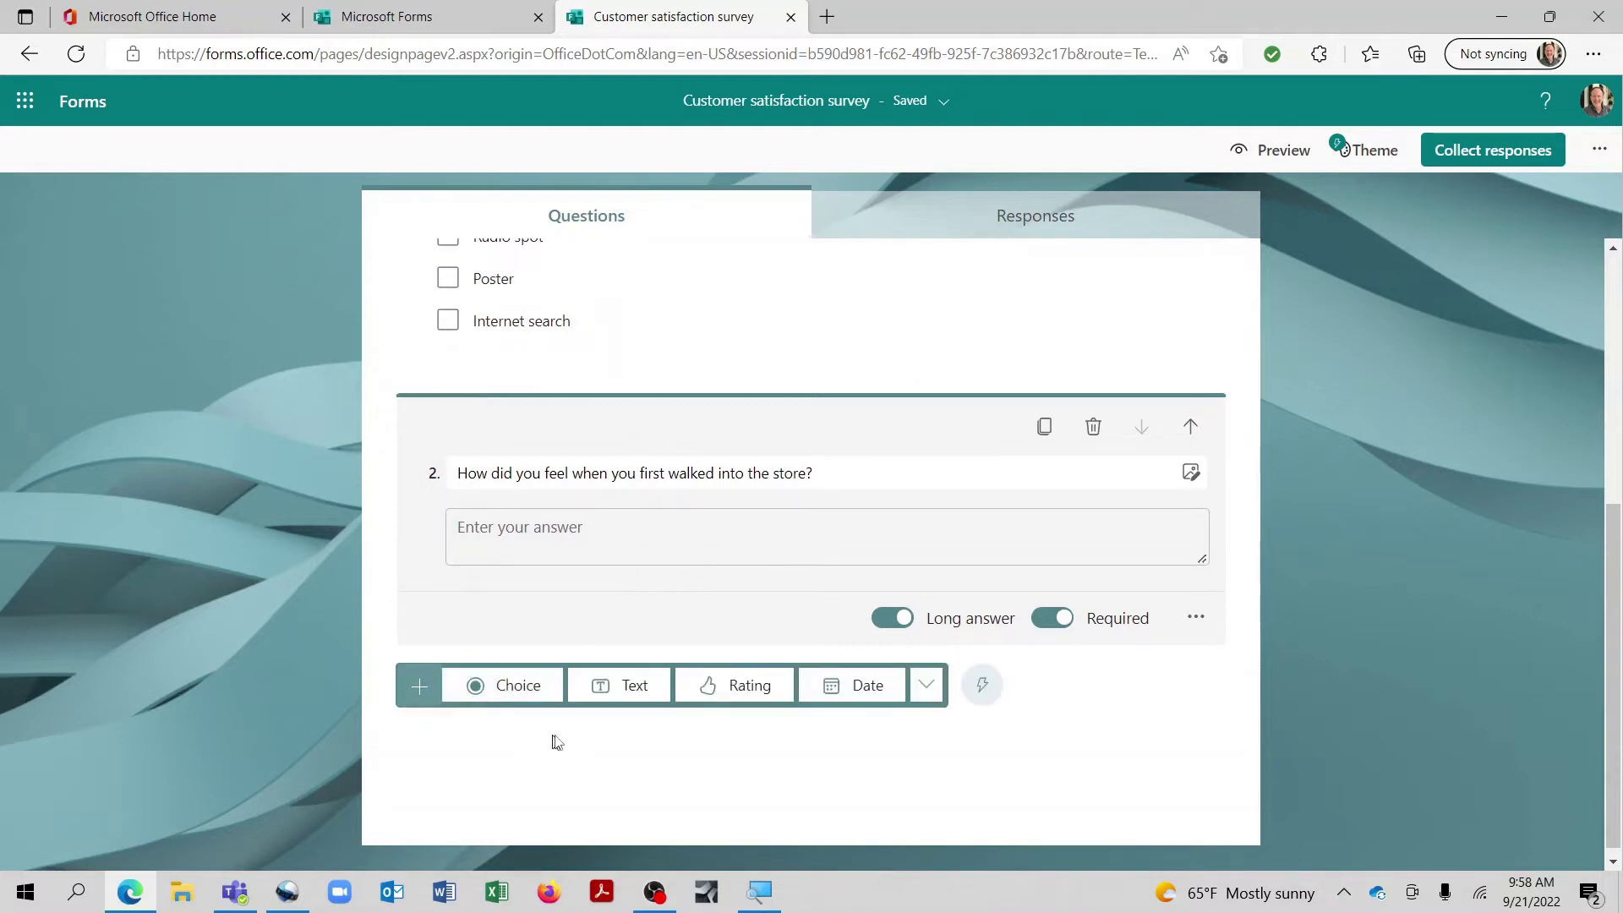
left_click(750, 686)
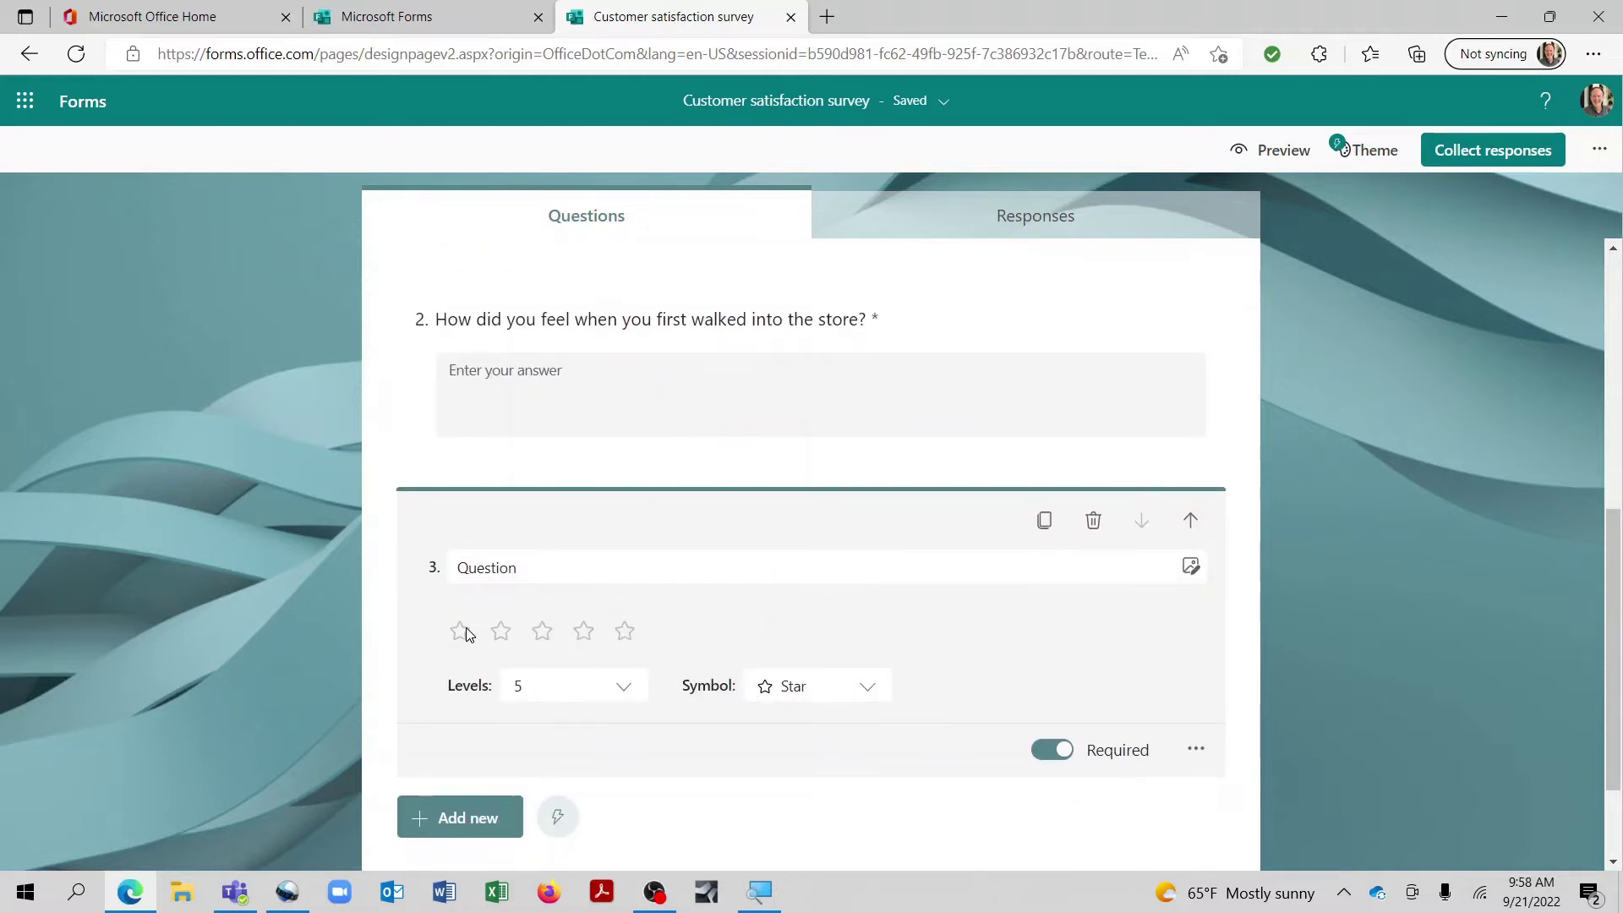
left_click(619, 574)
type("I was ")
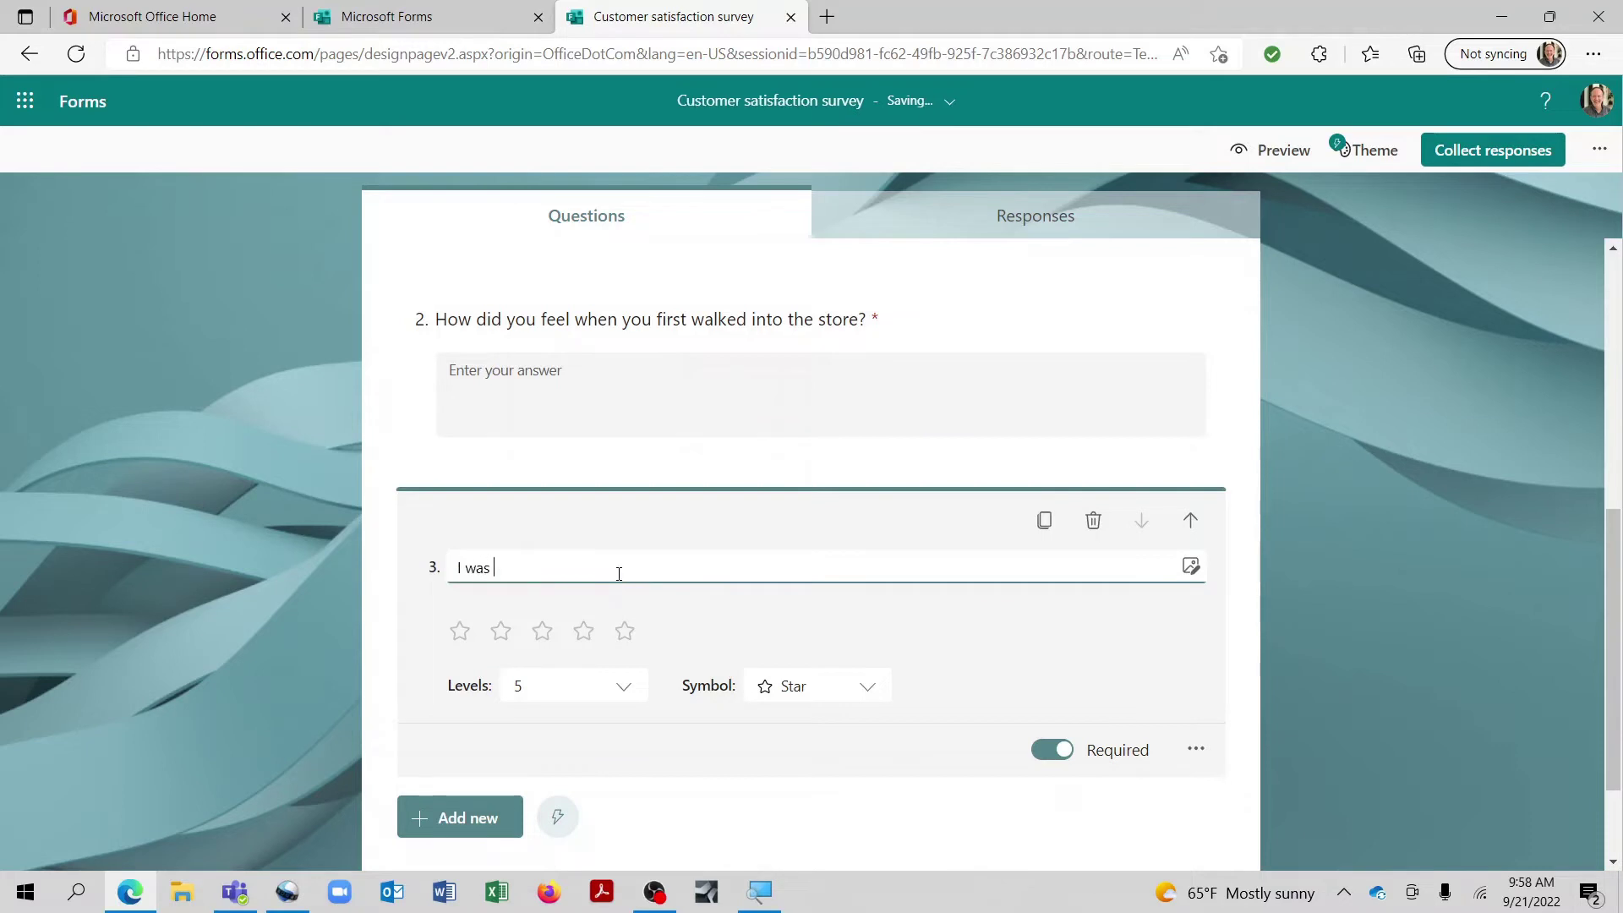
type("pleased with the level of custo")
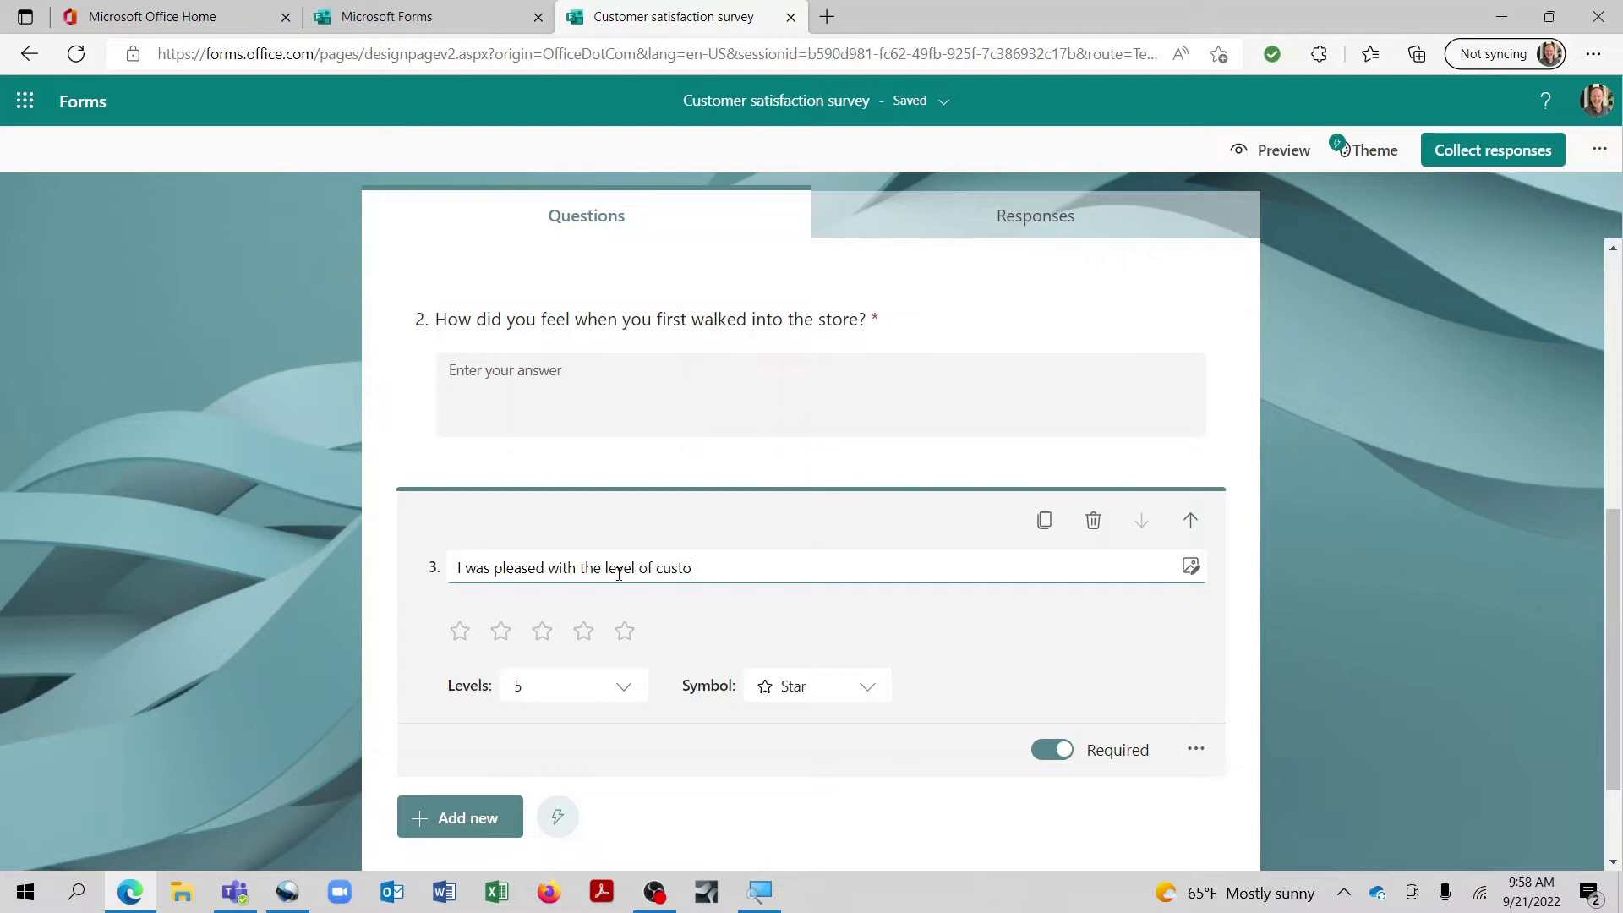
type("mer service I received")
left_click(616, 683)
scroll(591, 647, "down", 3)
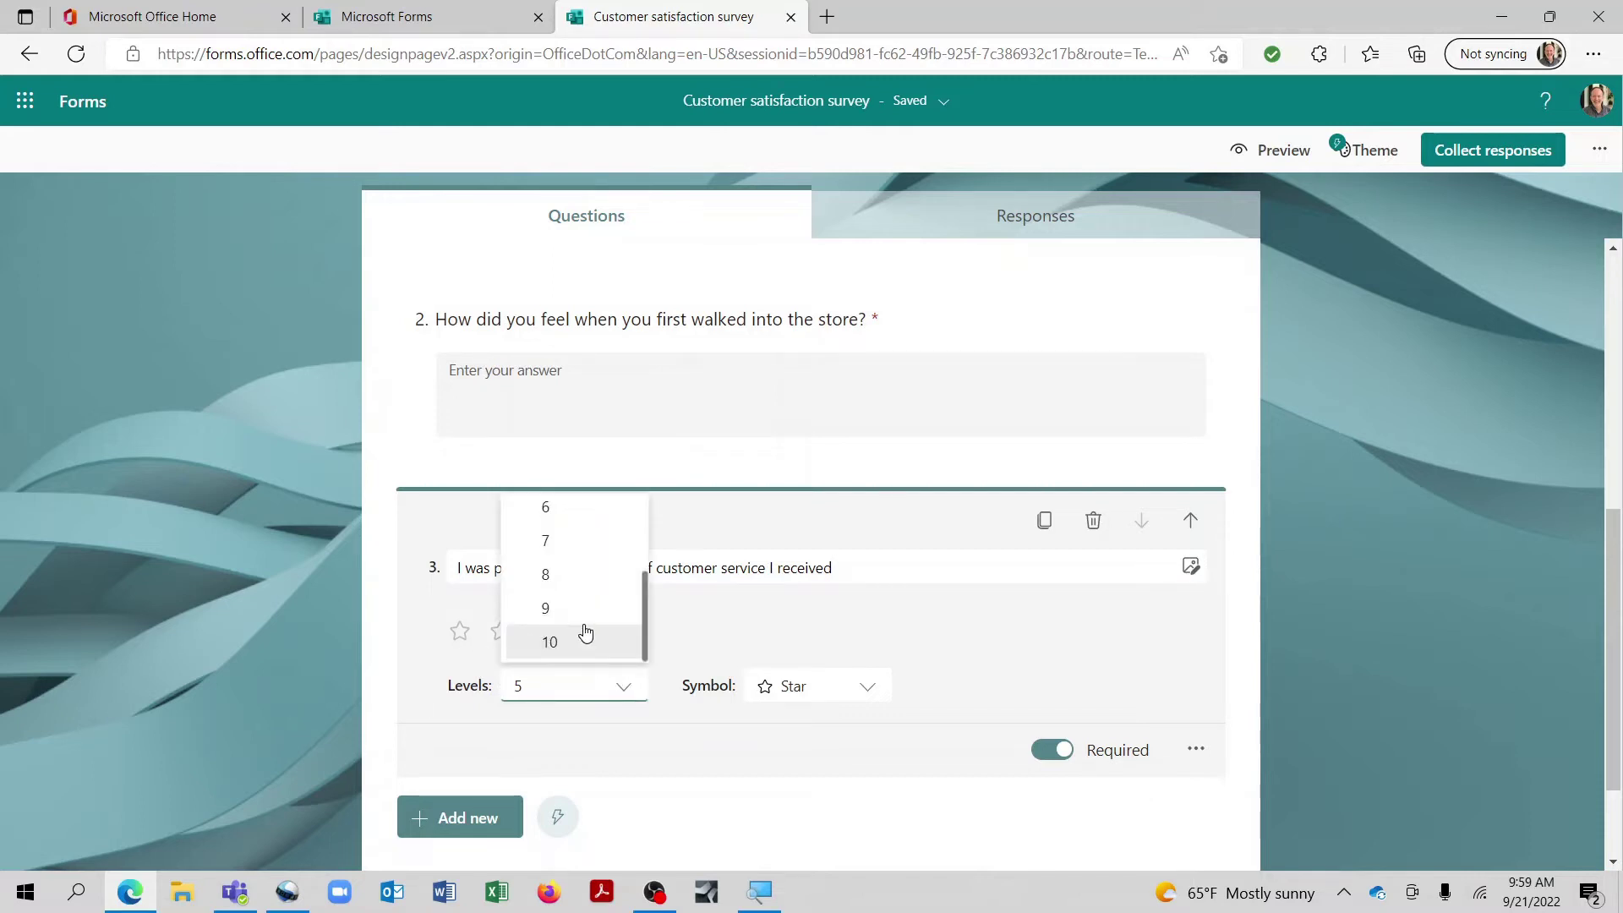
left_click(580, 640)
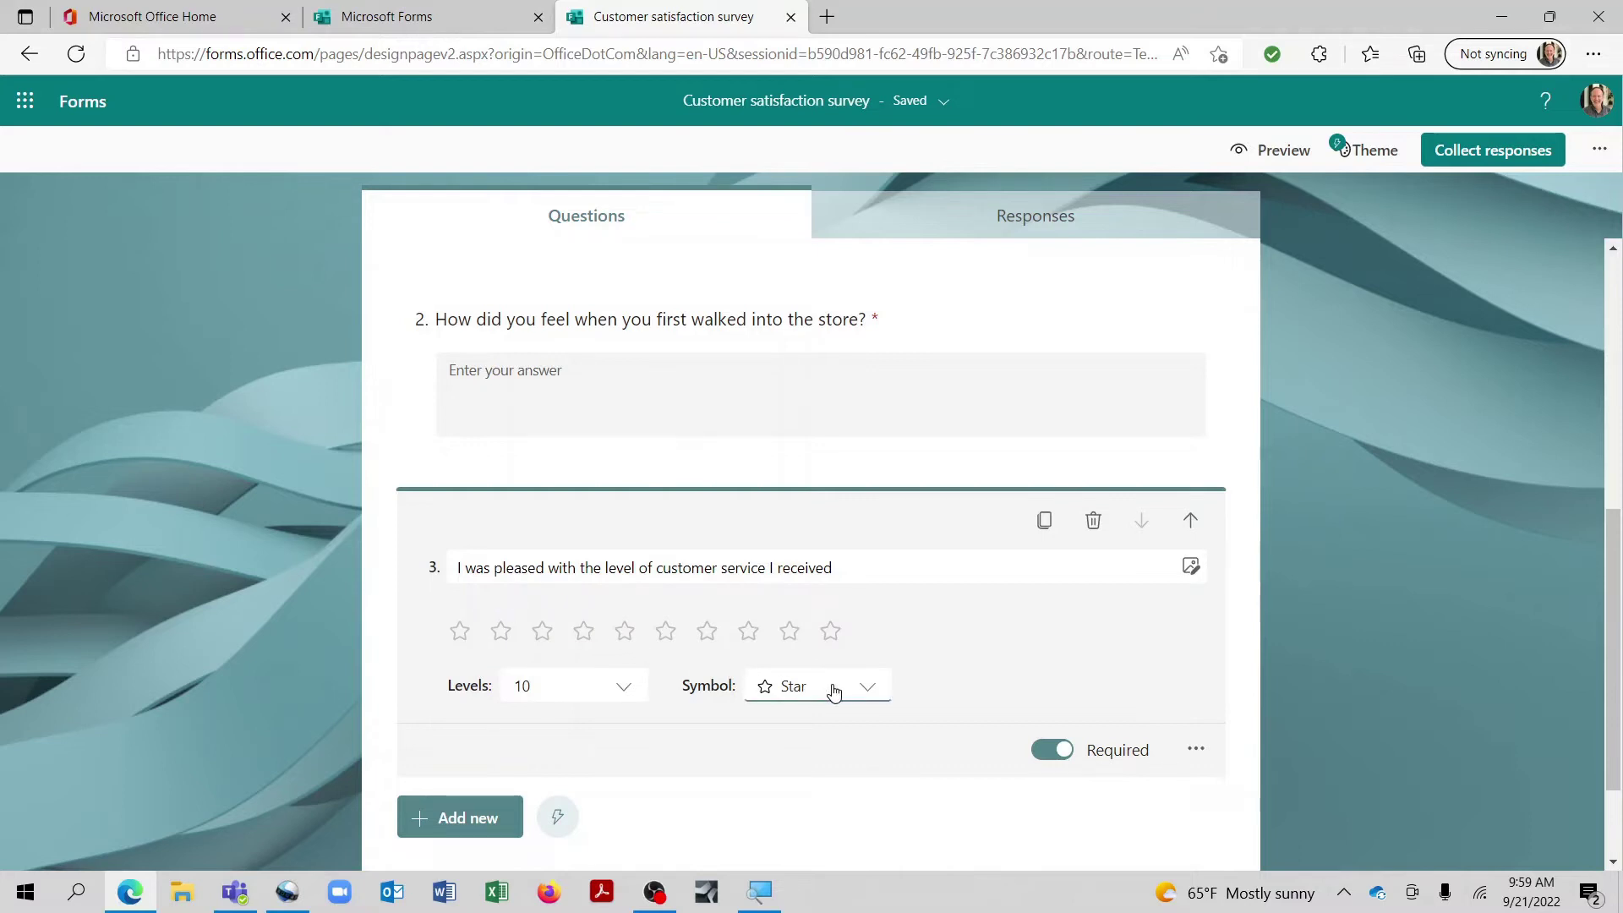
Step: Try thumb, smiley and heart rating symbols, then settle on numbers
left_click(871, 691)
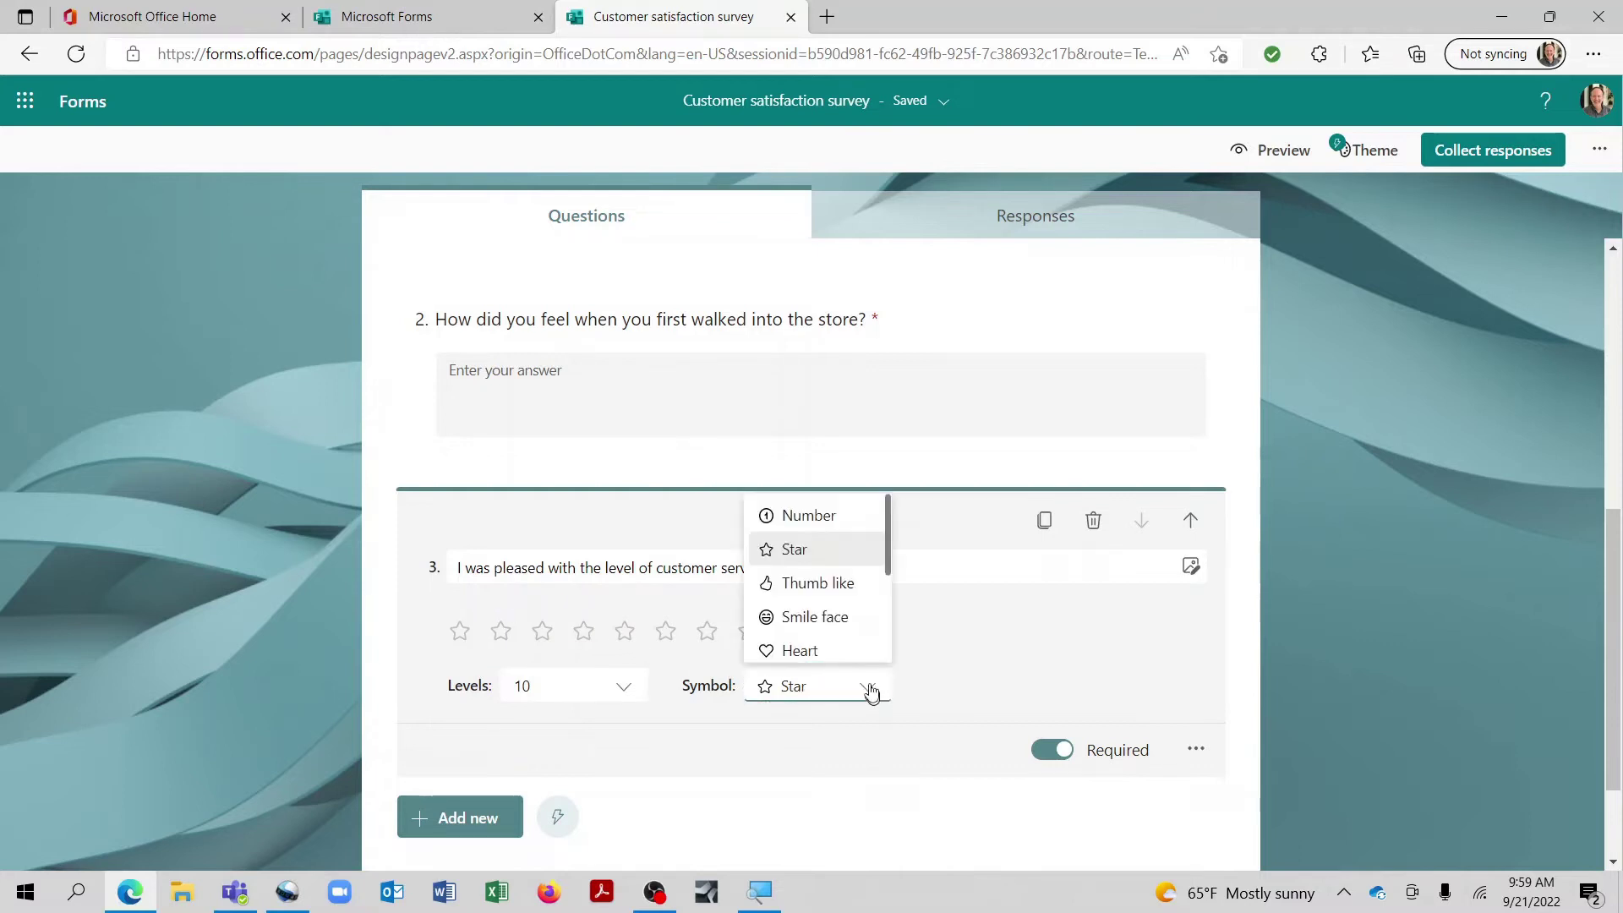
left_click(842, 527)
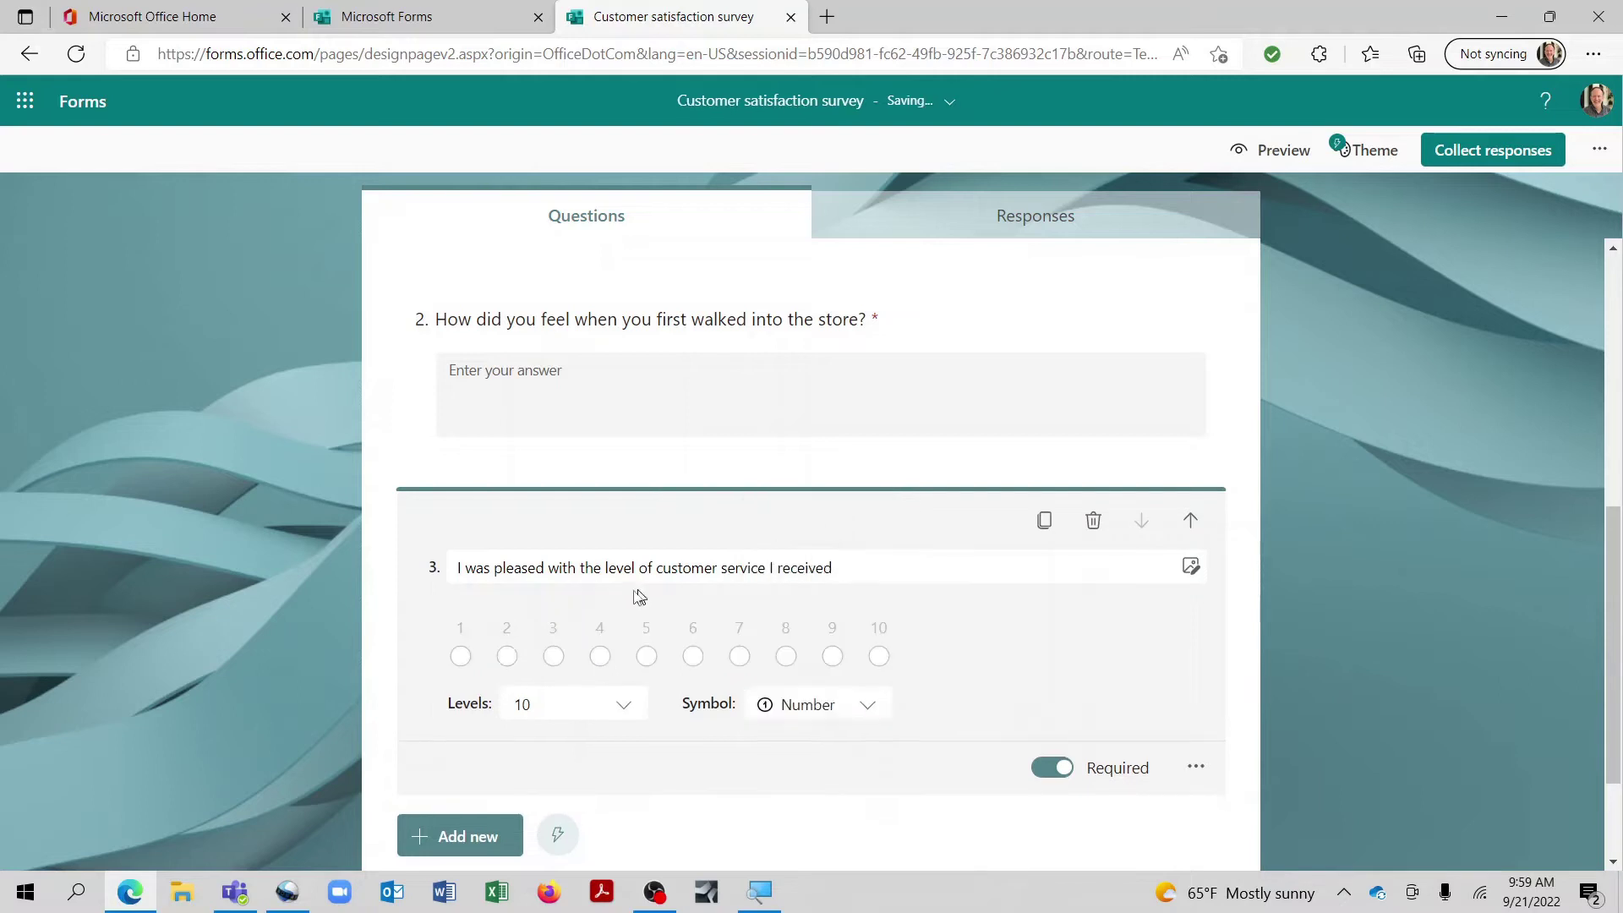
left_click(859, 708)
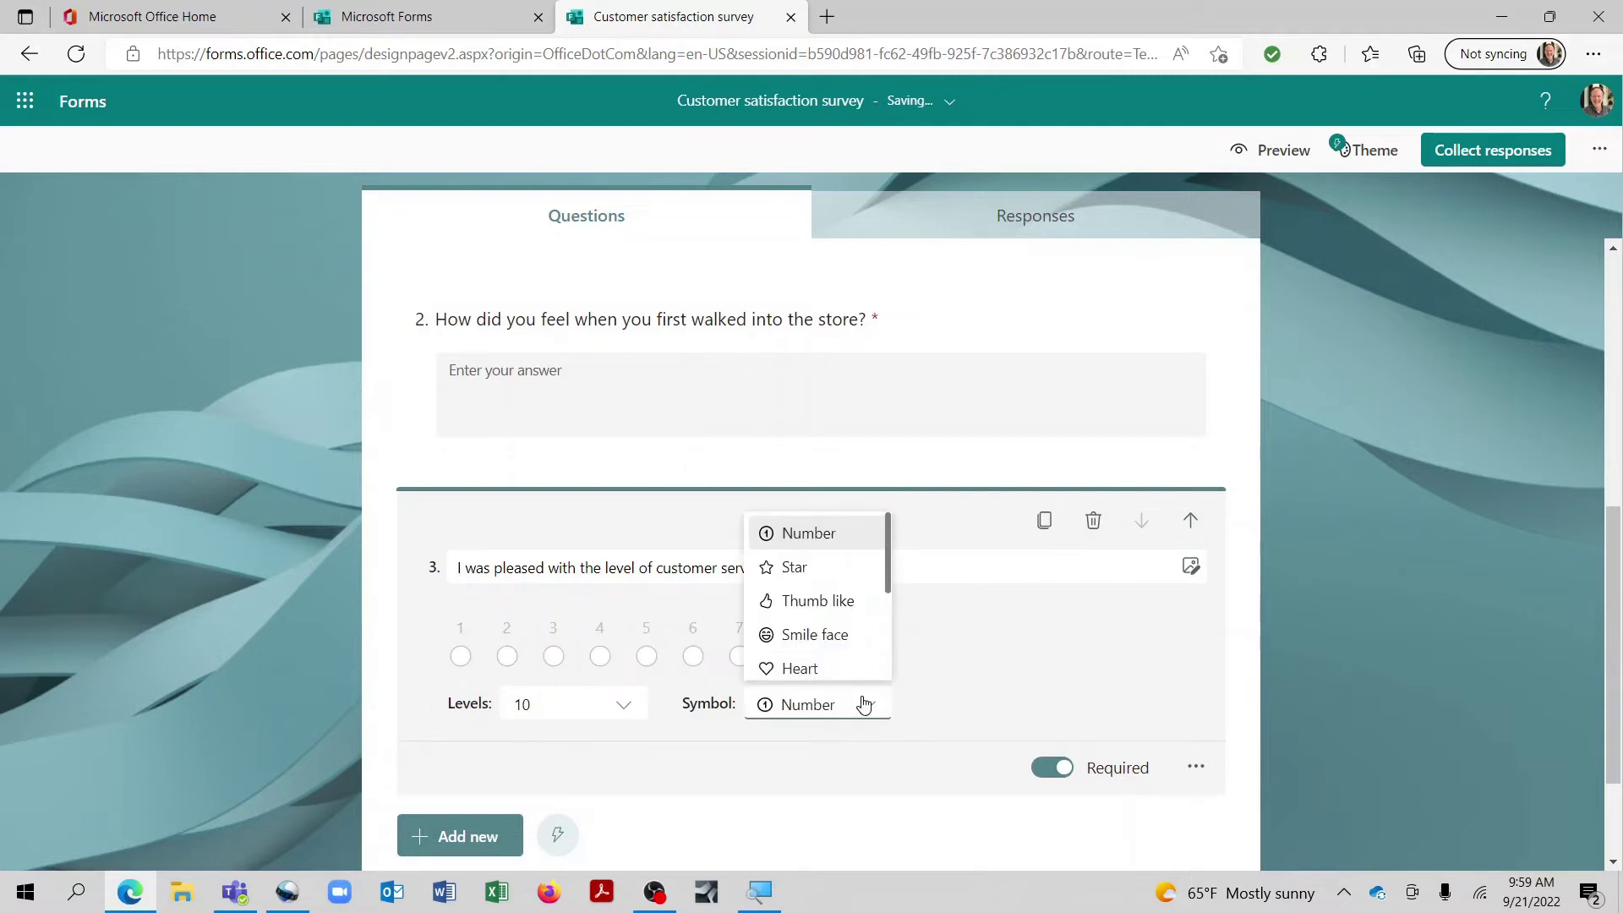
left_click(854, 601)
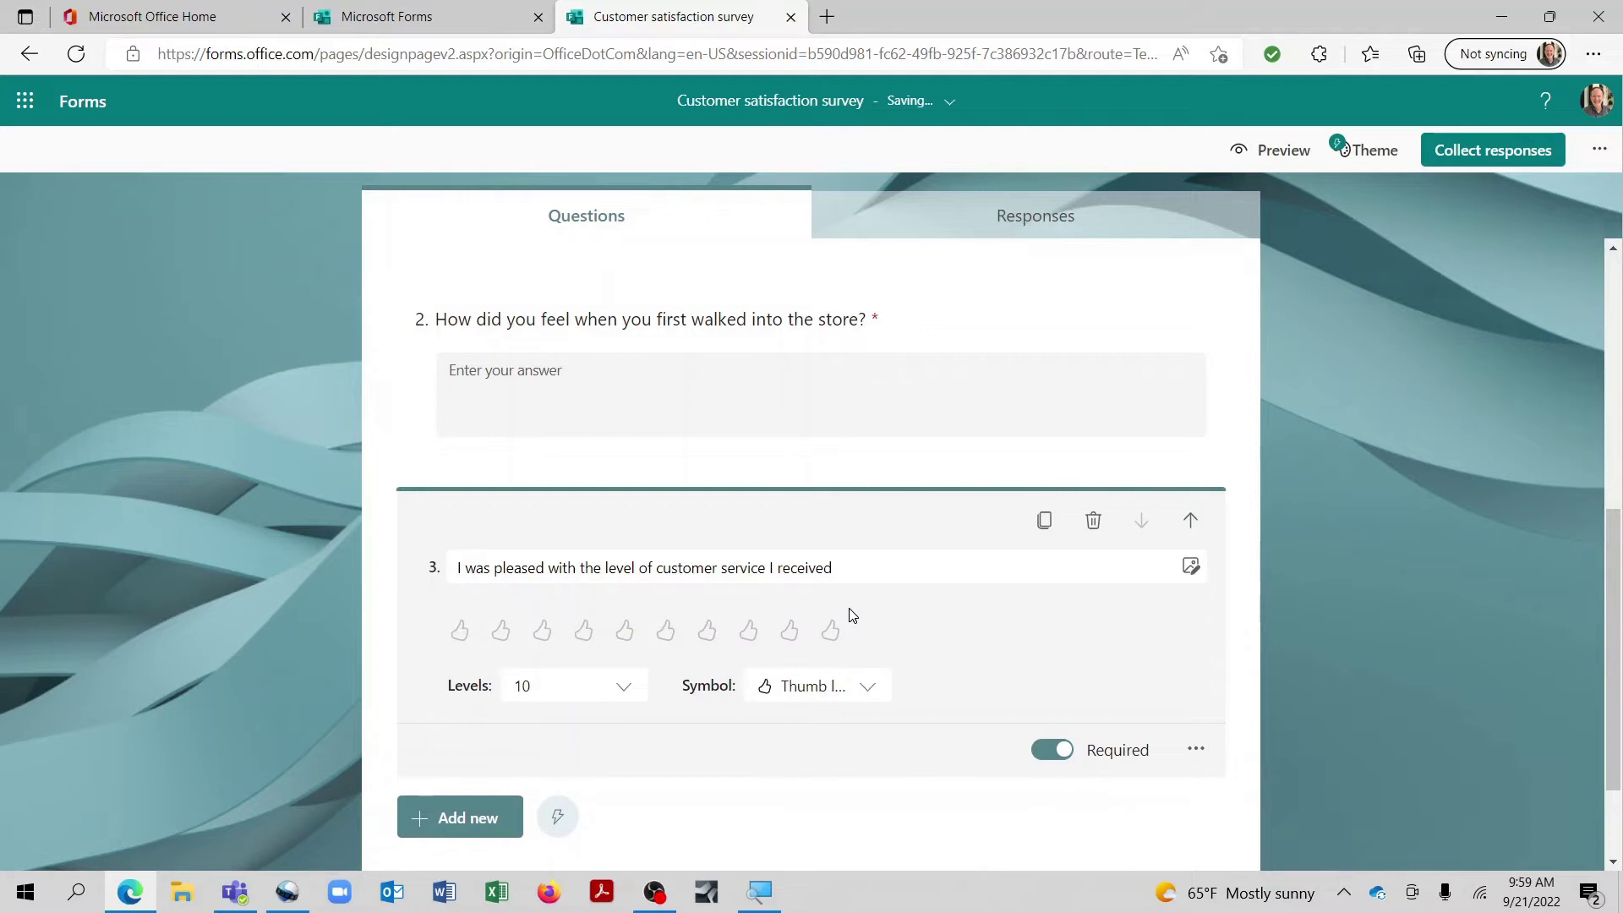
left_click(871, 695)
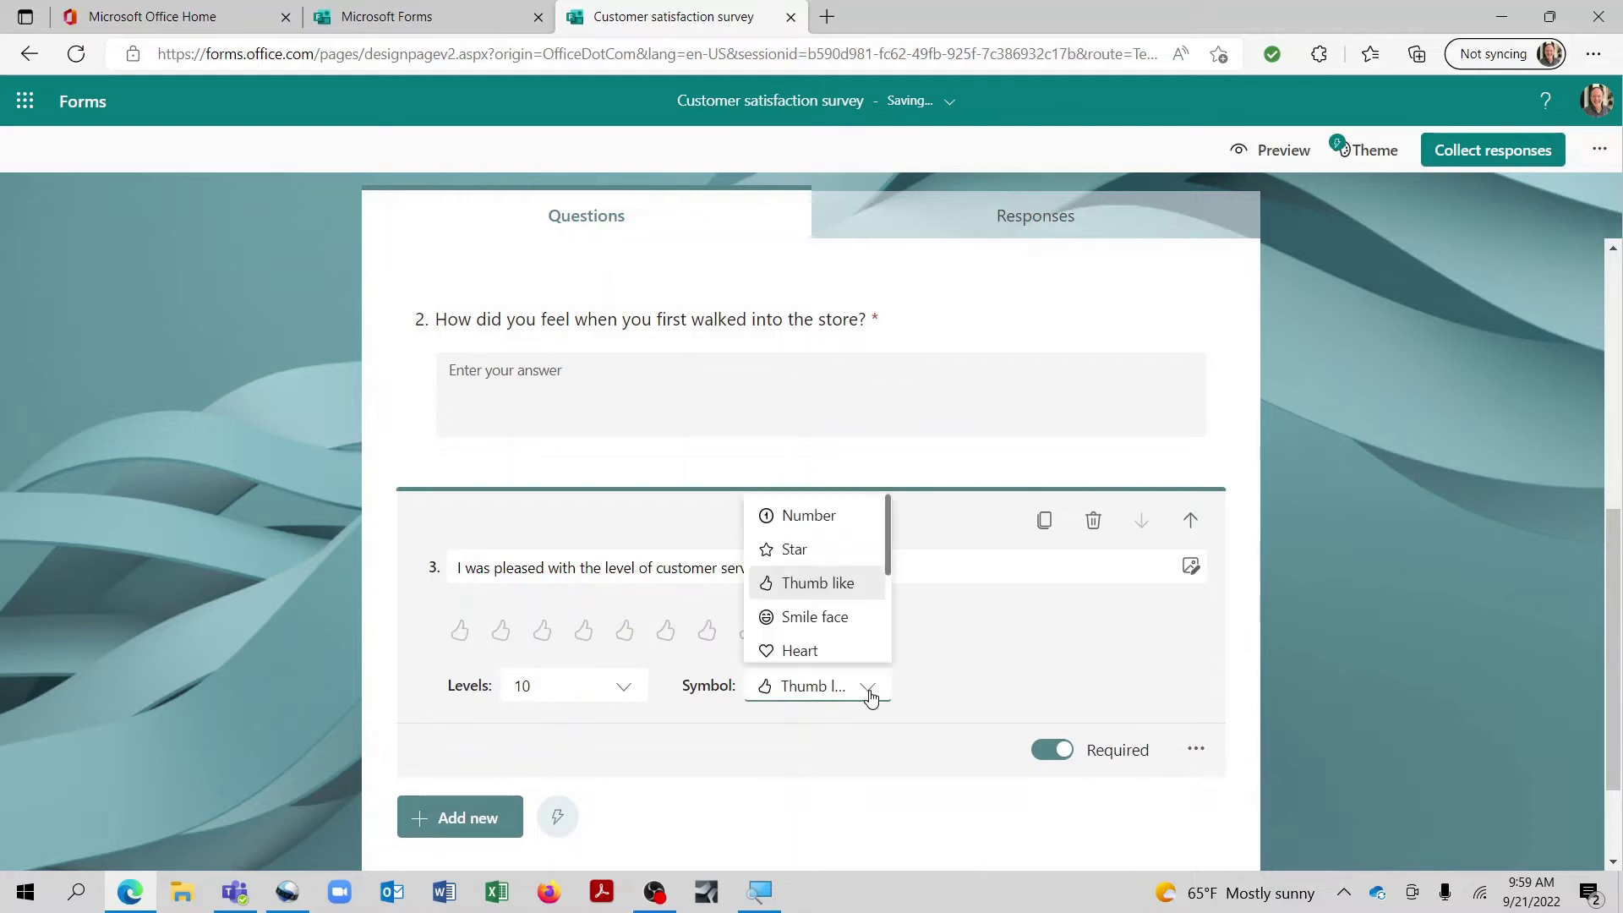
left_click(859, 629)
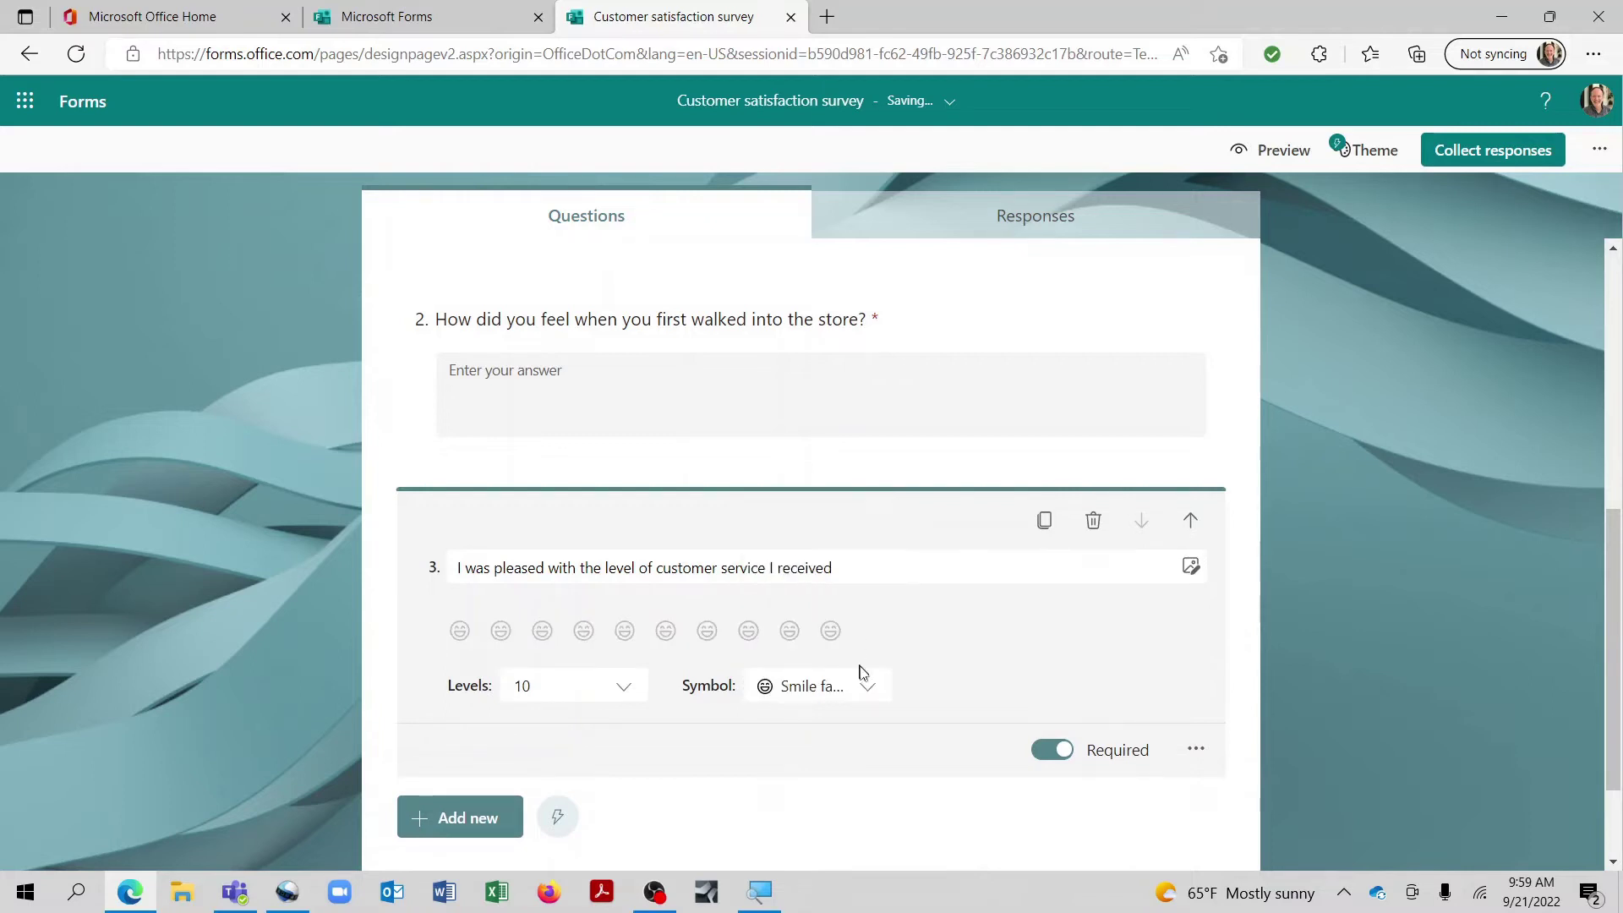
left_click(861, 686)
left_click(845, 659)
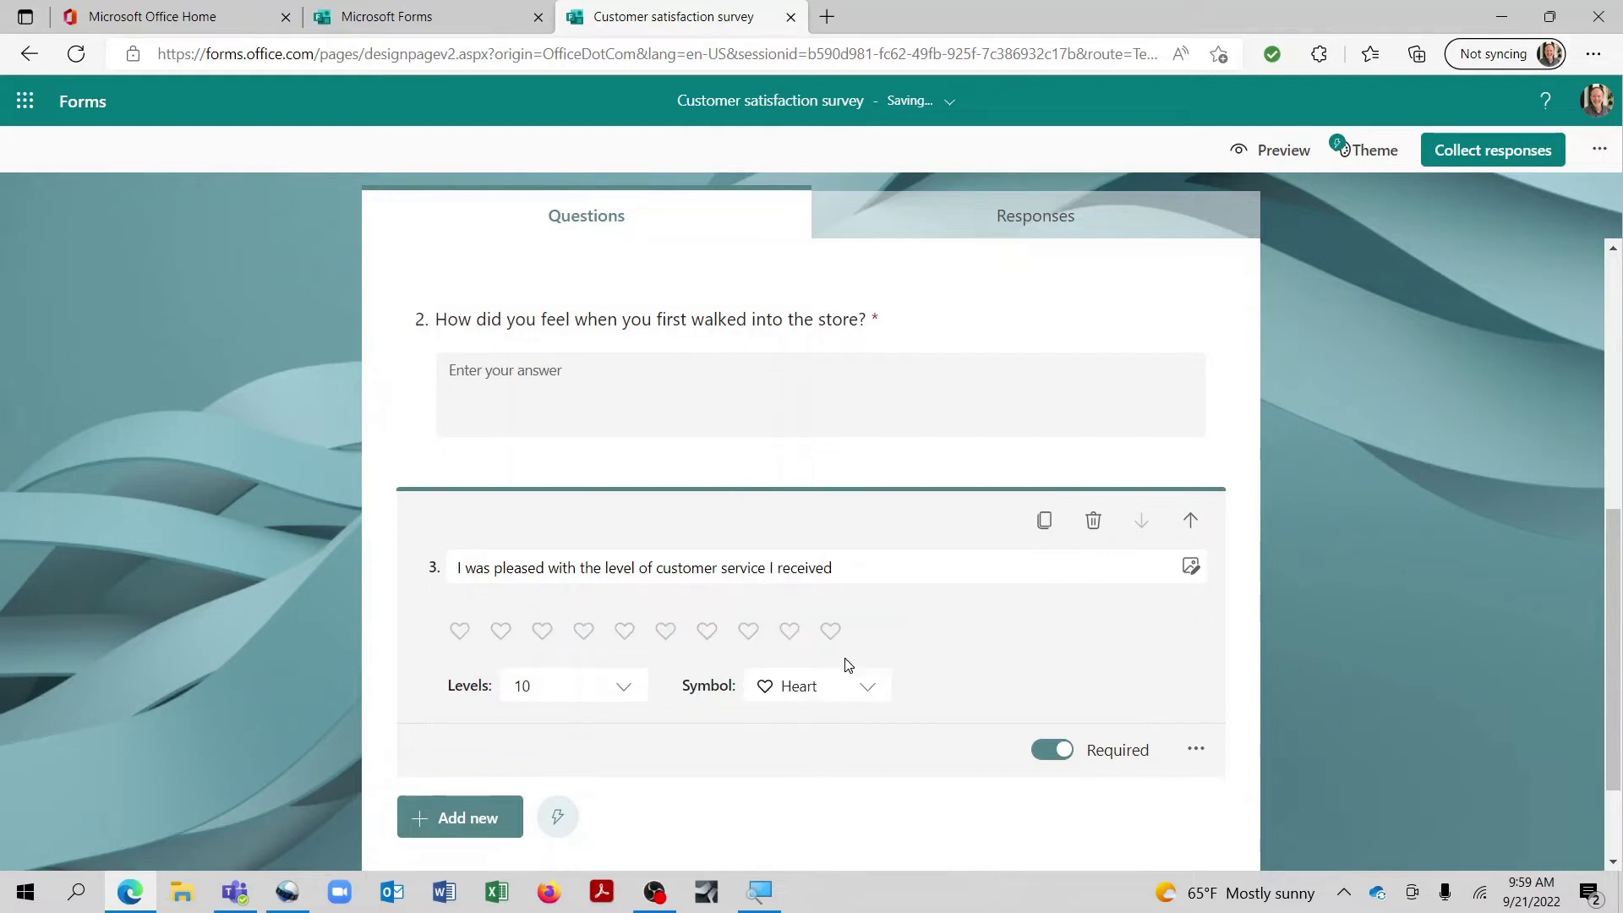
left_click(868, 686)
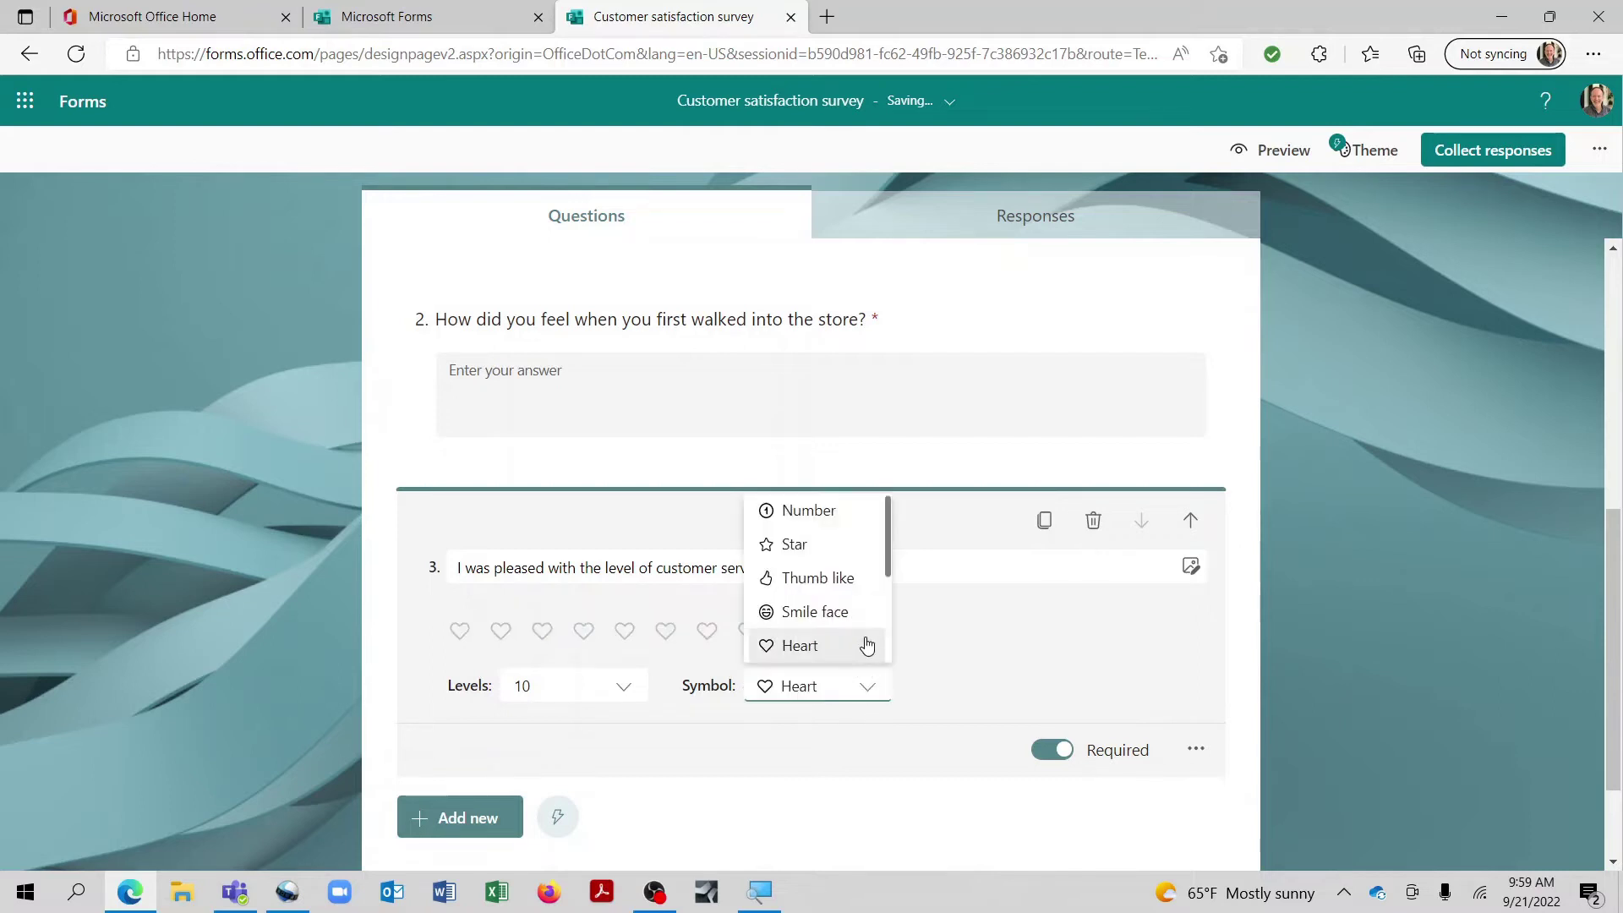
left_click(836, 525)
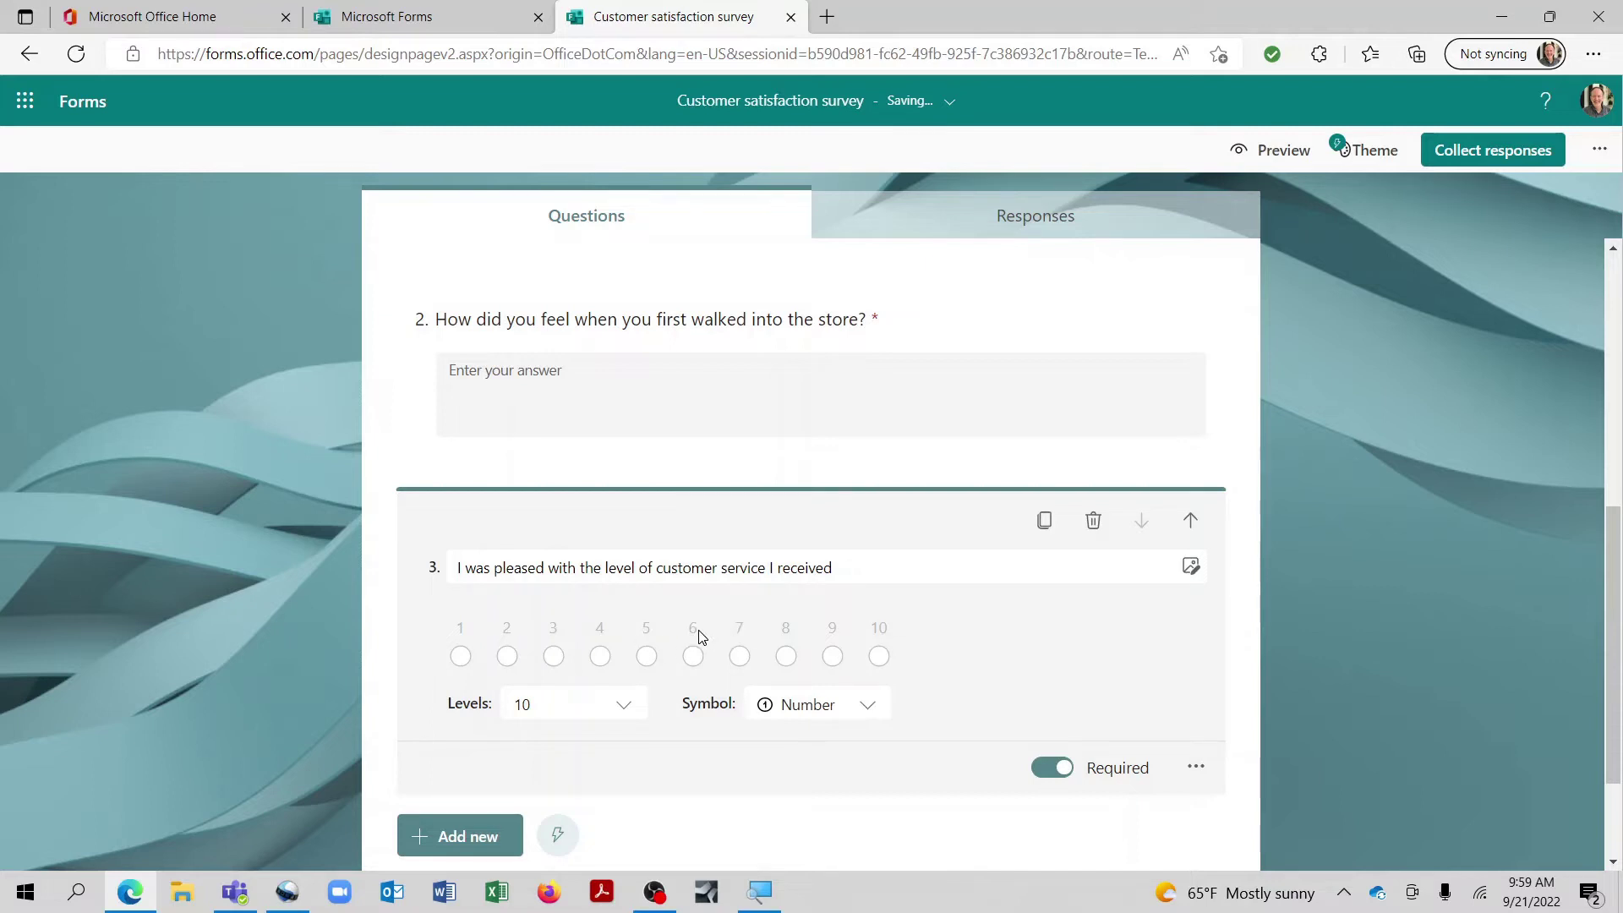
scroll(706, 638, "down", 2)
Step: Add date question 4, 'When did you first visit our store?', then reveal the extra question types
left_click(495, 681)
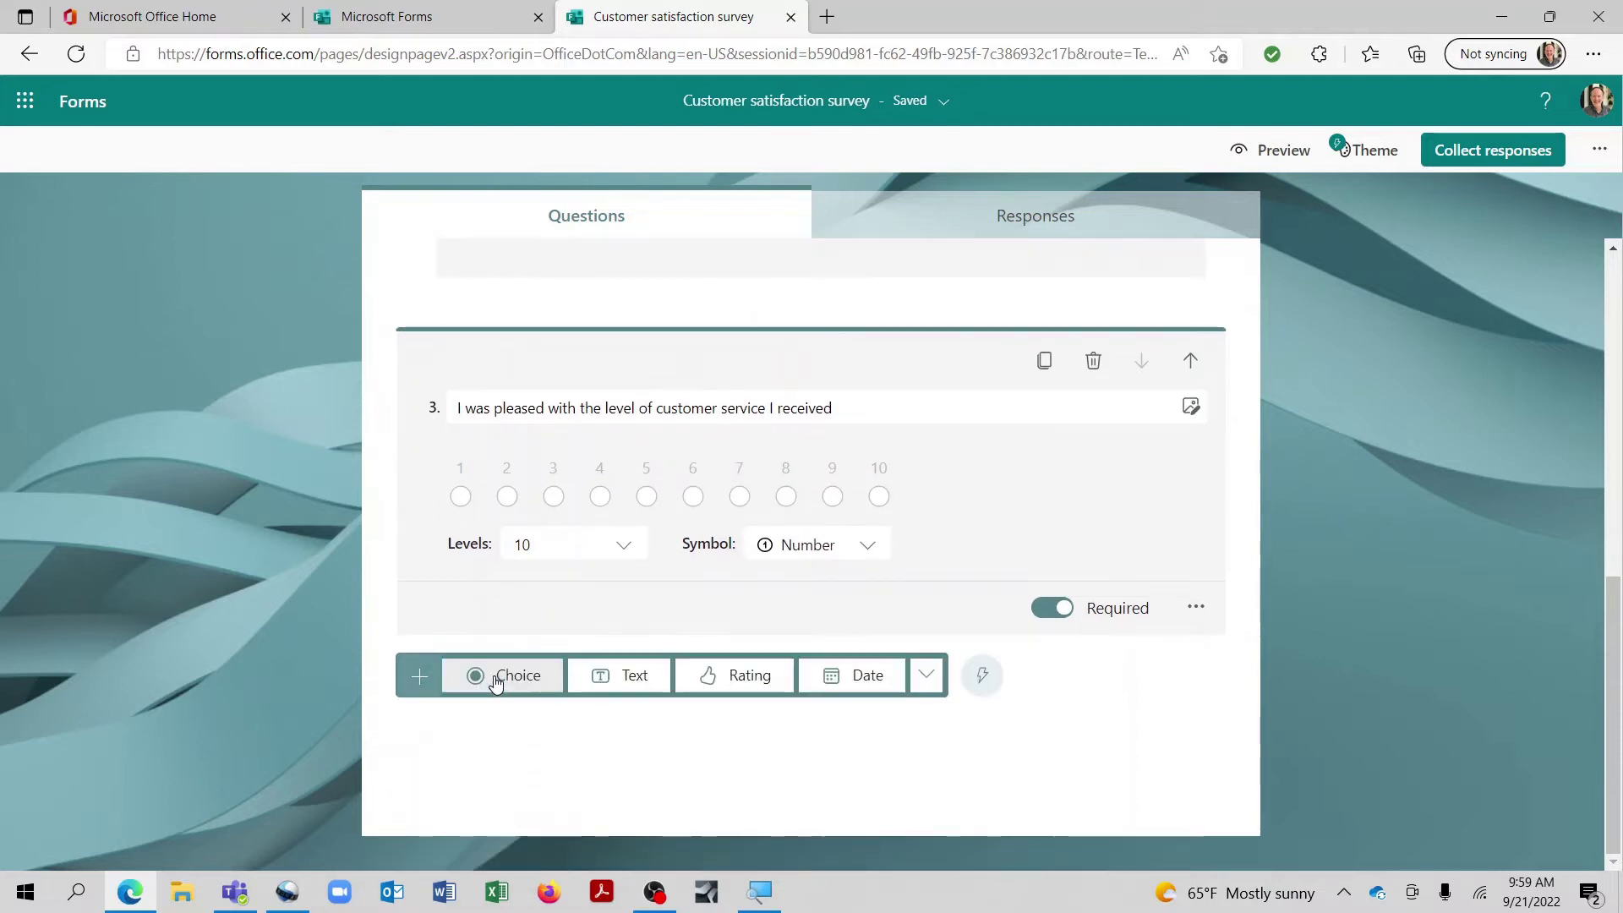
left_click(848, 680)
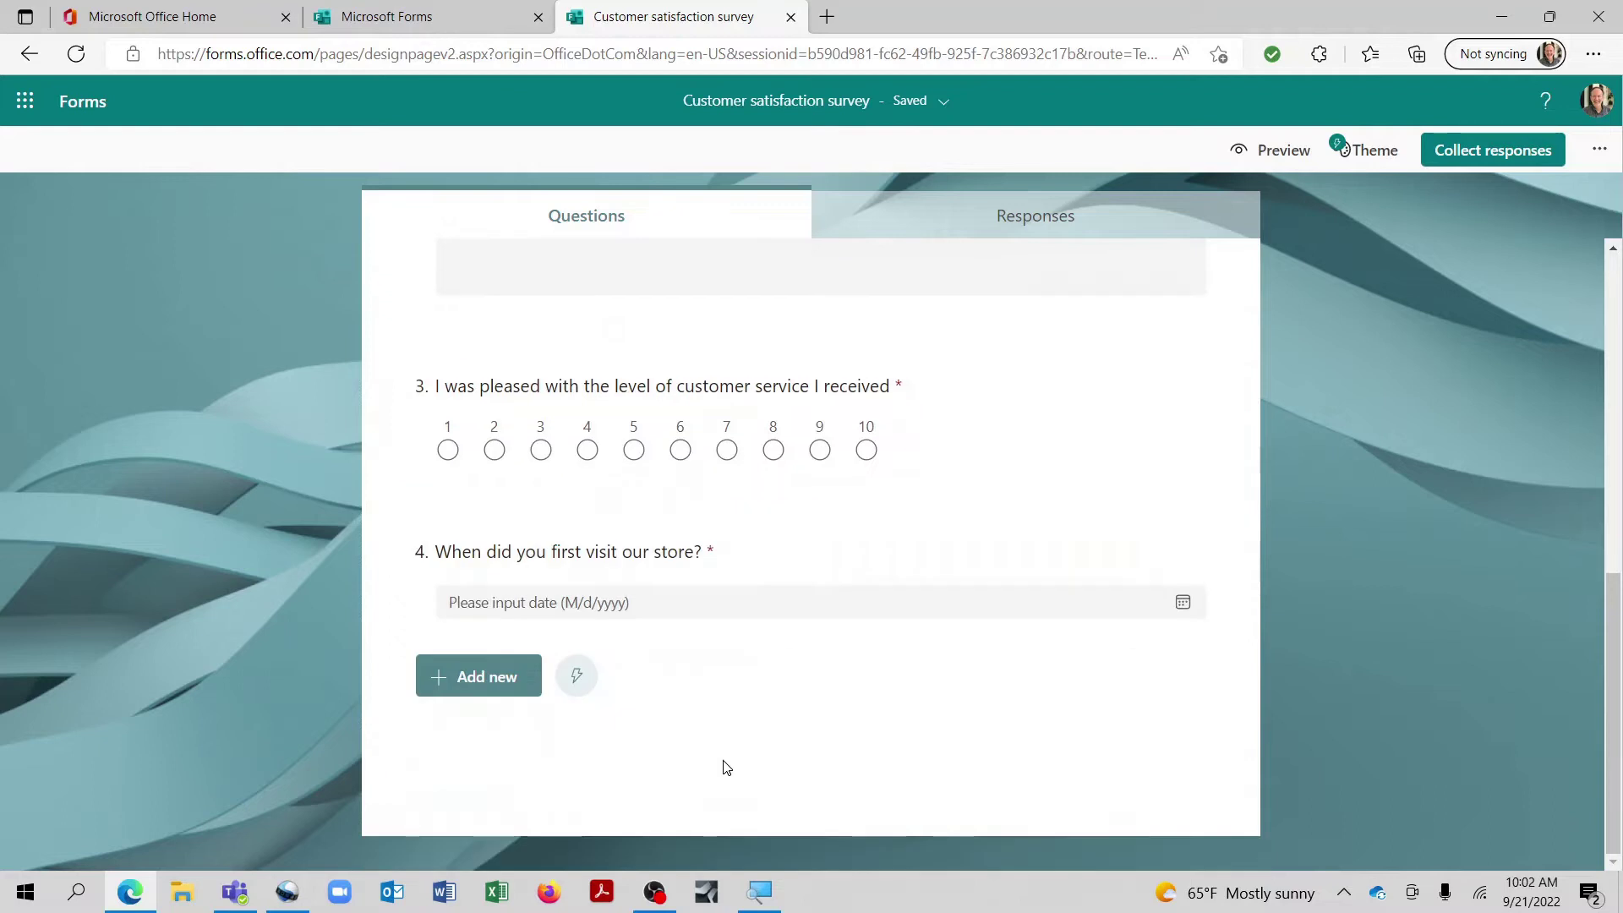
left_click(513, 691)
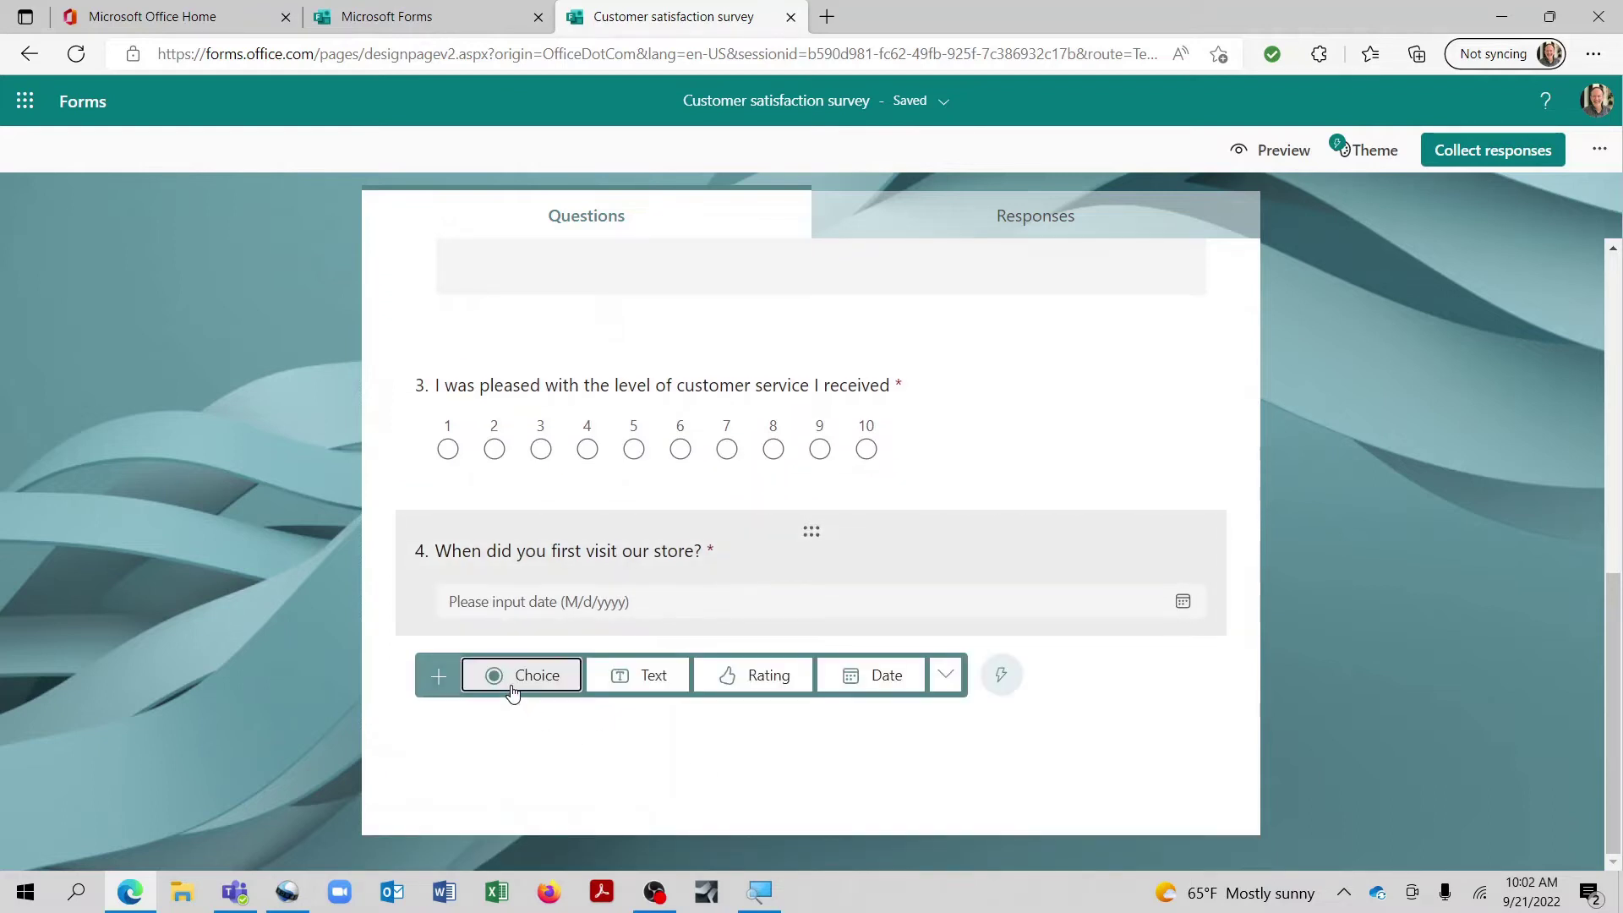
left_click(944, 683)
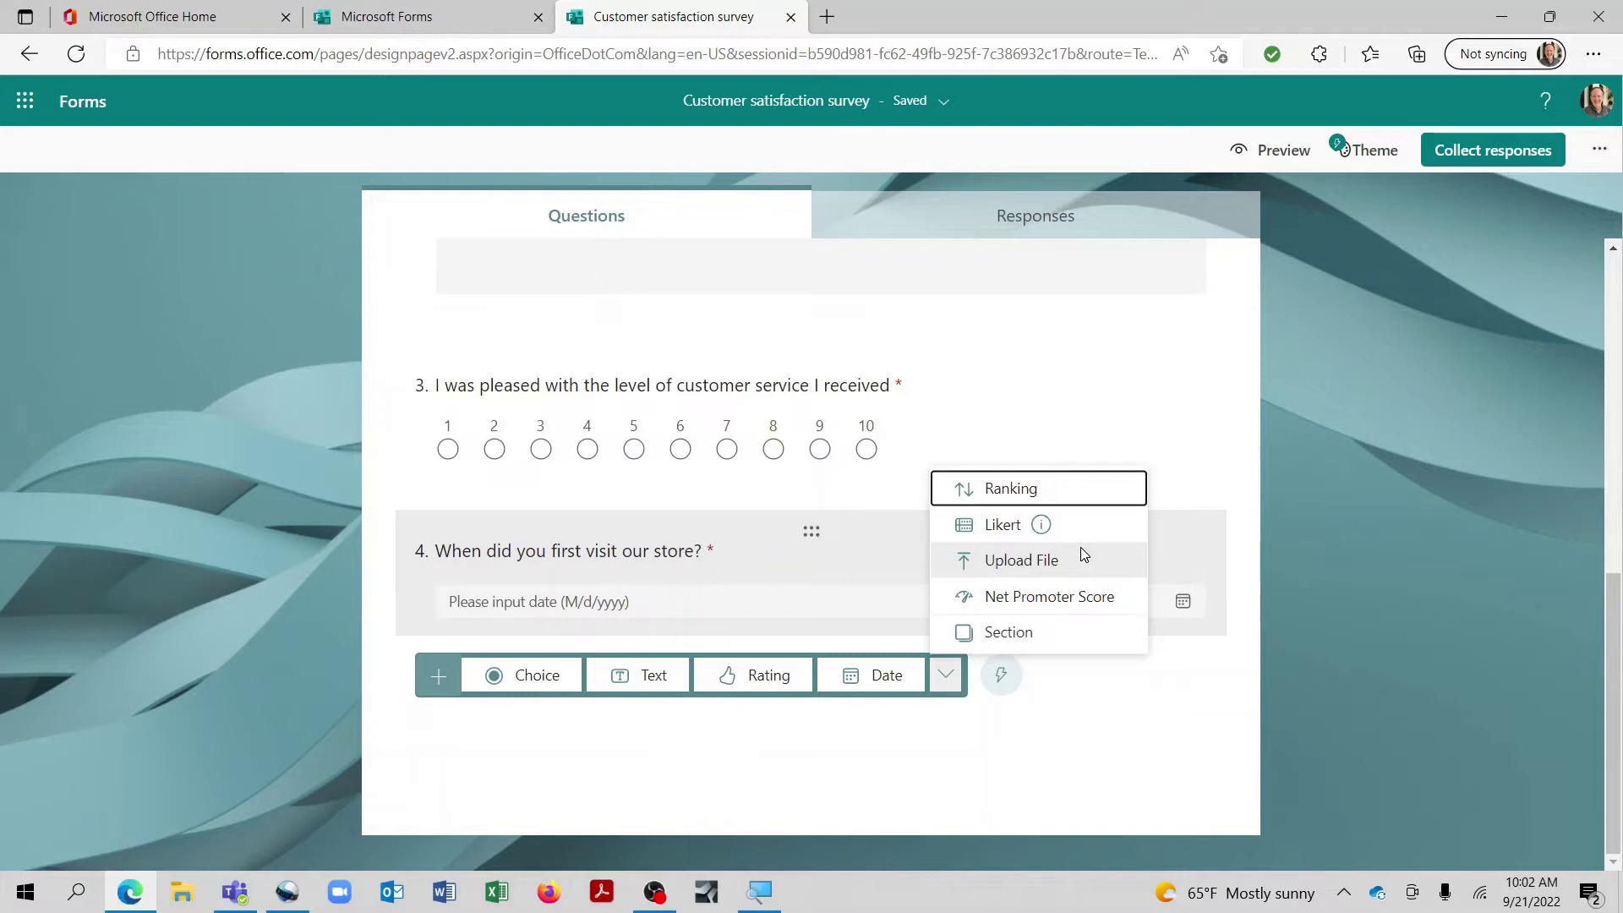
Step: Add ranking question 5 titled 'Please arrange the below factors in the order of their importance to you'
left_click(993, 488)
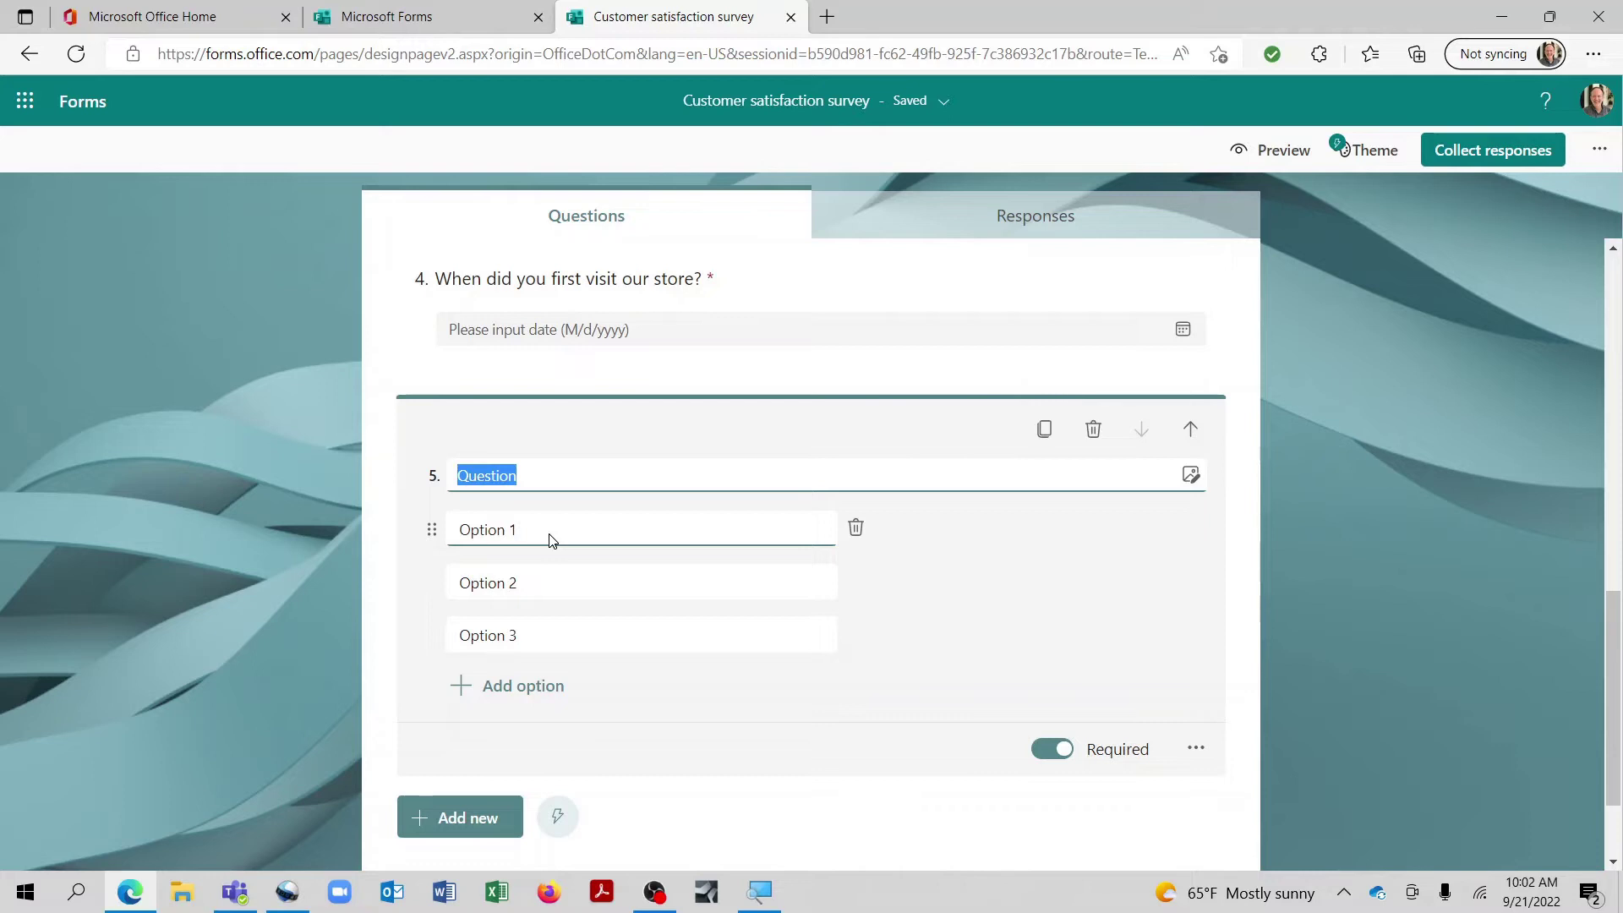
key("BackSpace")
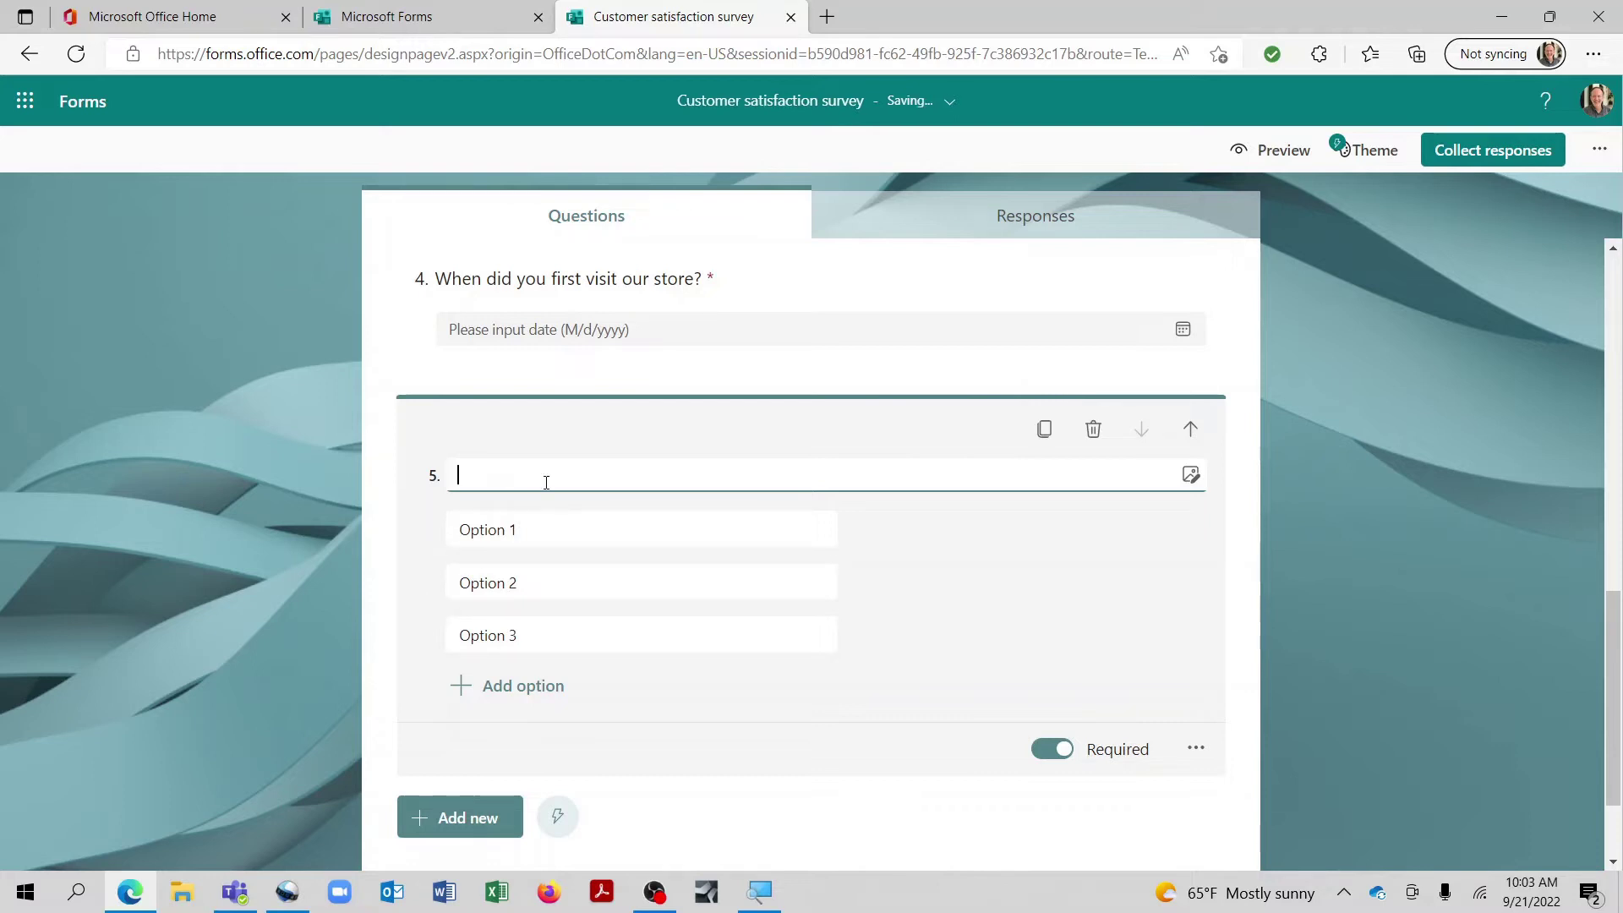
type("Please arrange the below fac")
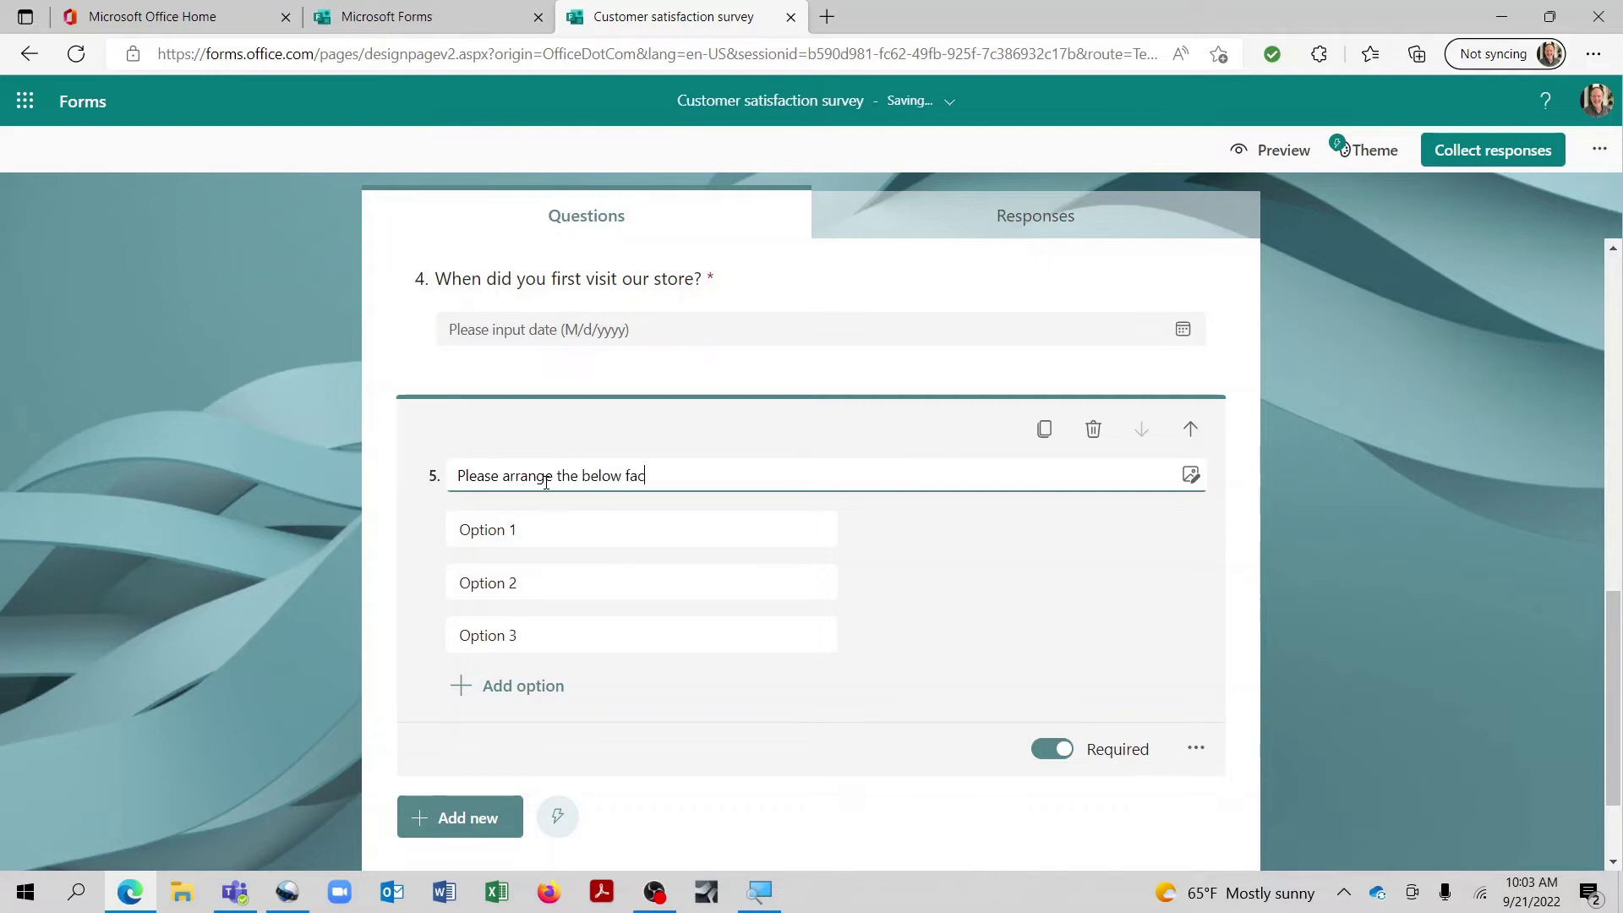
type("tors in the order of their importance to you")
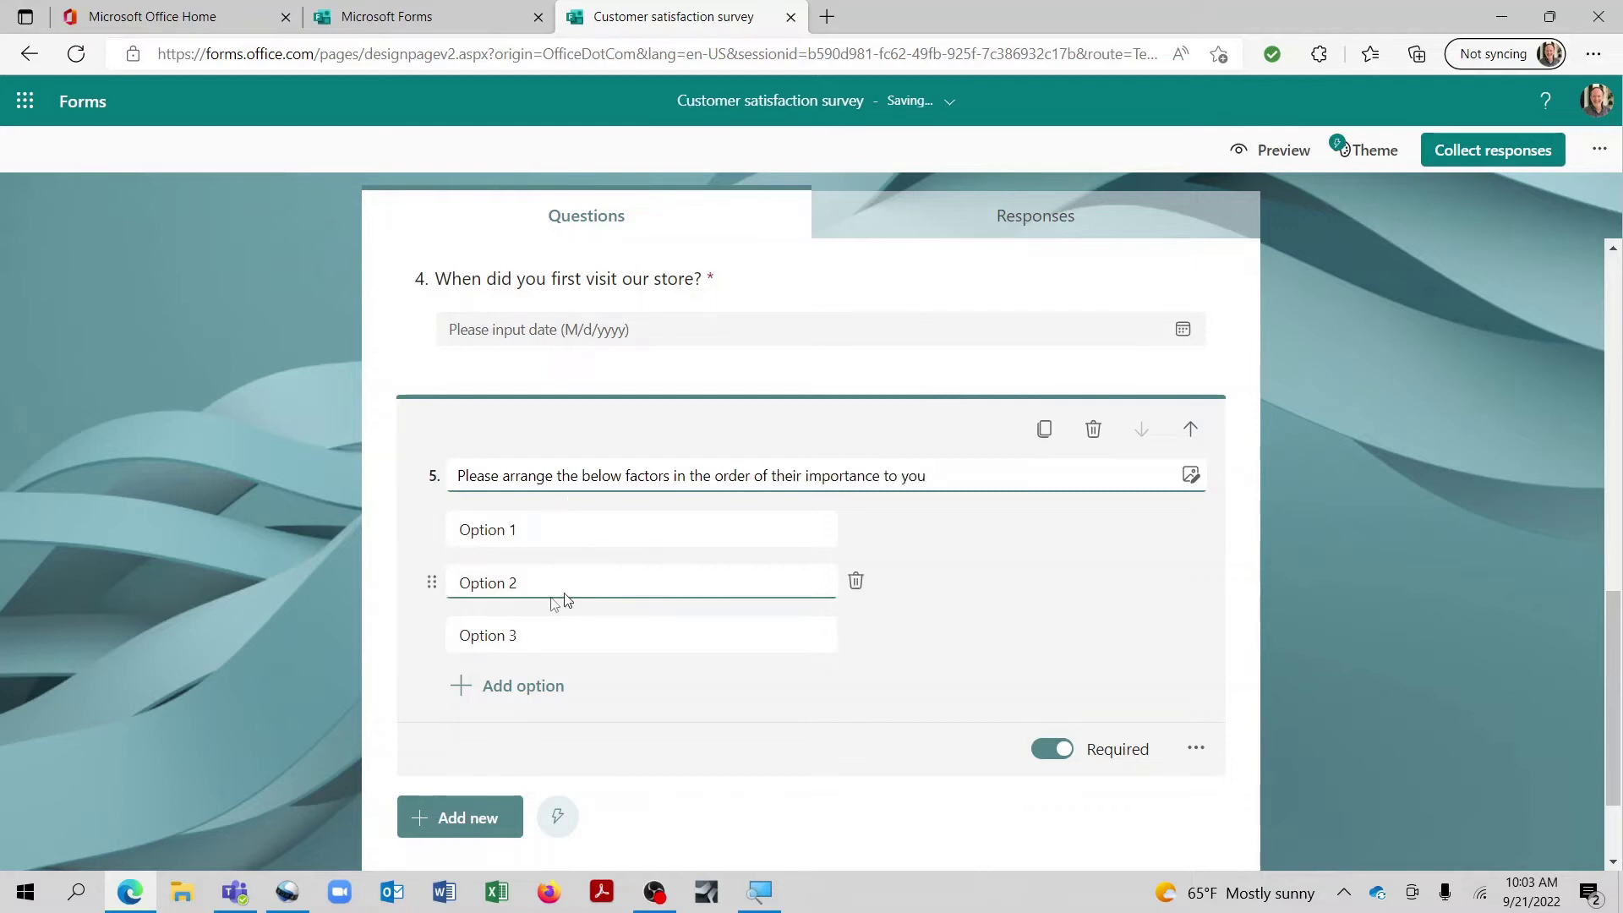
Step: Fill in the ranking options Product variety, Price options, Color selection and Included accessories
left_click(540, 535)
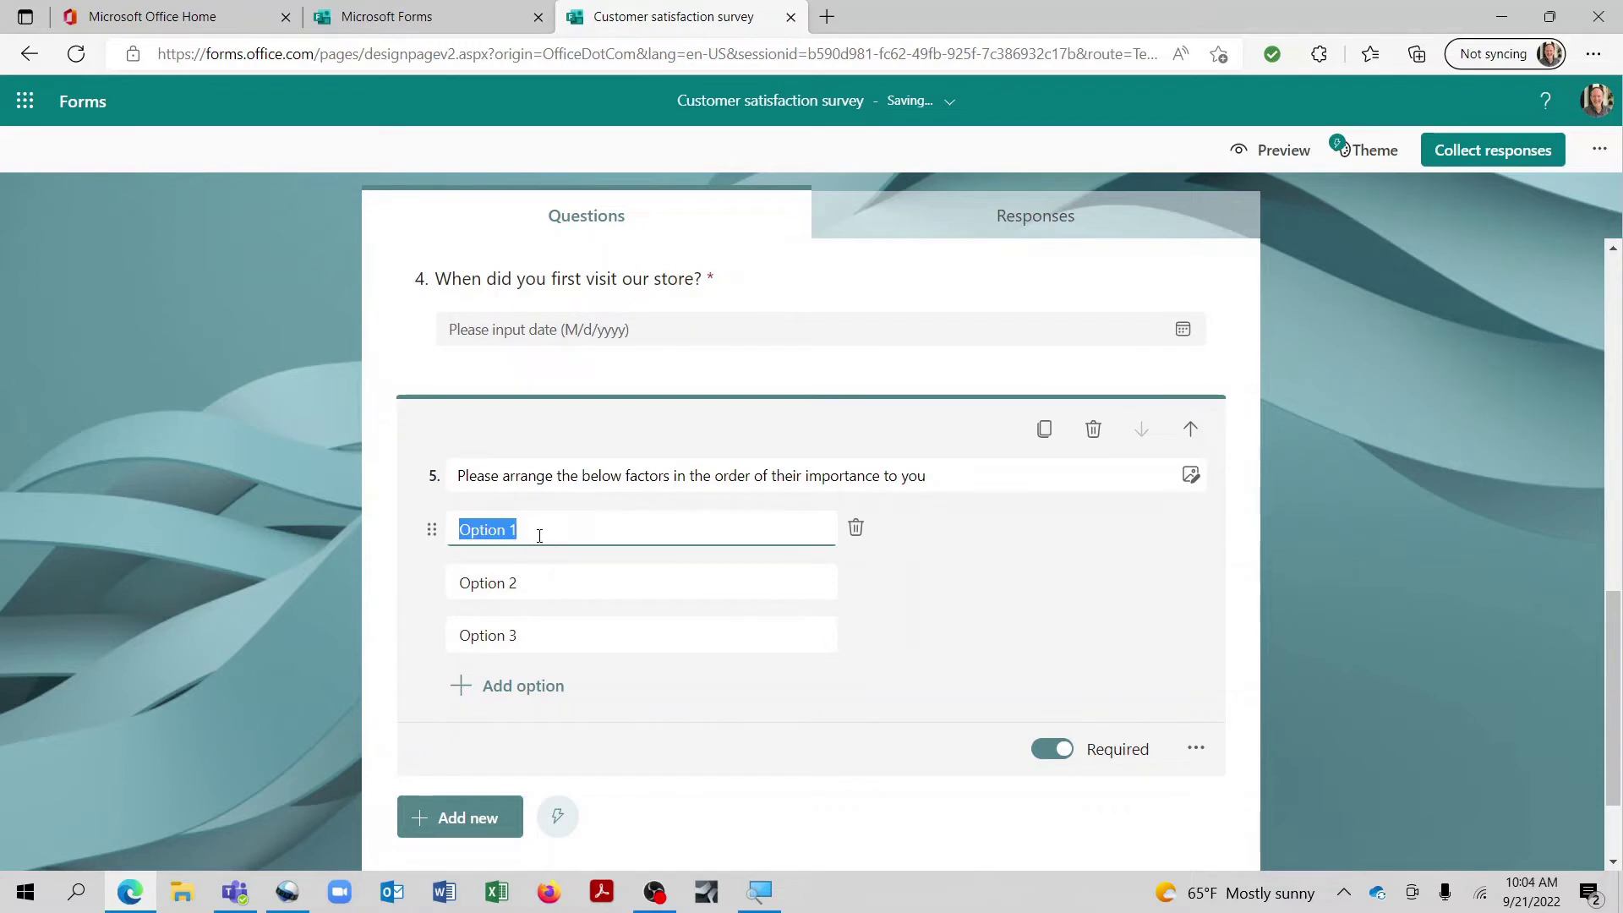
type("Product variety")
left_click(546, 591)
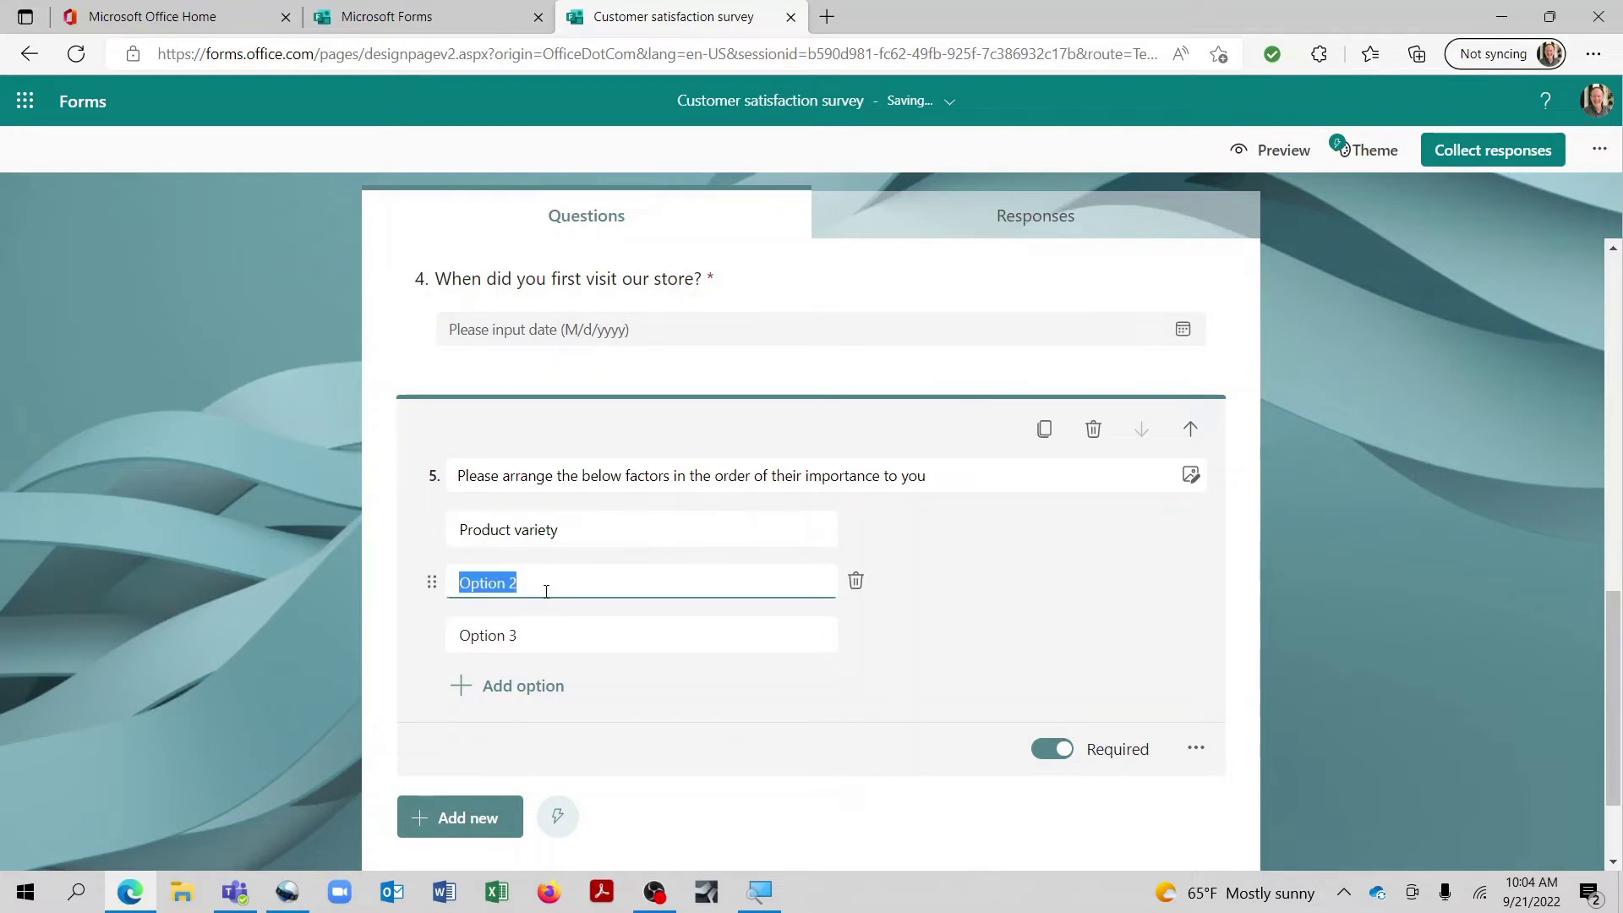
type("Price options")
left_click(543, 638)
key("BackSpace")
type("Color selection")
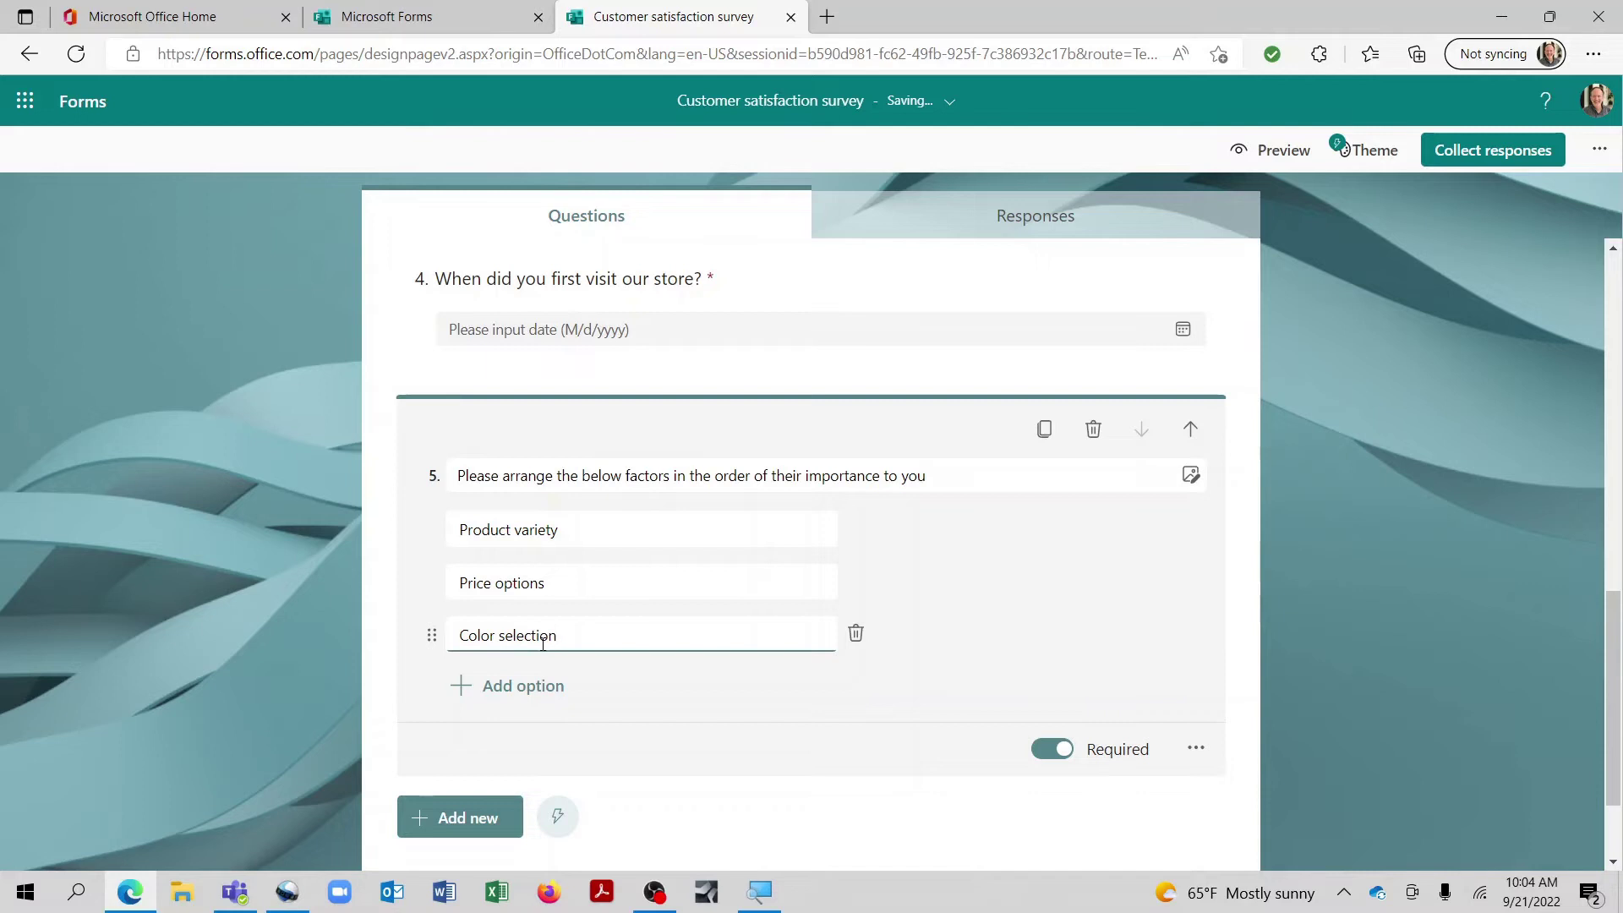
left_click(471, 686)
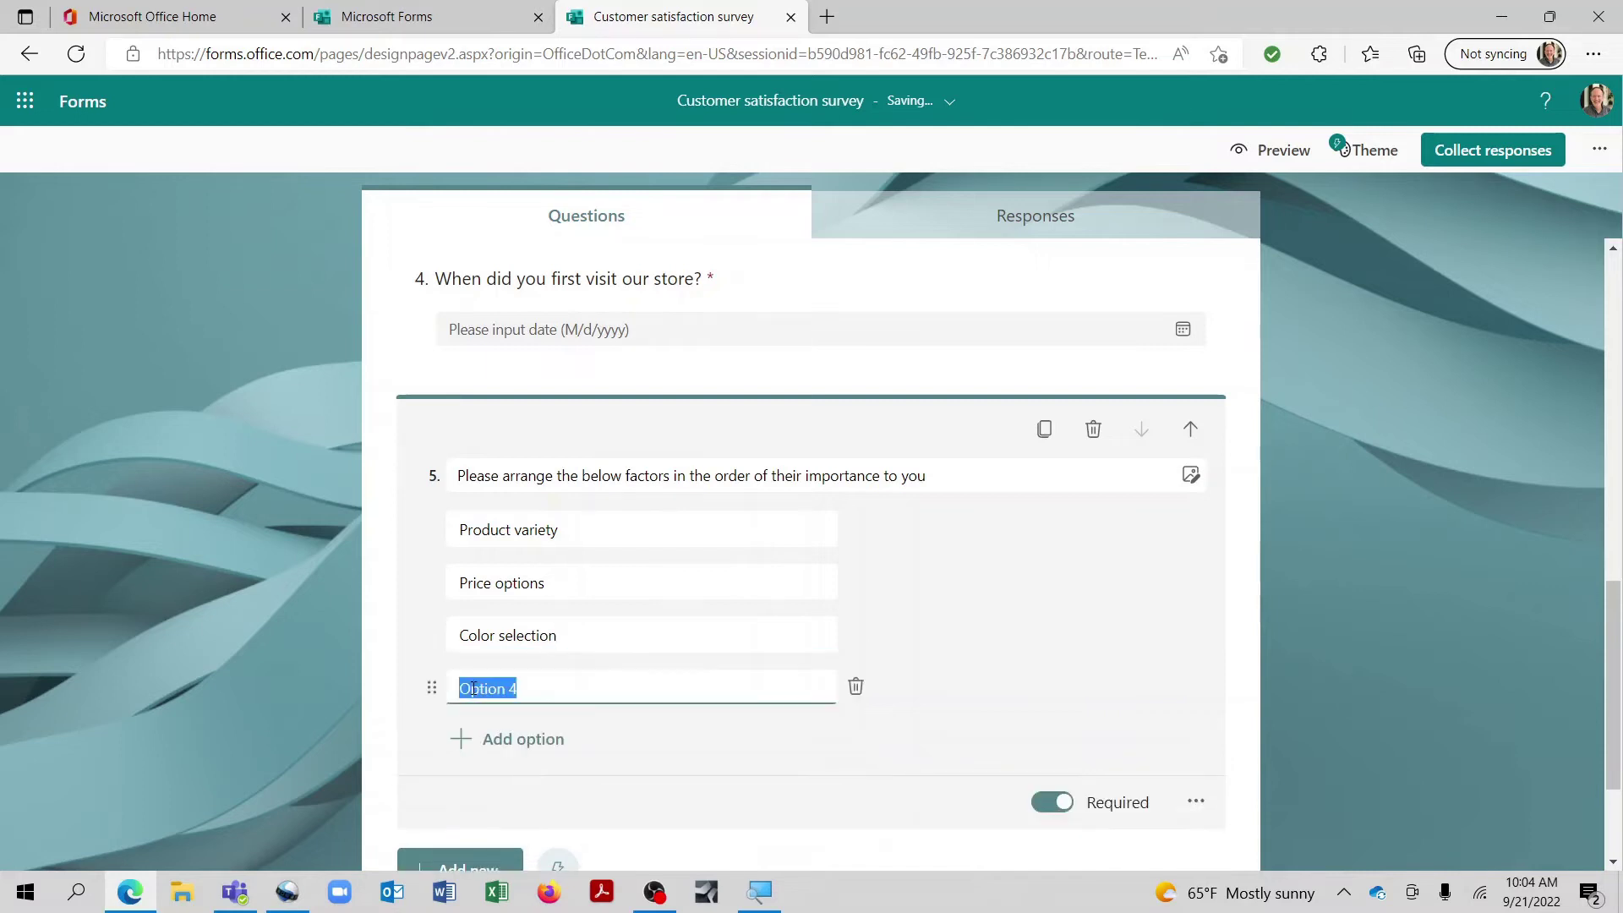
key("BackSpace")
type("Included acce")
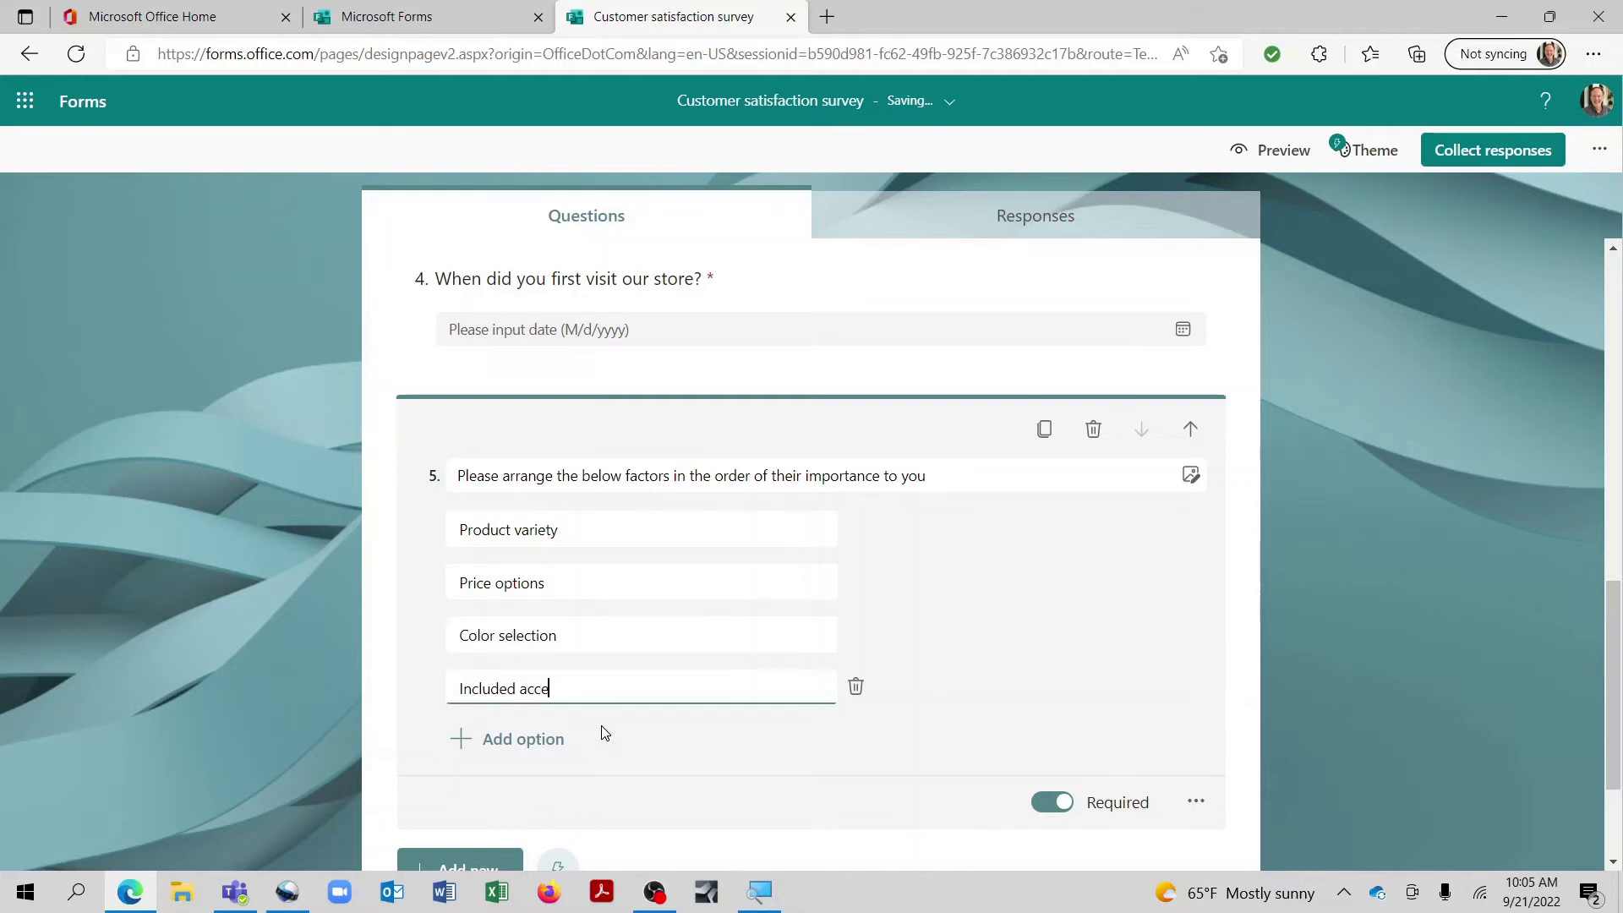
type("ssories")
Step: In preview, move Color selection to the top and Price options to last, then return to editing
left_click(1274, 152)
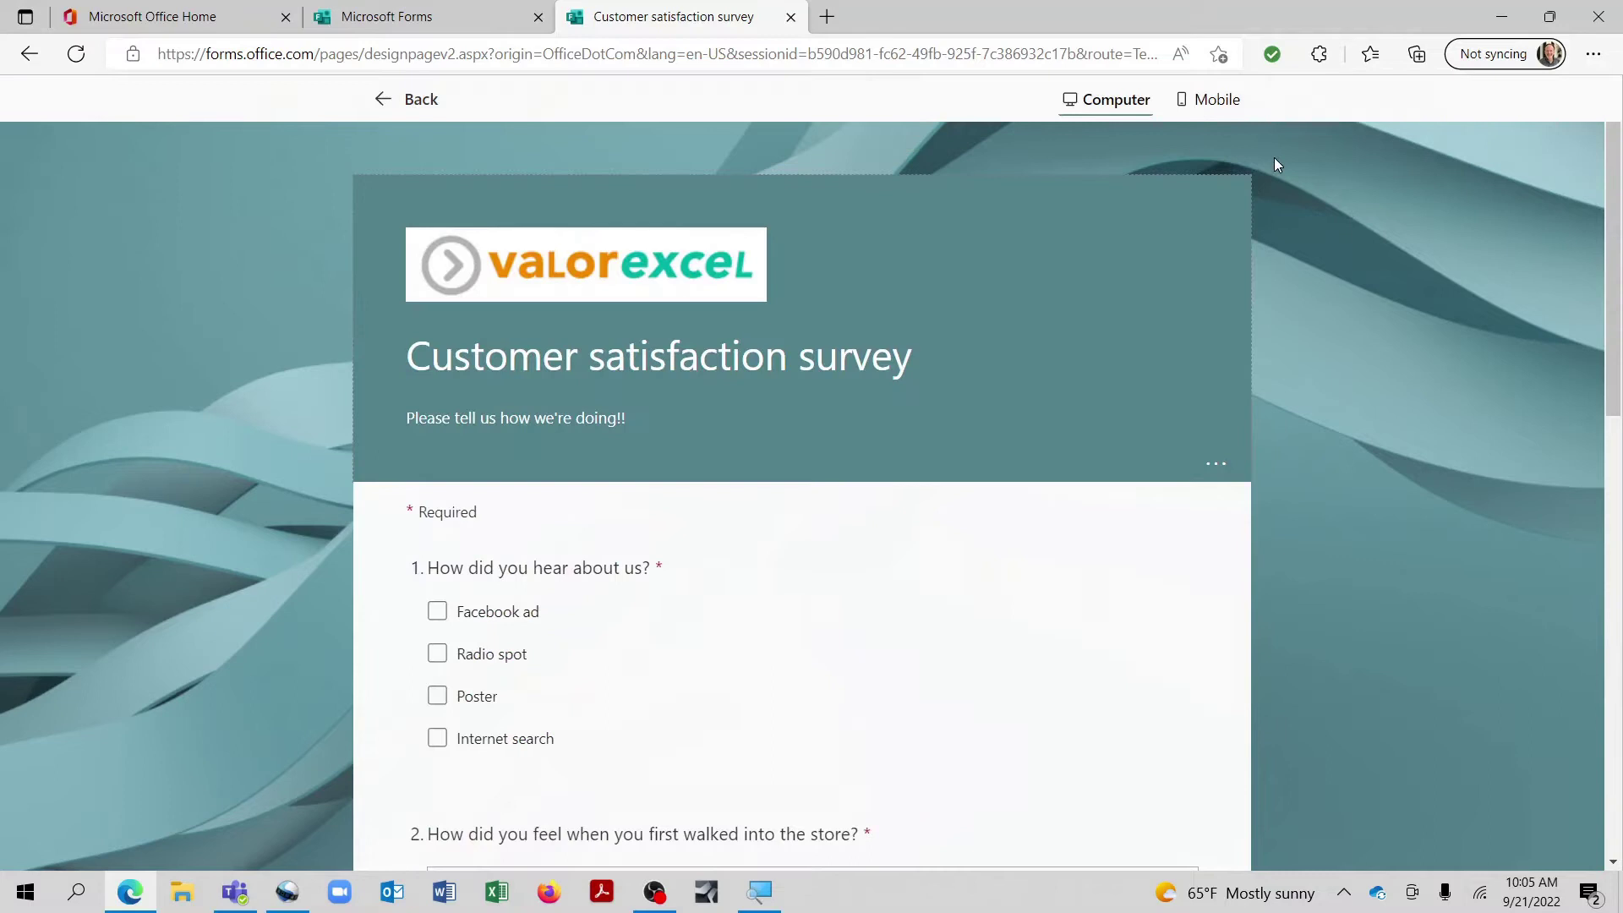
scroll(880, 504, "down", 15)
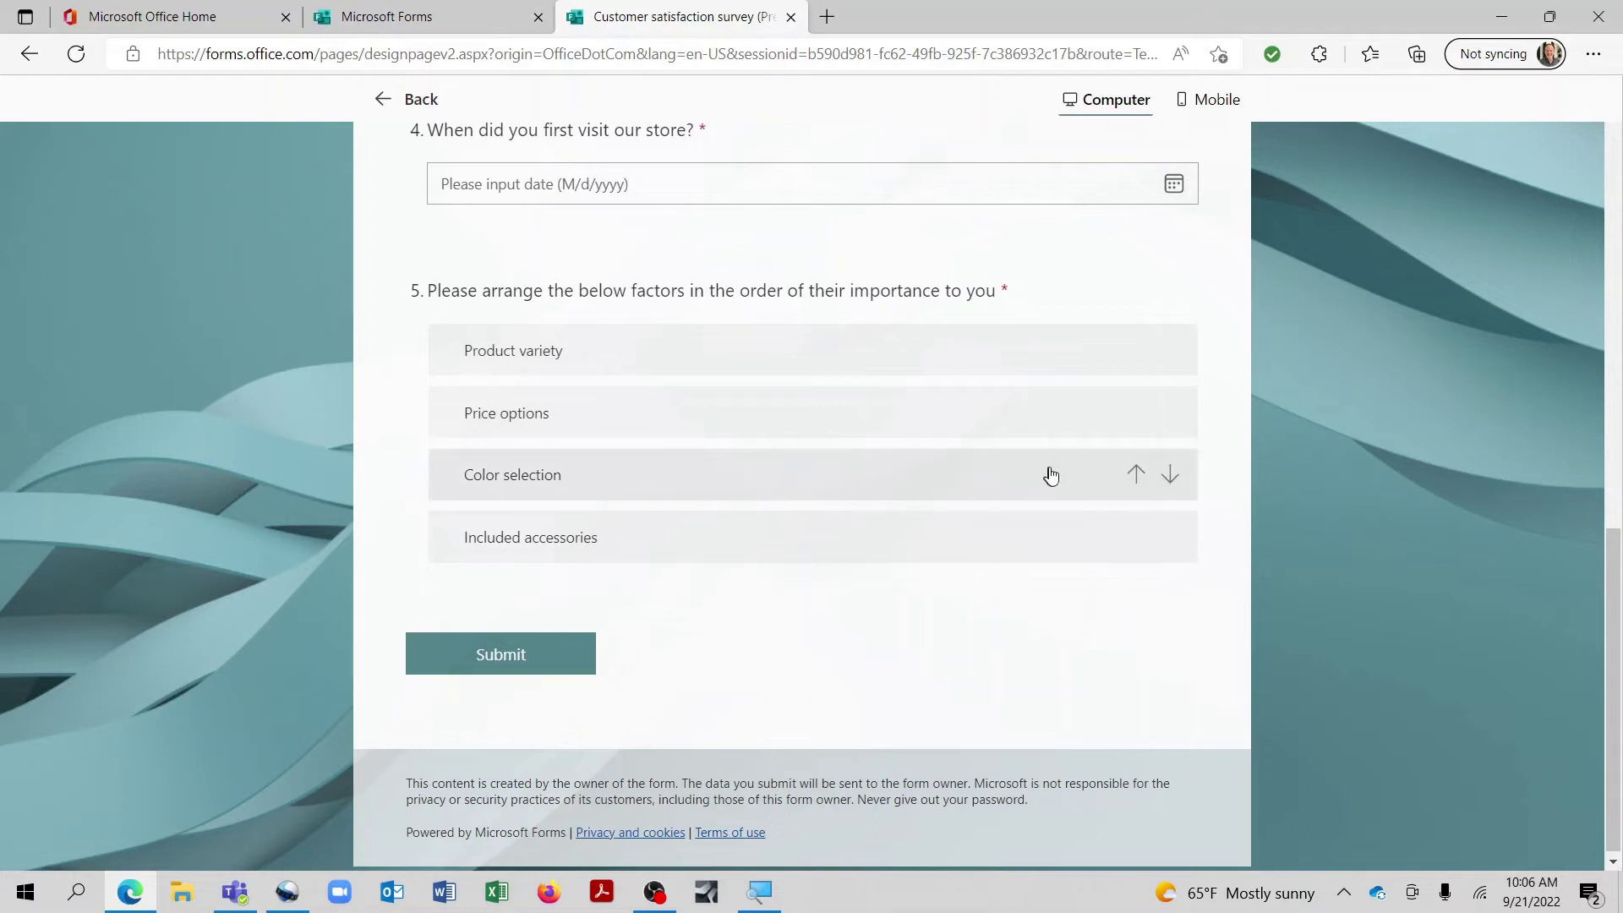
left_click(1136, 478)
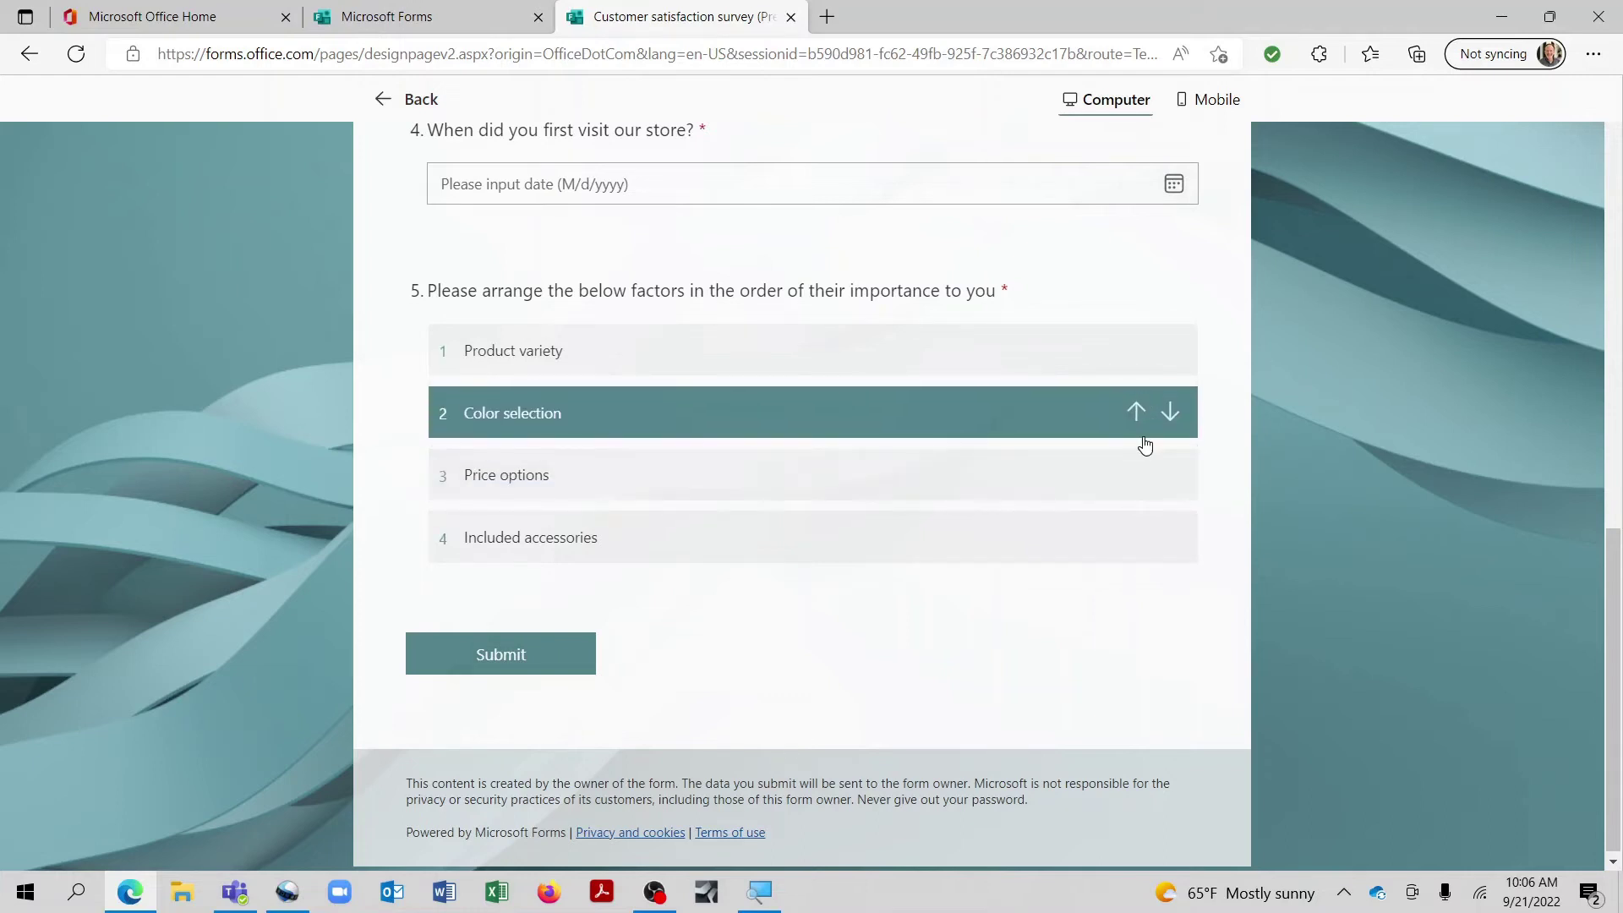
left_click(1135, 416)
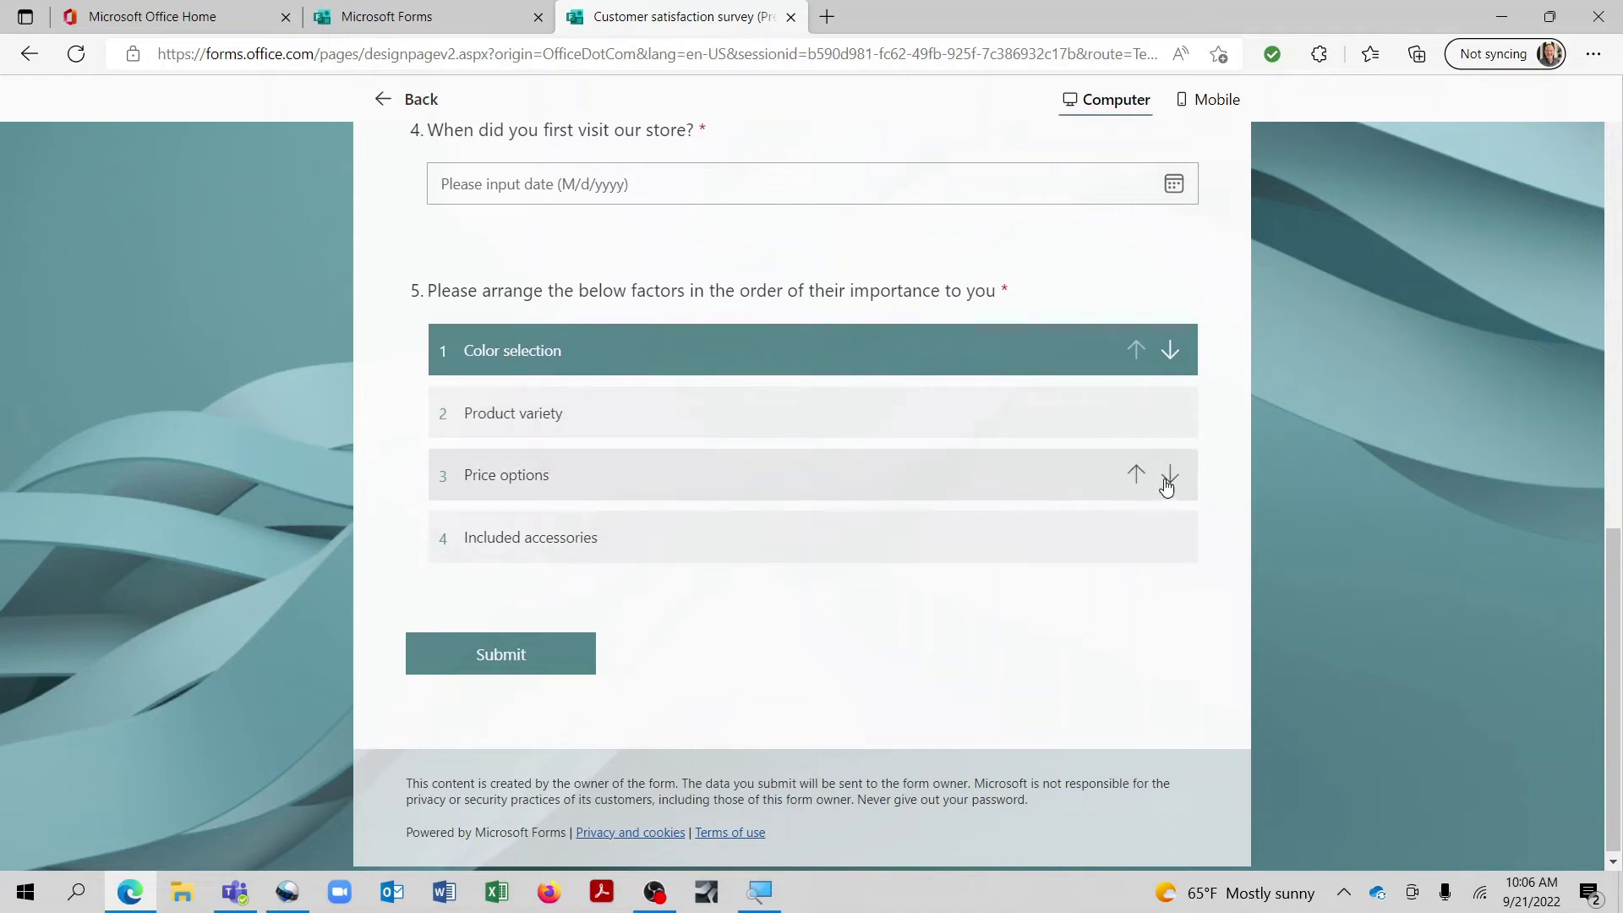
left_click(1169, 476)
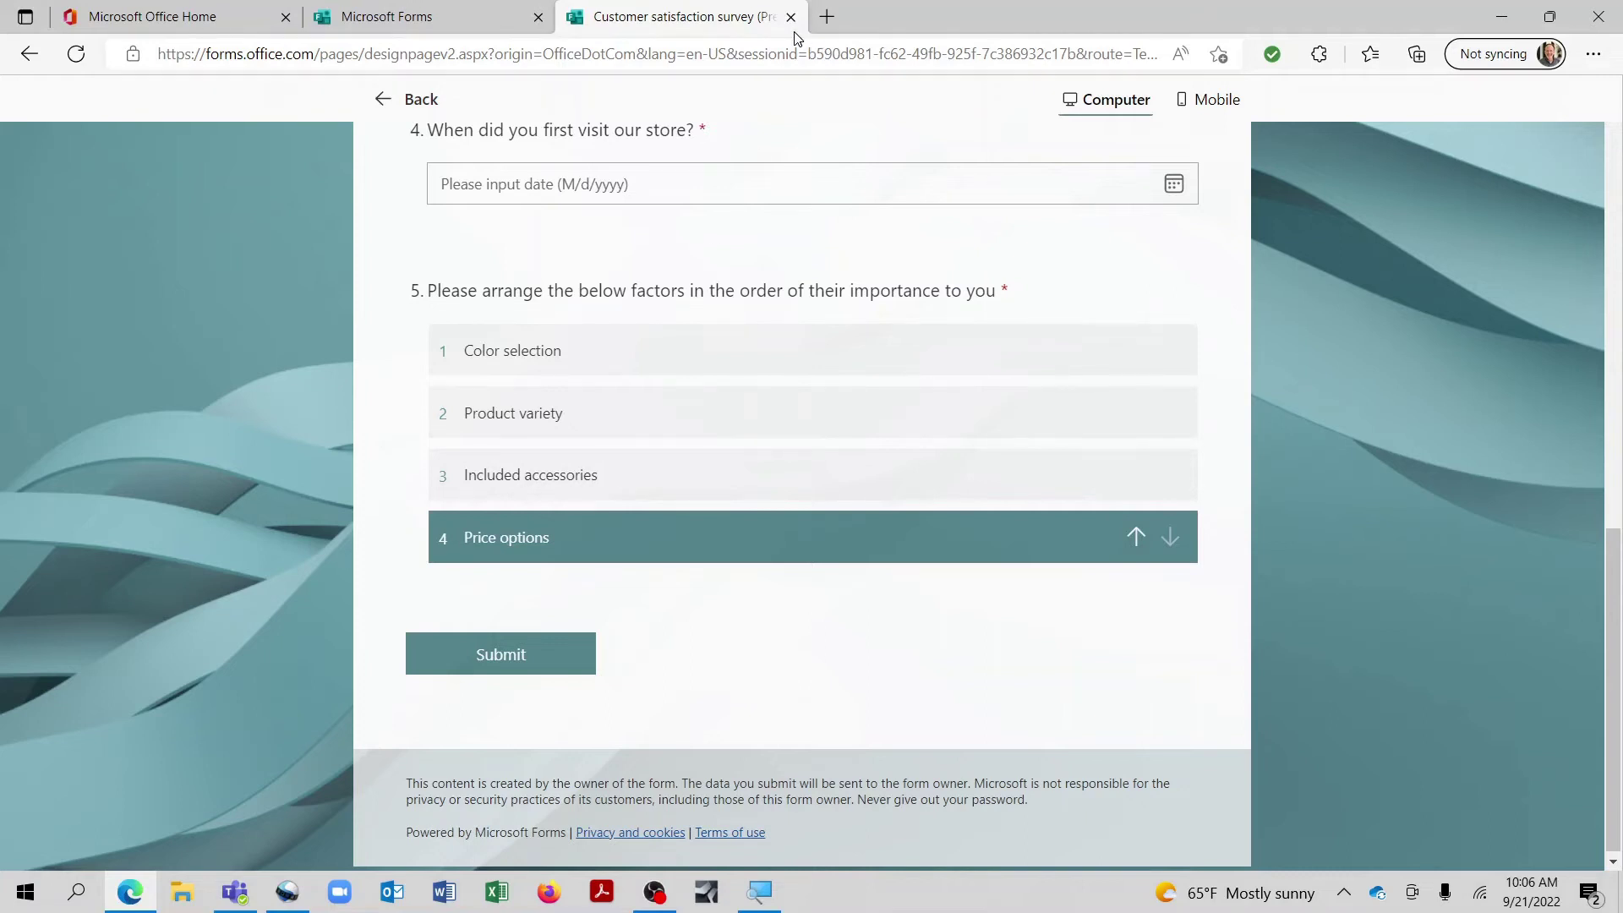
left_click(387, 99)
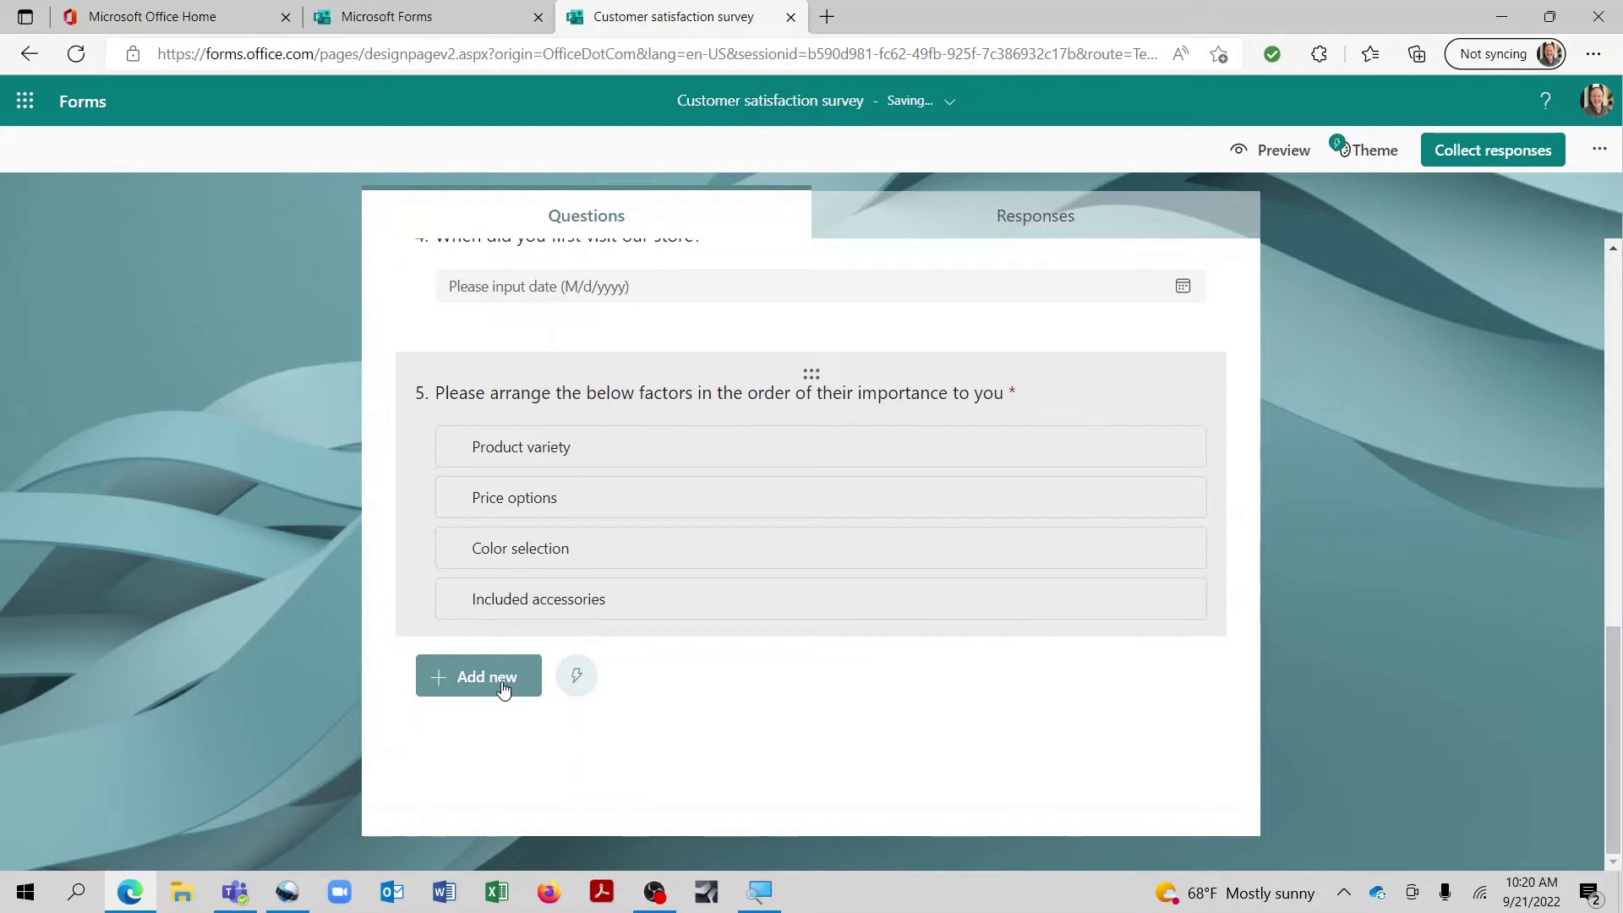
Step: Add Likert question 6 titled 'I was very pleased with the experience I had with'
left_click(504, 680)
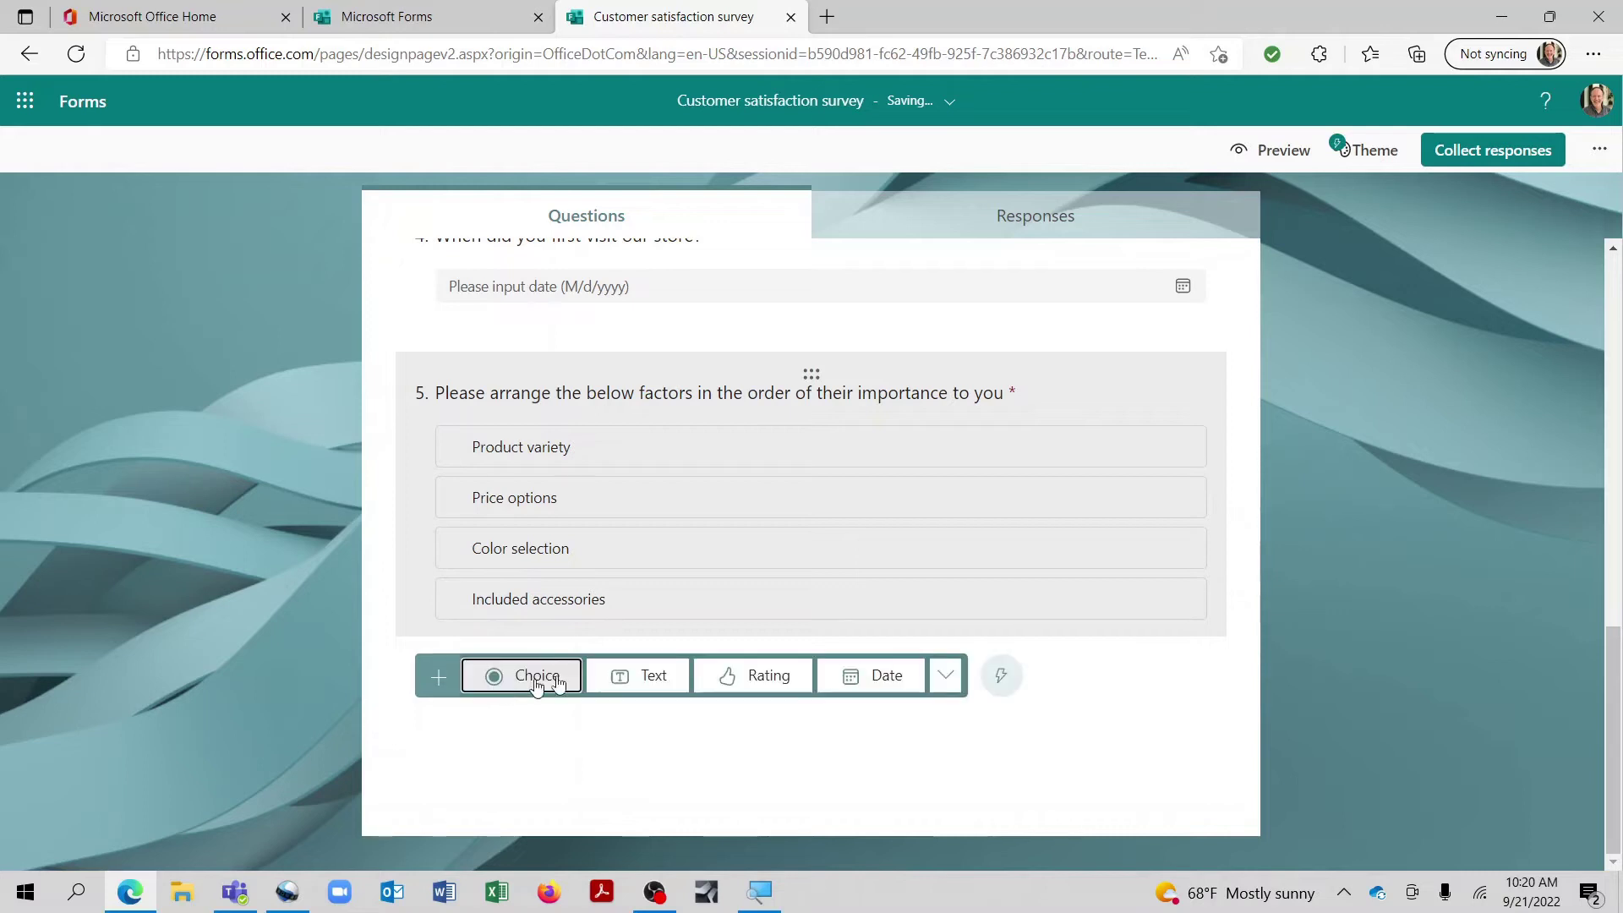
left_click(947, 679)
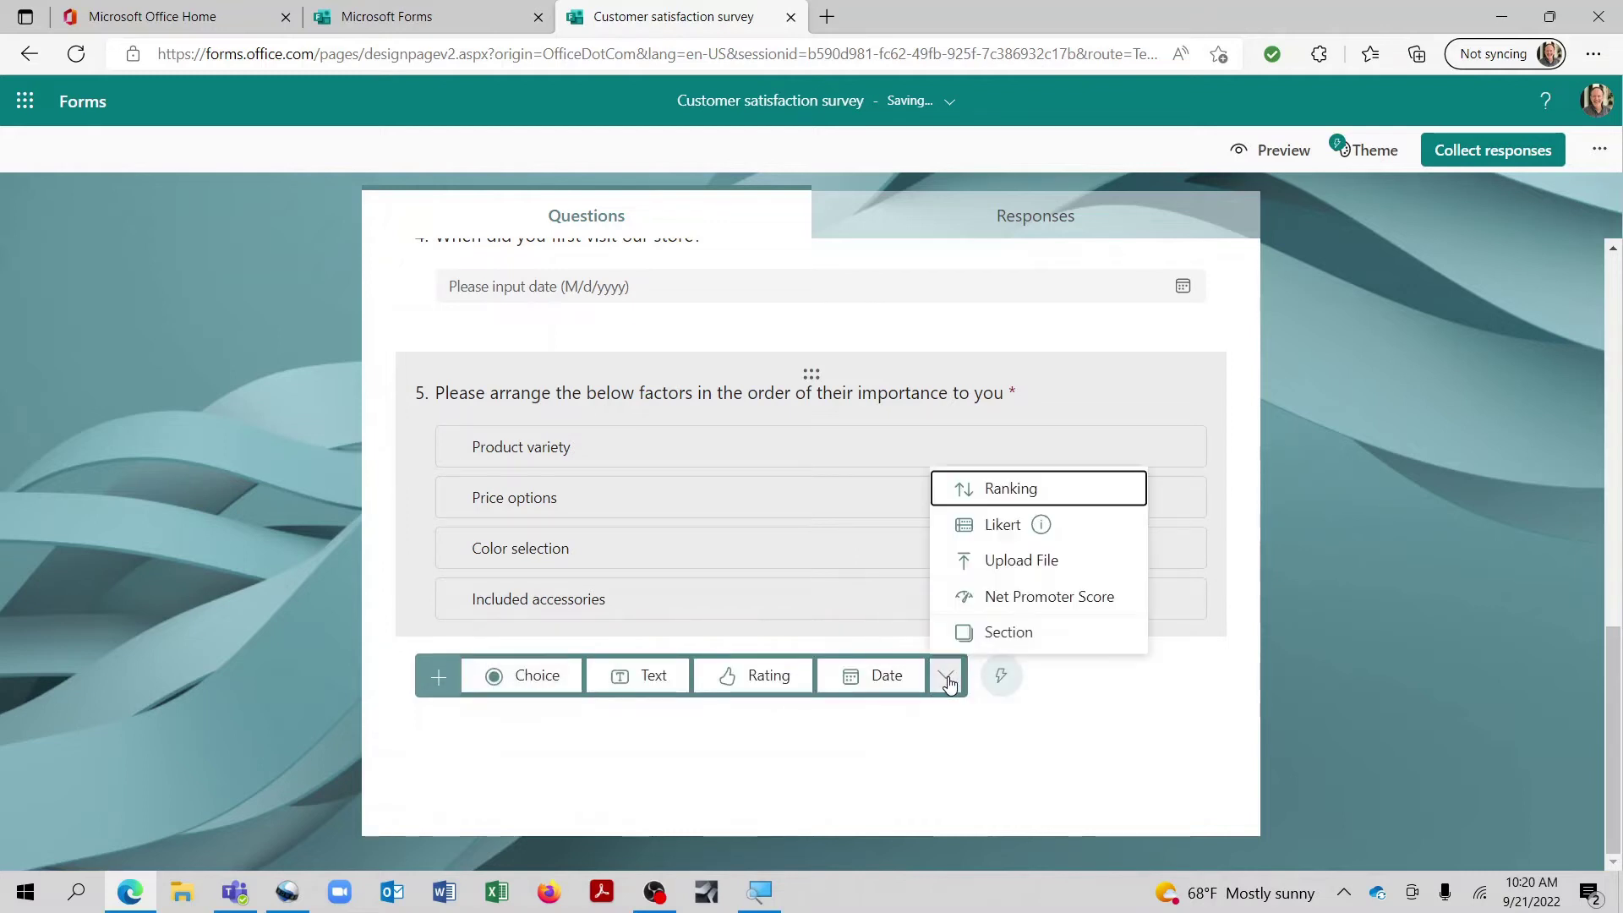
left_click(993, 528)
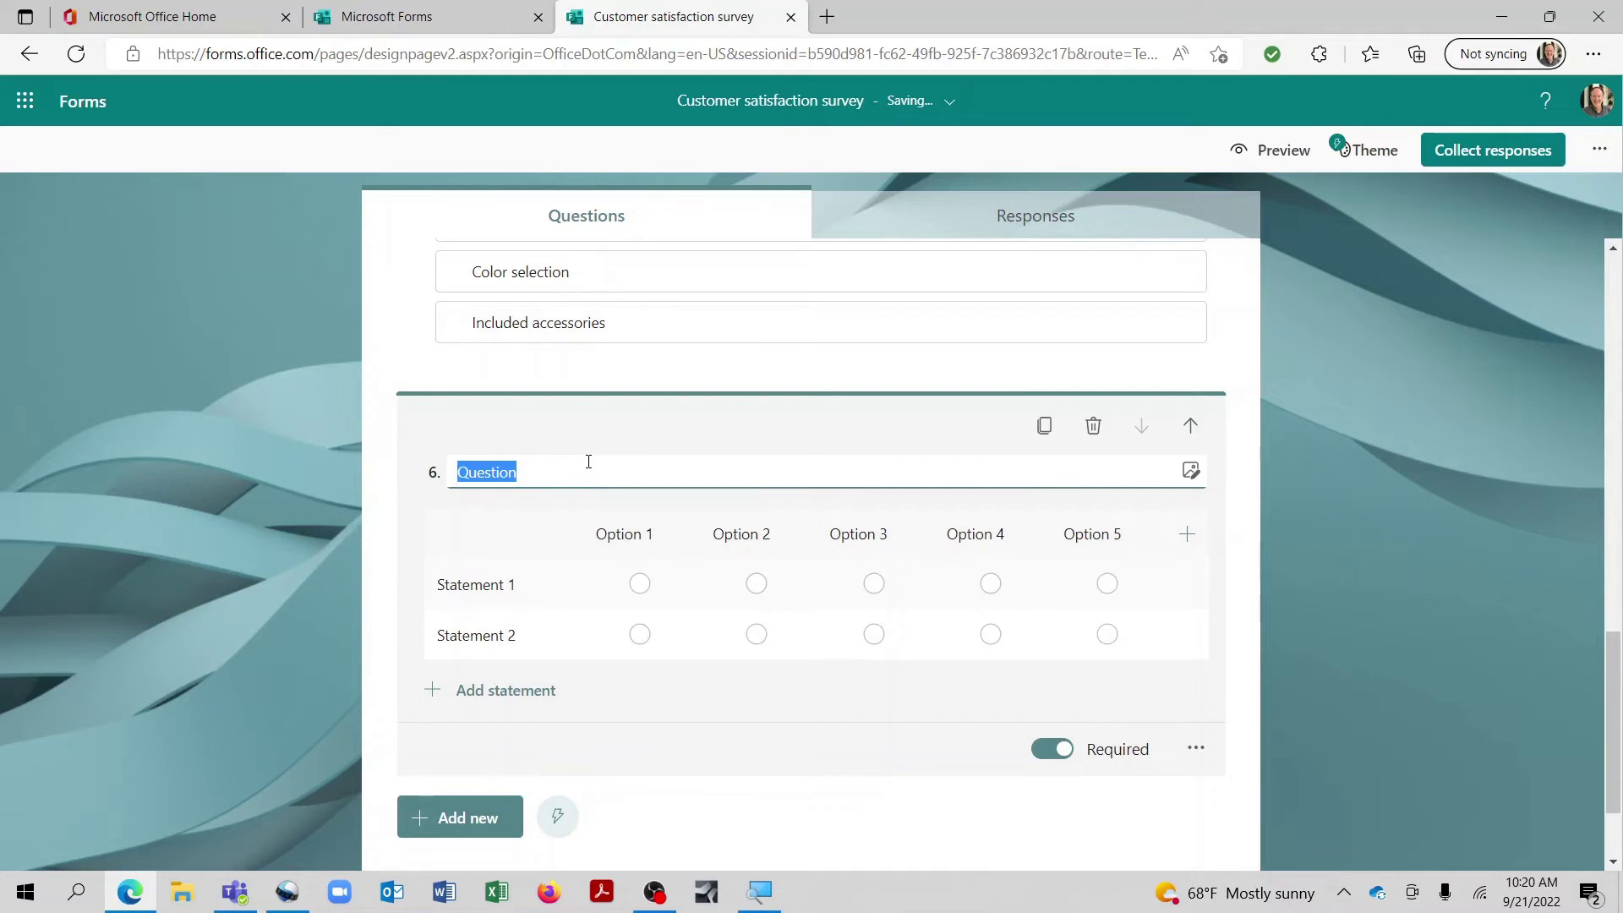
type("I was very pleased wi")
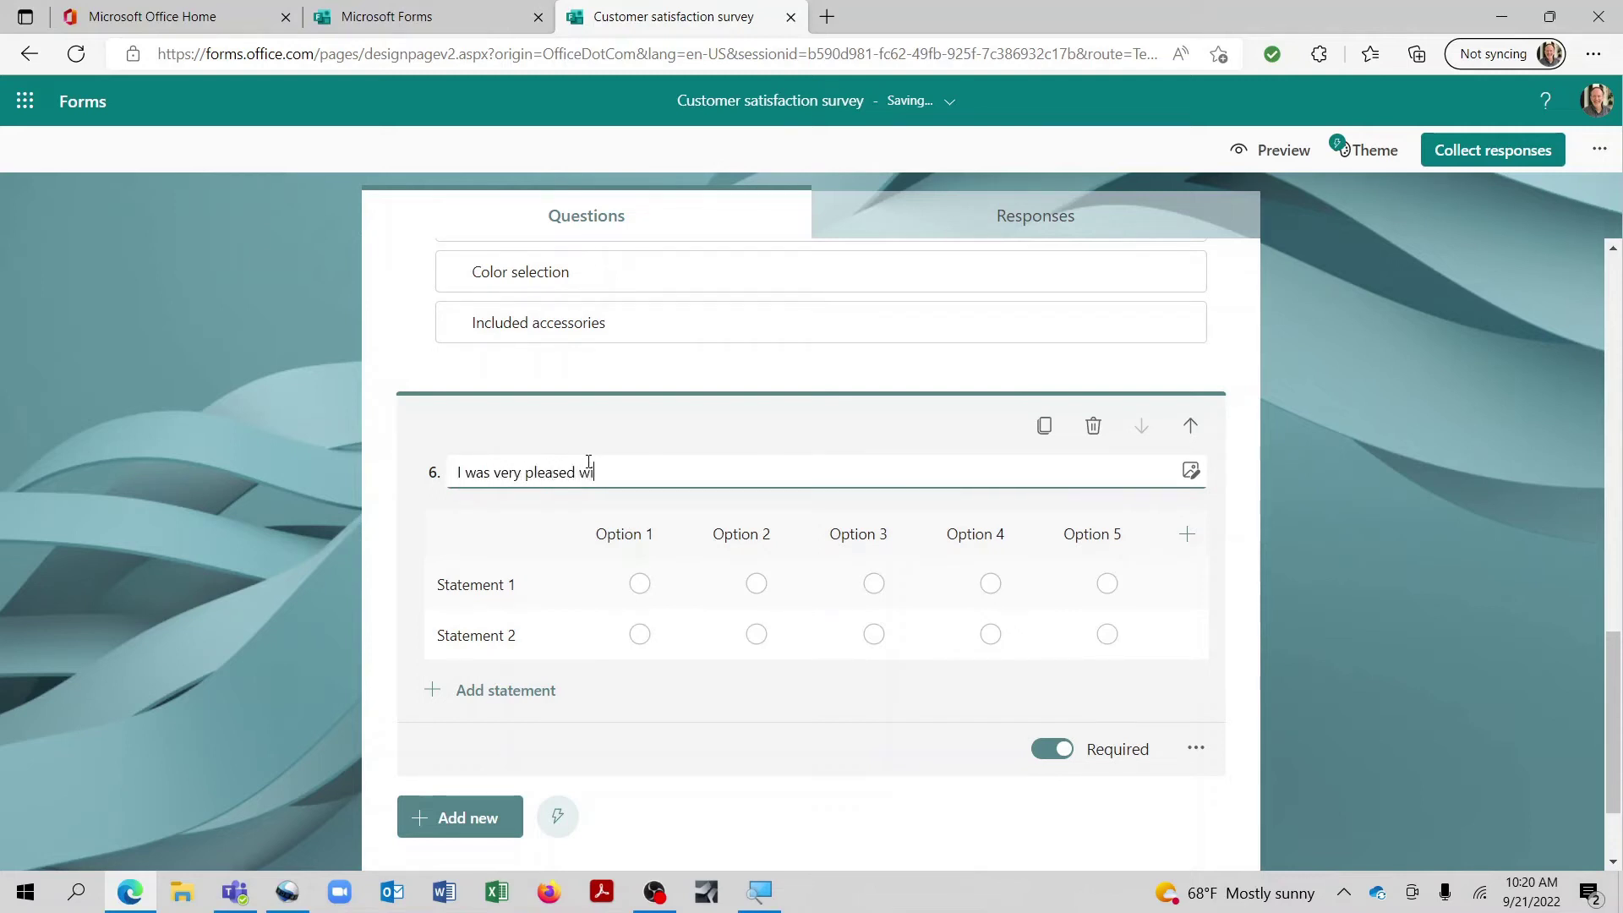
type("th the experience I had with")
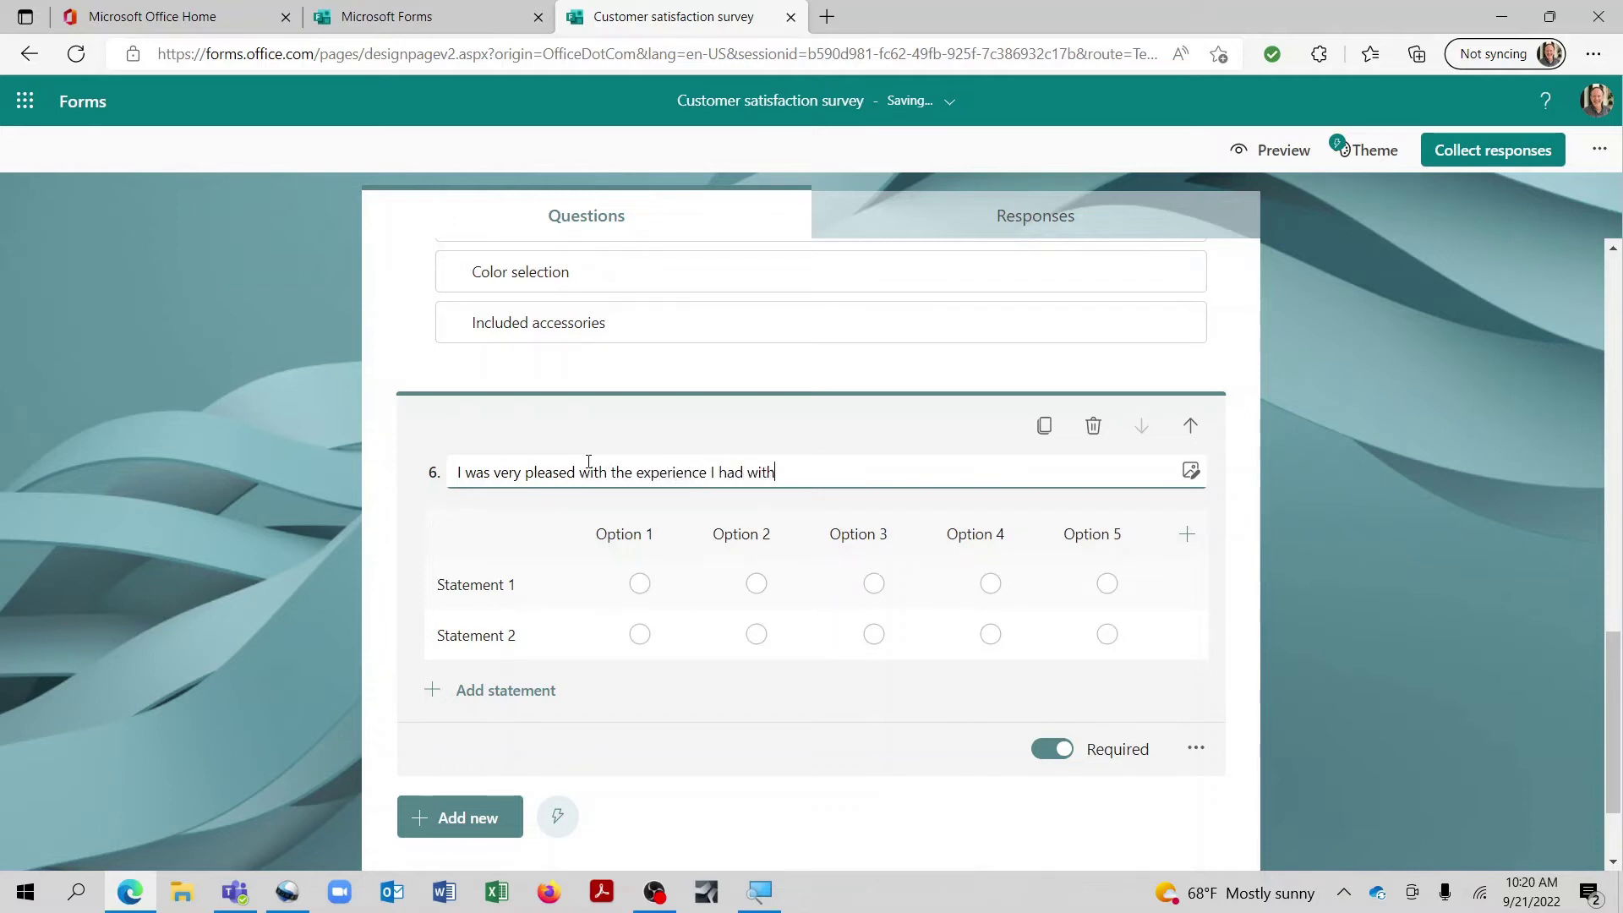
Step: Set the statements to Website, Parking and Inventory, with Agree plus all suggested agreement columns
left_click(533, 589)
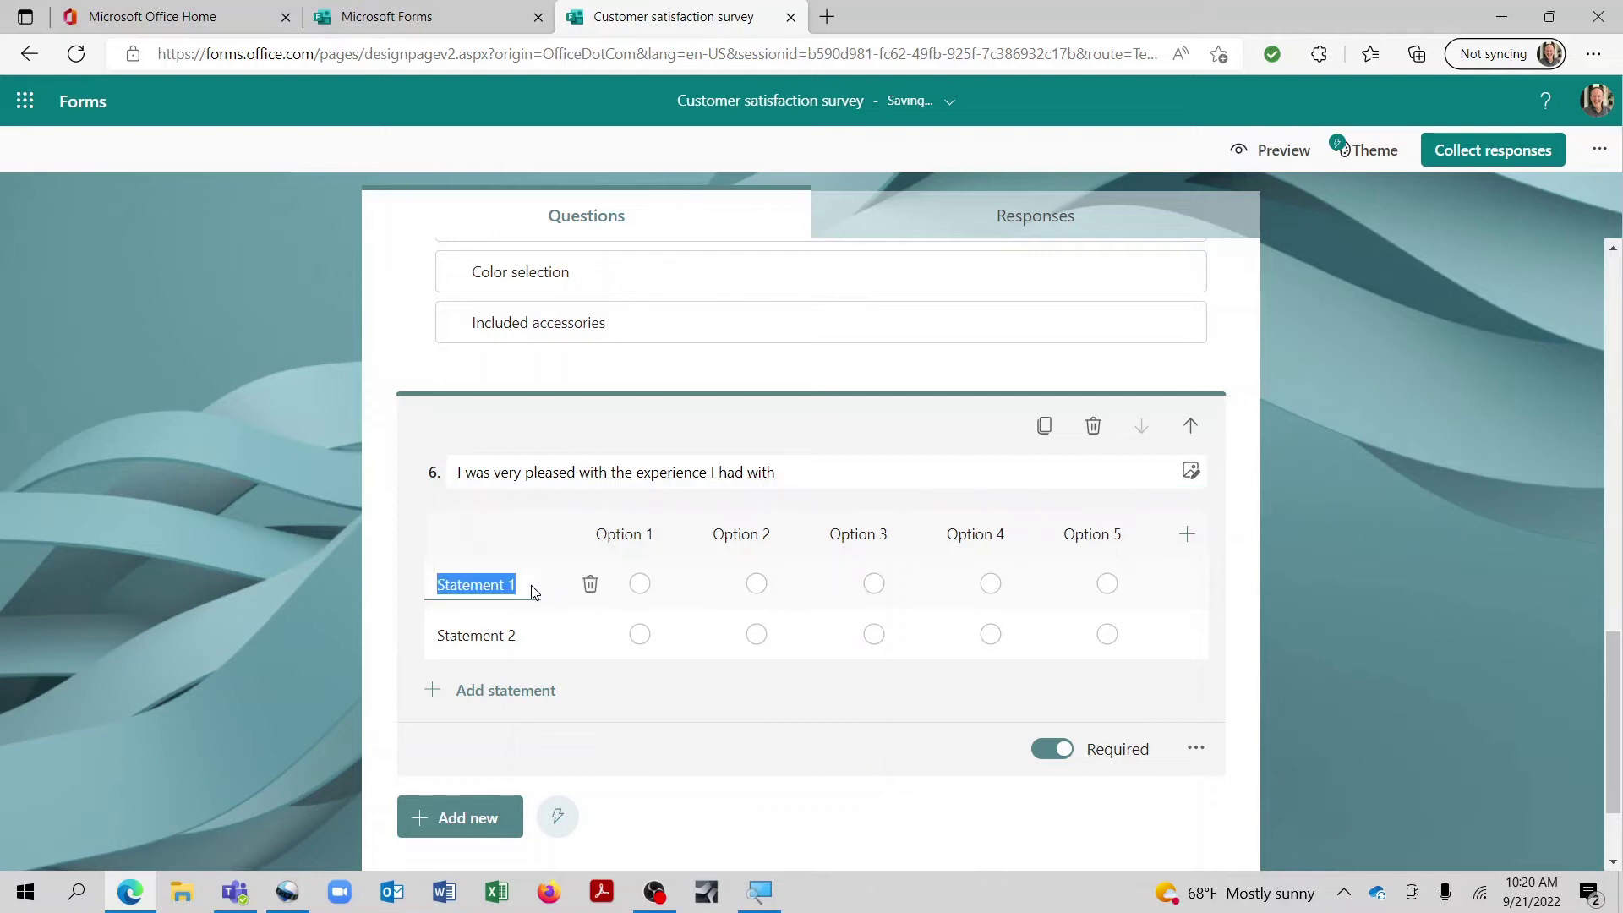
type("Website")
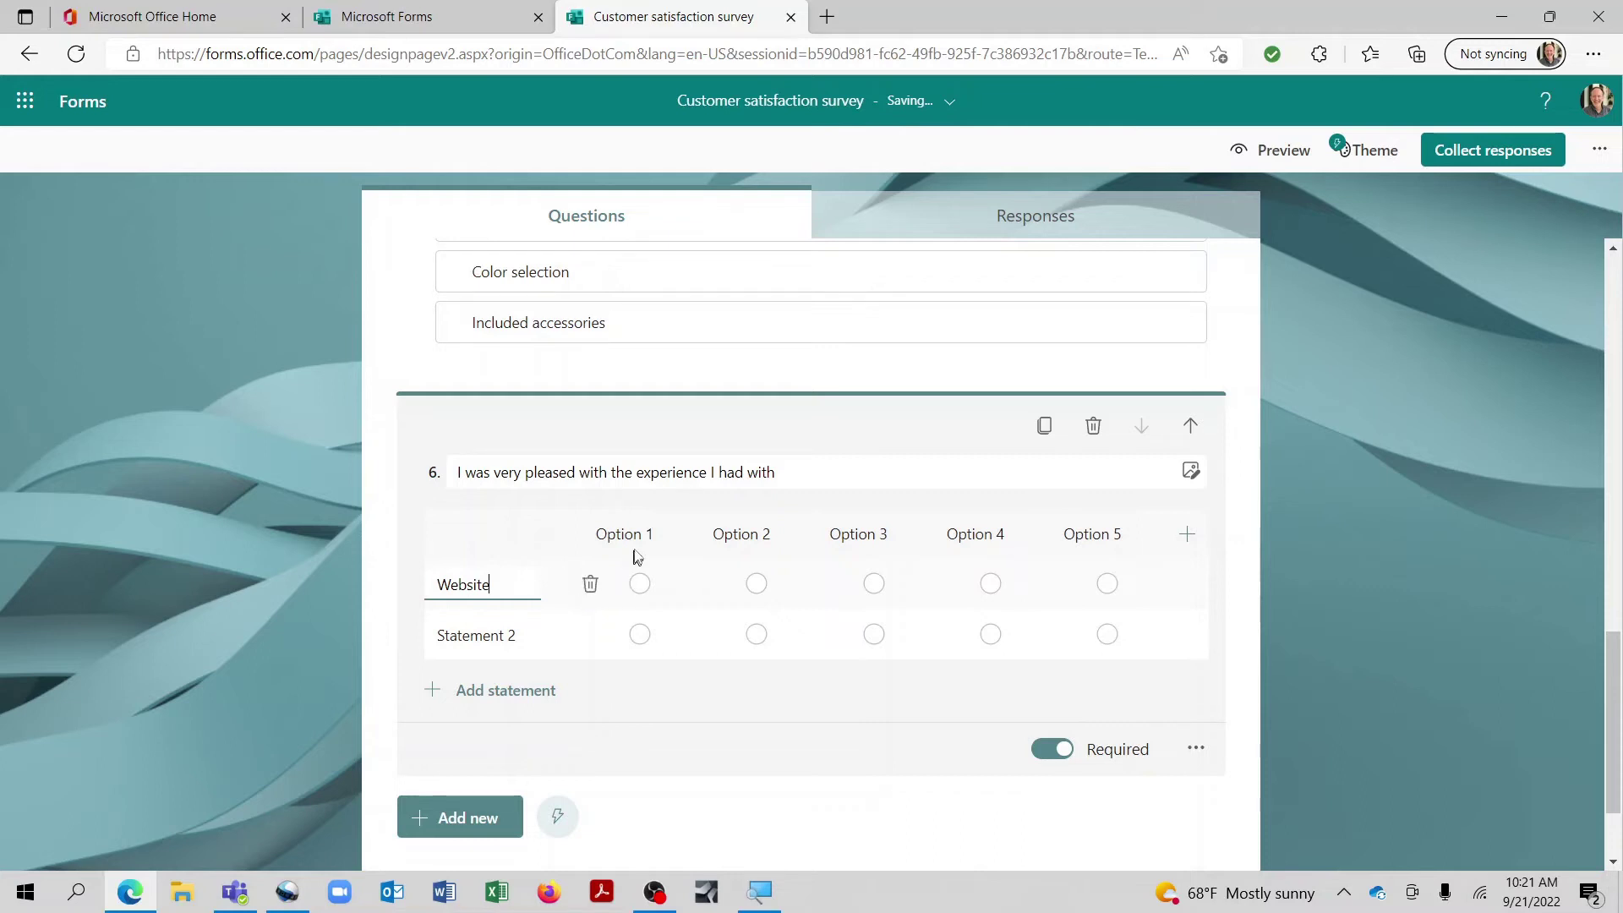
left_click(656, 529)
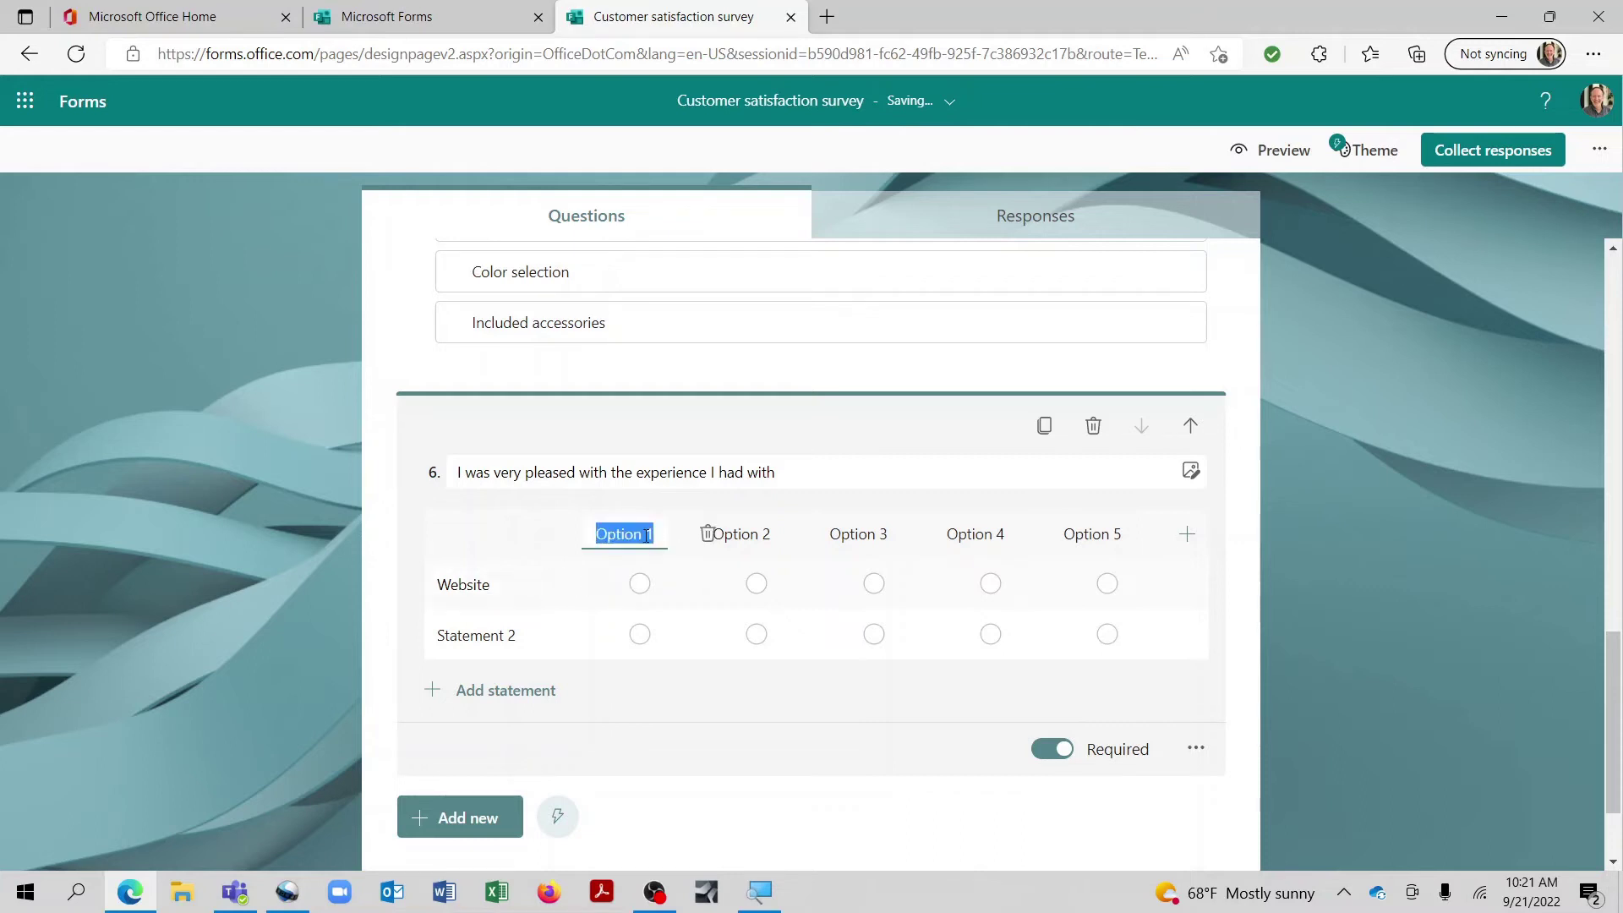
type("Agree")
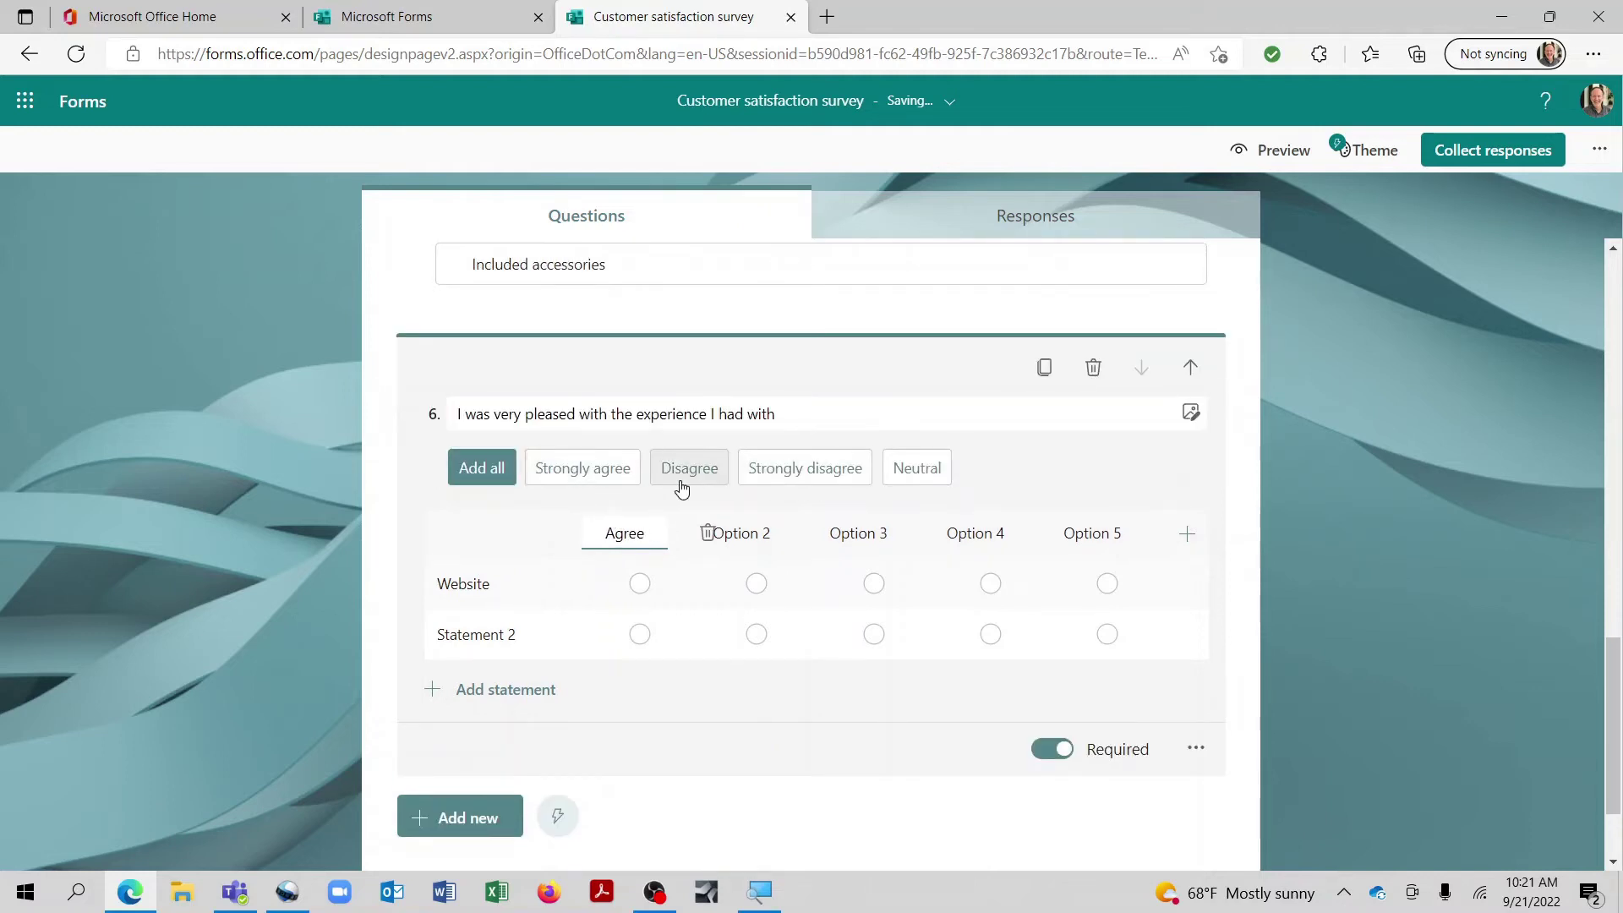
left_click(494, 468)
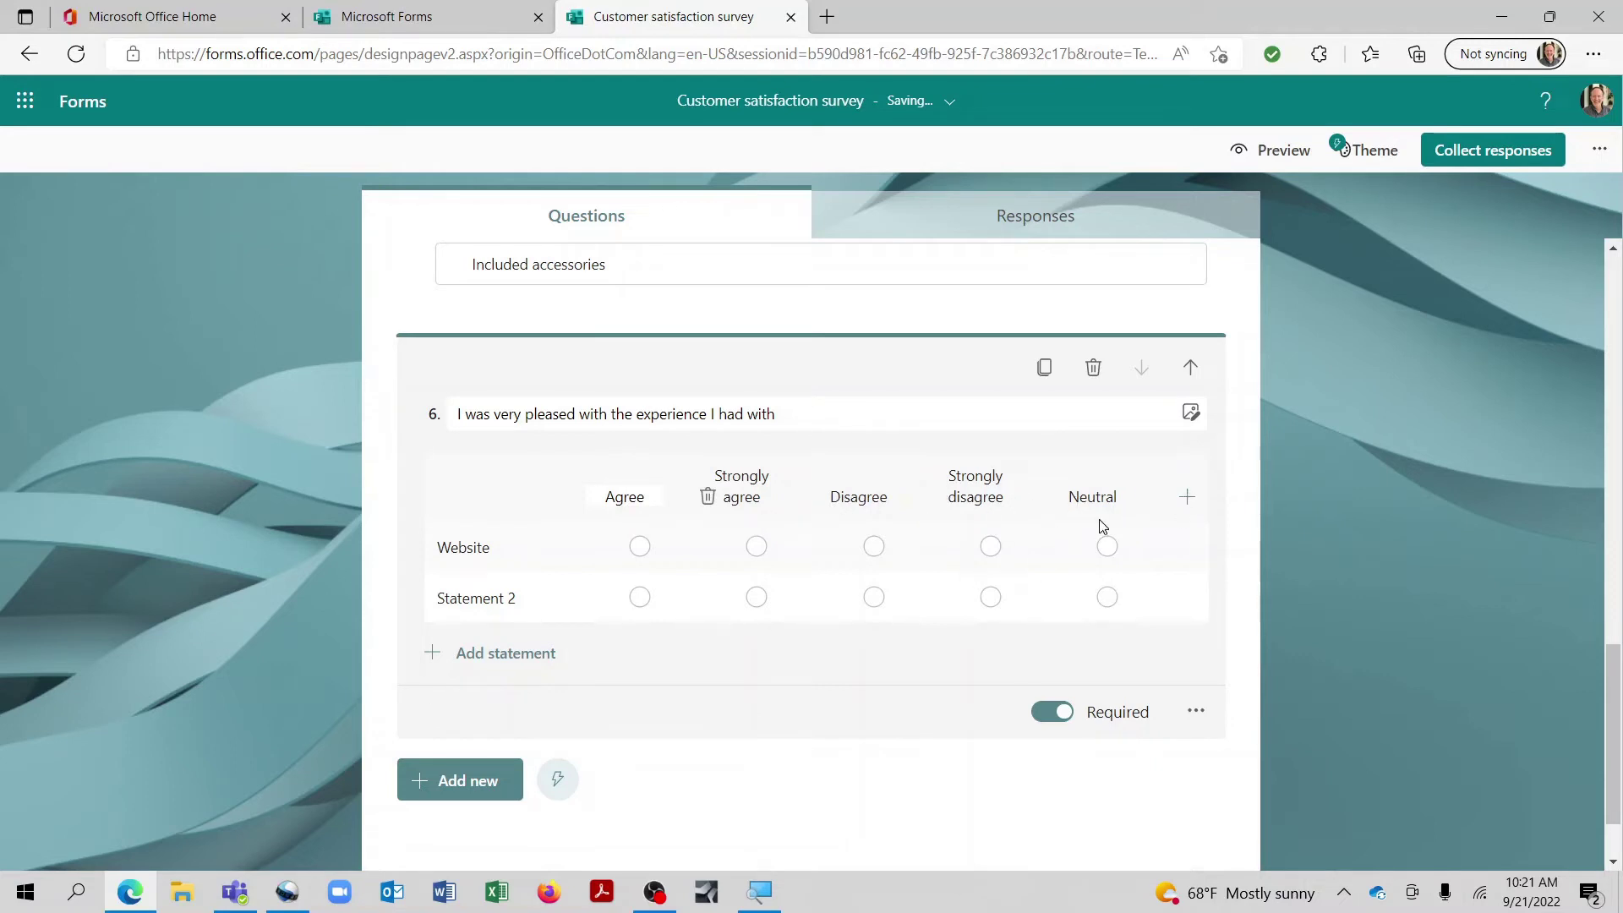
left_click(500, 605)
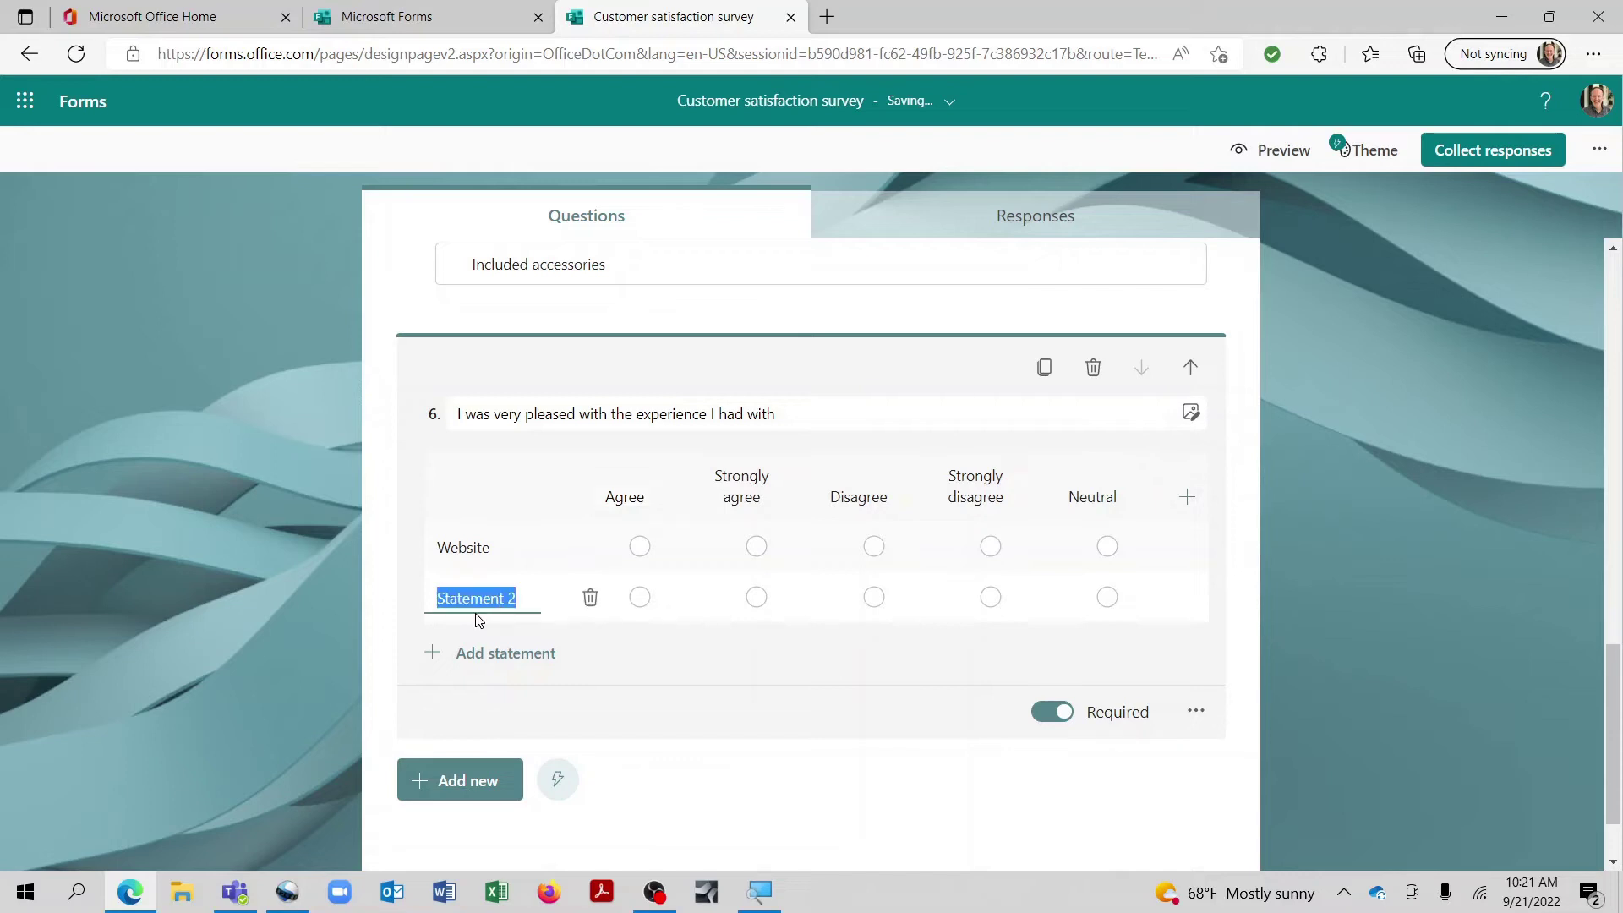
type("Parking")
left_click(473, 653)
type("Inventory")
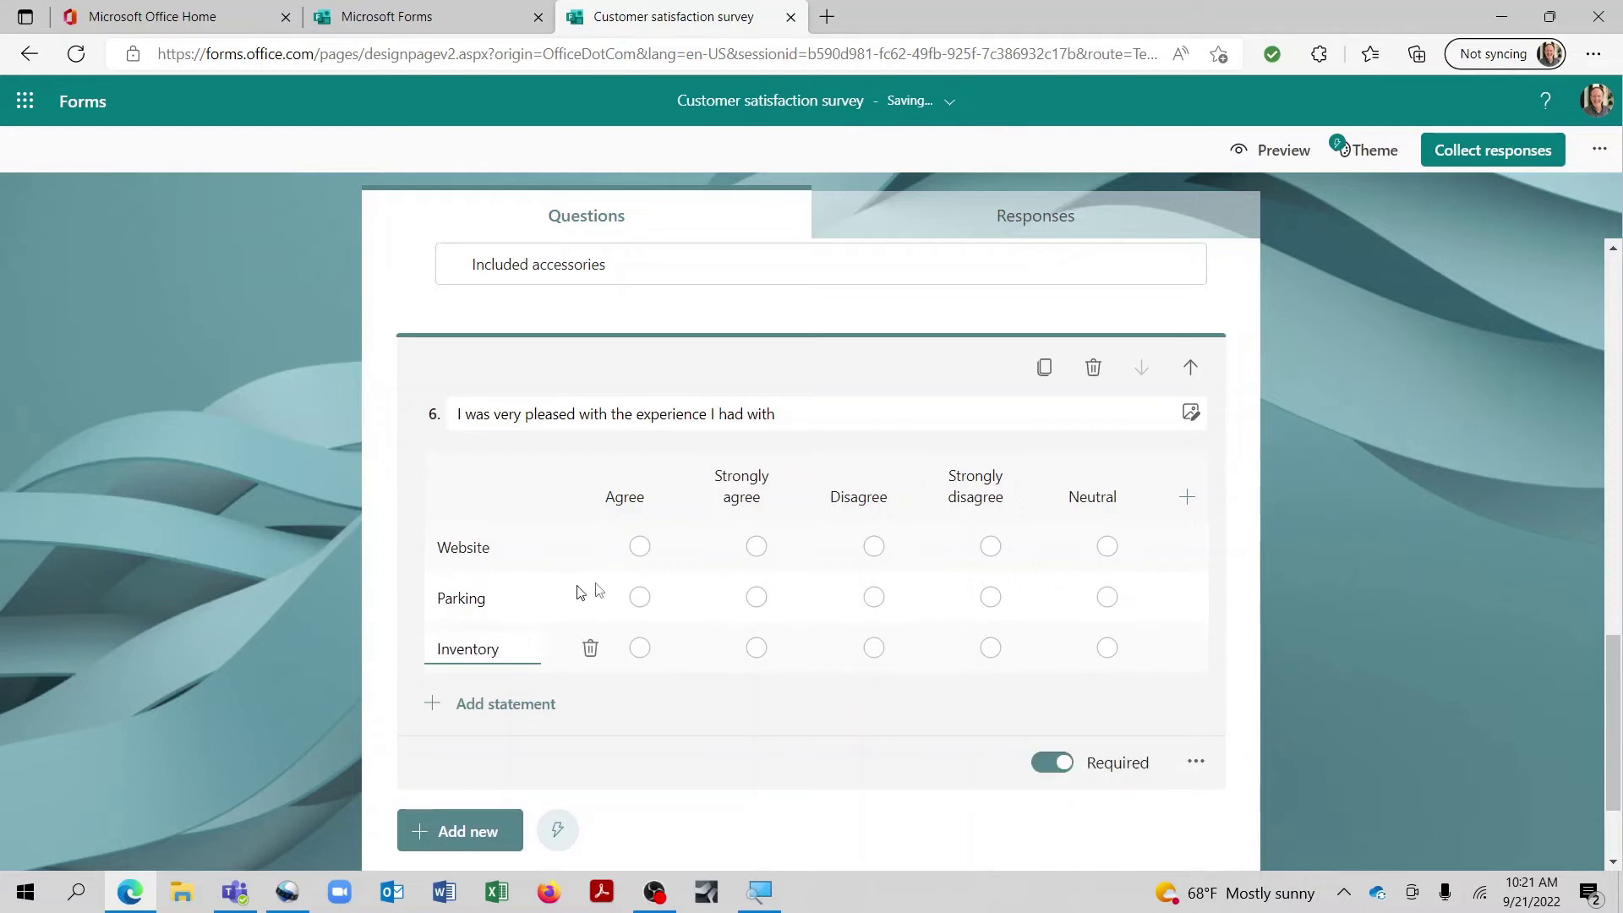
Step: Preview the Likert question as a respondent and return to the editor
left_click(1280, 139)
scroll(832, 498, "down", 15)
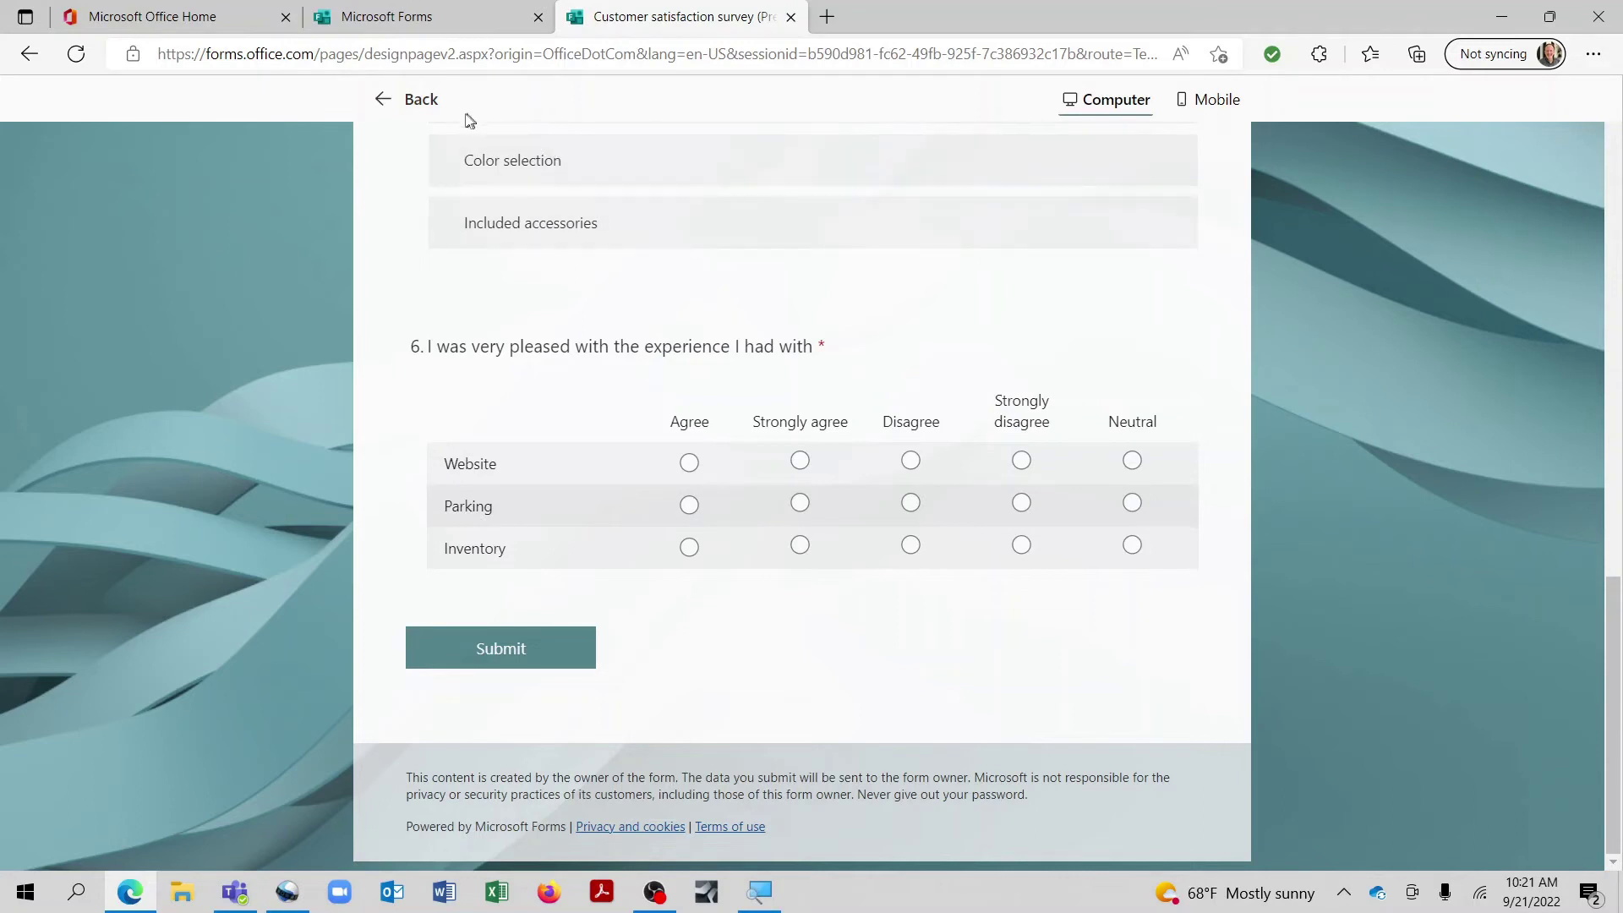
left_click(421, 100)
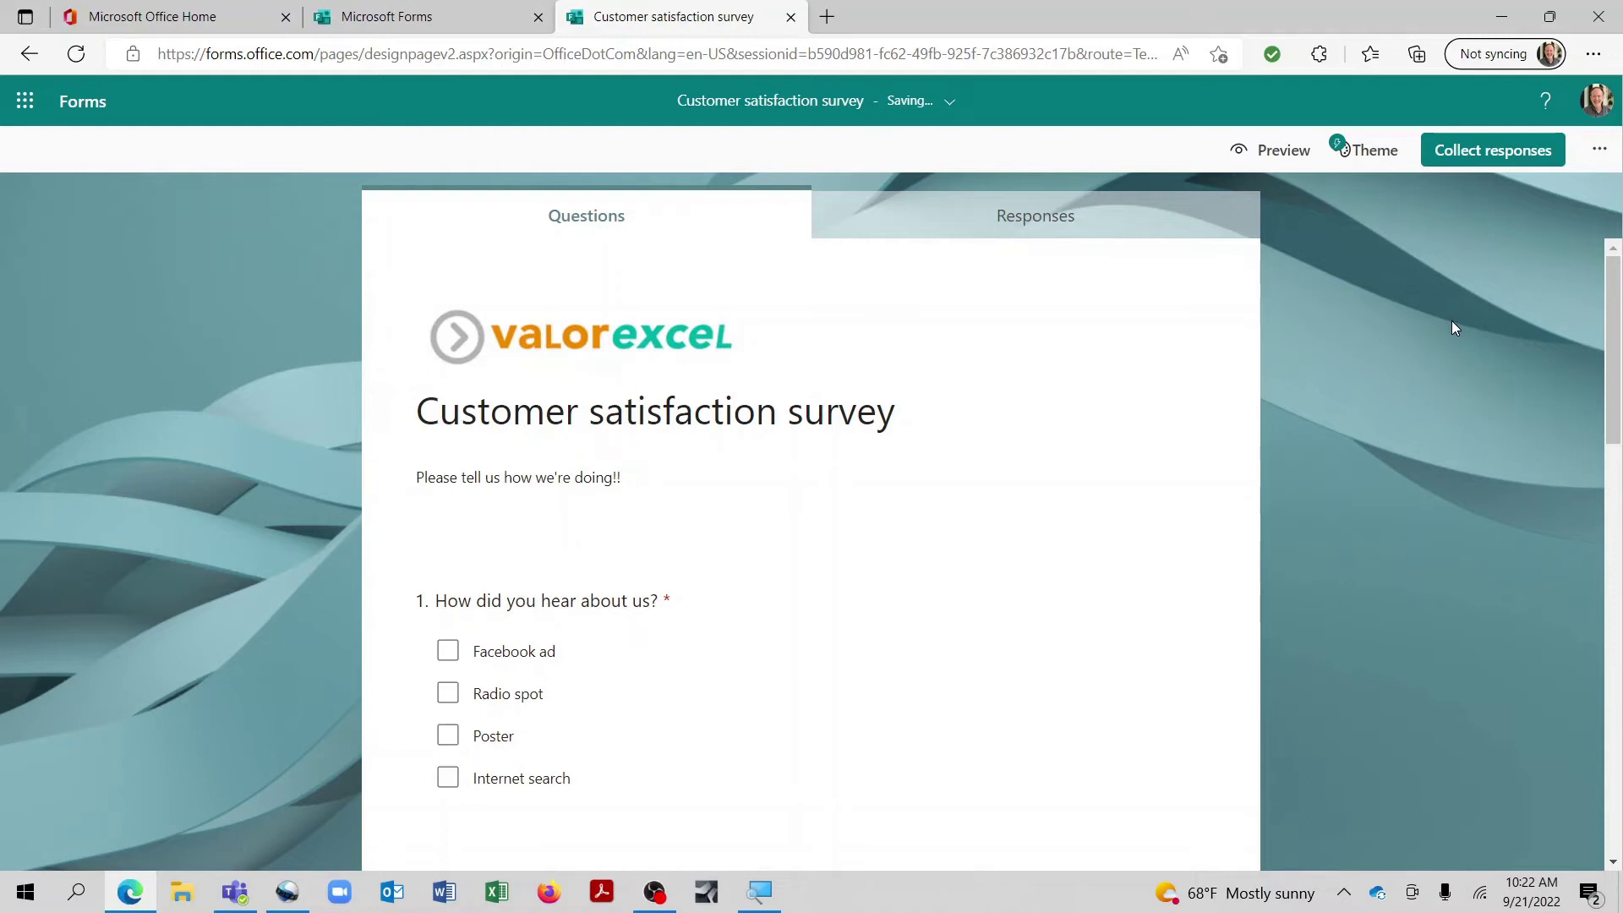
Step: Set the survey so anyone can respond
left_click(1489, 159)
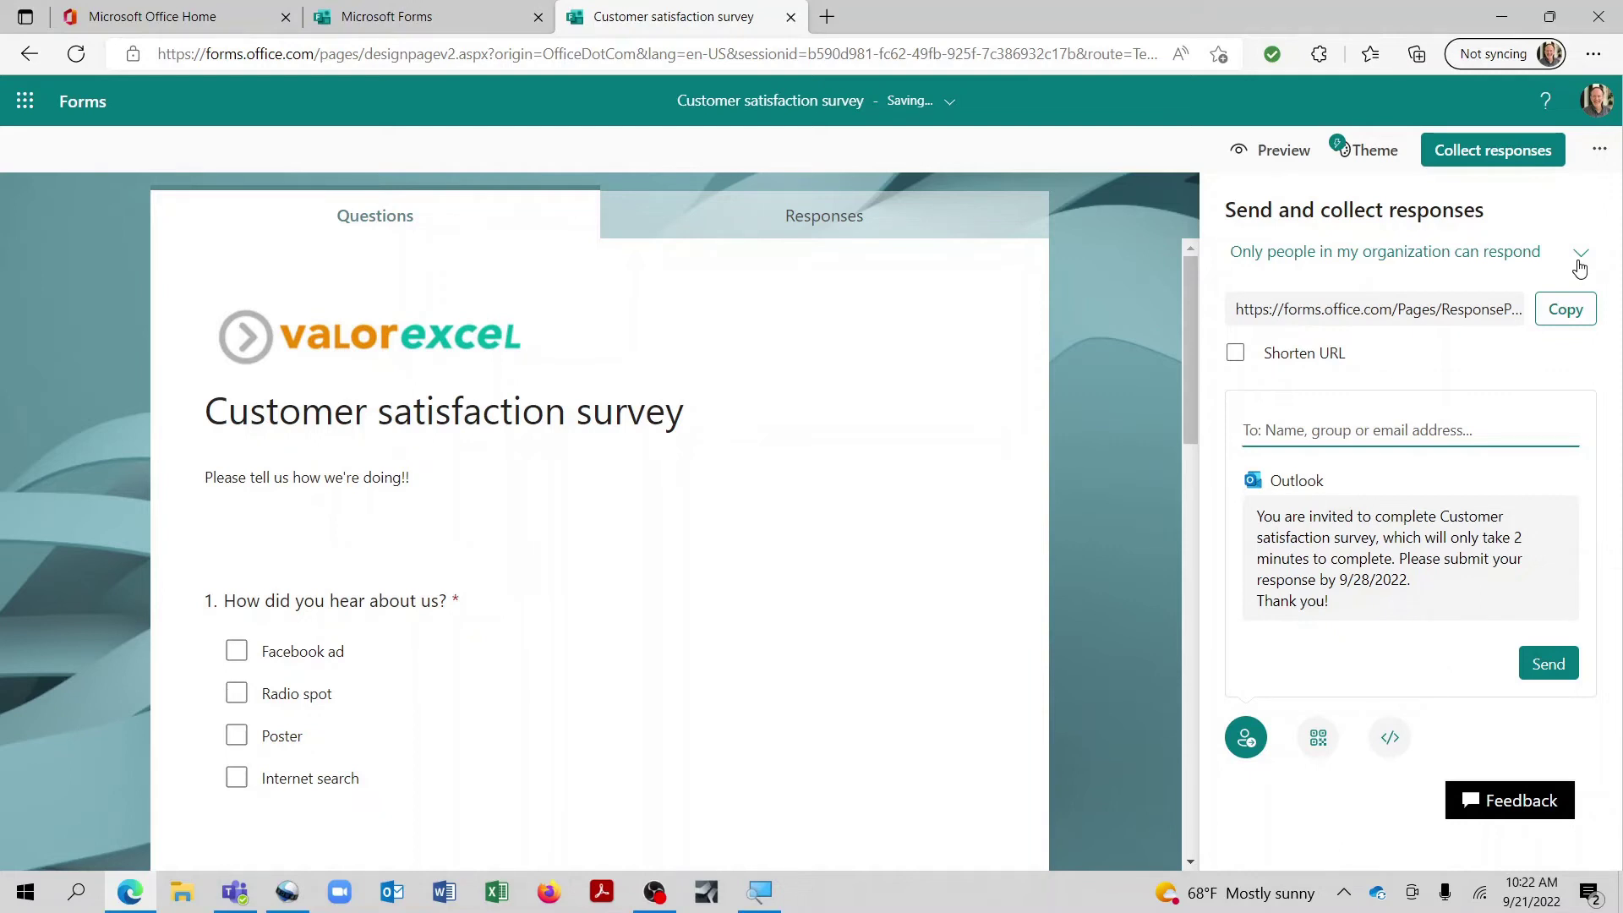
left_click(1579, 264)
left_click(1372, 311)
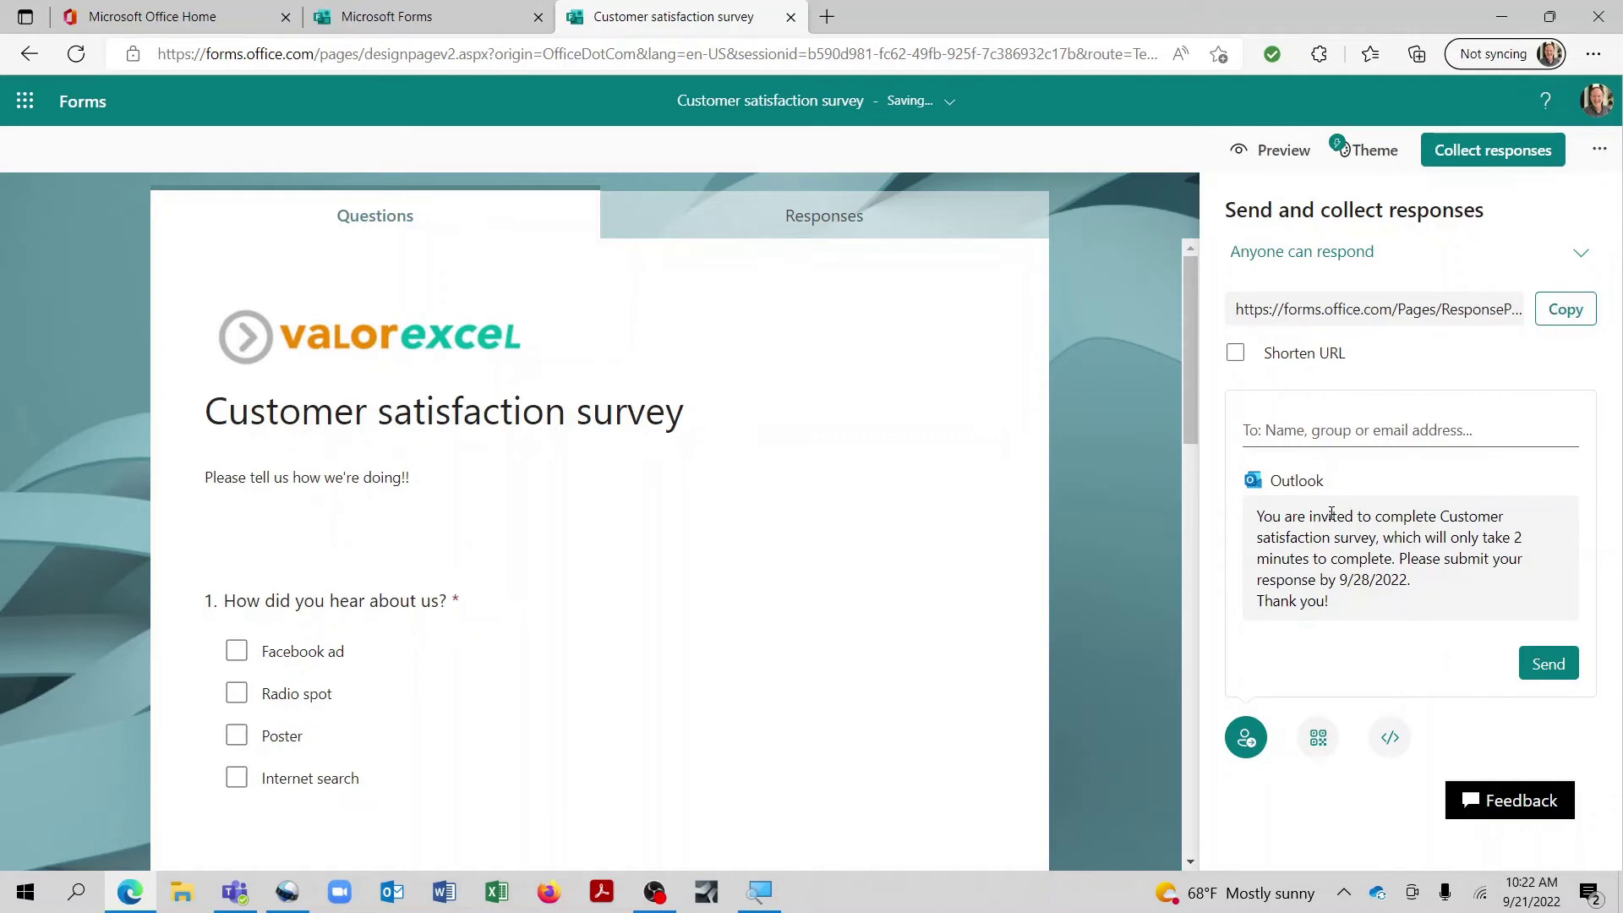
Step: Email the survey invitation to the recipient's address, chosen from the contact suggestion
left_click(1347, 431)
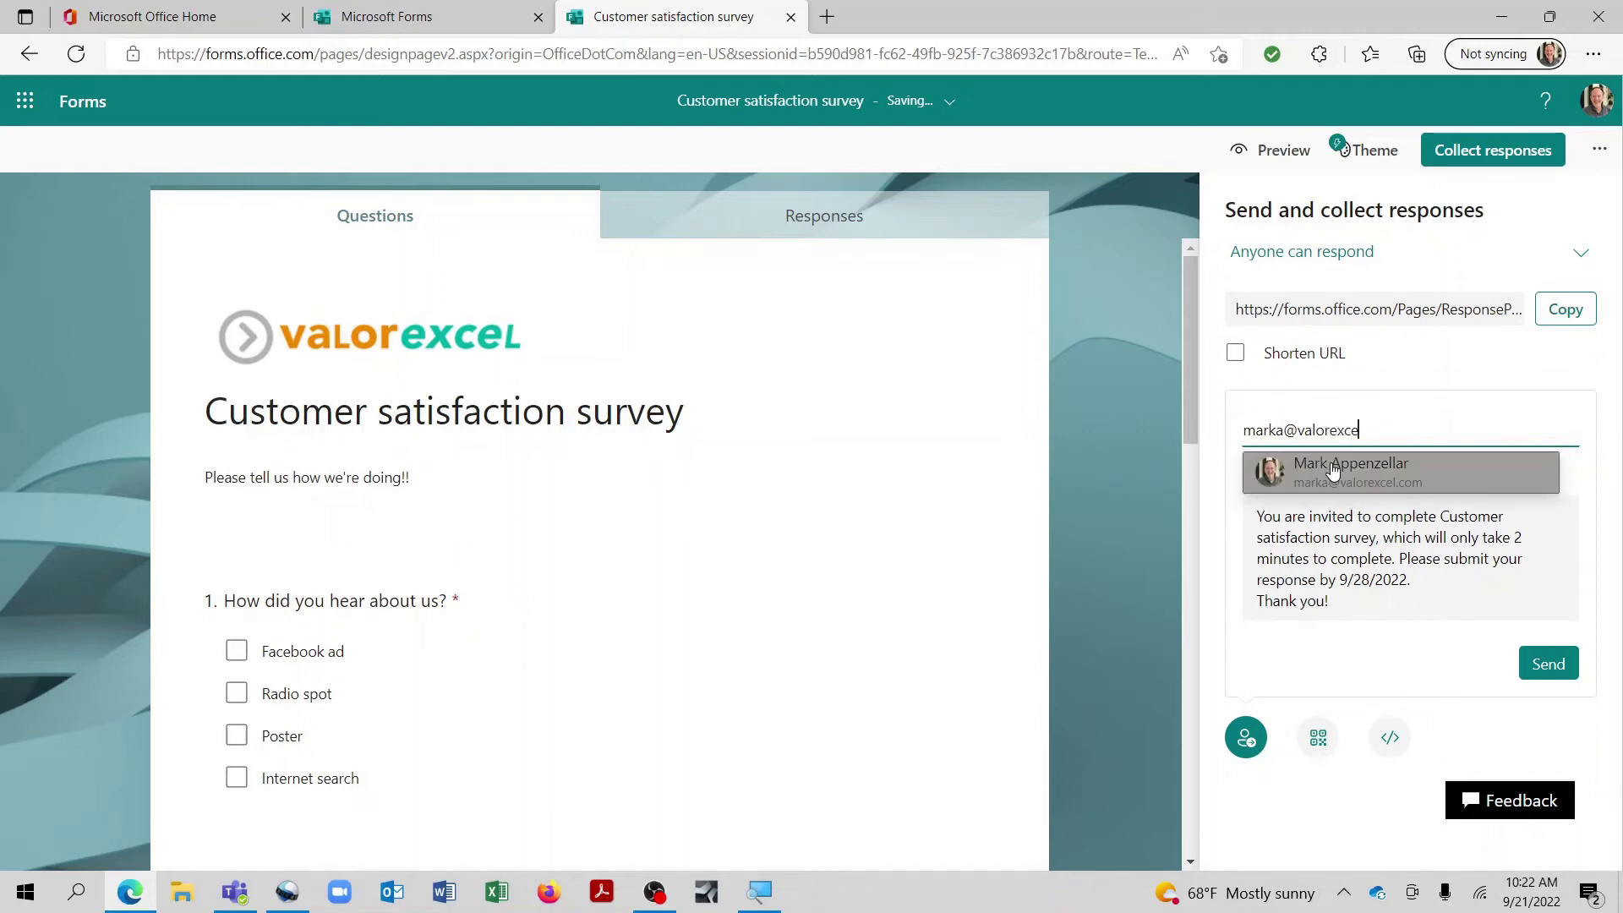
left_click(1333, 470)
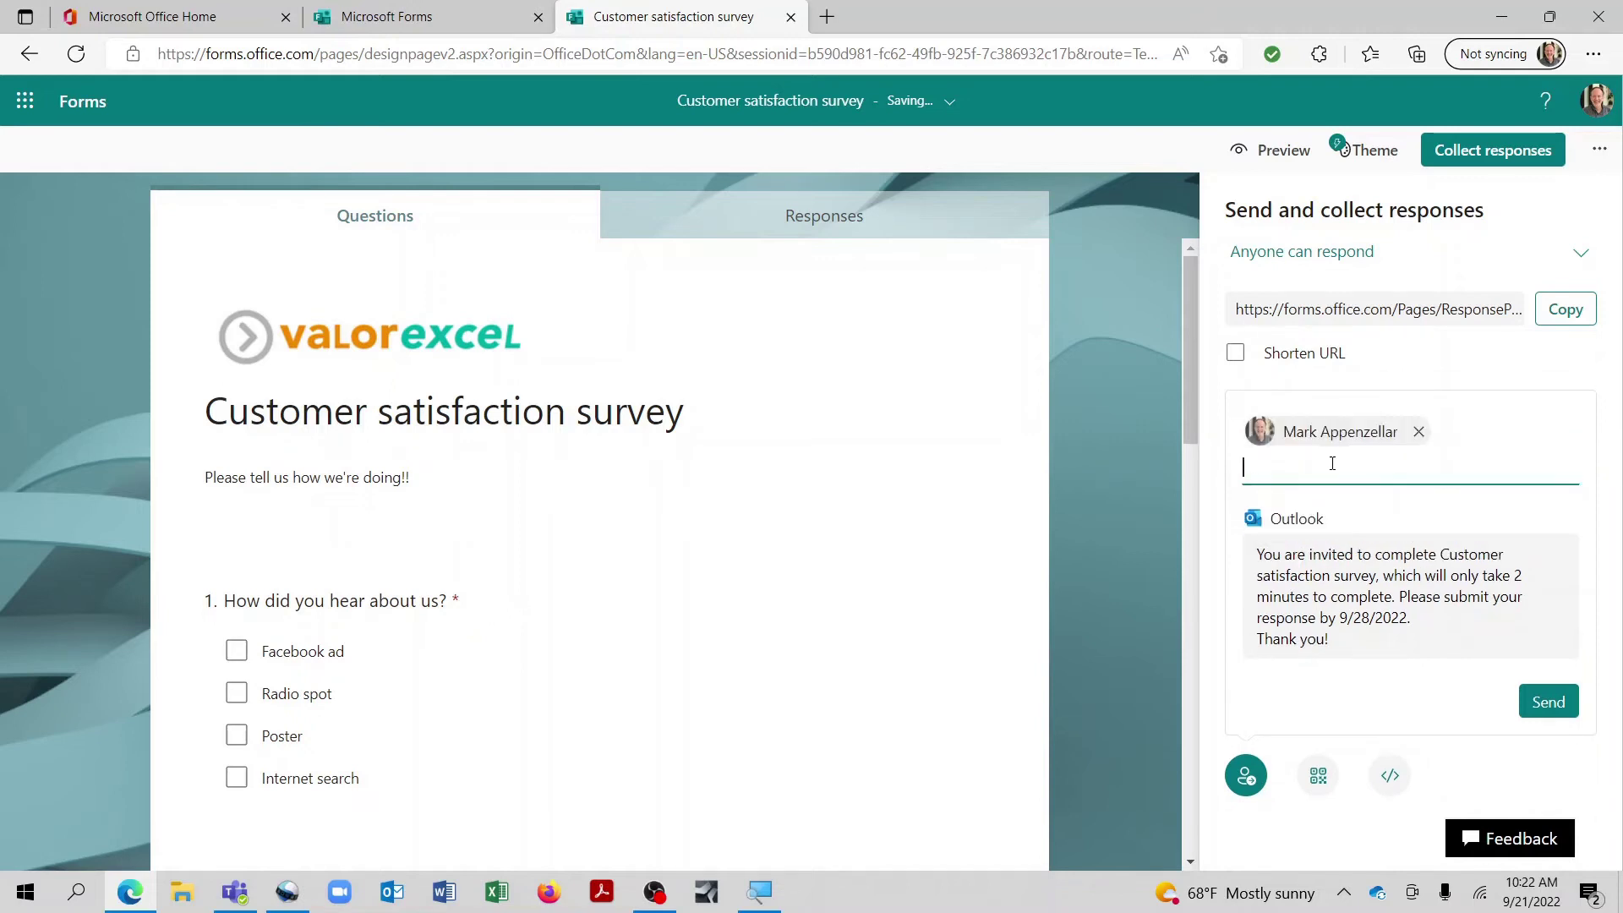
left_click(1546, 705)
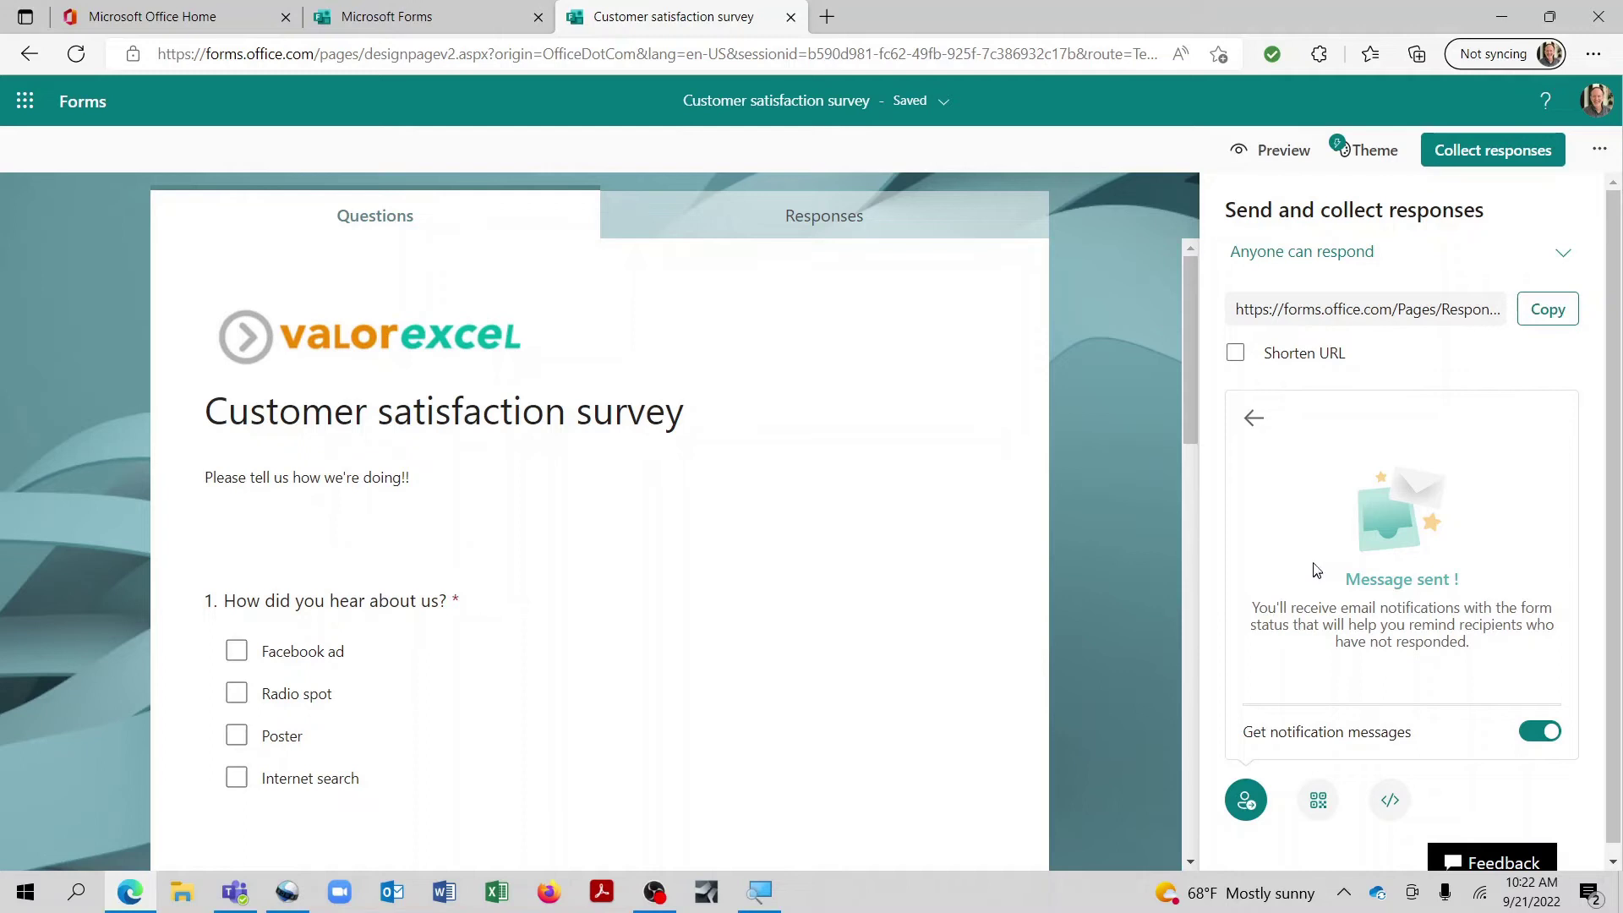
Step: View the Collaborate or Duplicate sharing options, then close the panel
left_click(1600, 151)
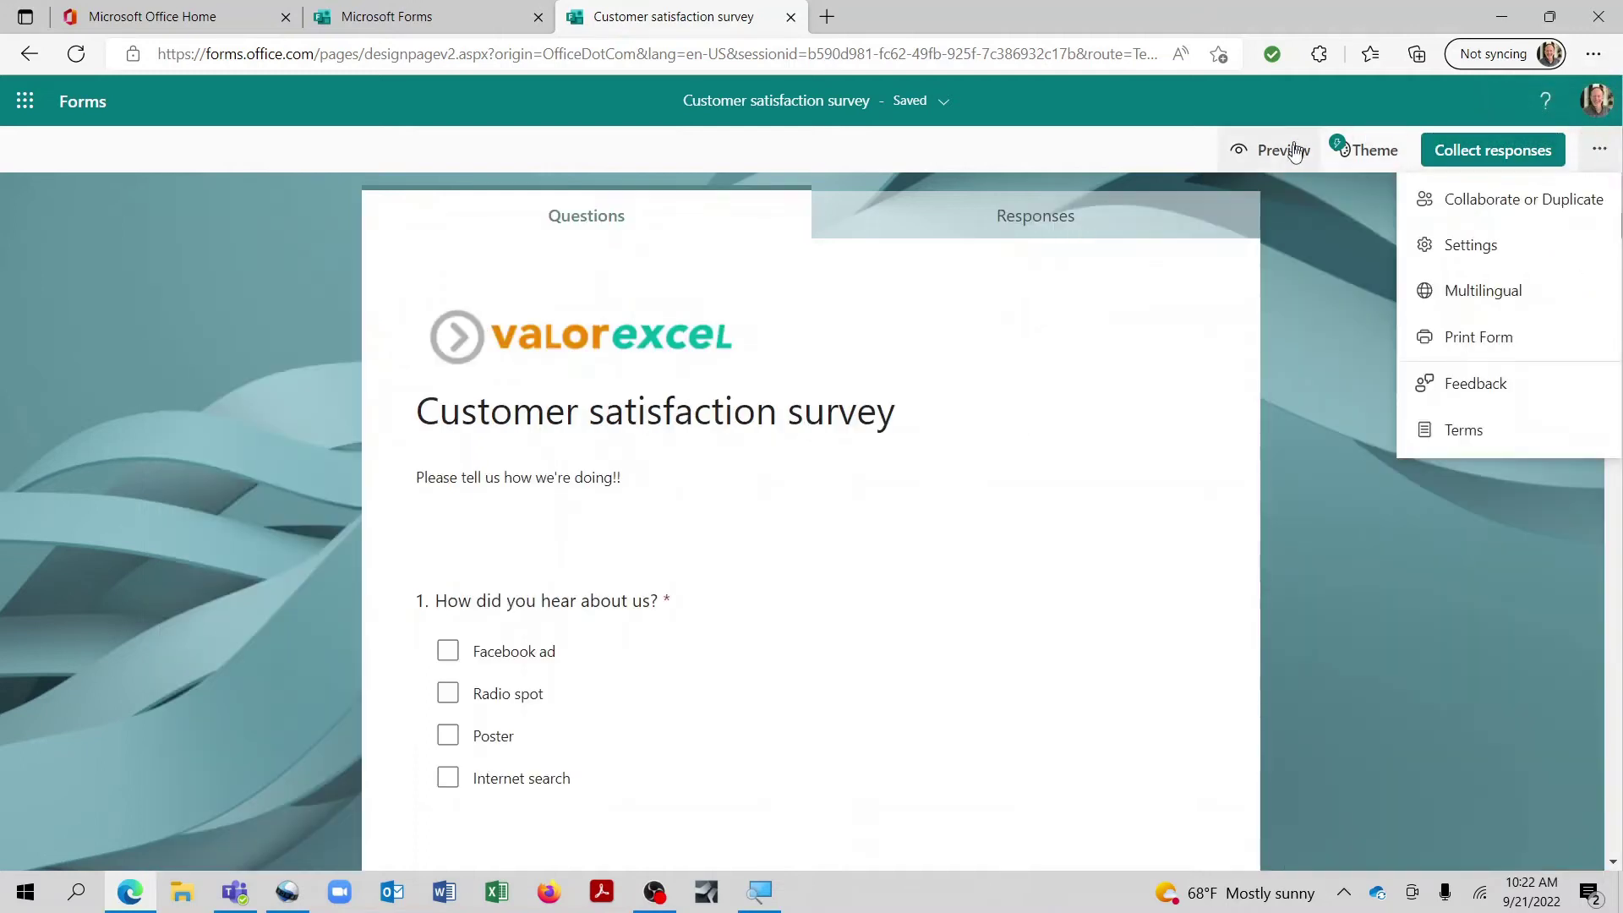
left_click(1461, 206)
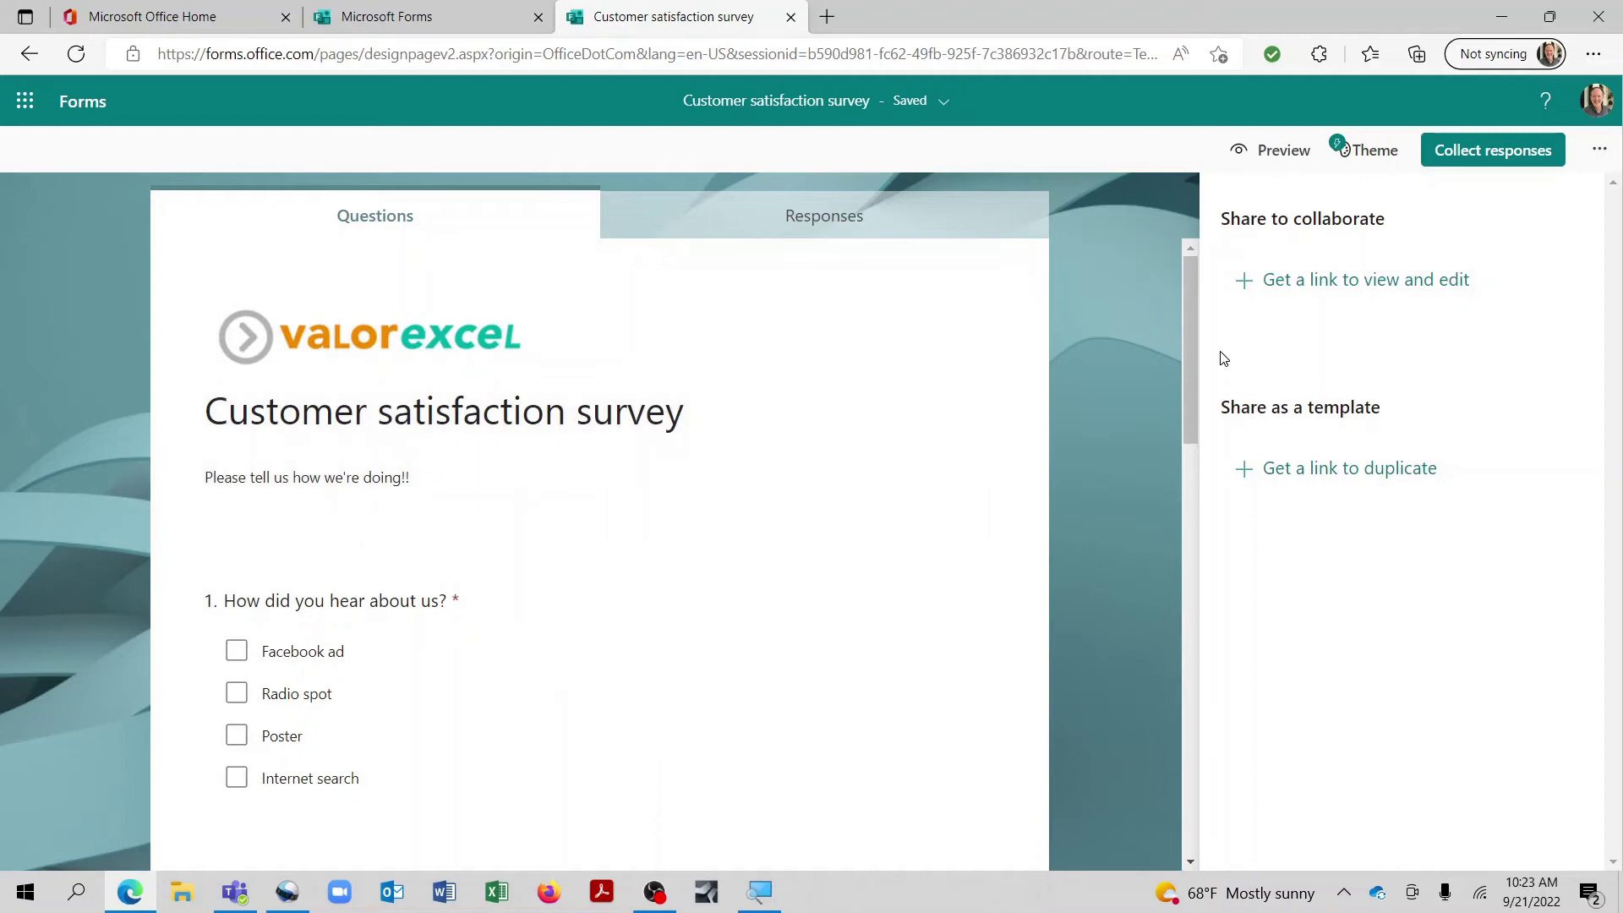
key("Escape")
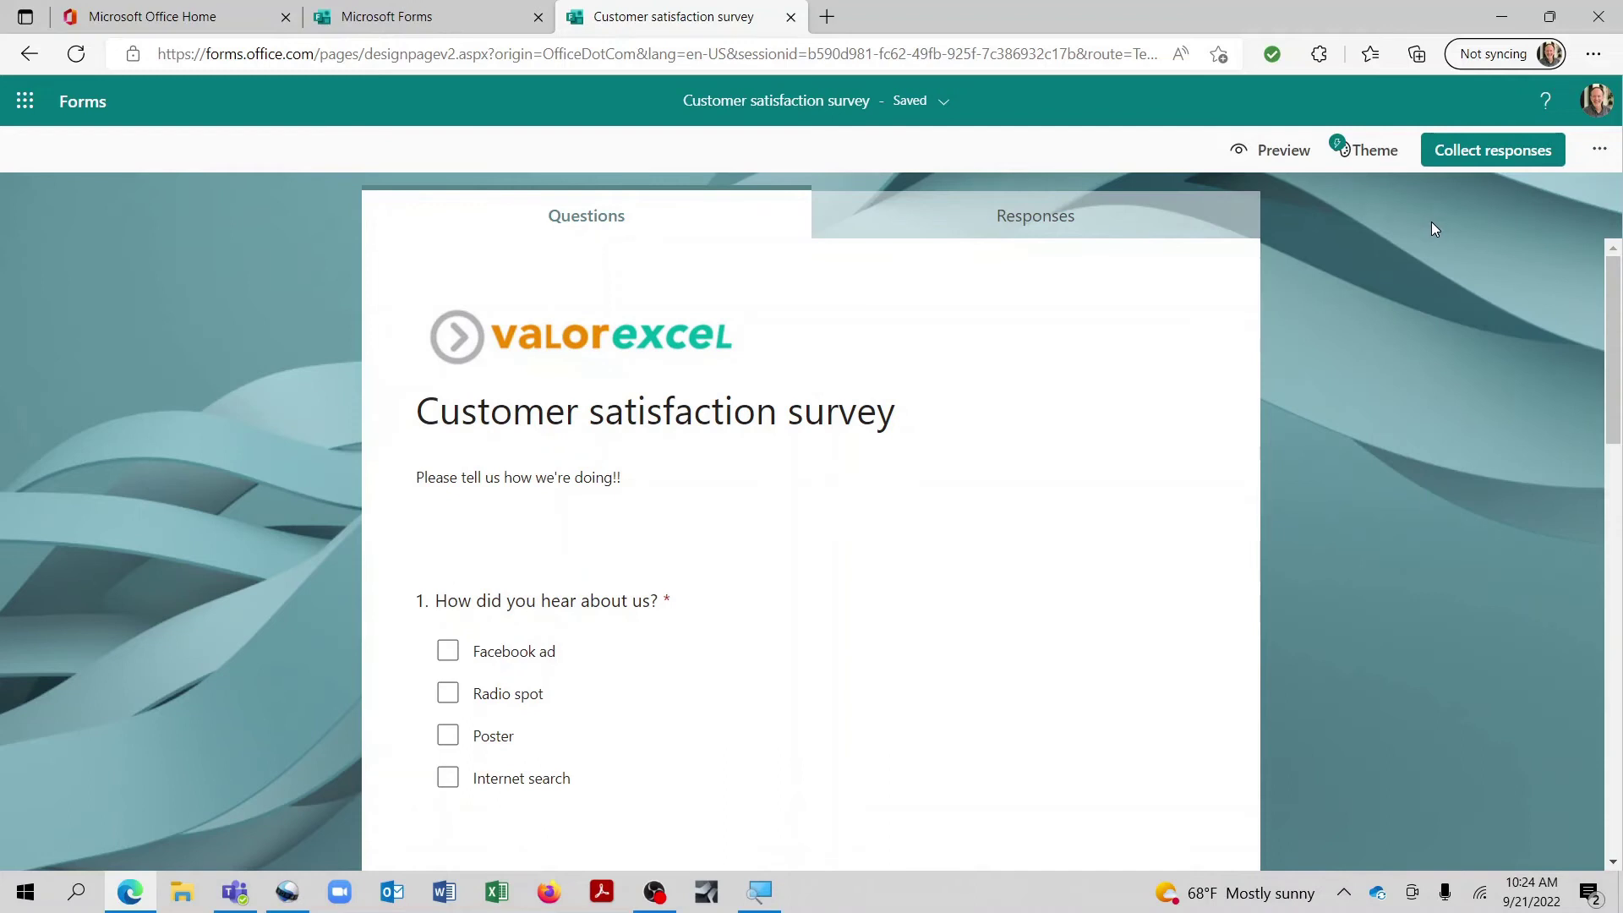
Step: Open the respondent preview and scroll through the questions, then back to the top
left_click(1274, 151)
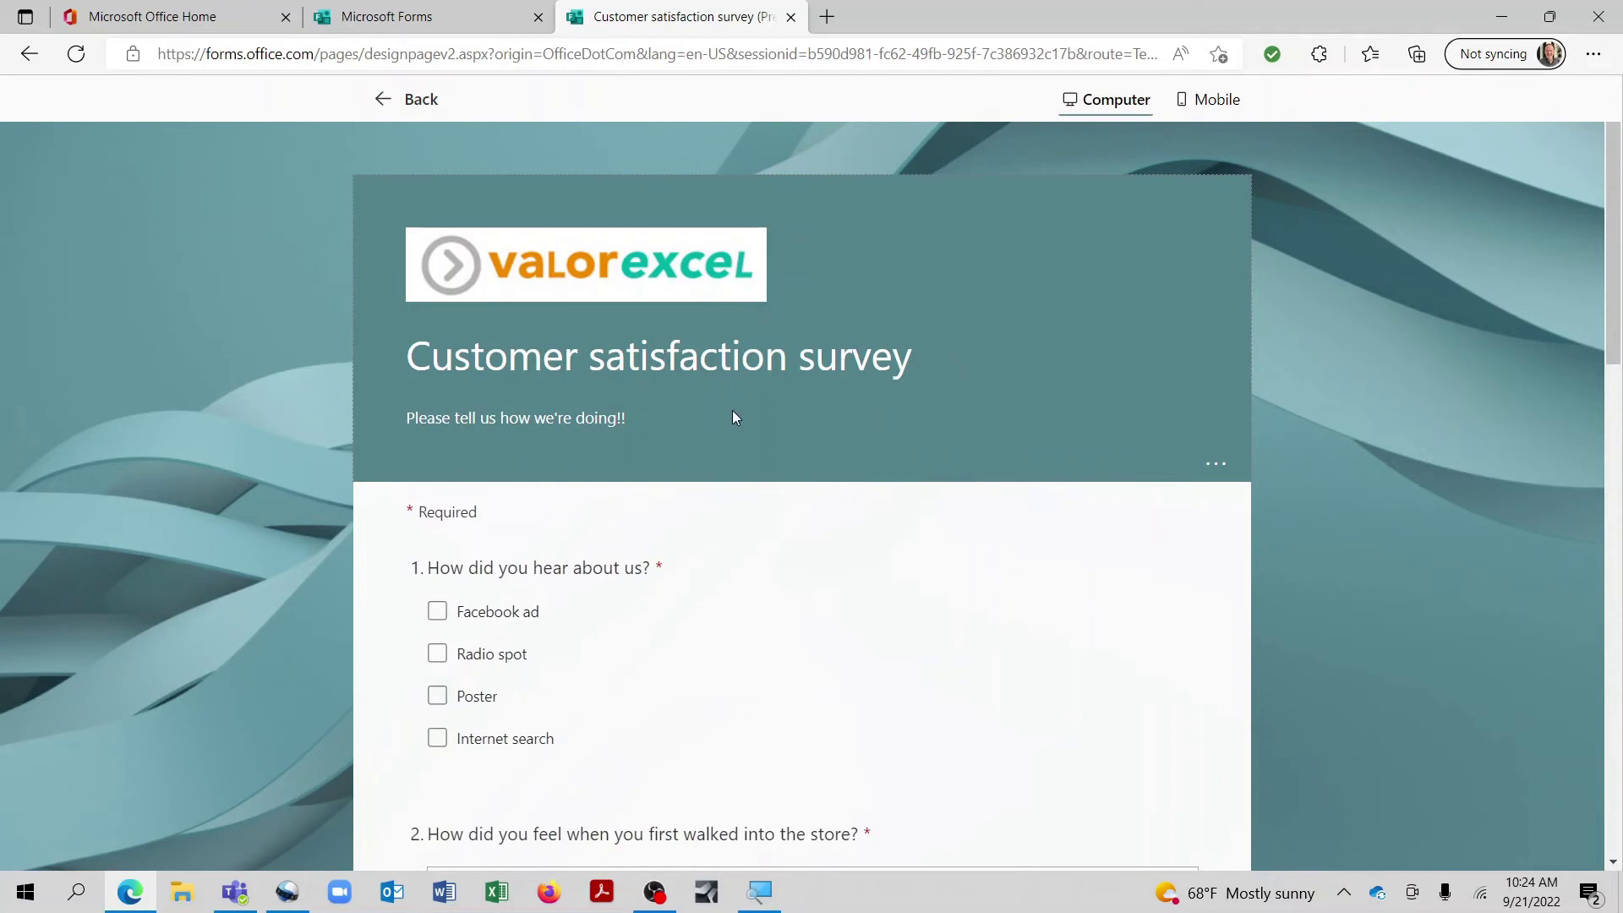
scroll(498, 524, "down", 1)
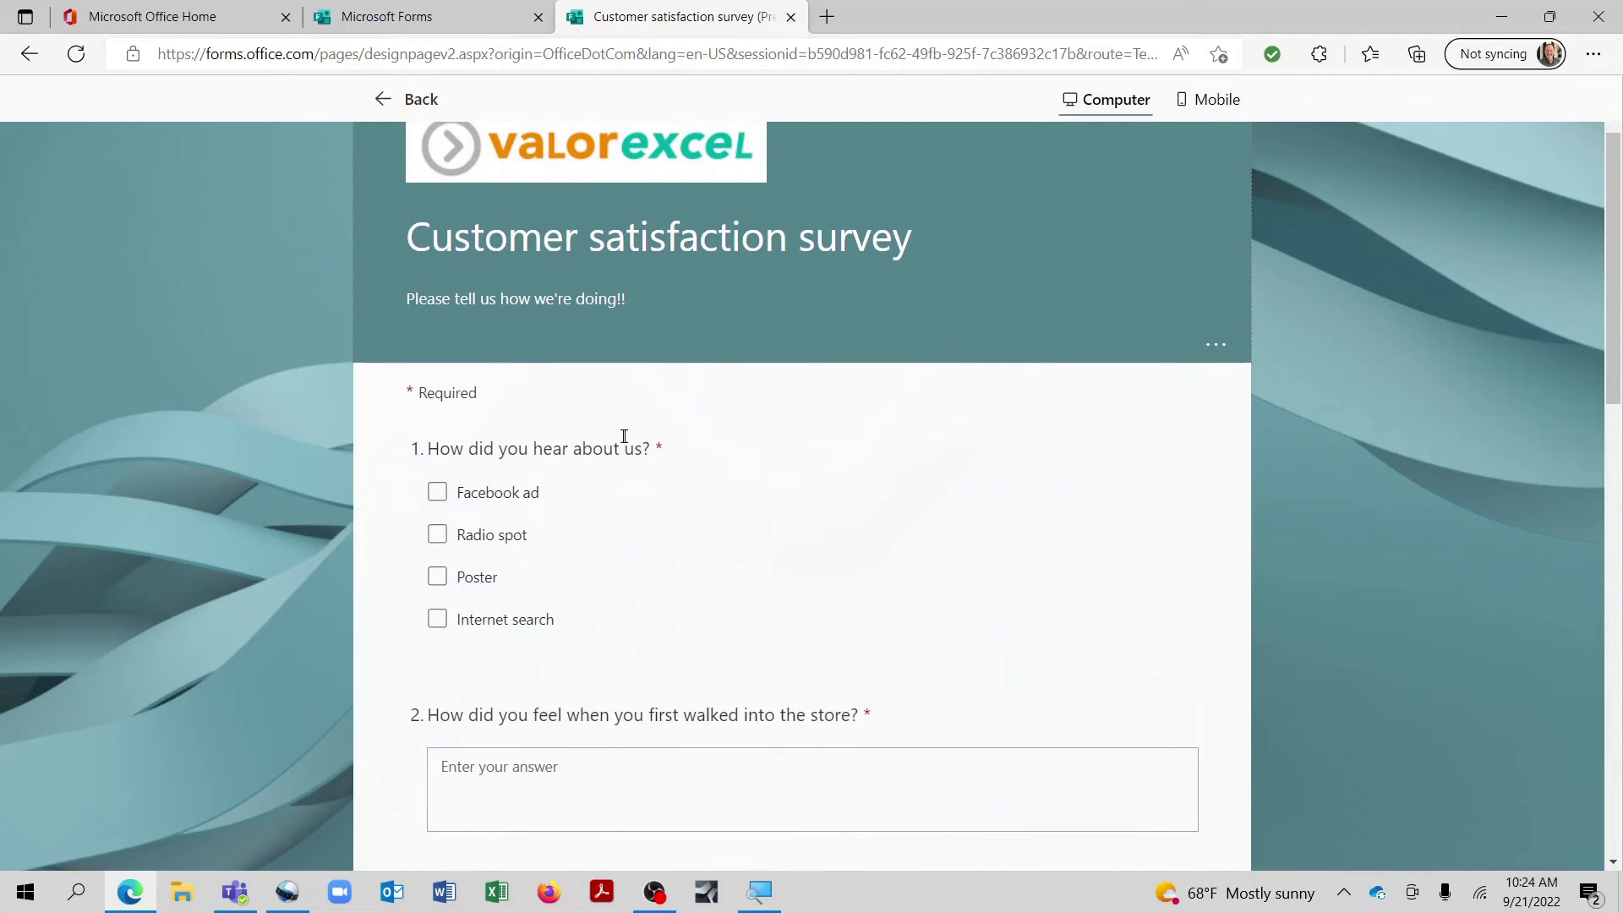
scroll(649, 468, "down", 3)
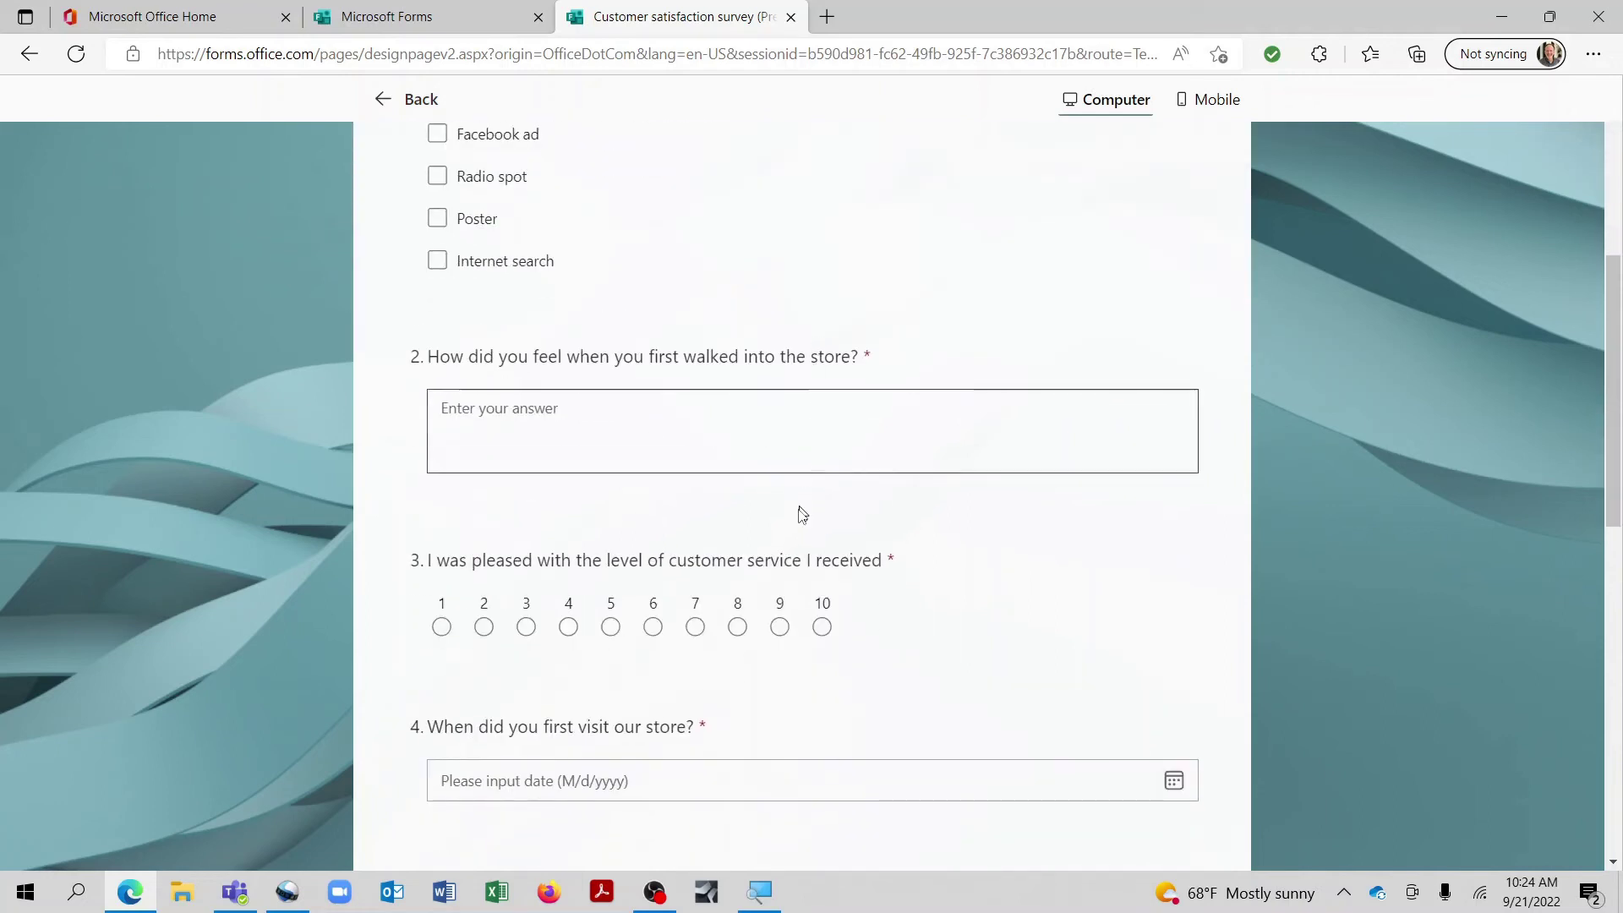
scroll(797, 526, "down", 3)
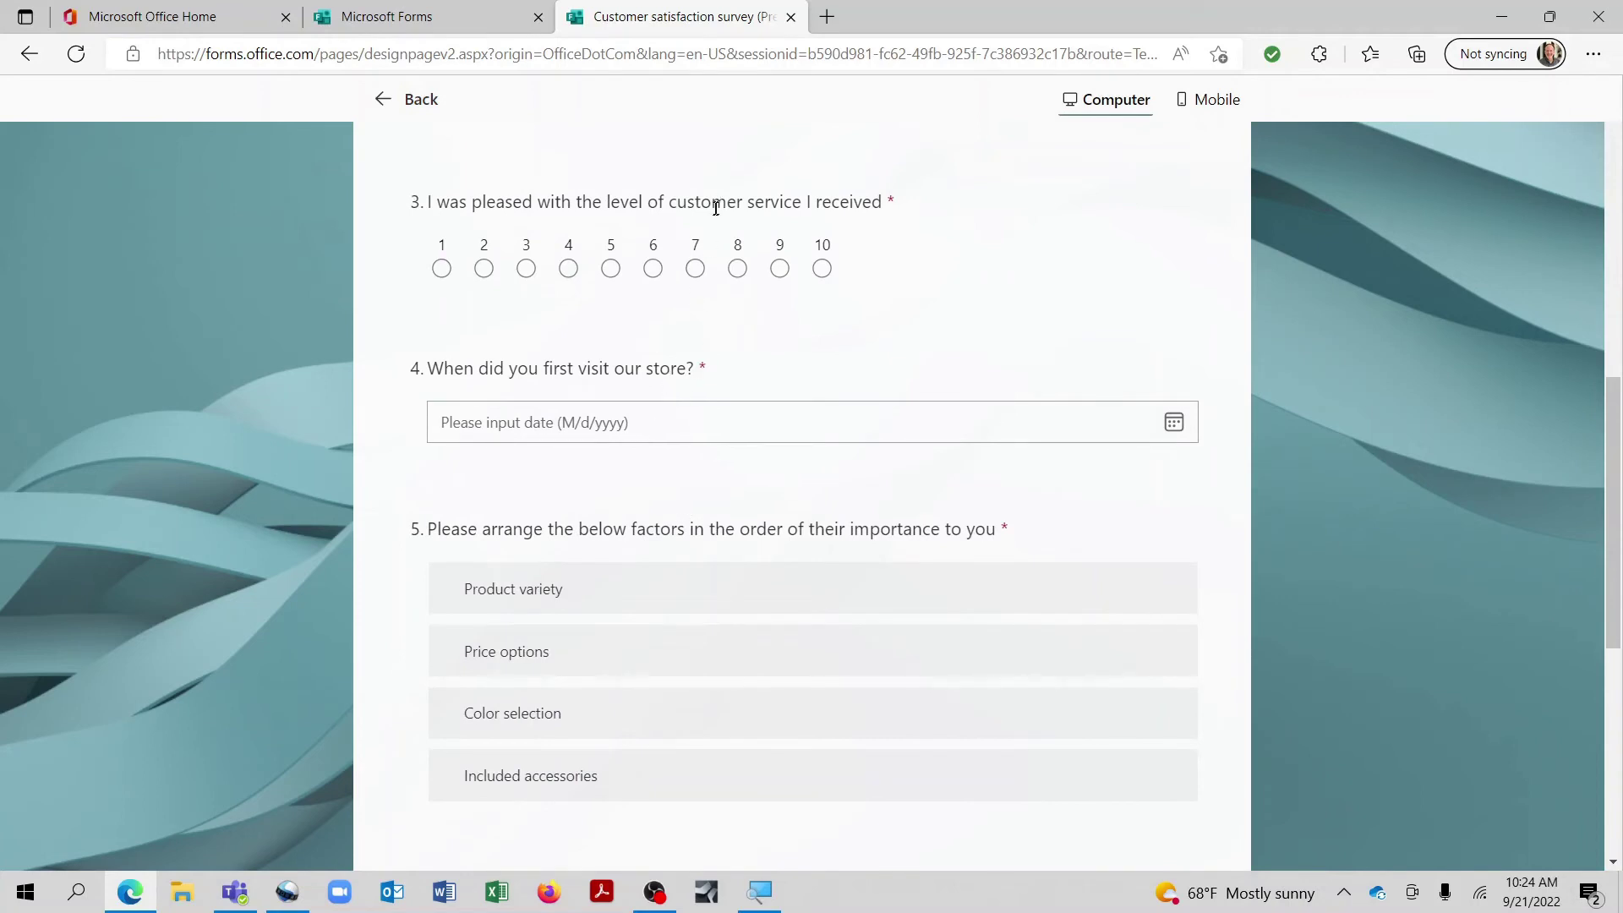
scroll(701, 232, "up", 8)
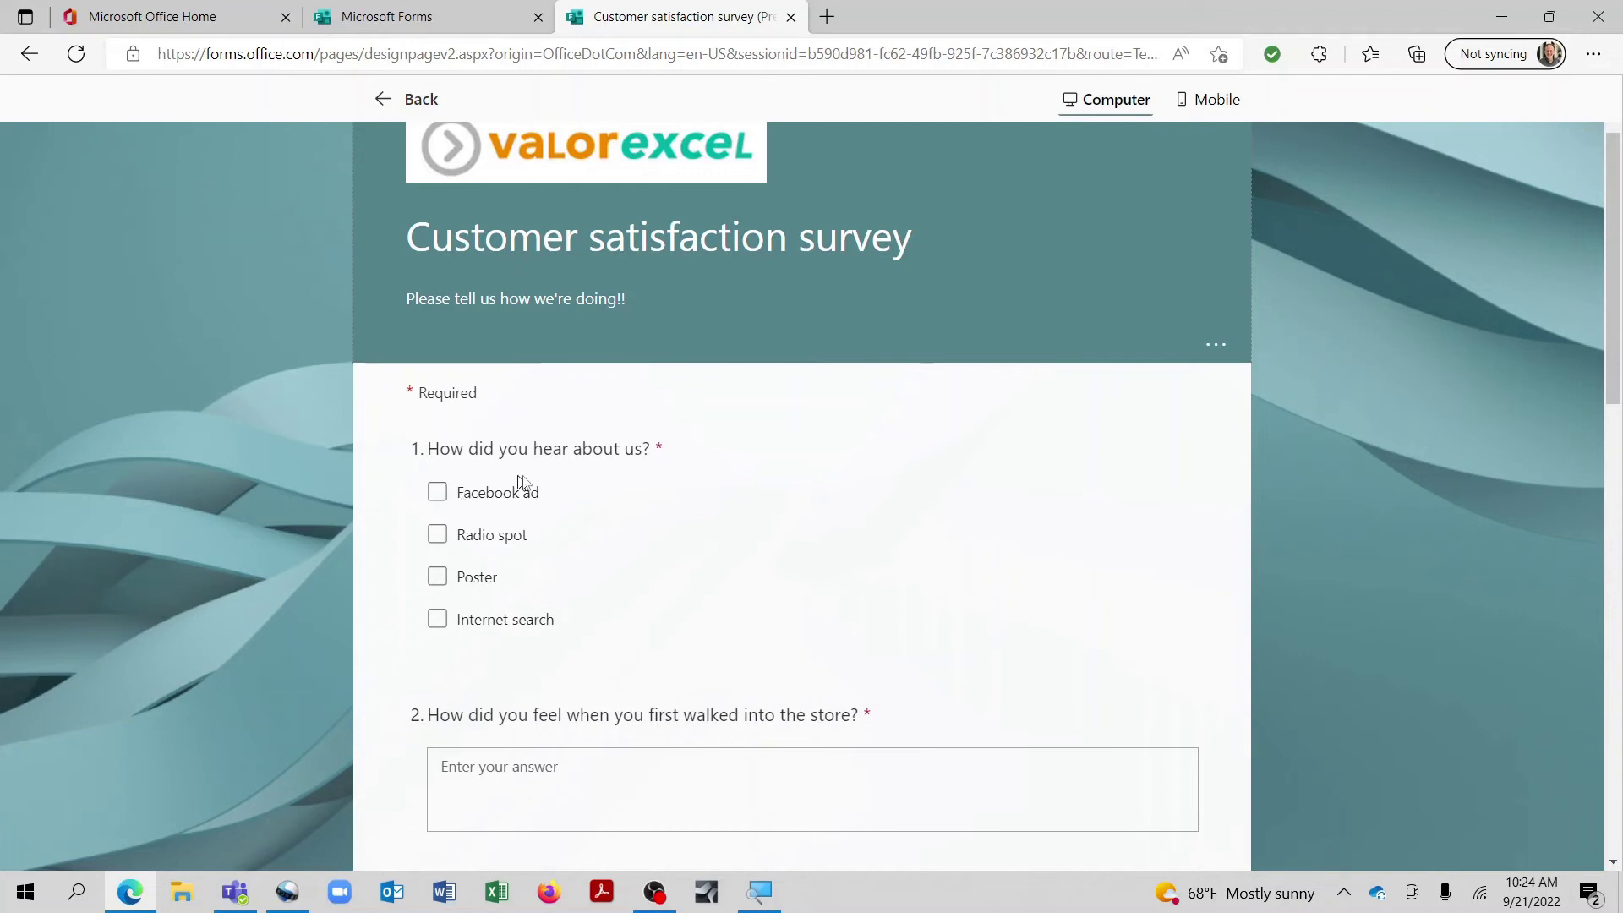
Step: Answer Facebook ad and Poster, comment 'I felt very welcome and appreciate', and rate service 10
left_click(442, 495)
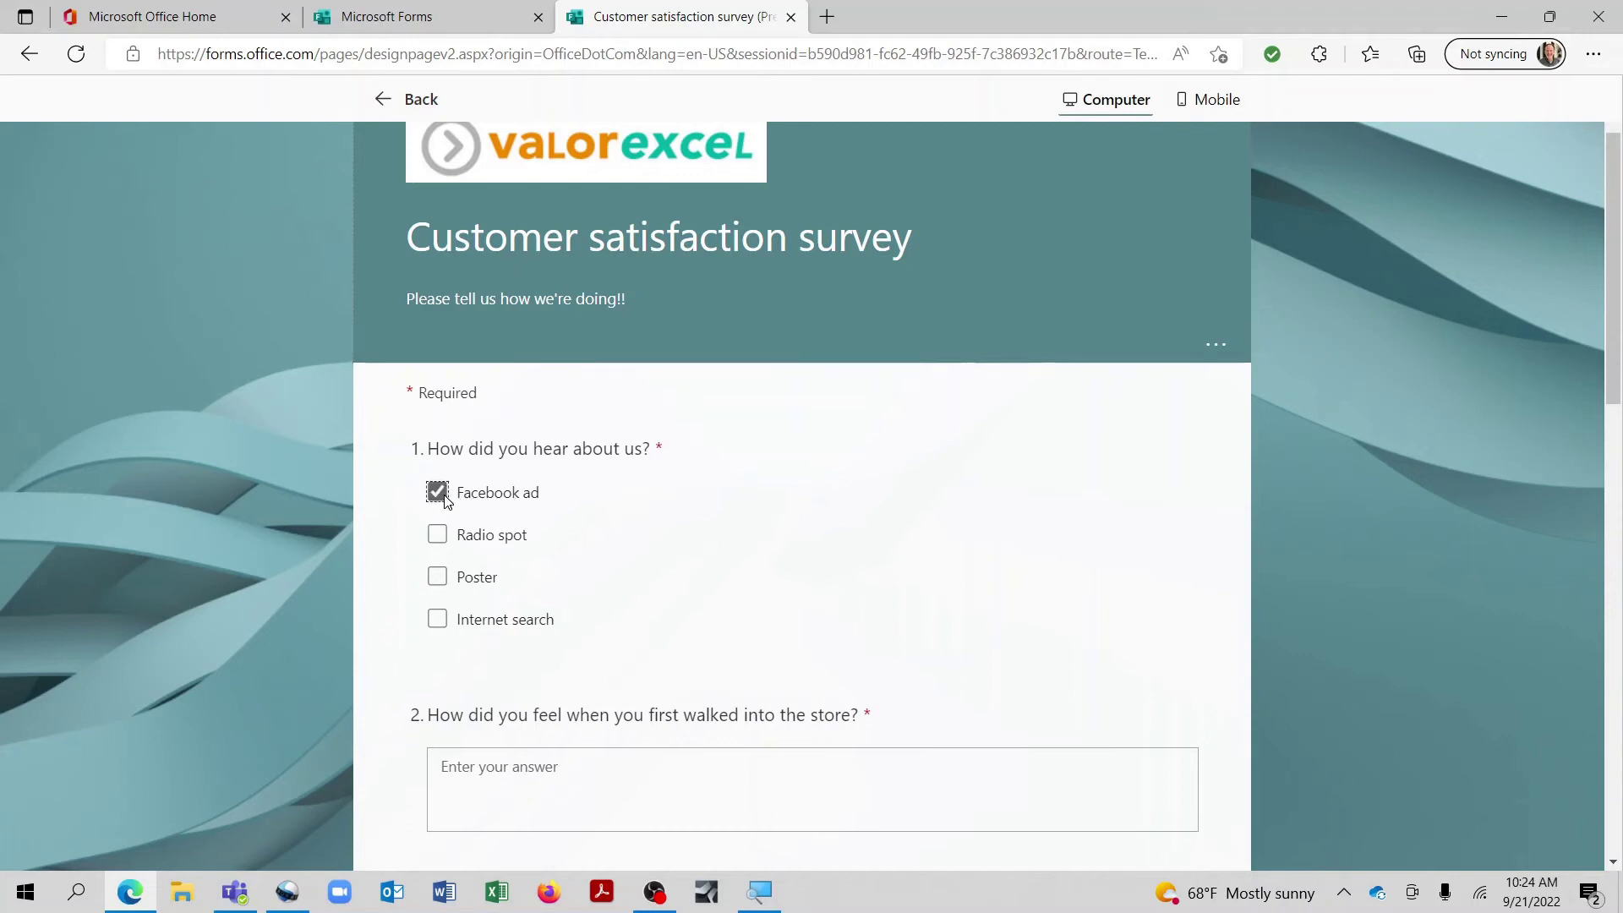
left_click(438, 581)
scroll(439, 584, "down", 3)
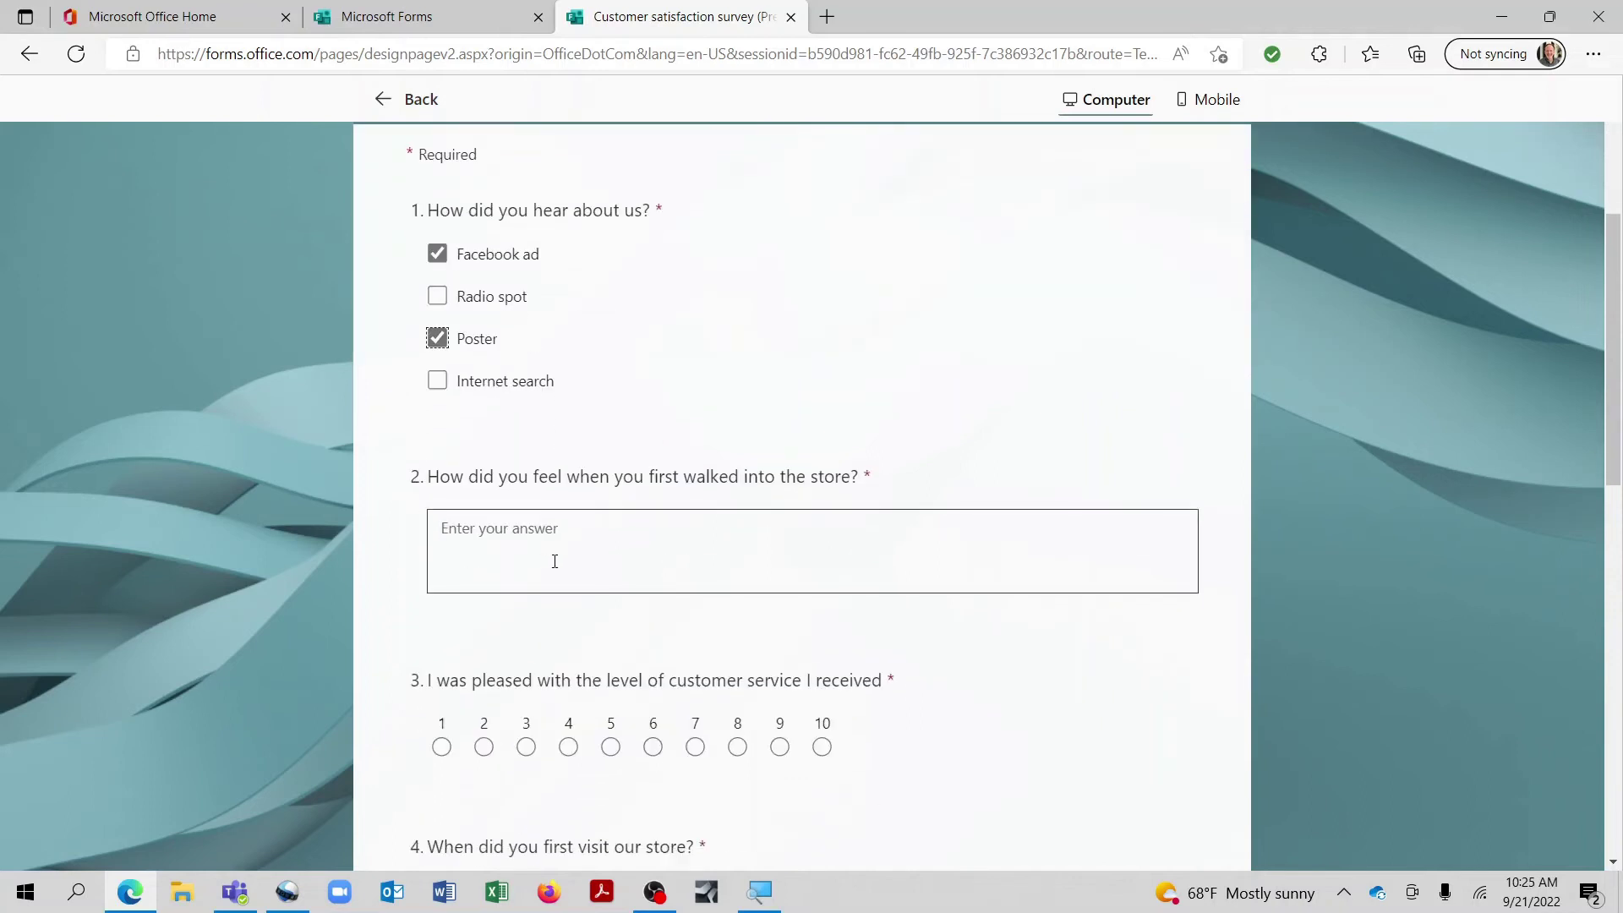
left_click(557, 560)
type("I felt very welcome and app")
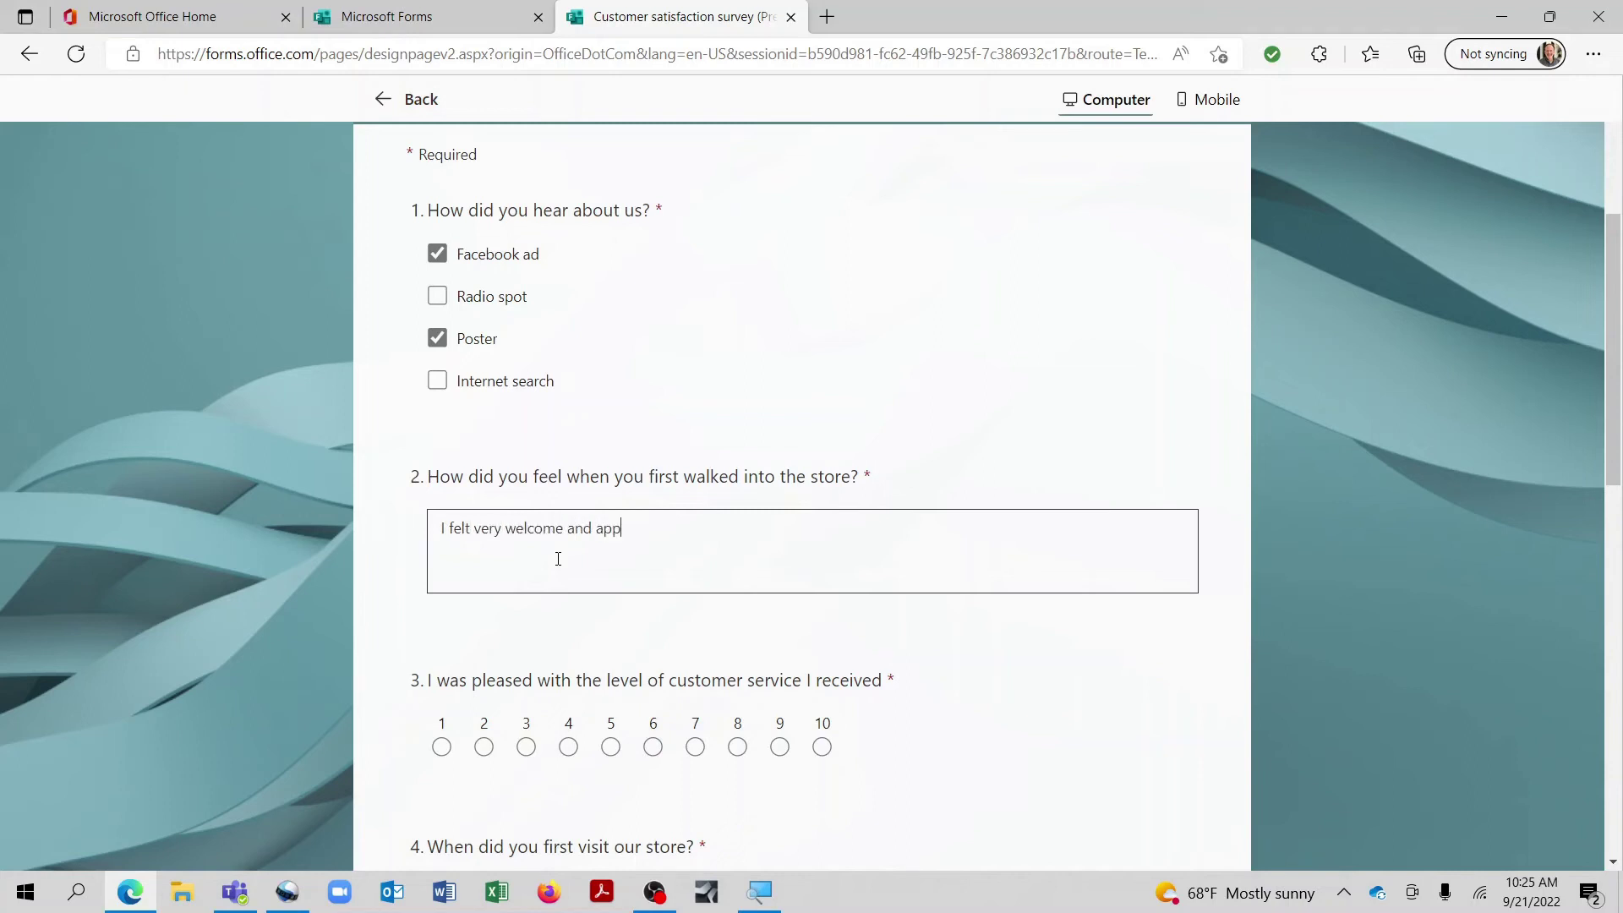
type("reciated!")
scroll(558, 559, "down", 3)
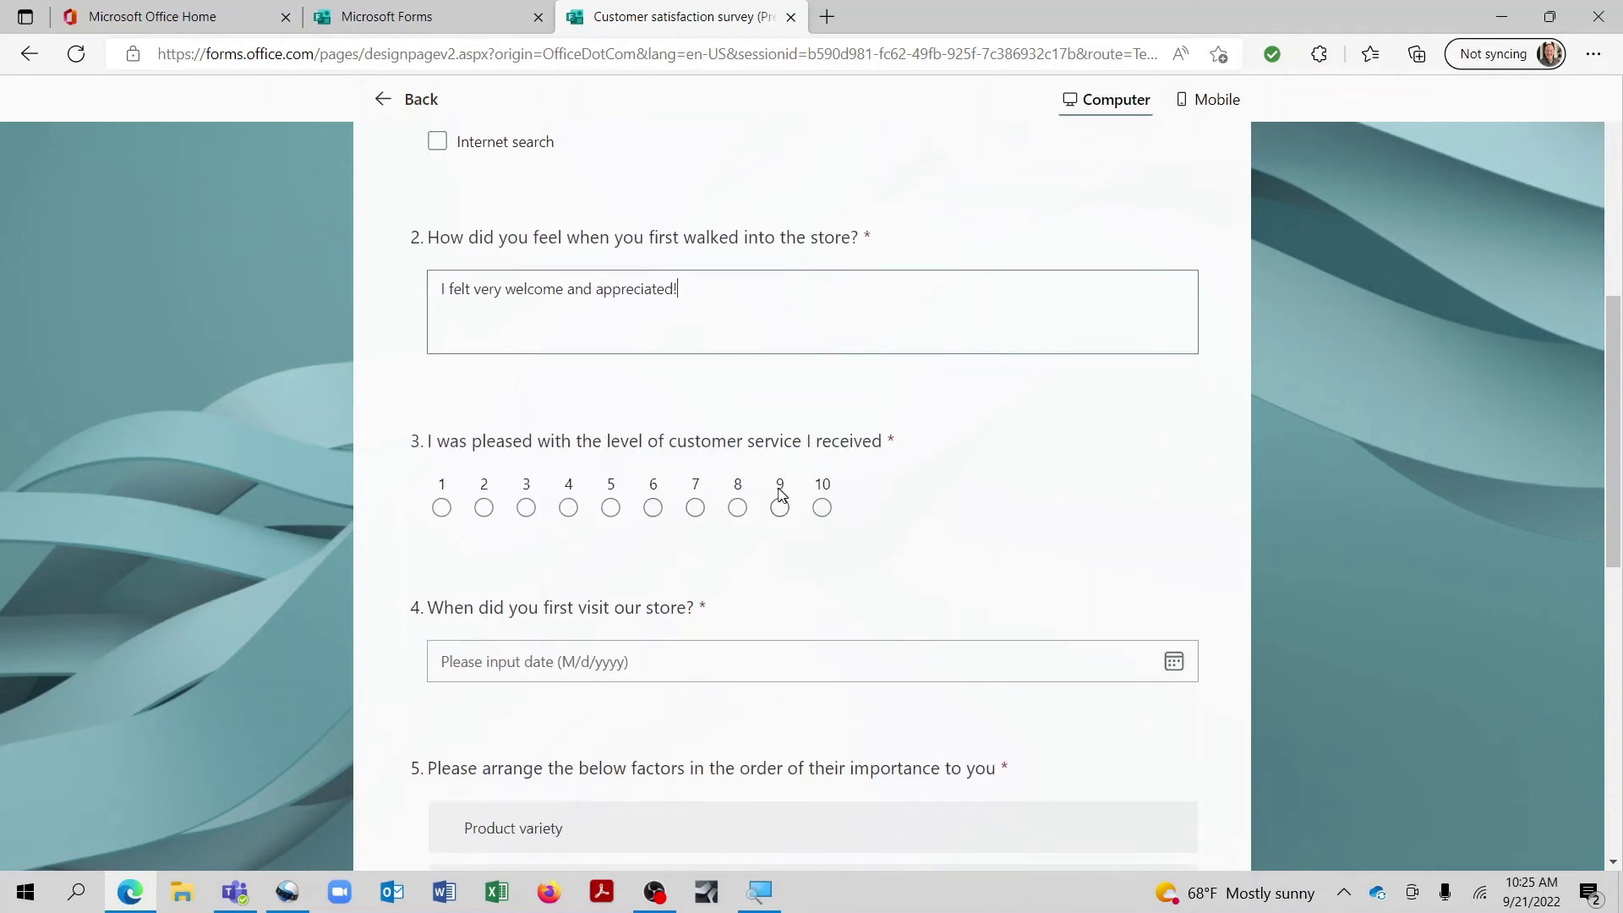
left_click(820, 510)
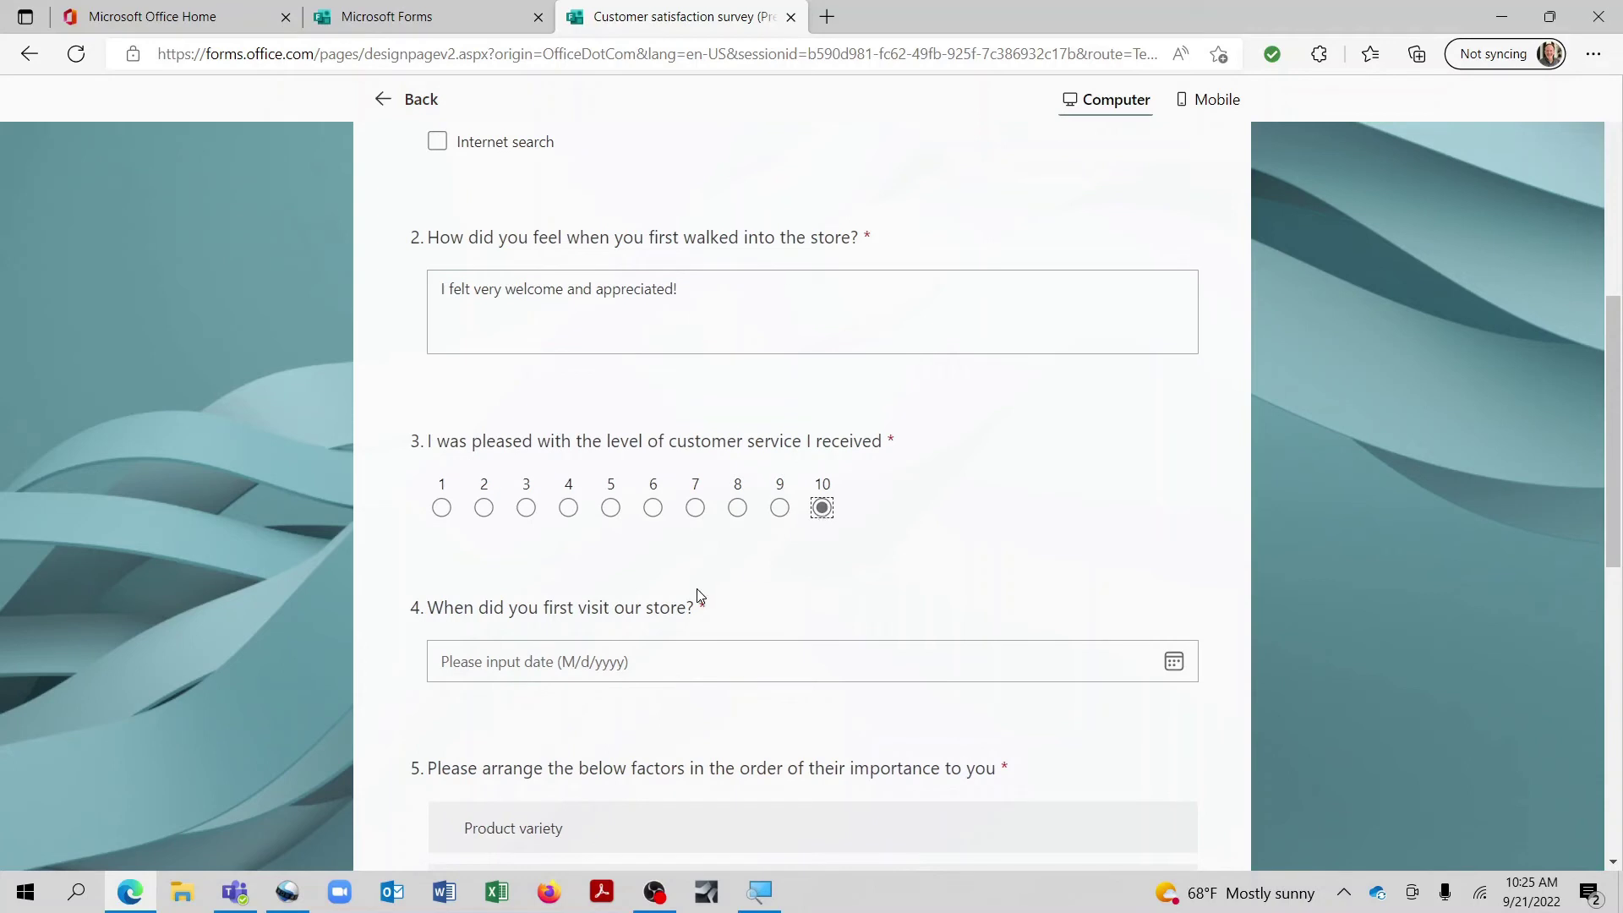
Step: Pick 9/17/2022 as the store-visit date in the date picker
left_click(1173, 661)
scroll(1086, 660, "down", 1)
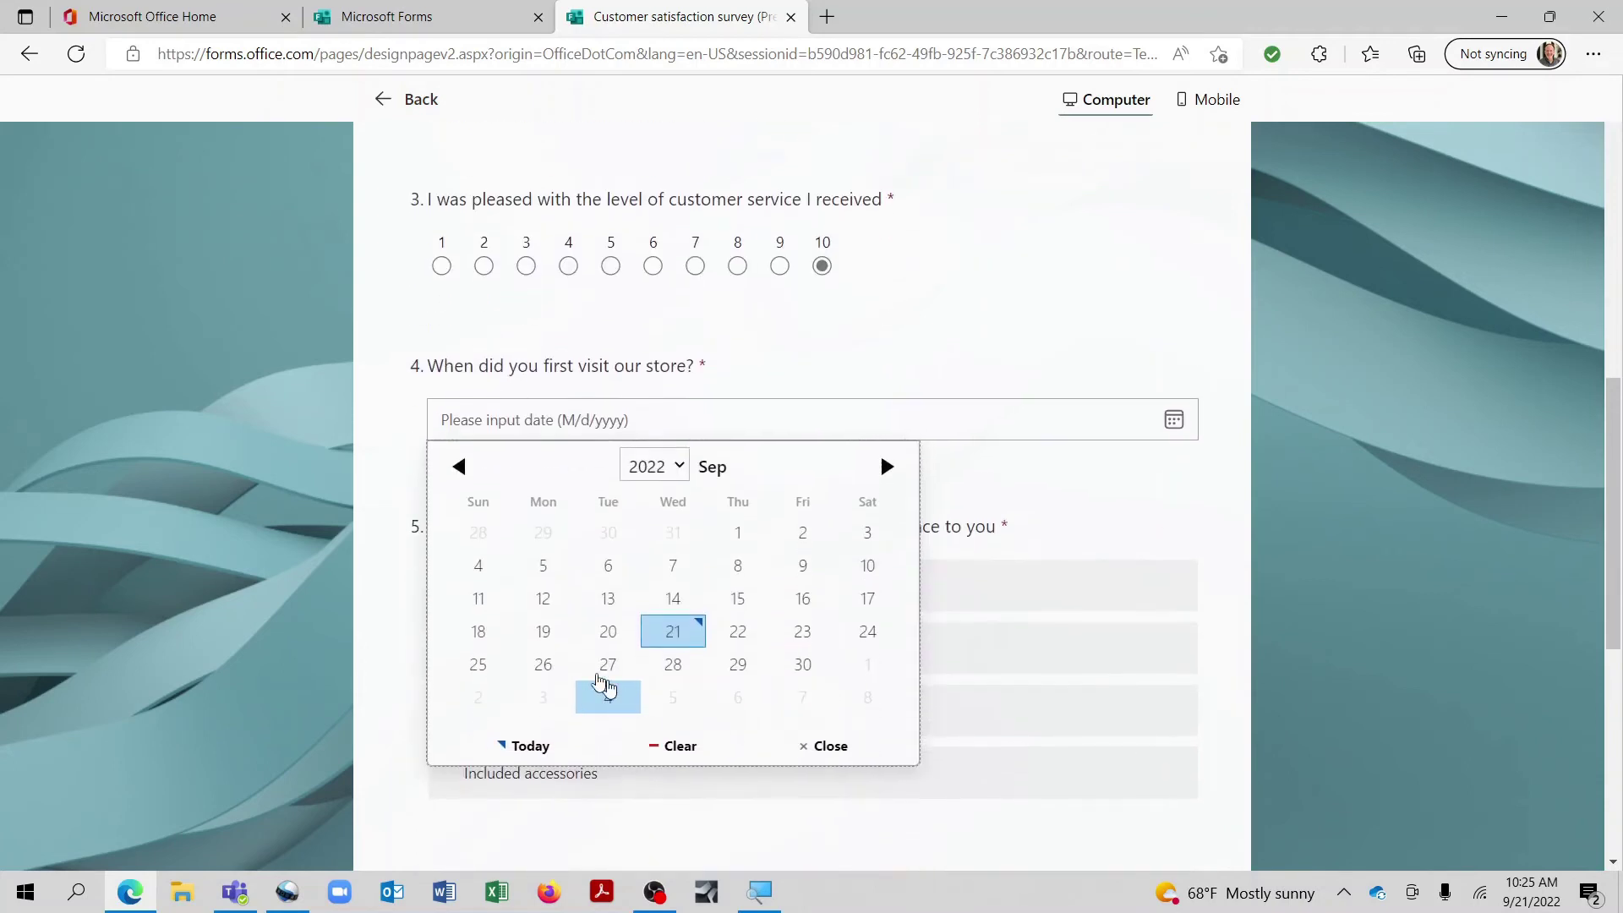
left_click(868, 598)
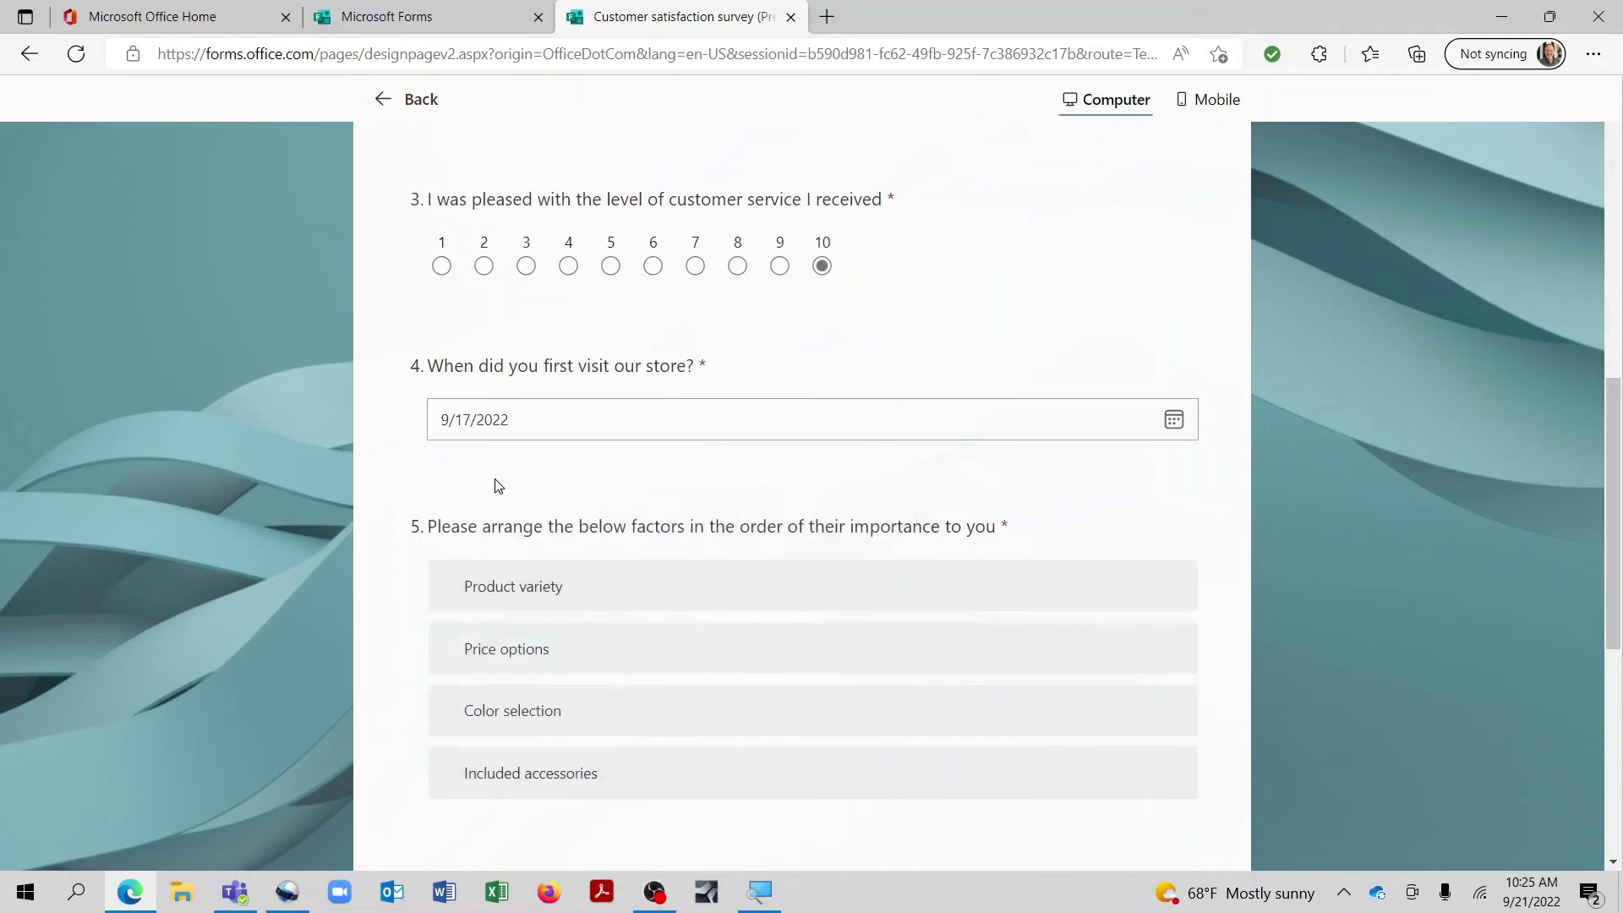
Step: Rank Included accessories first, Price options second and Product variety last
scroll(628, 534, "down", 1)
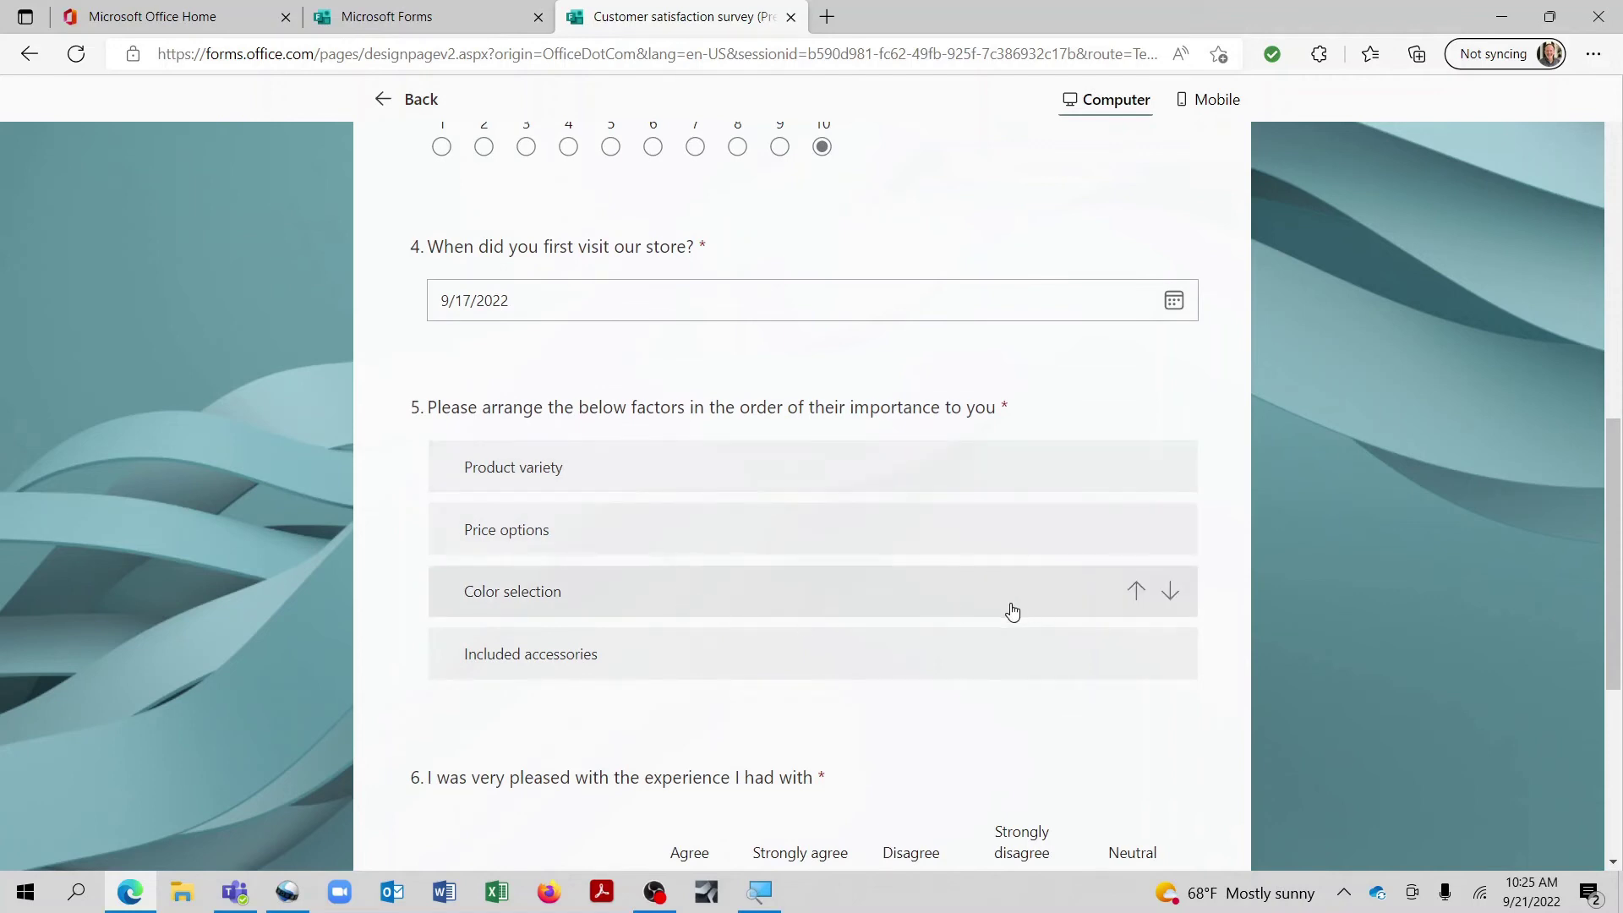
left_click(1137, 649)
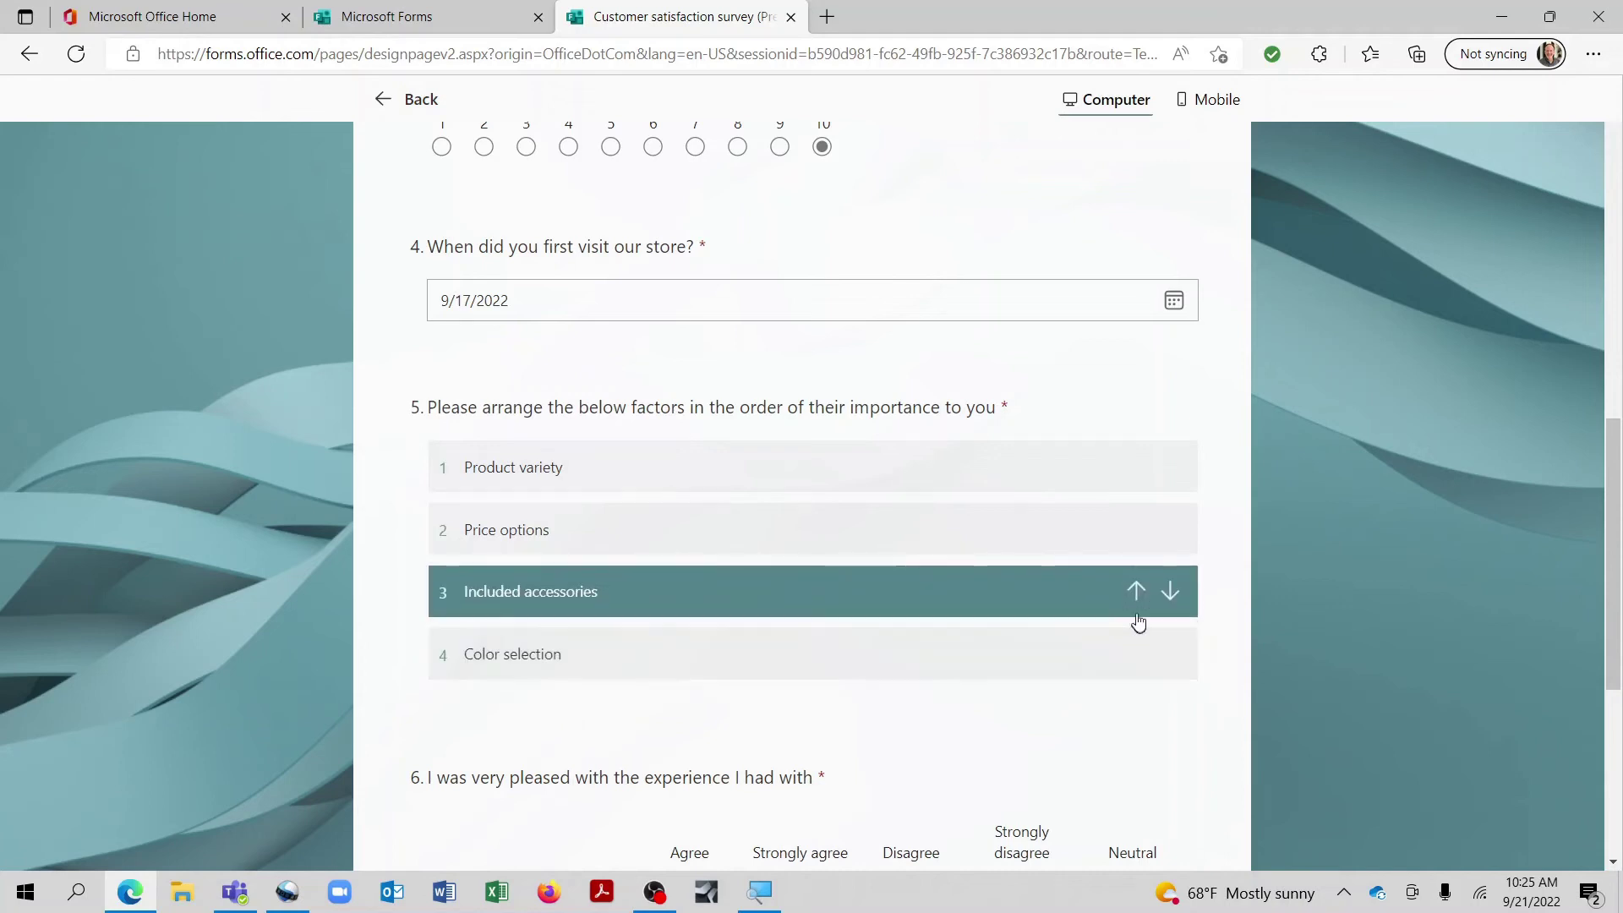
left_click(1137, 594)
left_click(1137, 529)
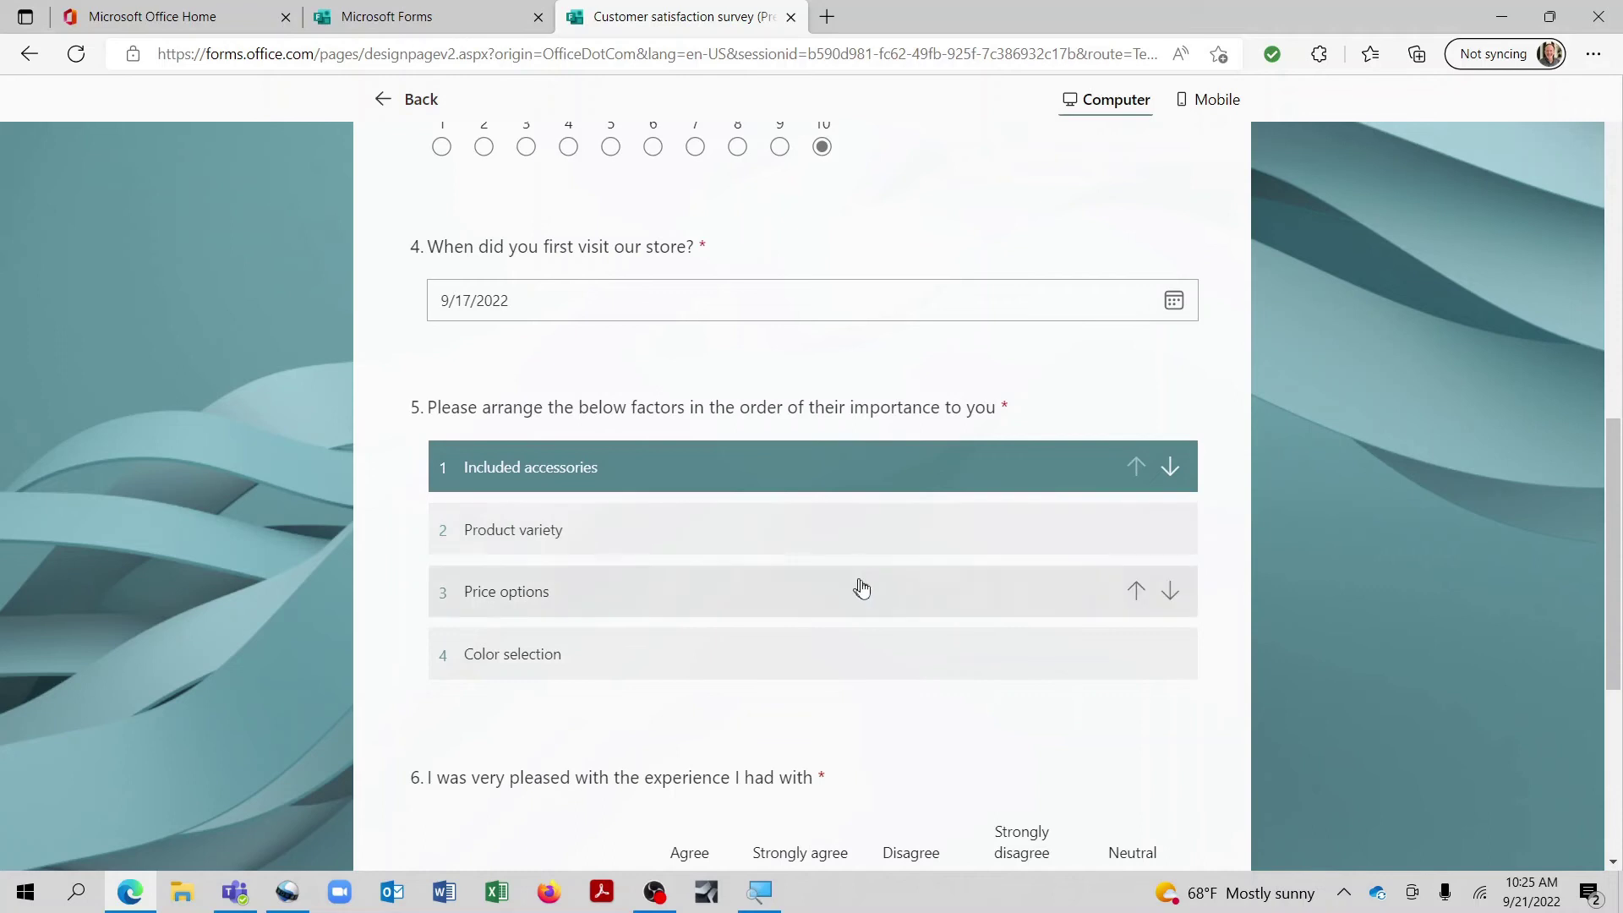
left_click(1136, 594)
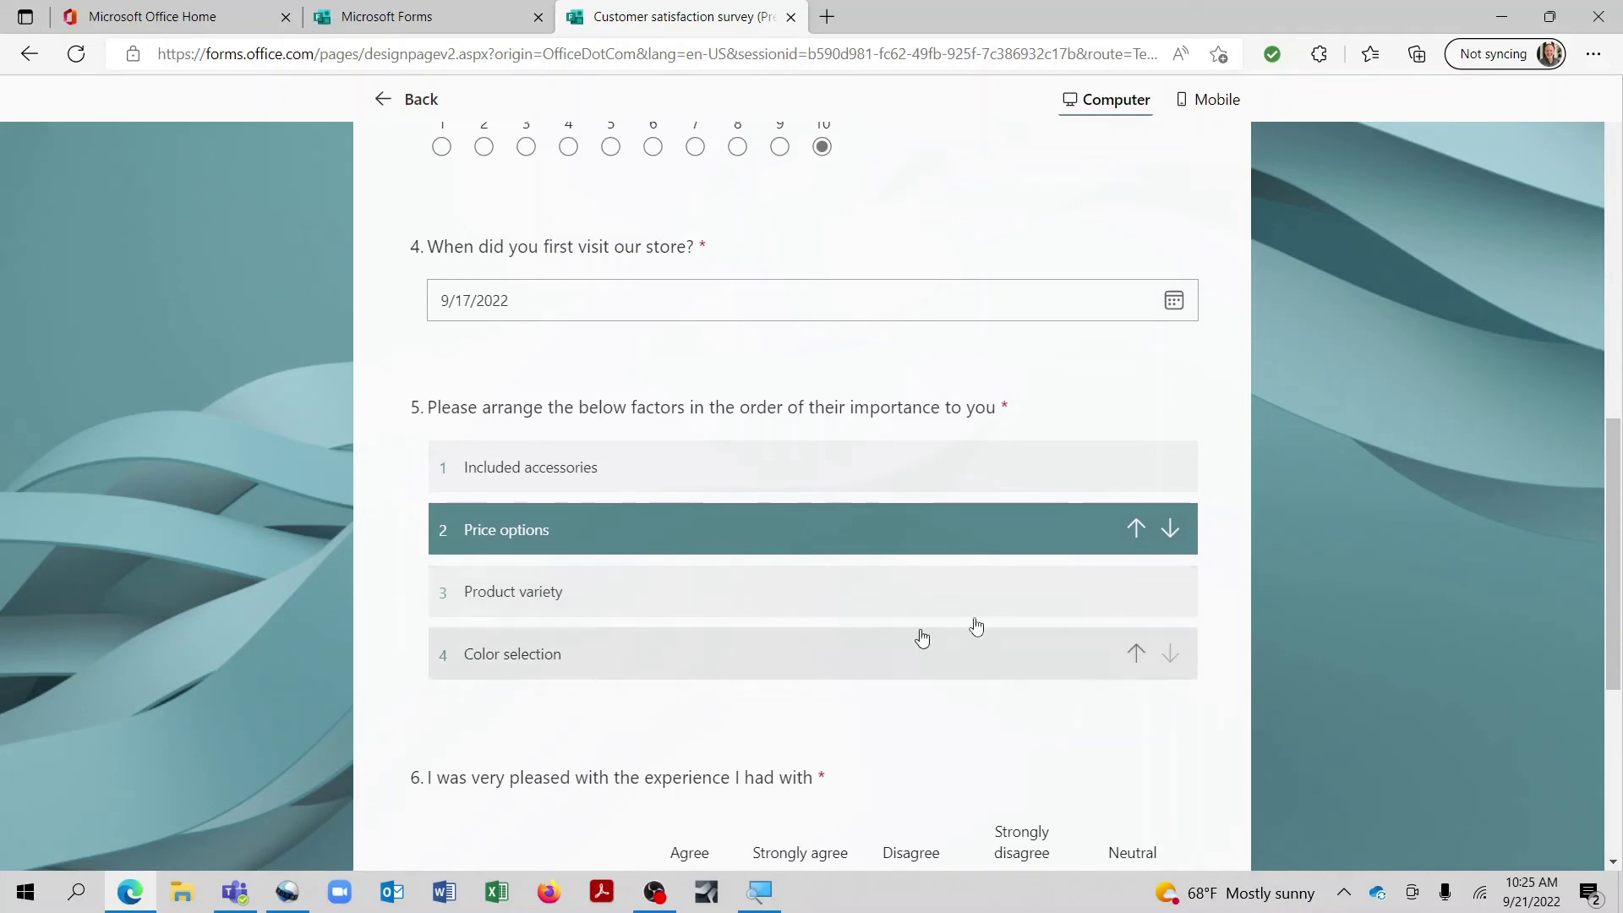
left_click(1184, 589)
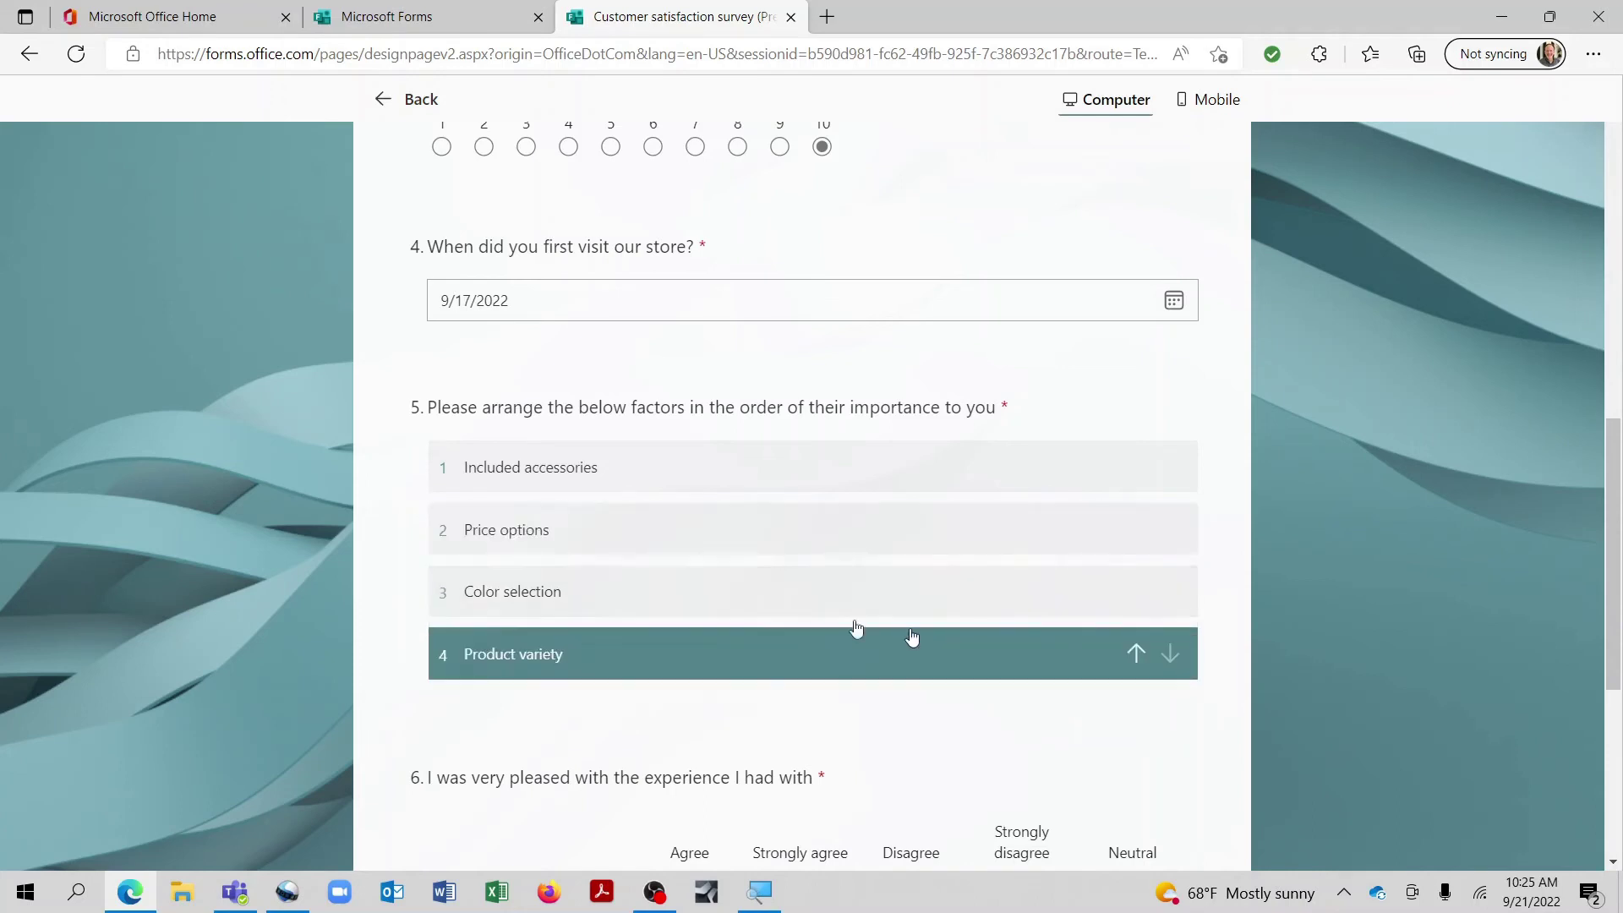
Step: Rate Website Strongly agree, Parking Strongly disagree, Inventory Agree, and submit the response
scroll(623, 713, "down", 3)
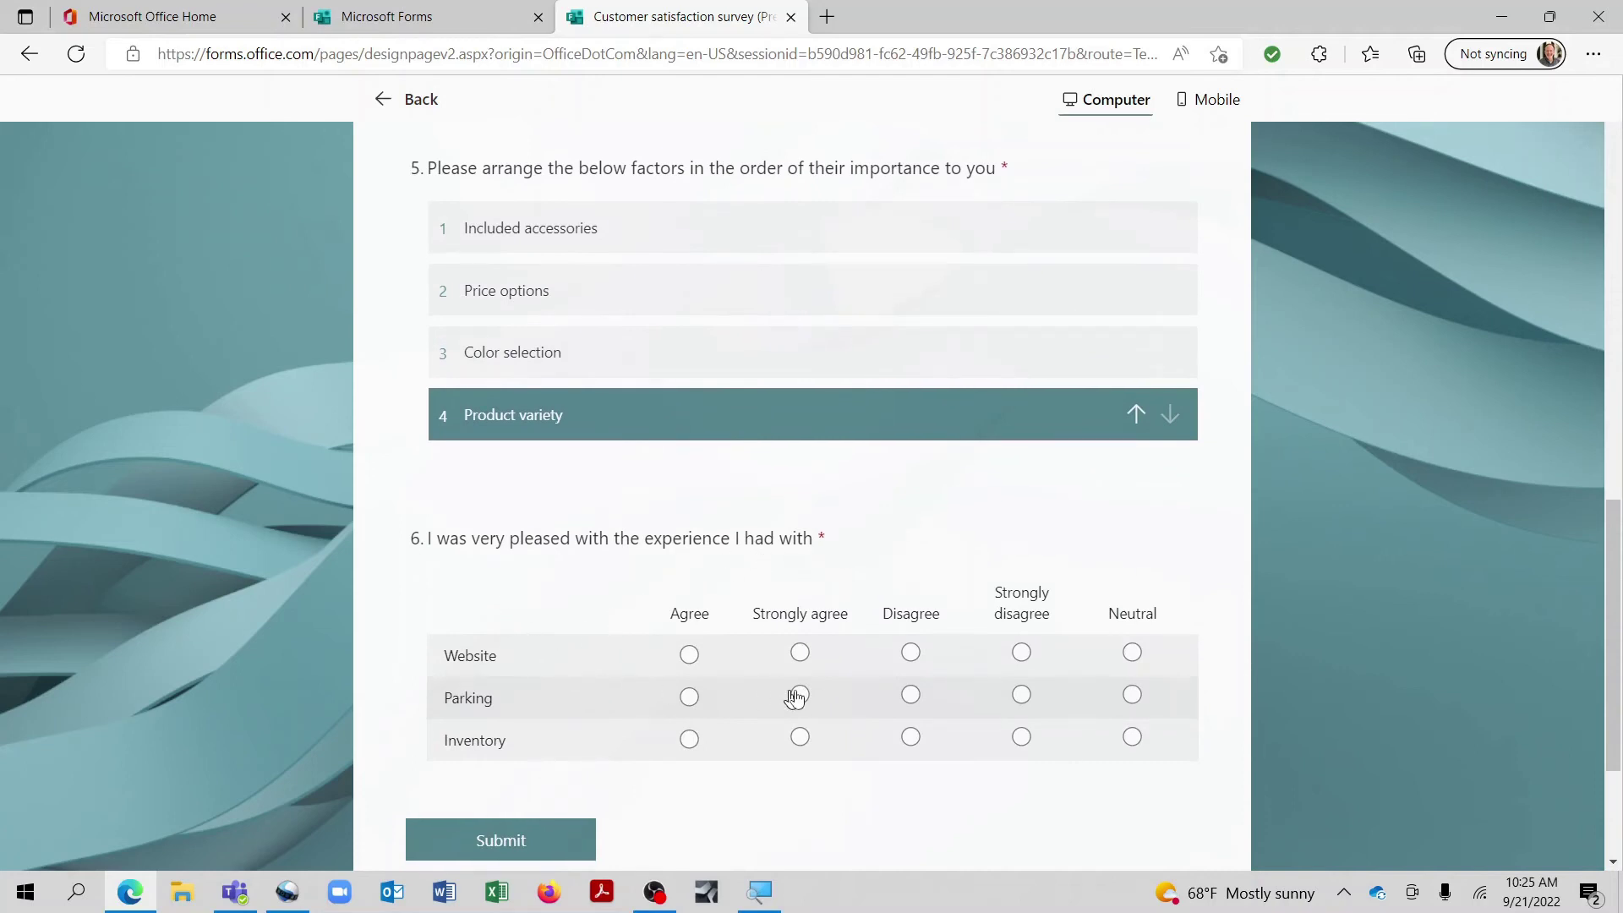
left_click(802, 655)
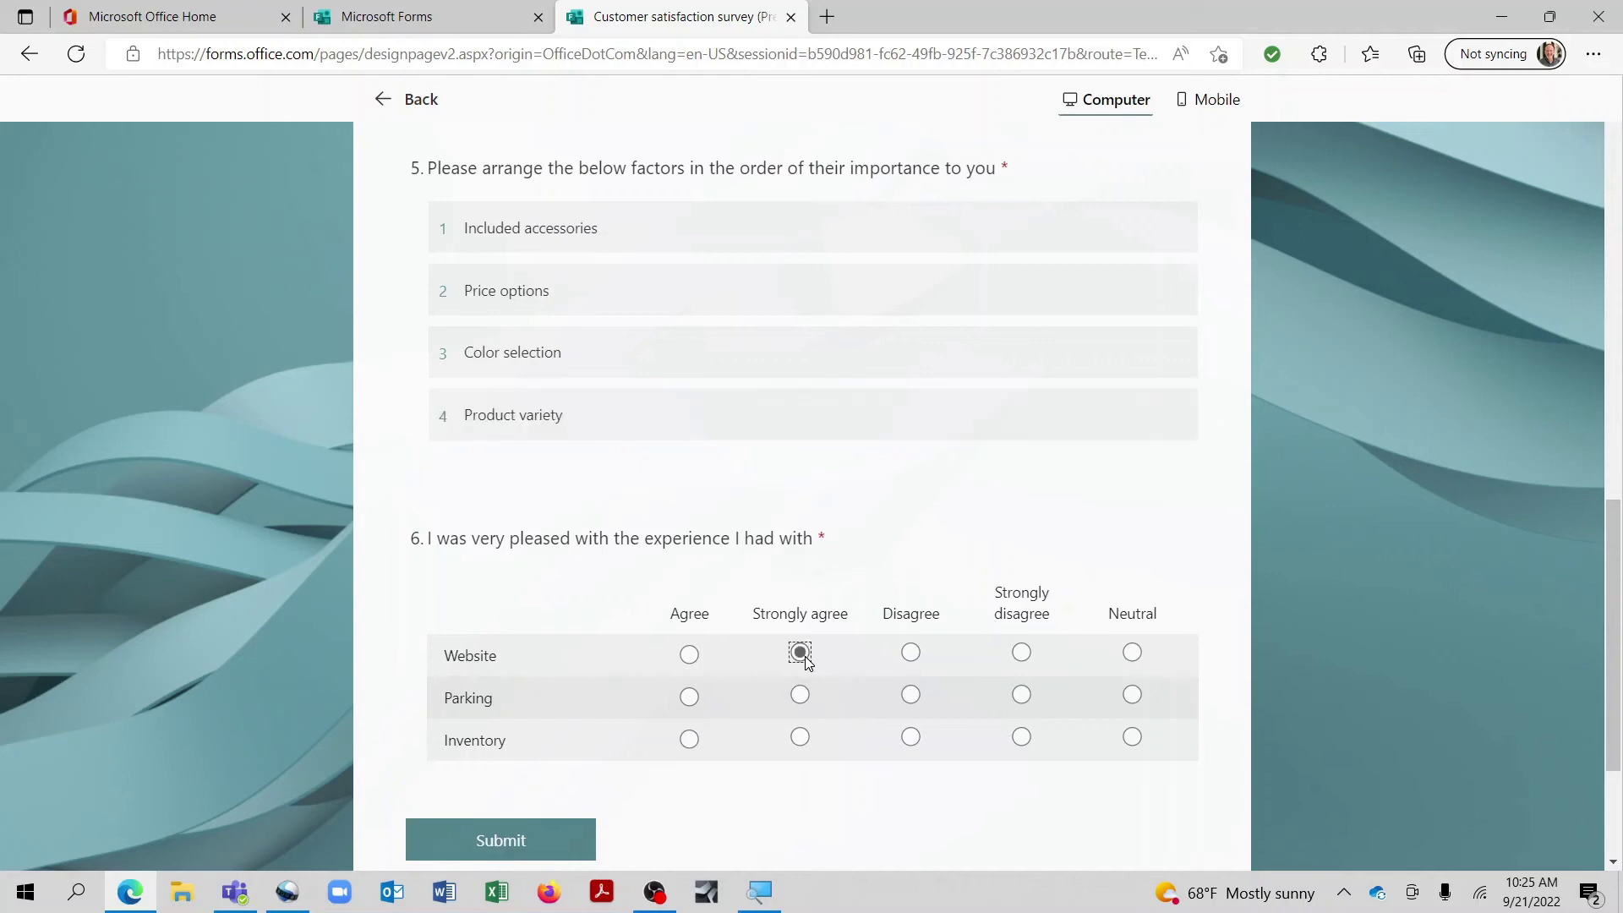
left_click(1021, 698)
left_click(689, 744)
scroll(826, 442, "up", 4)
scroll(819, 434, "down", 7)
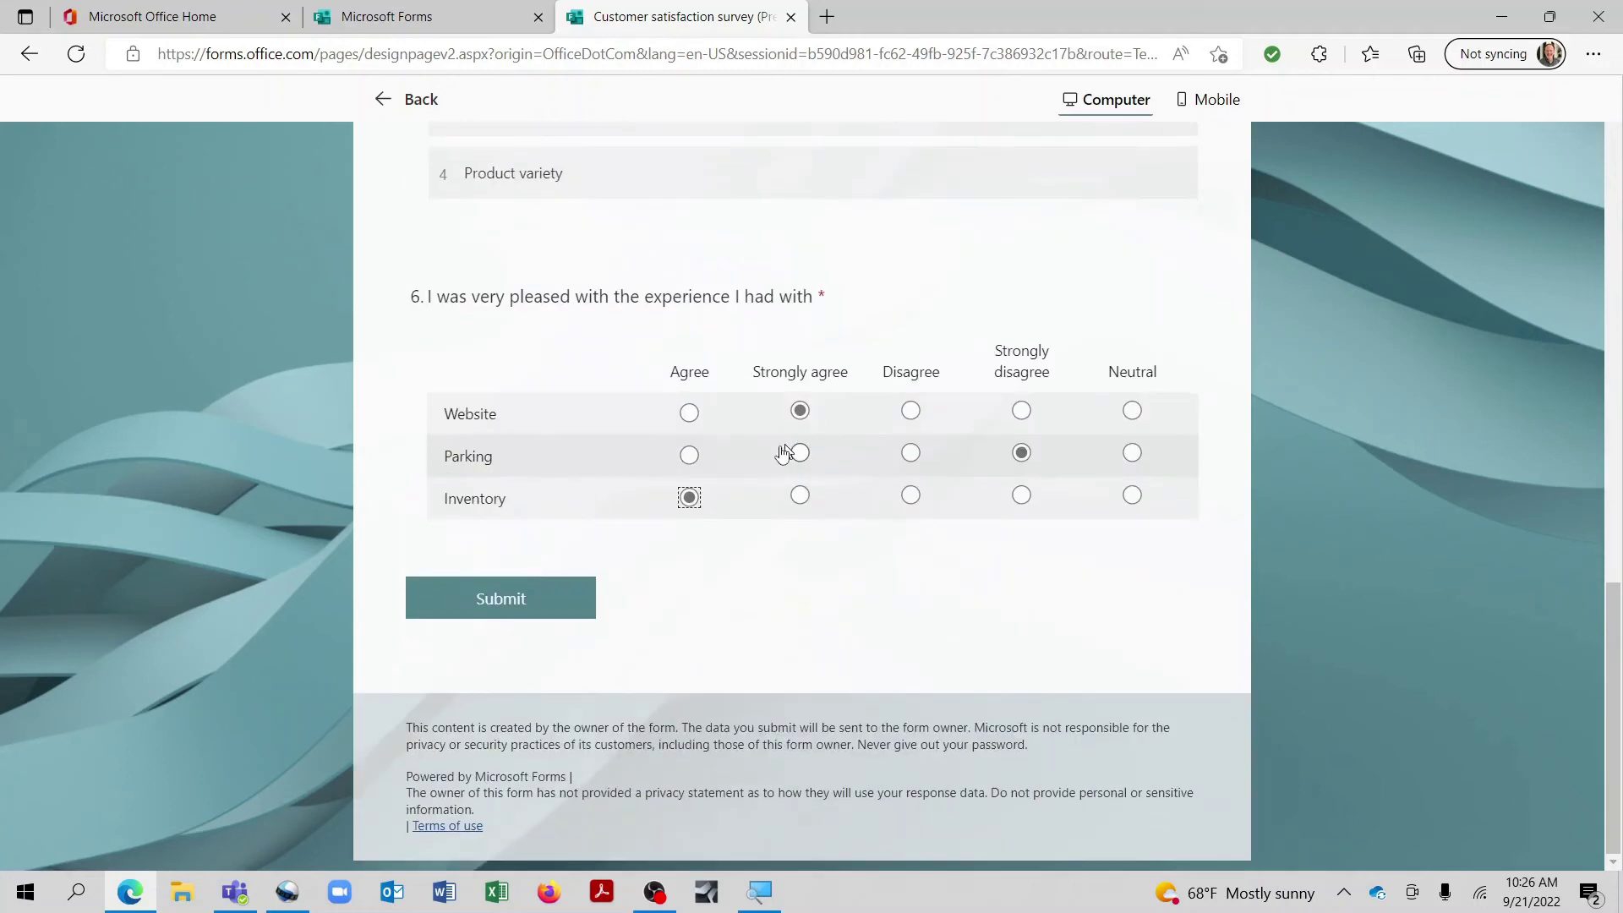
left_click(530, 599)
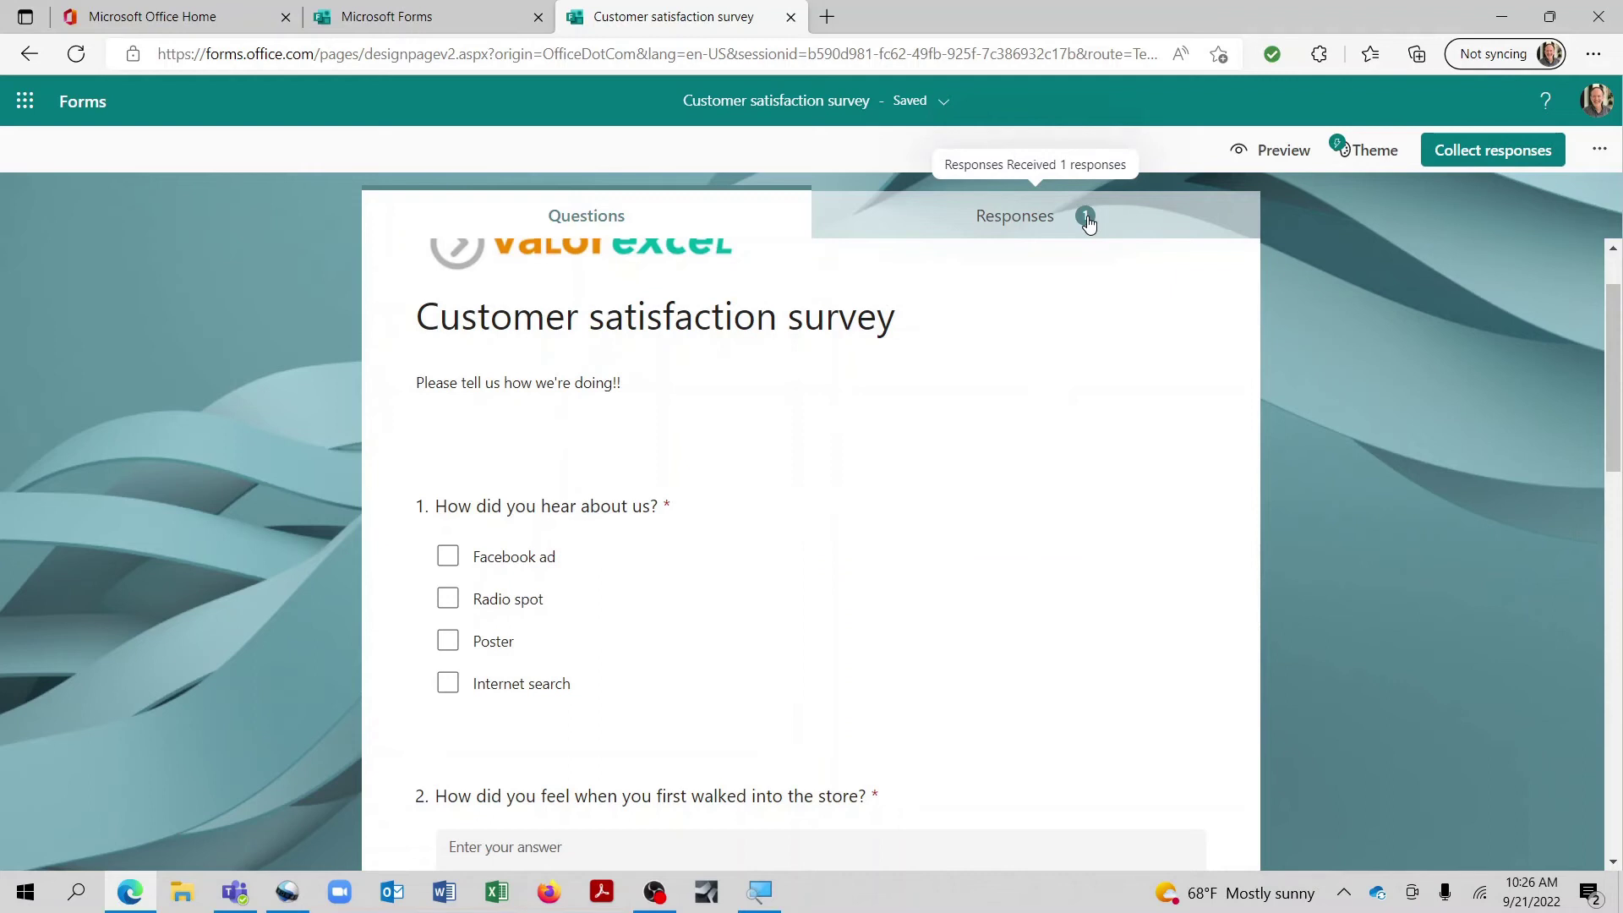
Step: Review the responses summary and the single response's details, then return to the summary
left_click(1061, 222)
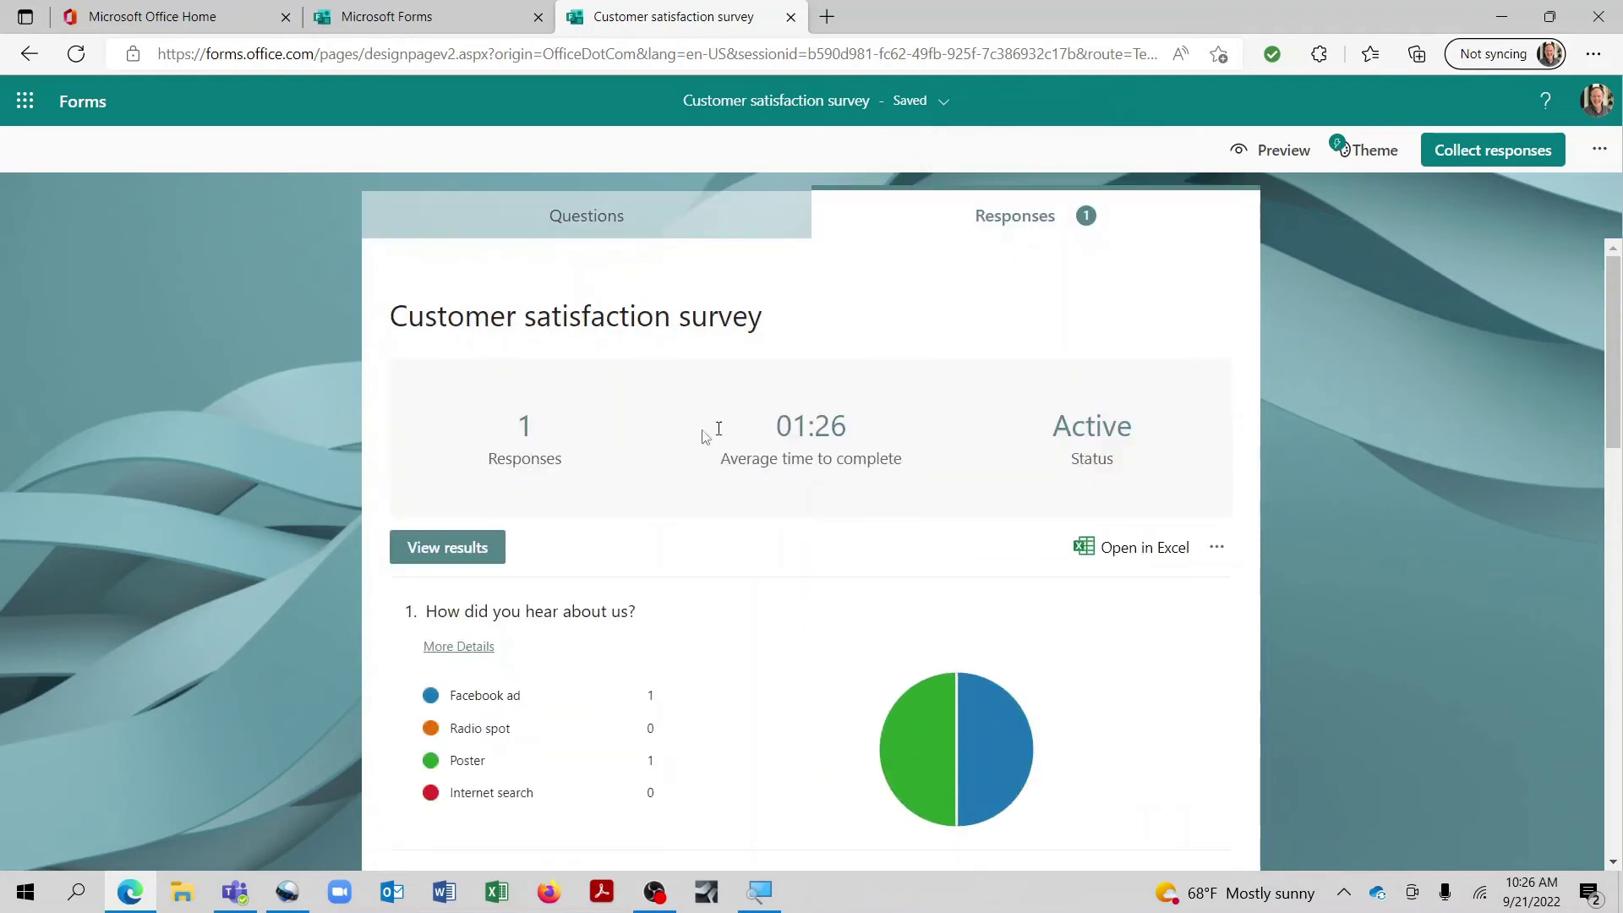
scroll(834, 438, "down", 1)
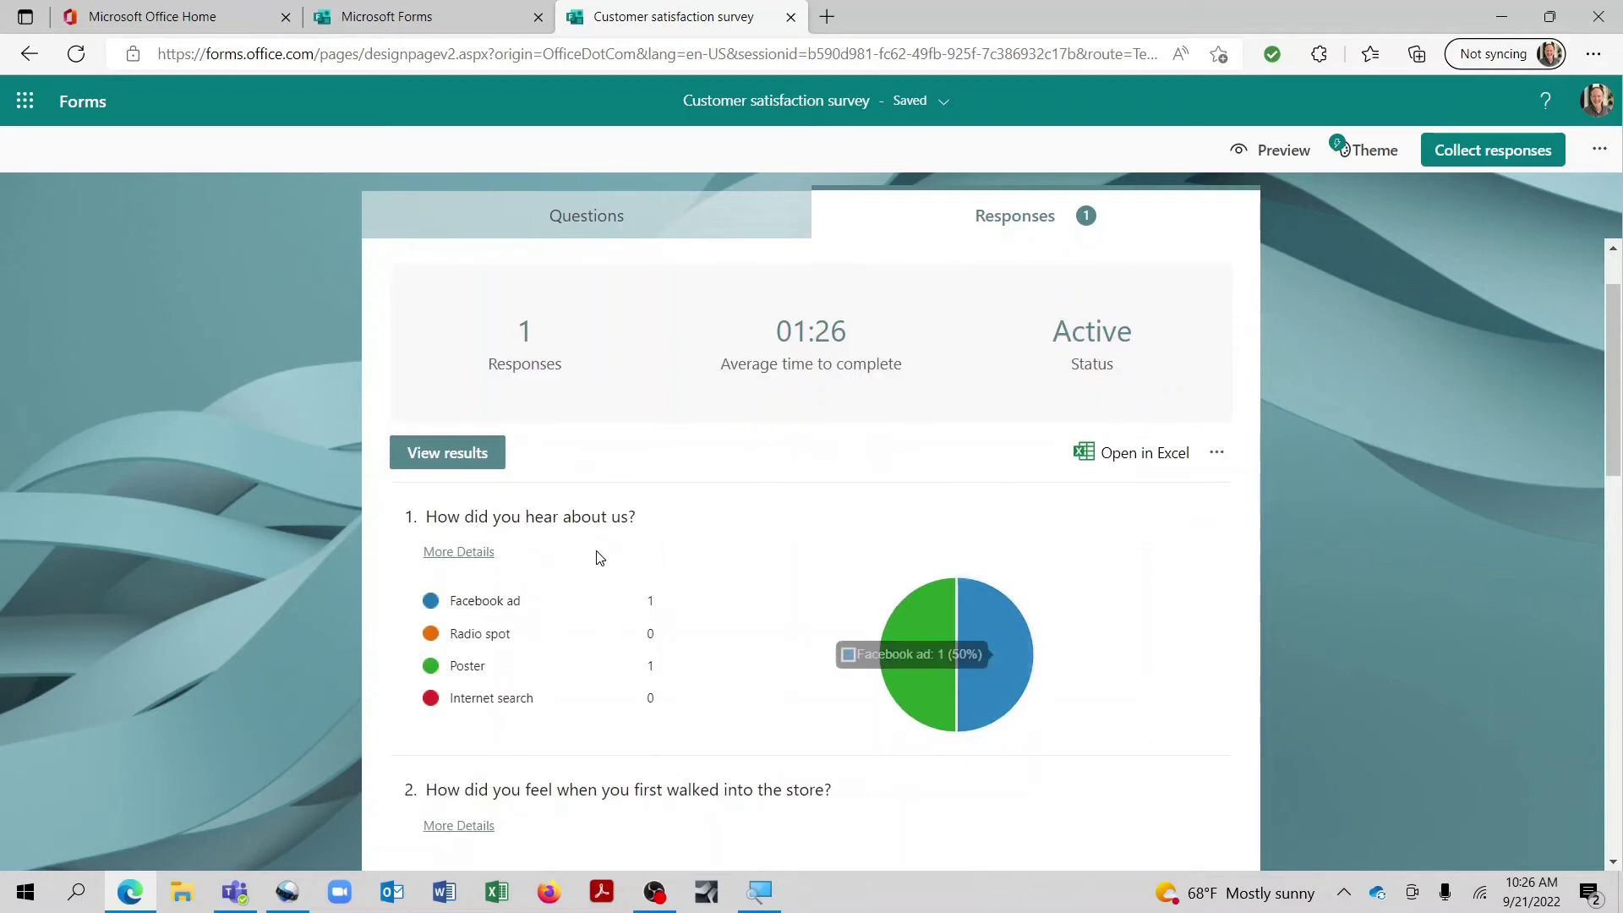
left_click(474, 461)
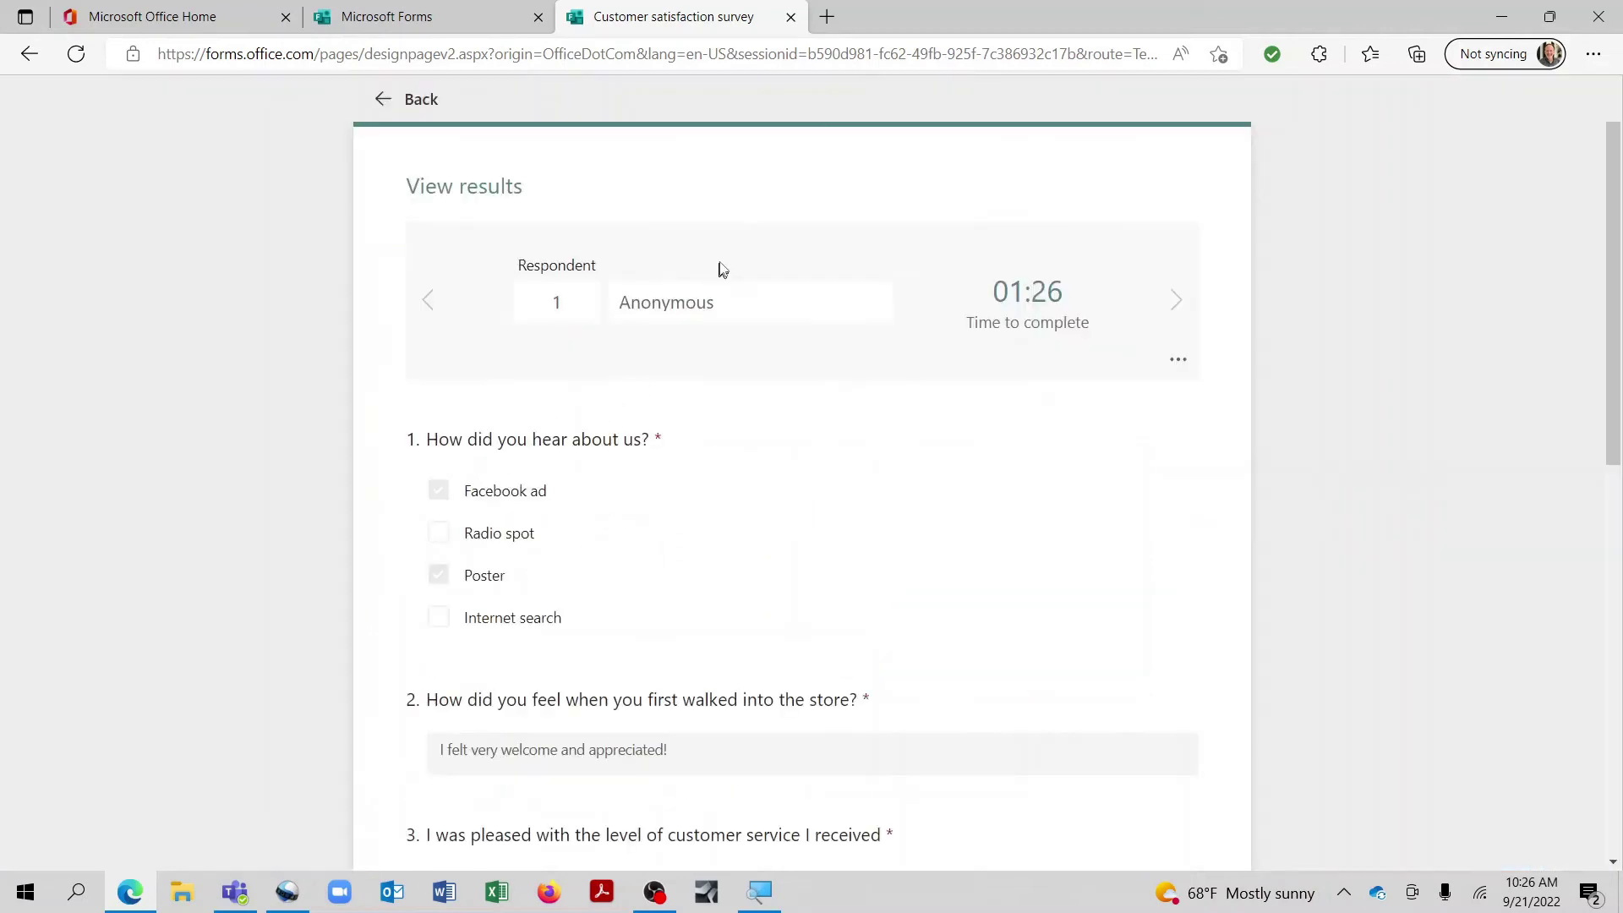
scroll(581, 420, "down", 3)
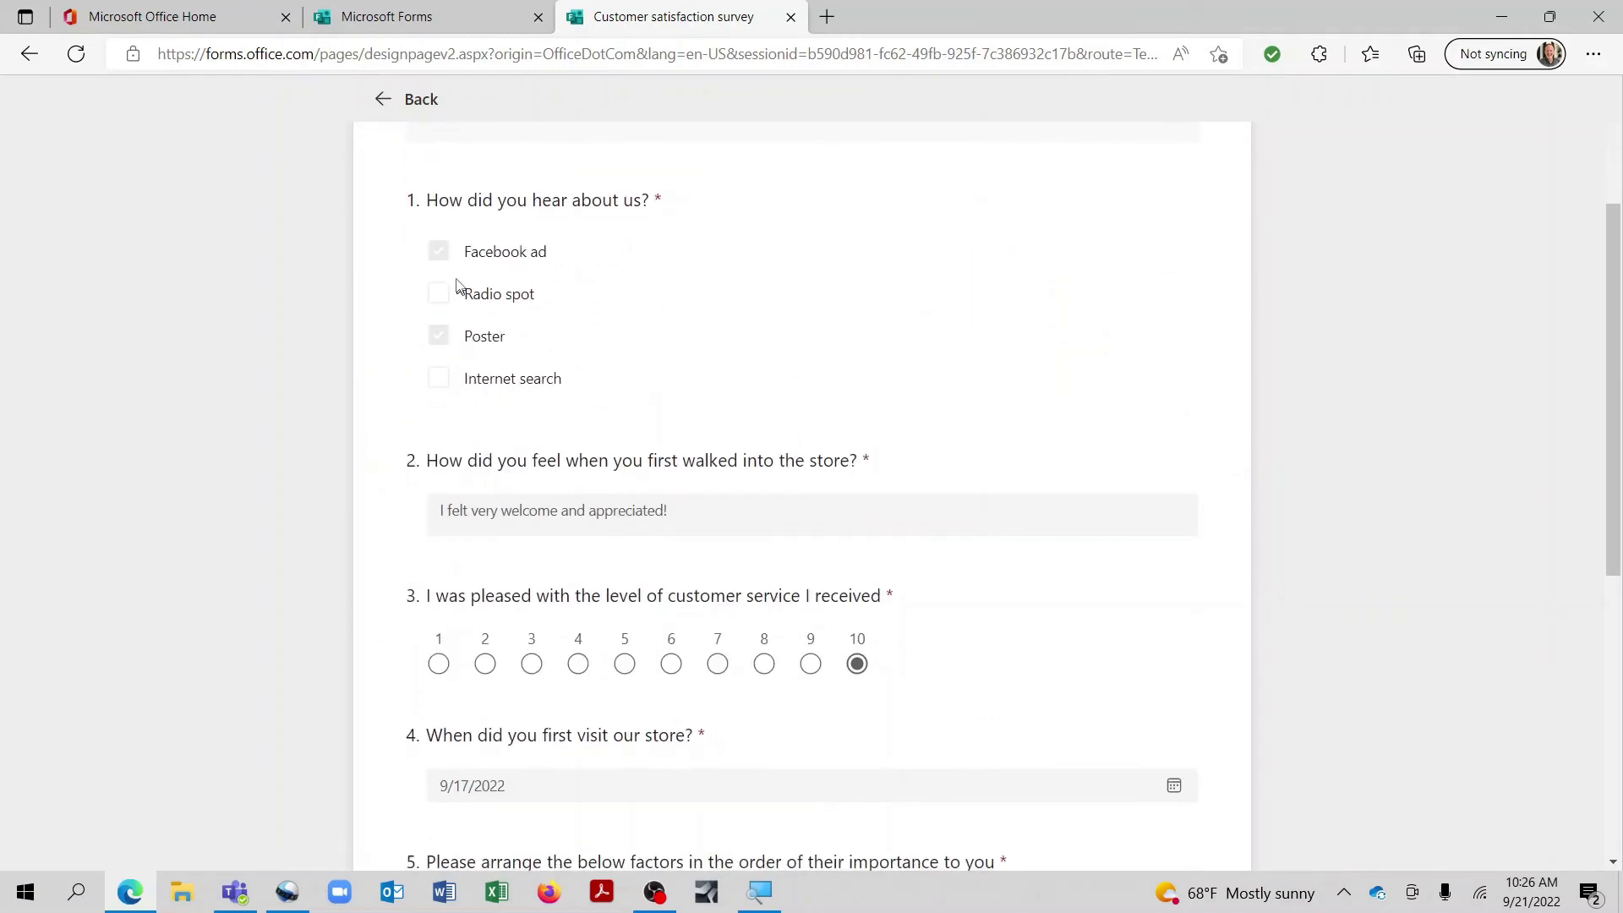
scroll(637, 549, "down", 3)
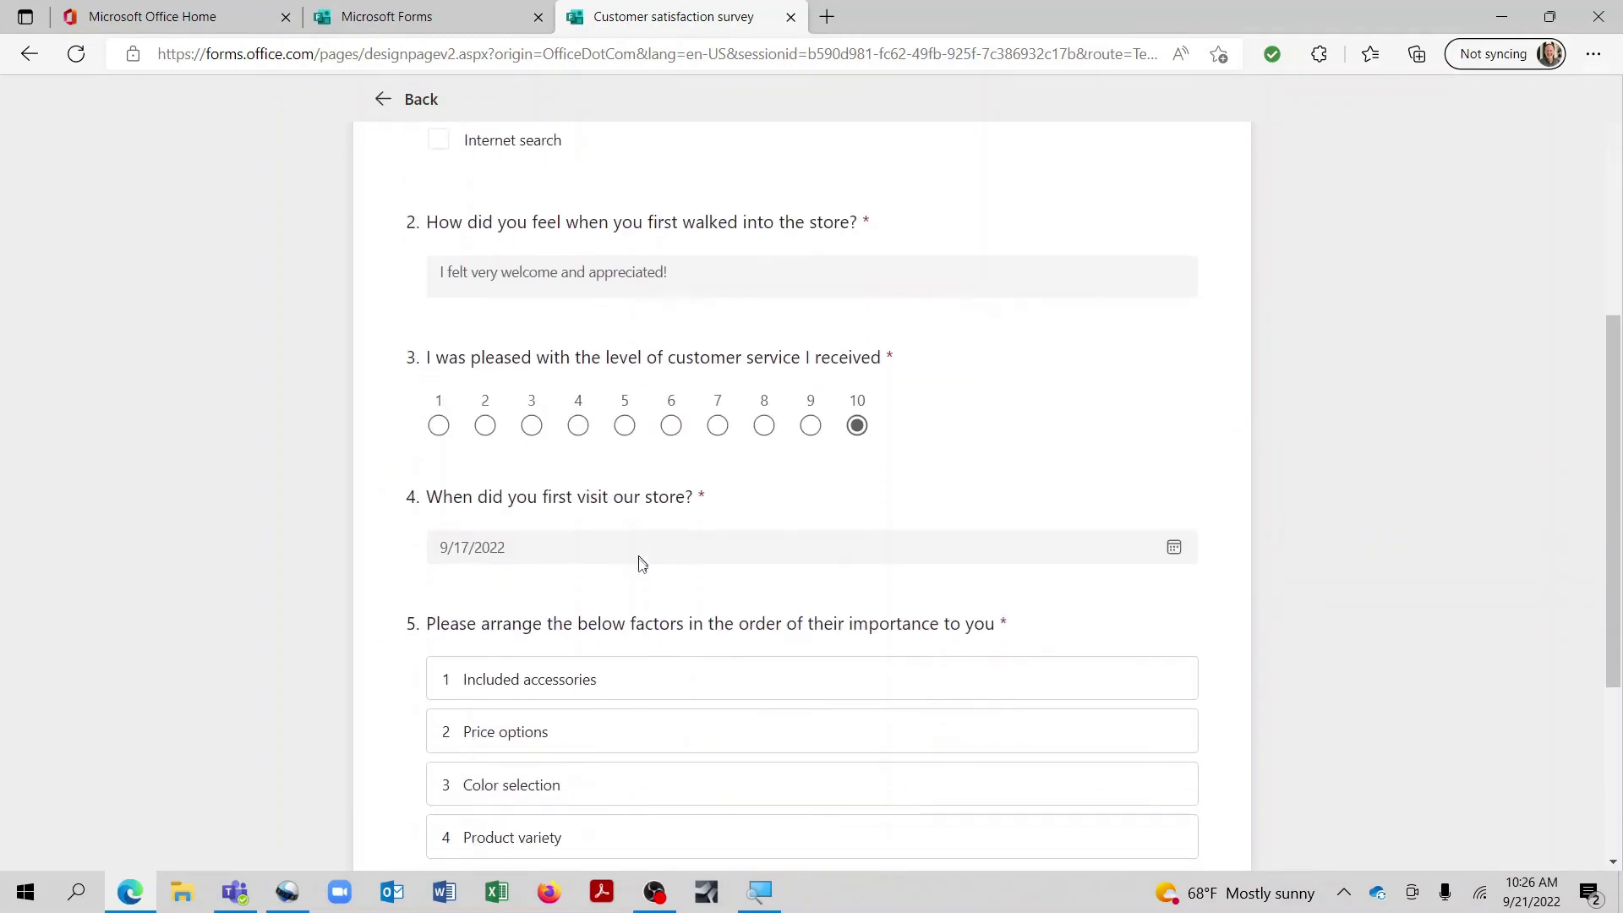
scroll(542, 356, "up", 6)
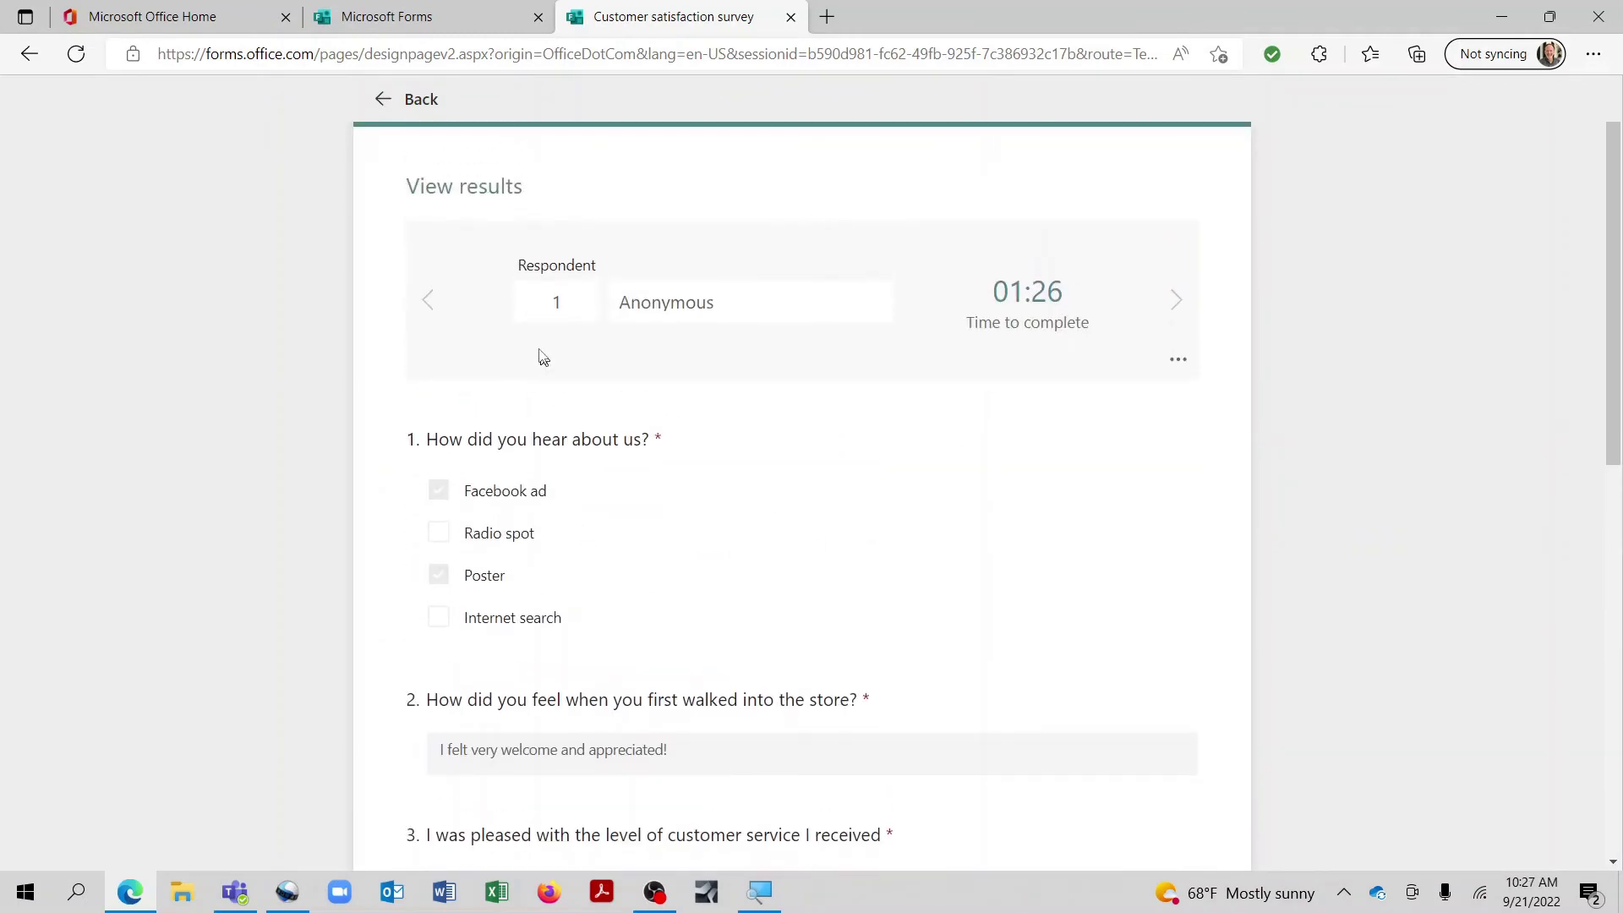
left_click(418, 99)
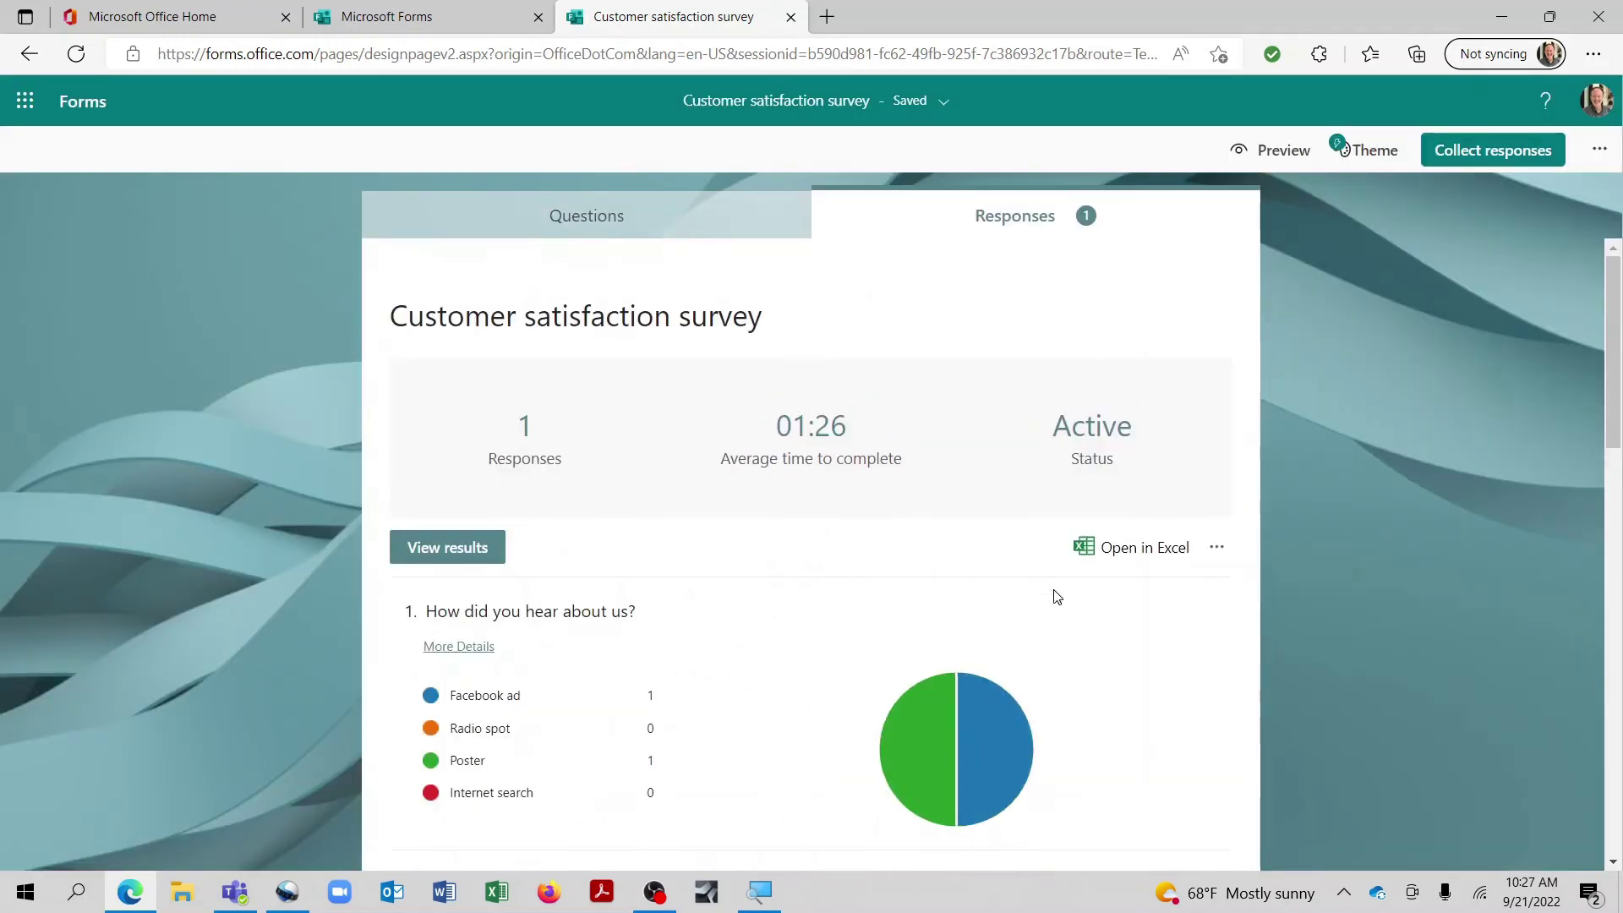
Step: Export the responses with Open in Excel and open the downloaded workbook
scroll(548, 674, "down", 1)
mouse_move(521, 606)
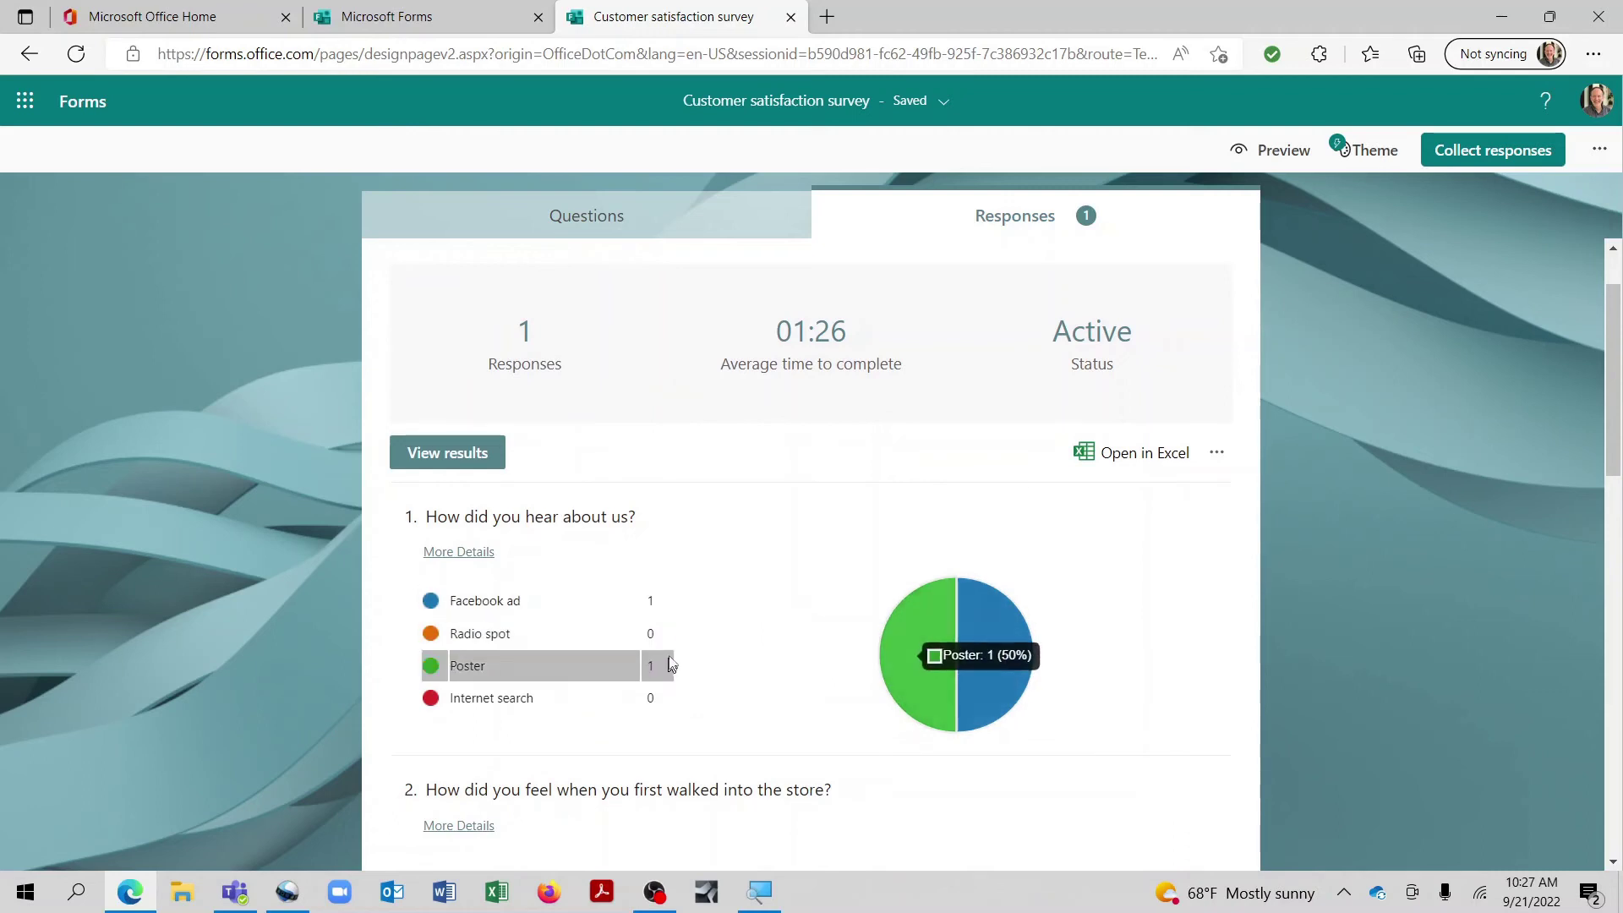
scroll(731, 603, "down", 3)
scroll(668, 583, "down", 3)
scroll(658, 610, "up", 4)
scroll(658, 611, "up", 2)
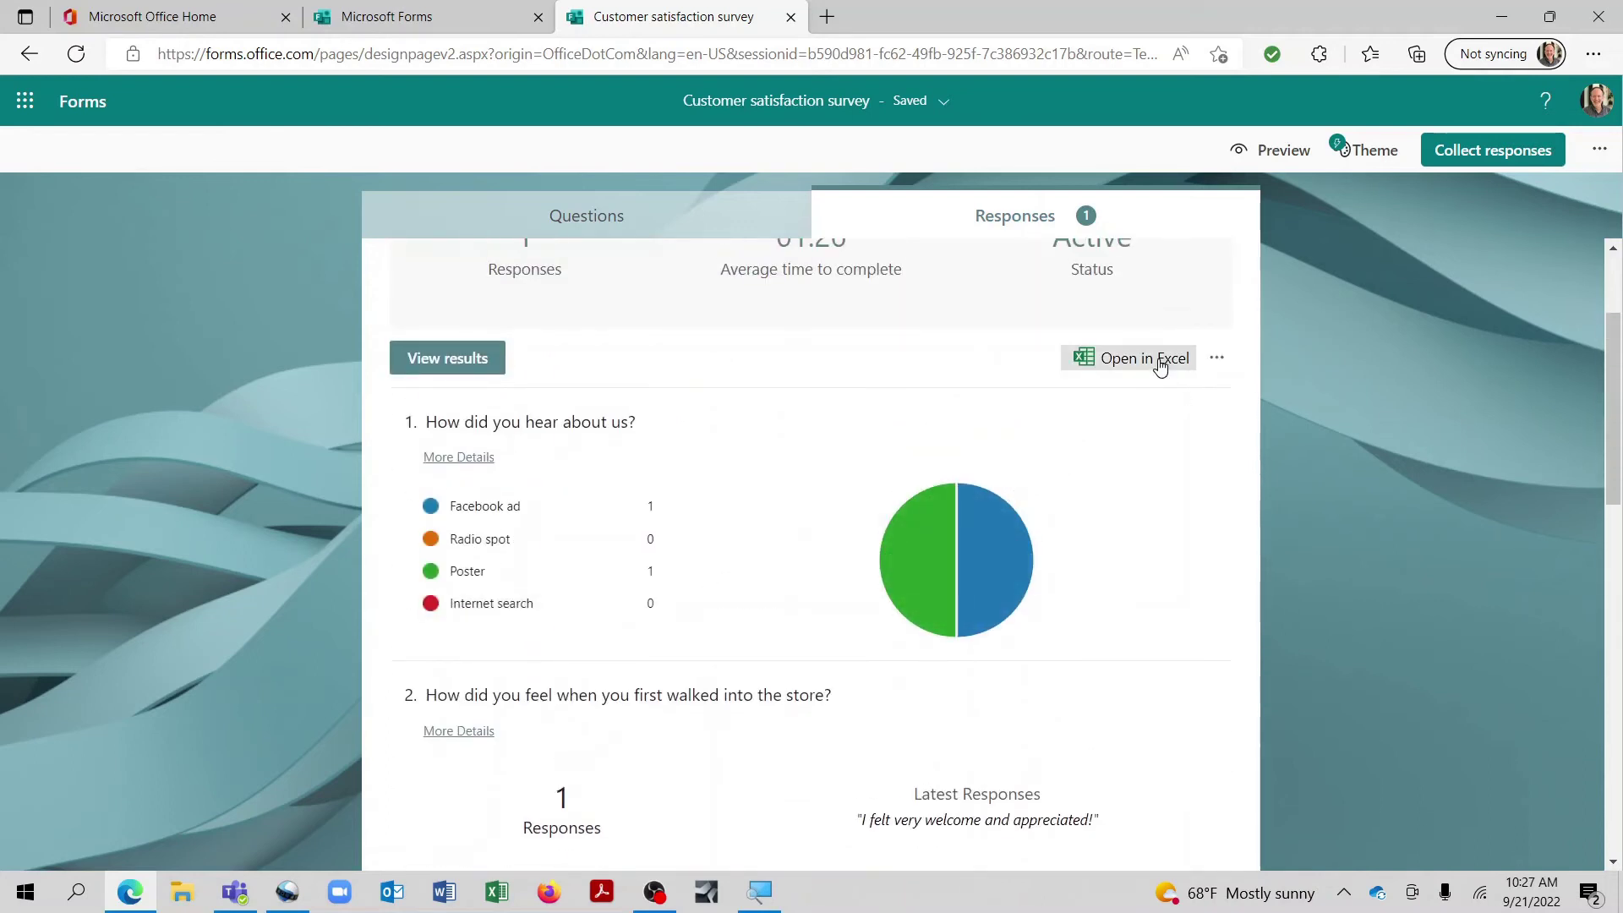
left_click(1161, 363)
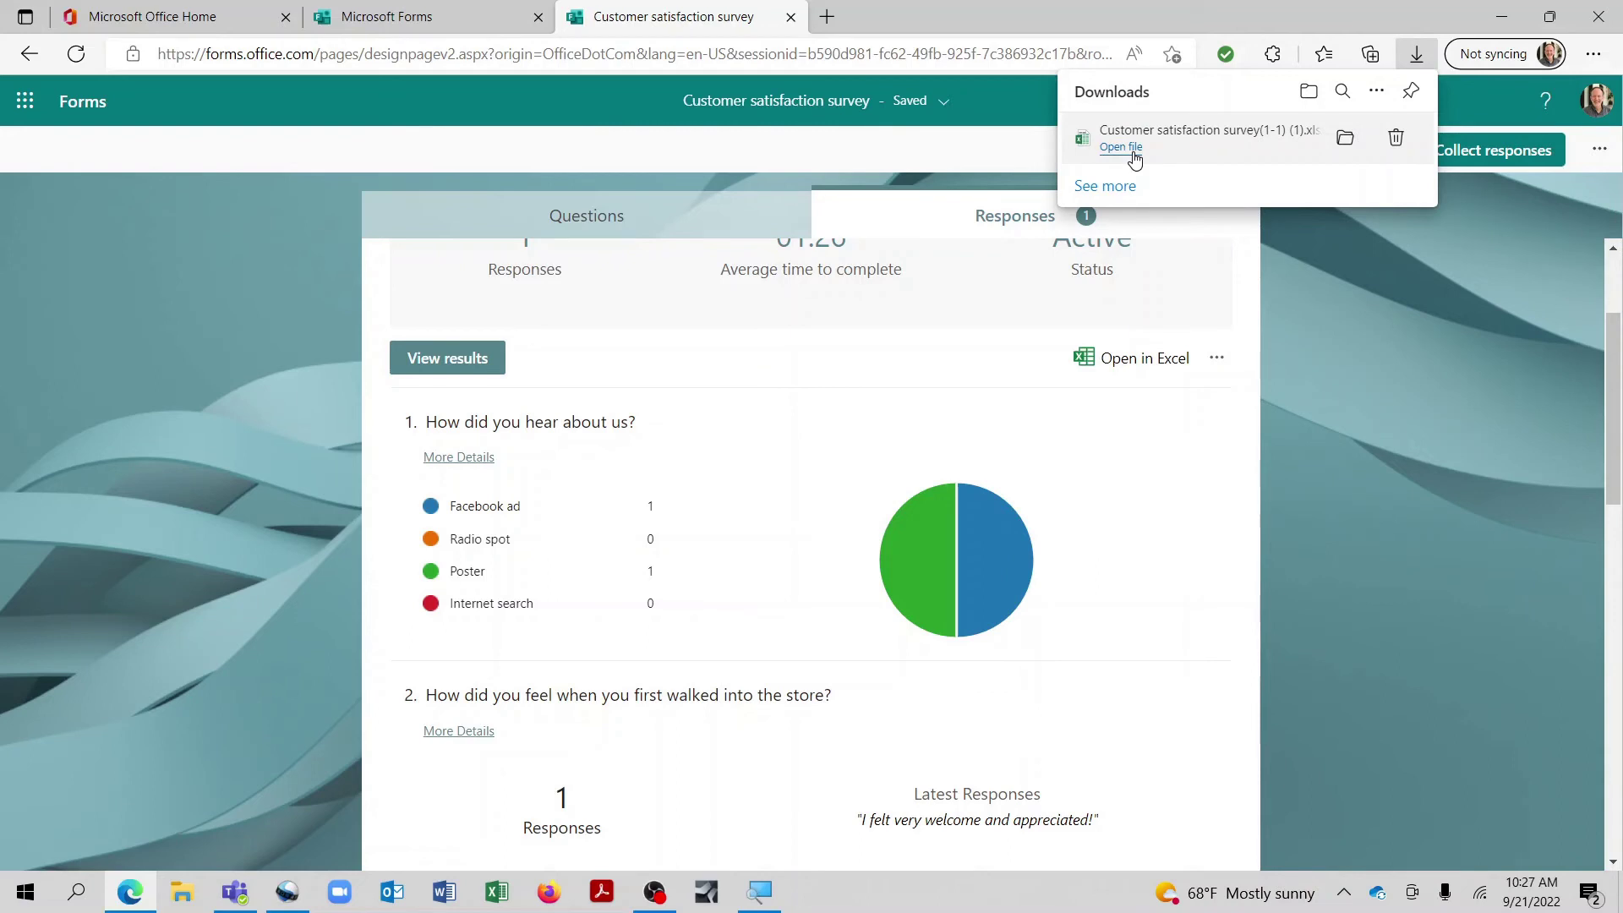
left_click(1132, 154)
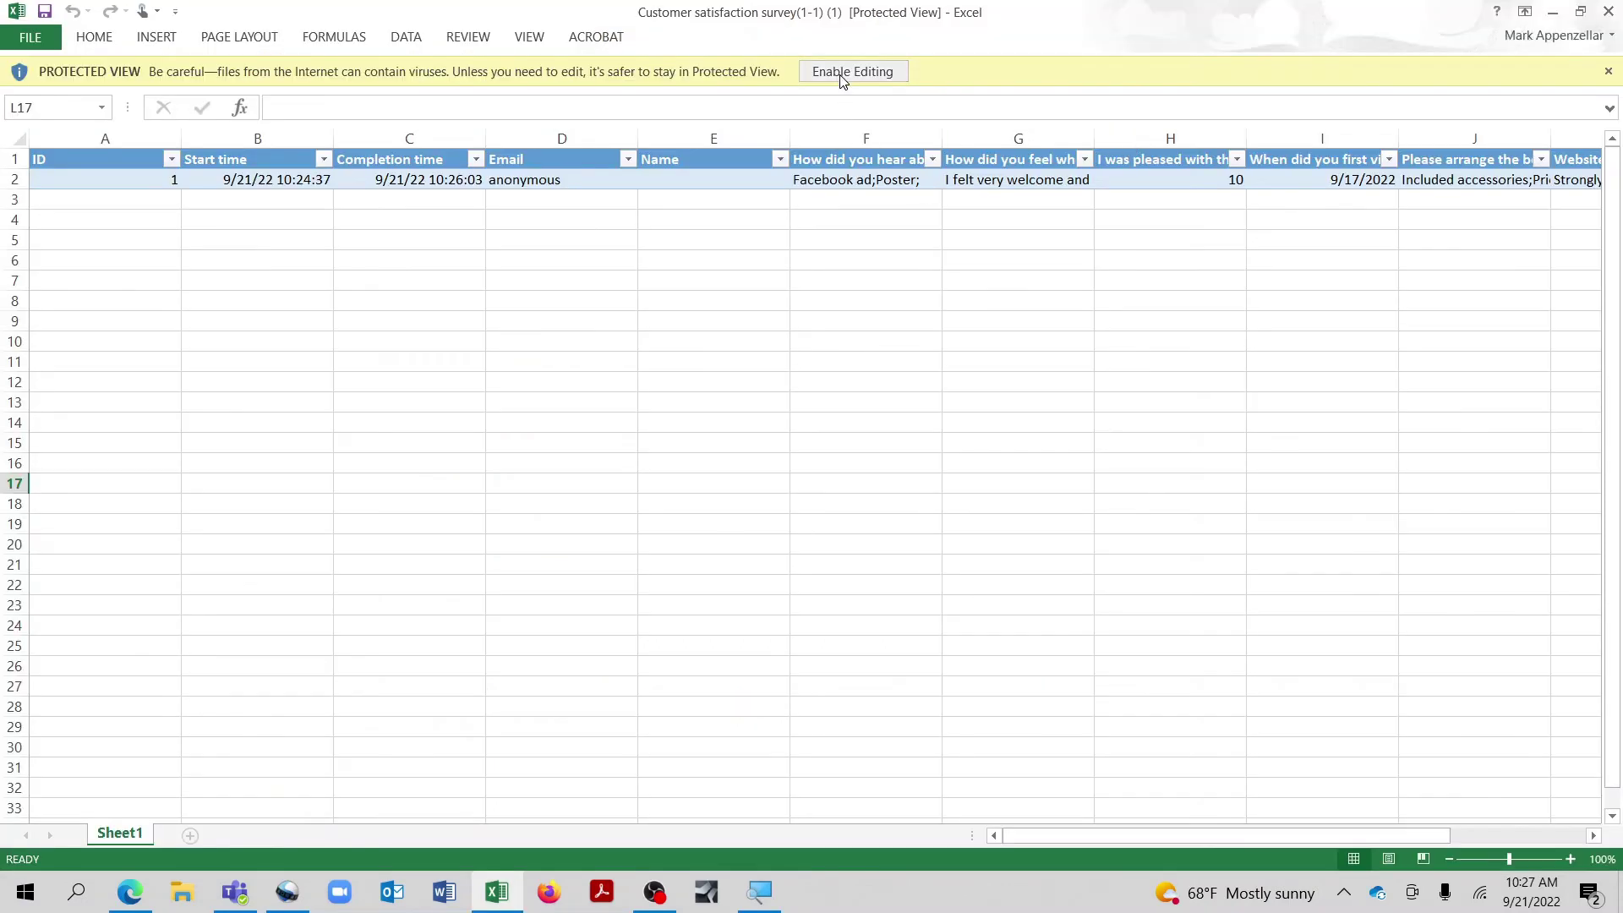
Step: Enable editing in the responses workbook and check the service-rating filter values, keeping all
left_click(841, 78)
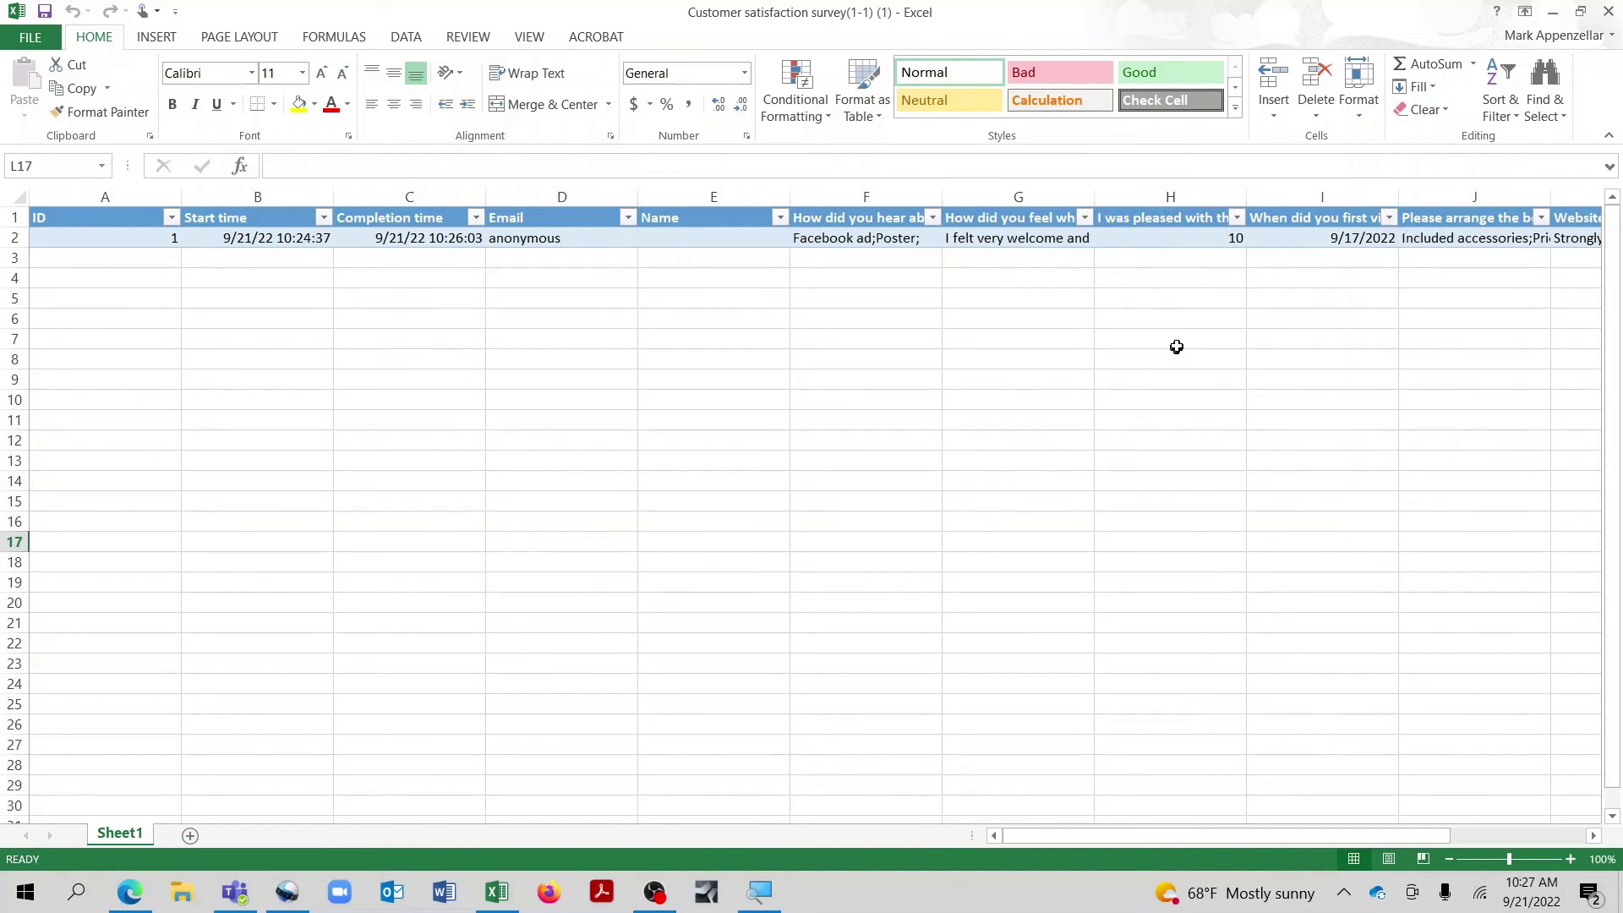
left_click(1237, 225)
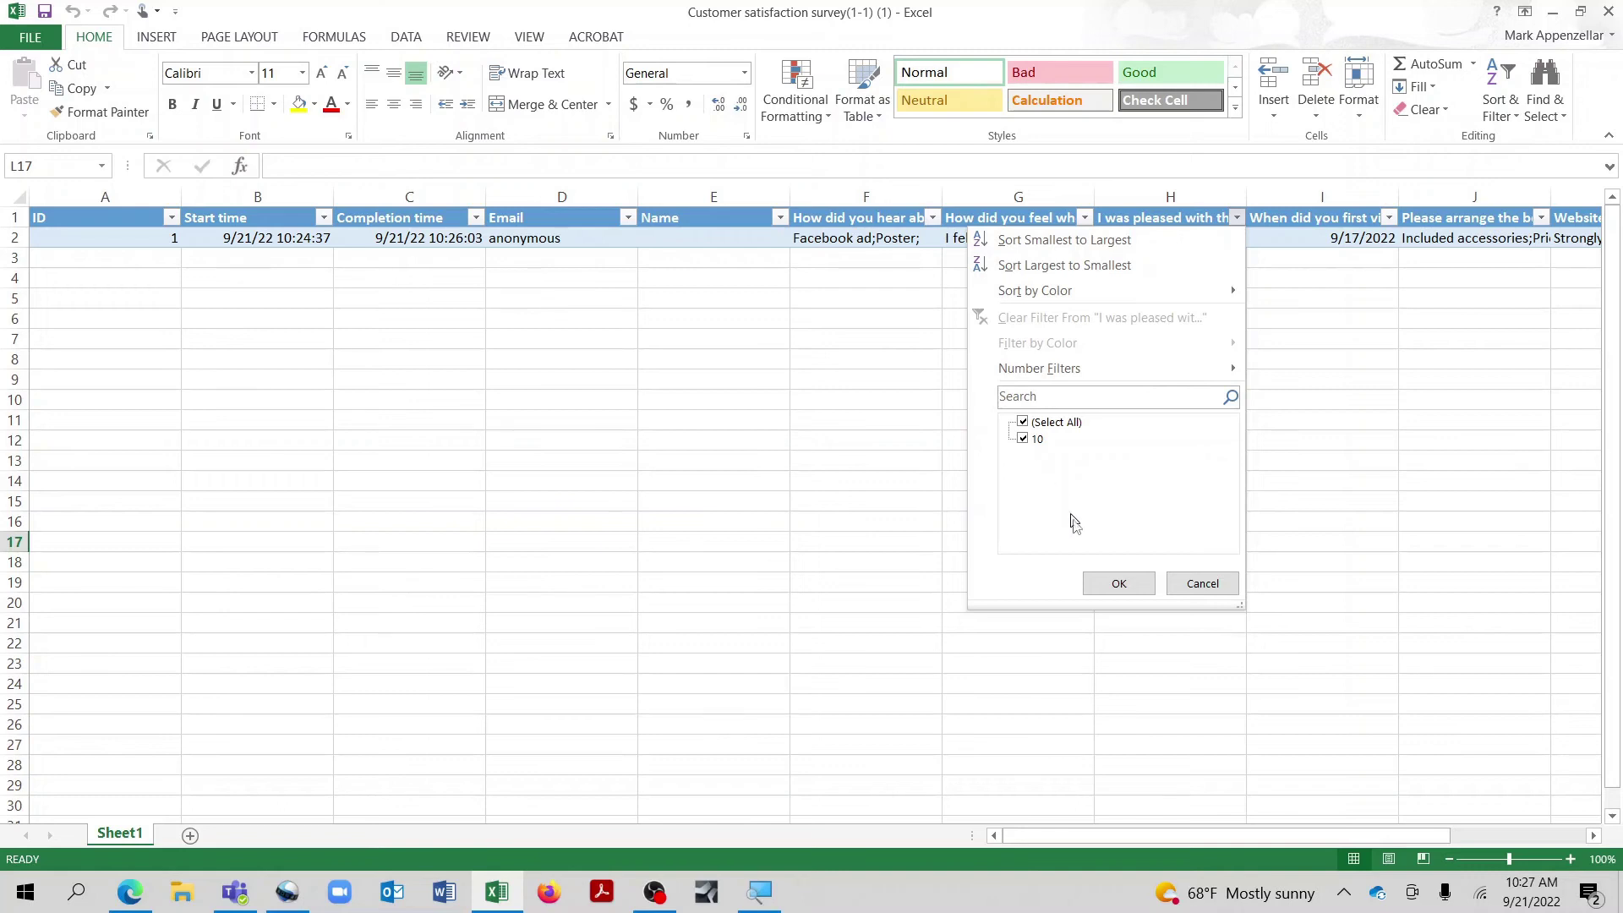
left_click(1119, 583)
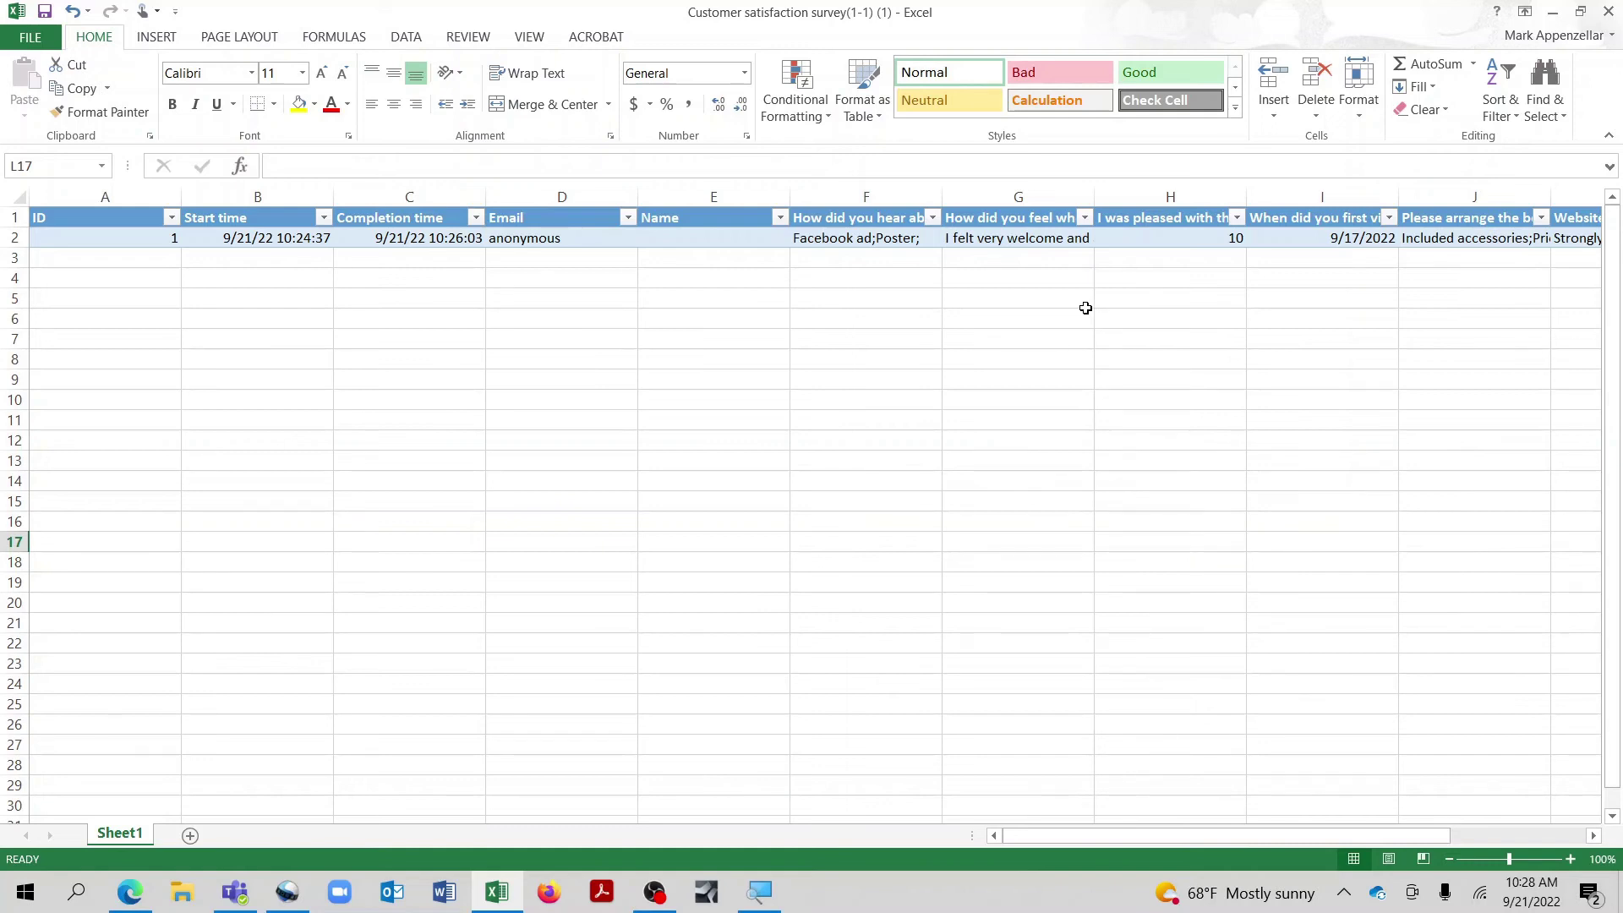
left_click(1388, 219)
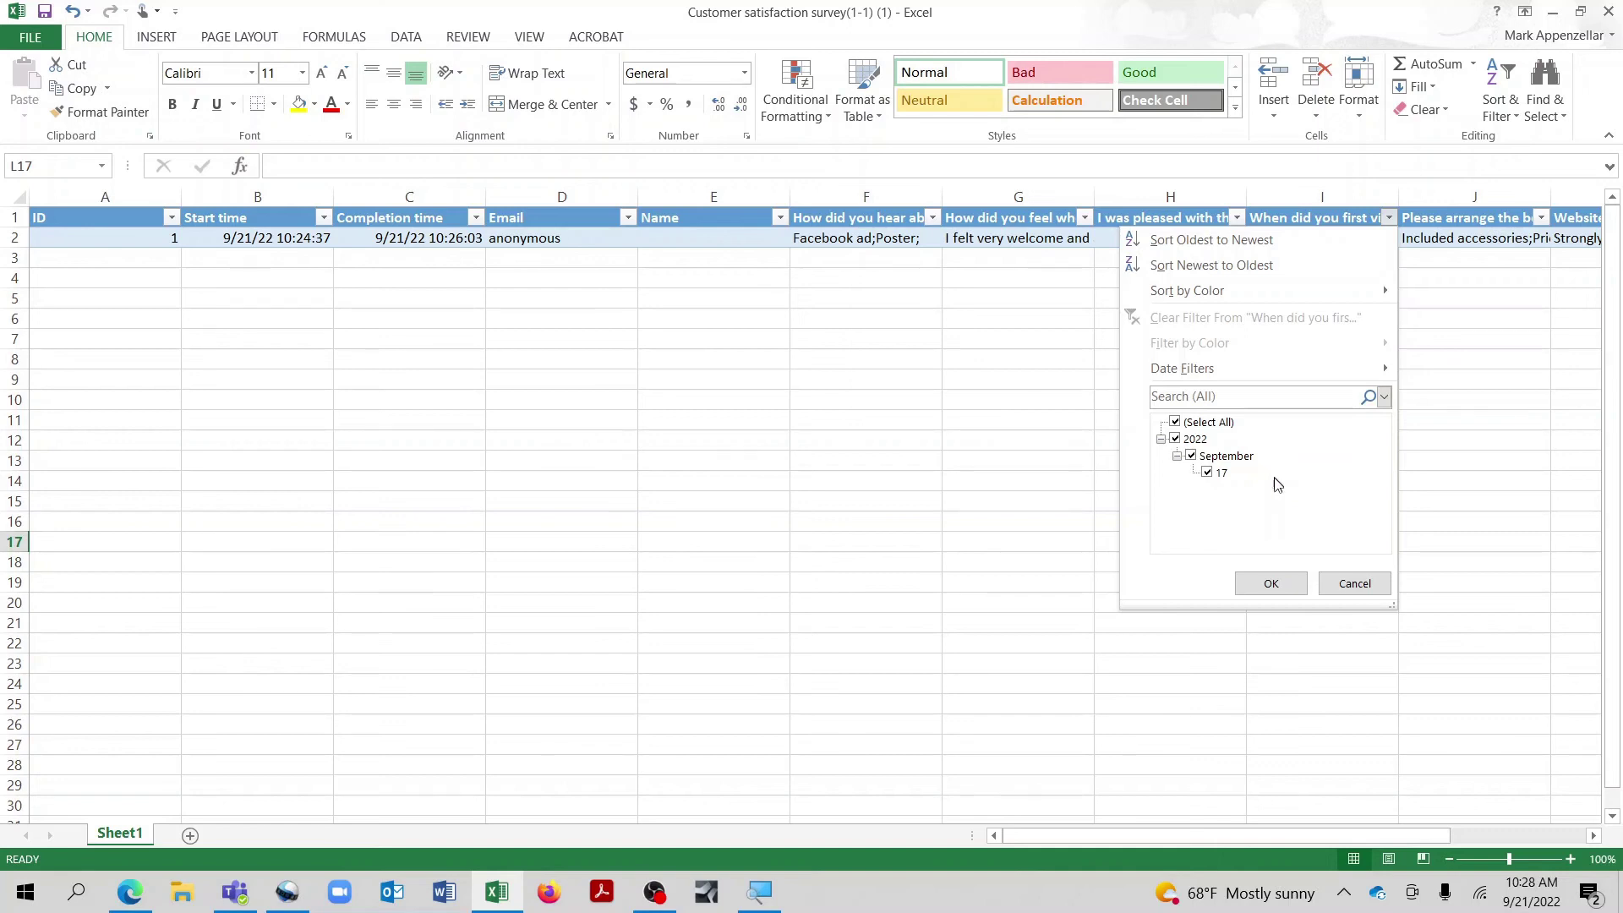
left_click(1353, 585)
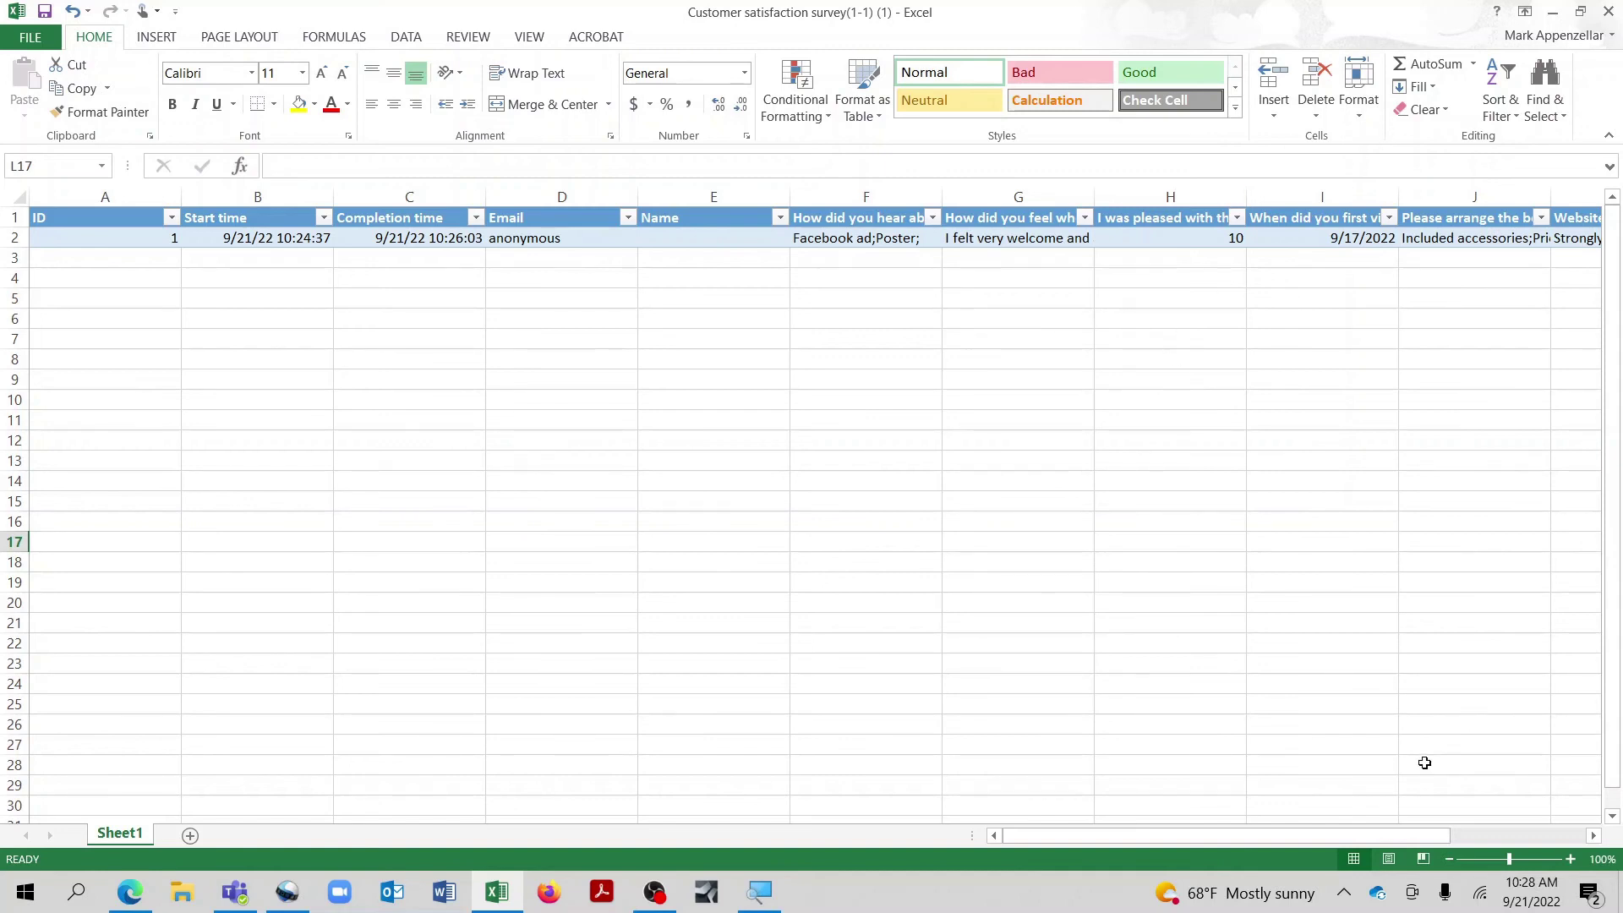
Step: Close the exported responses workbook without saving changes
left_click(1608, 12)
left_click(836, 473)
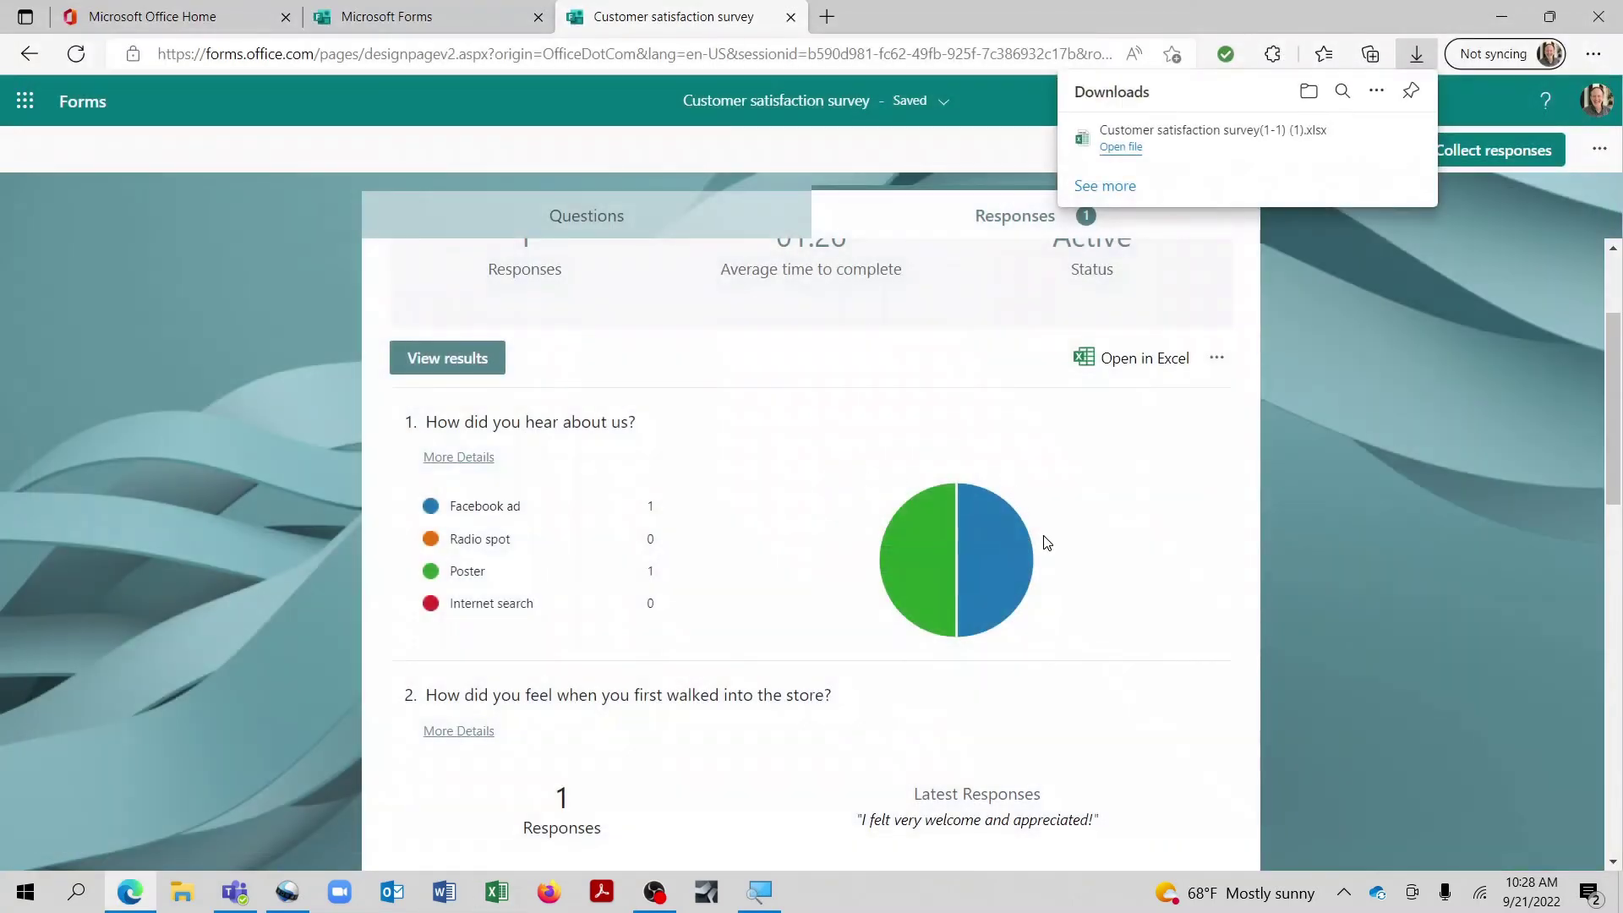